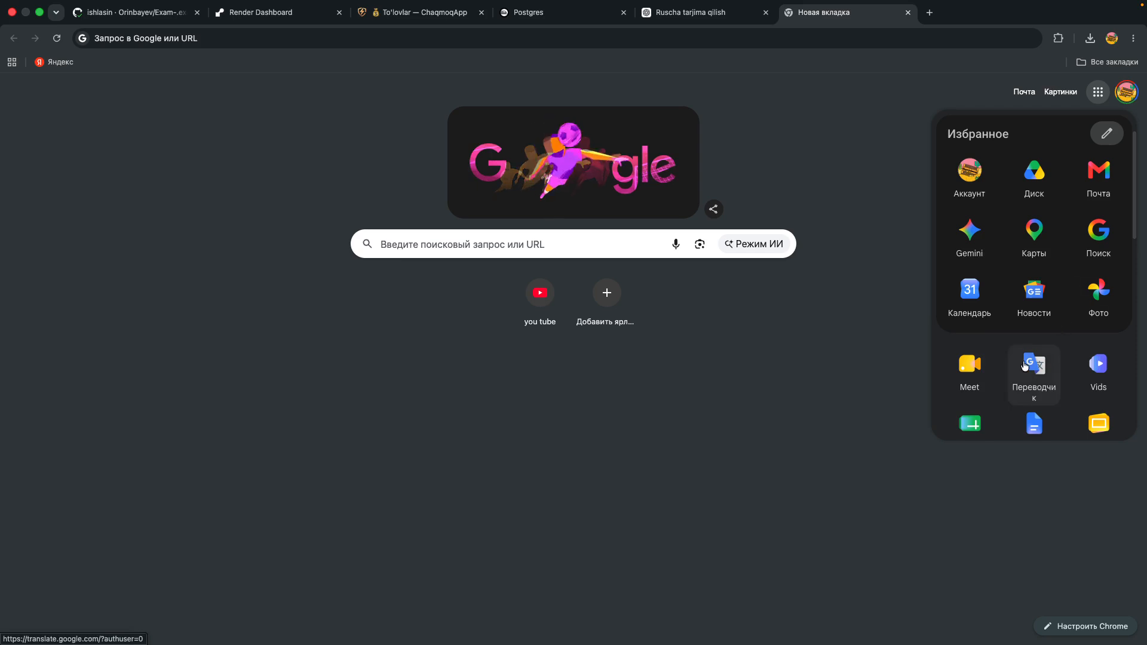
- Open Google Sheets from the Google apps list
{"action": "scroll", "coordinate": [1030, 366], "scroll_direction": "down", "scroll_amount": 2}
{"action": "left_click", "coordinate": [977, 317]}
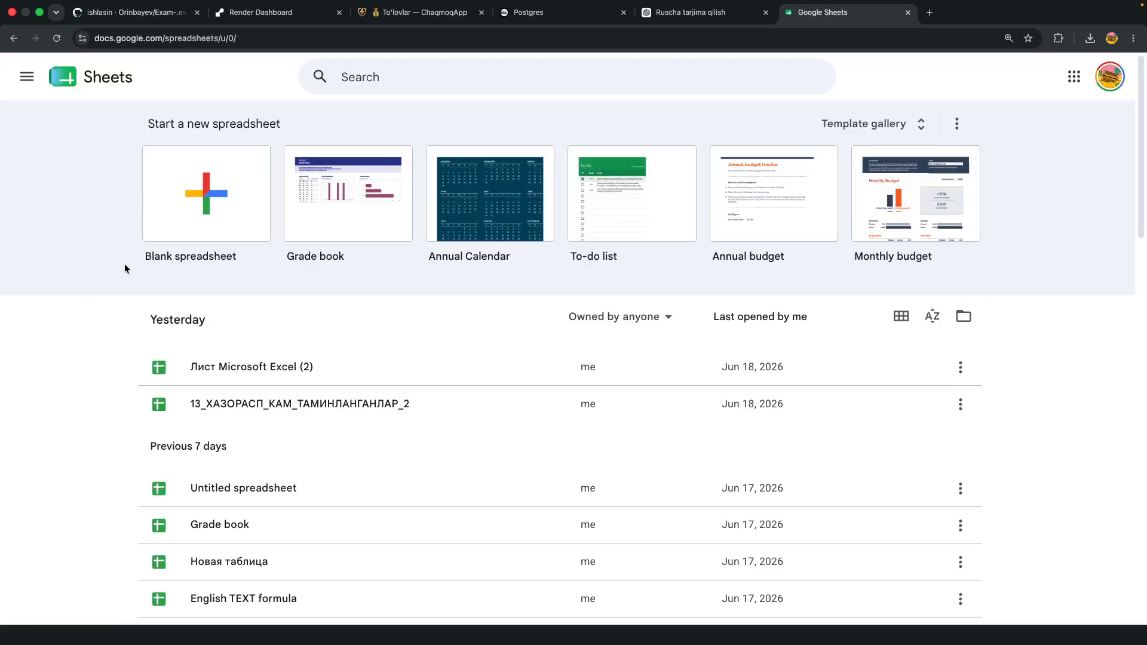
{"action": "left_click", "coordinate": [172, 189]}
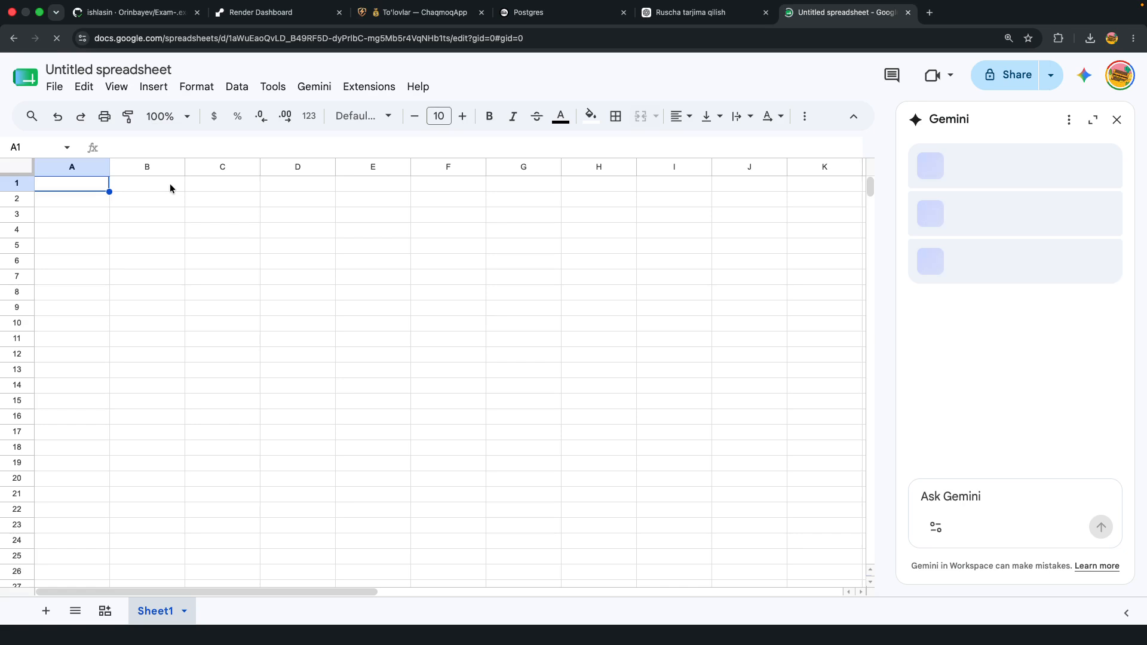
{"action": "left_click", "coordinate": [1116, 119]}
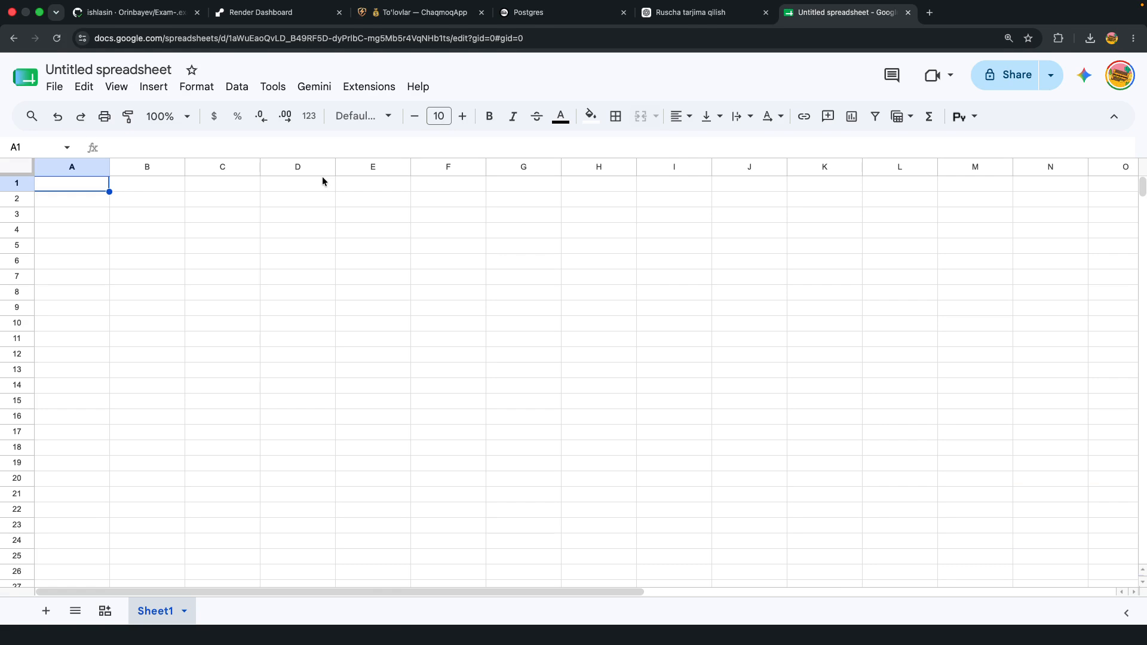
{"action": "left_click", "coordinate": [9, 58]}
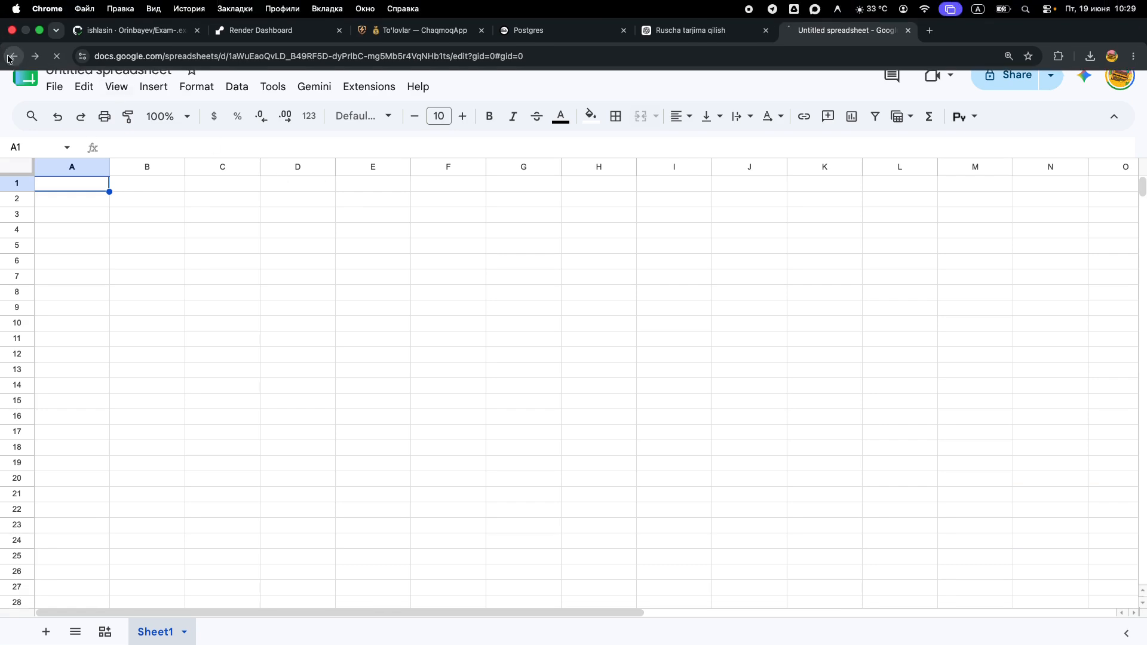
- Open the existing "Untitled spreadsheet" dated Jun 17, 2026, and switch to its "Matnlar bilan ishlash" sheet
{"action": "scroll", "coordinate": [235, 323], "scroll_direction": "down", "scroll_amount": 3}
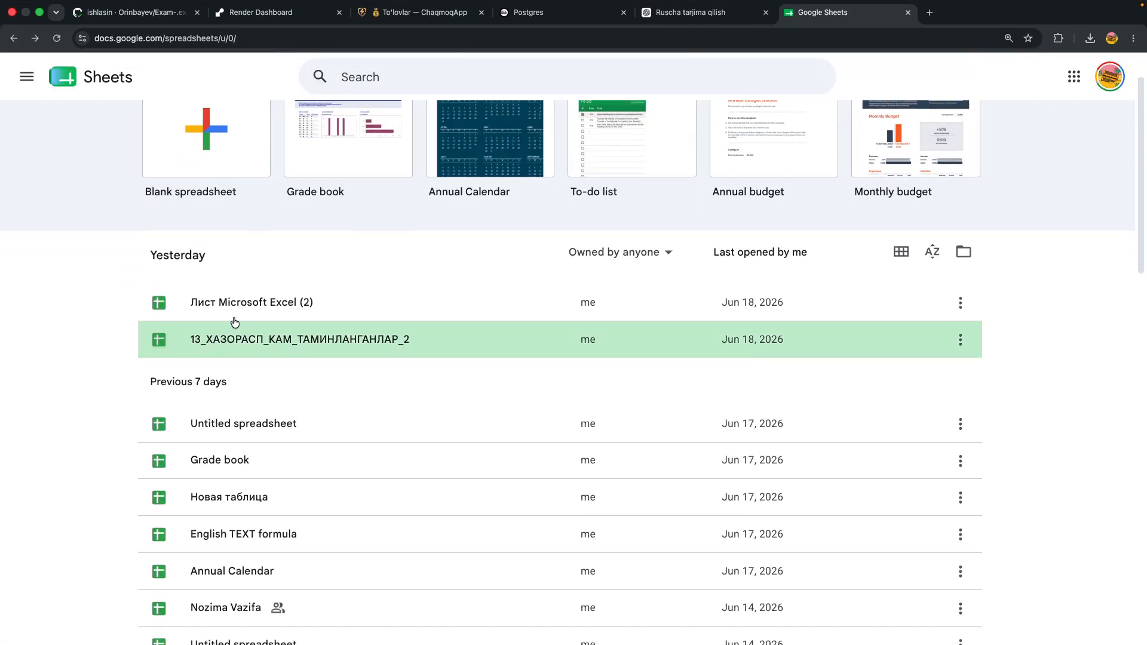
{"action": "scroll", "coordinate": [256, 300], "scroll_direction": "down", "scroll_amount": 3}
{"action": "scroll", "coordinate": [249, 356], "scroll_direction": "up", "scroll_amount": 5}
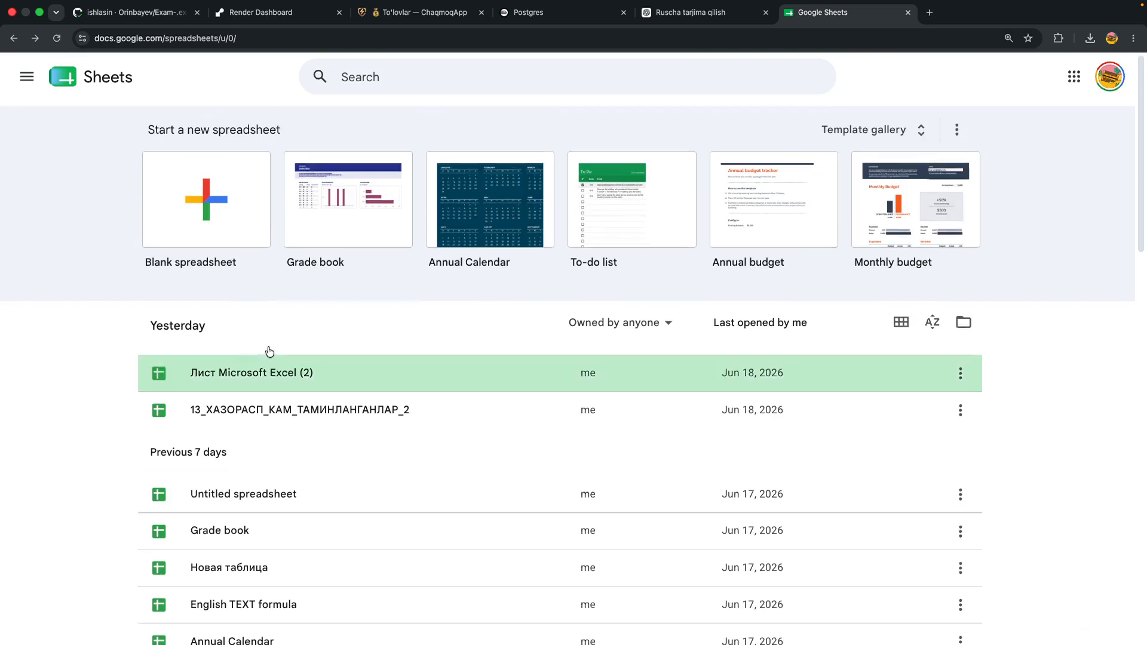
{"action": "scroll", "coordinate": [518, 314], "scroll_direction": "down", "scroll_amount": 5}
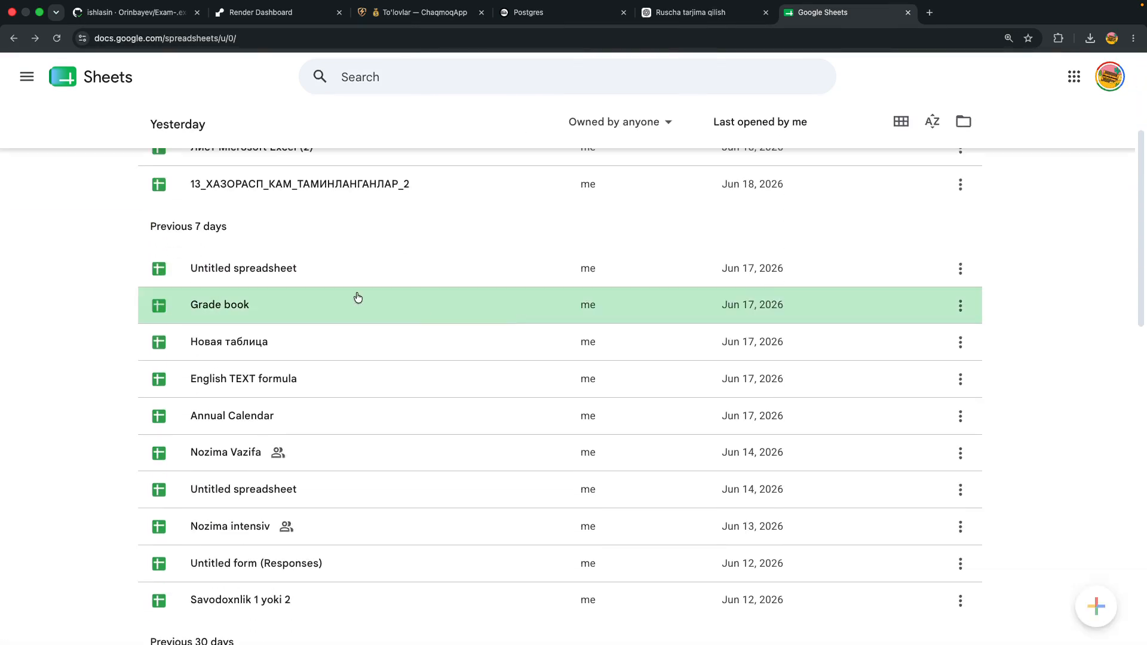
{"action": "left_click", "coordinate": [302, 280]}
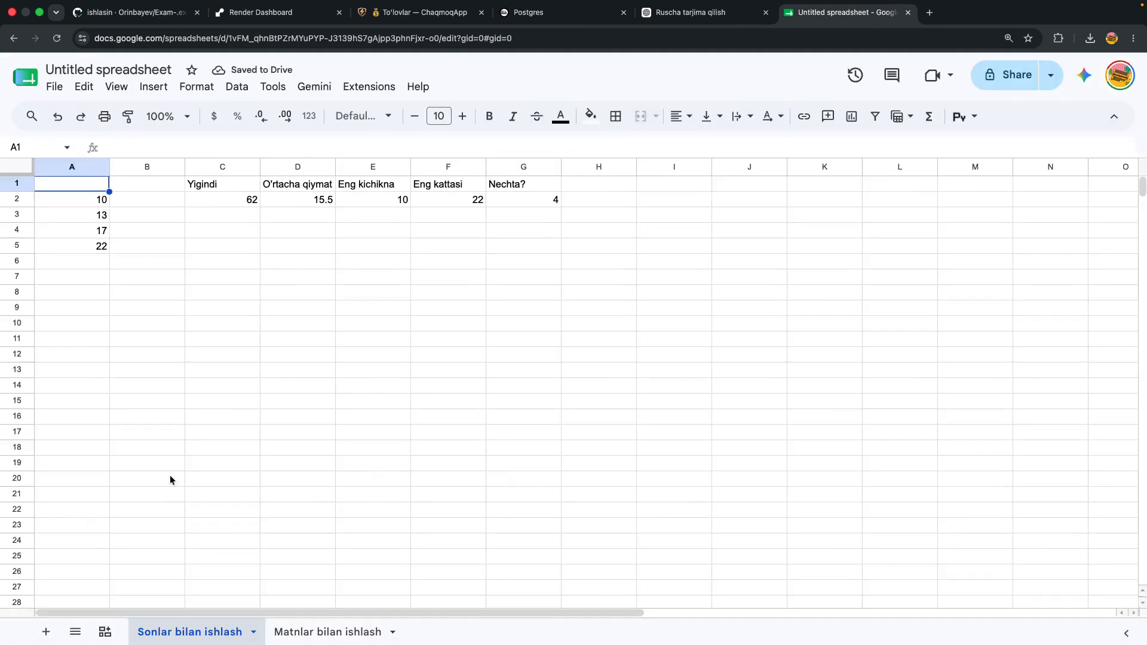
{"action": "mouse_move", "coordinate": [328, 640]}
{"action": "left_click", "coordinate": [310, 633]}
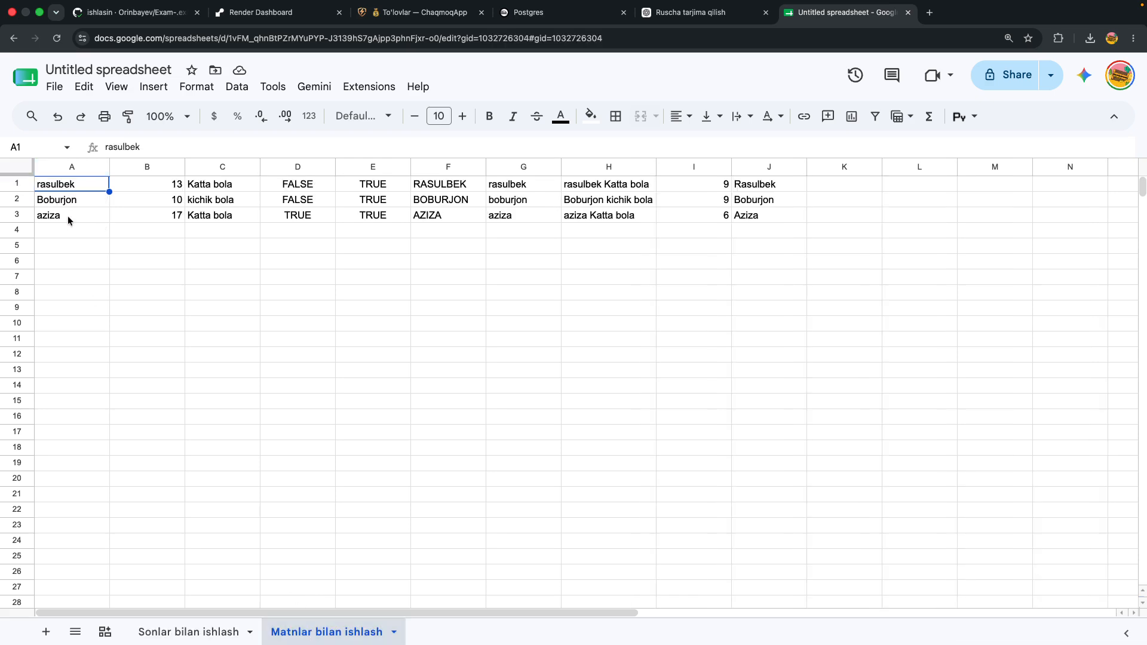
- Select the names and their numbers in the range A1:B3
{"action": "left_click_drag", "start_coordinate": [52, 184], "coordinate": [115, 219]}
{"action": "left_click", "coordinate": [83, 203]}
{"action": "left_click", "coordinate": [138, 188]}
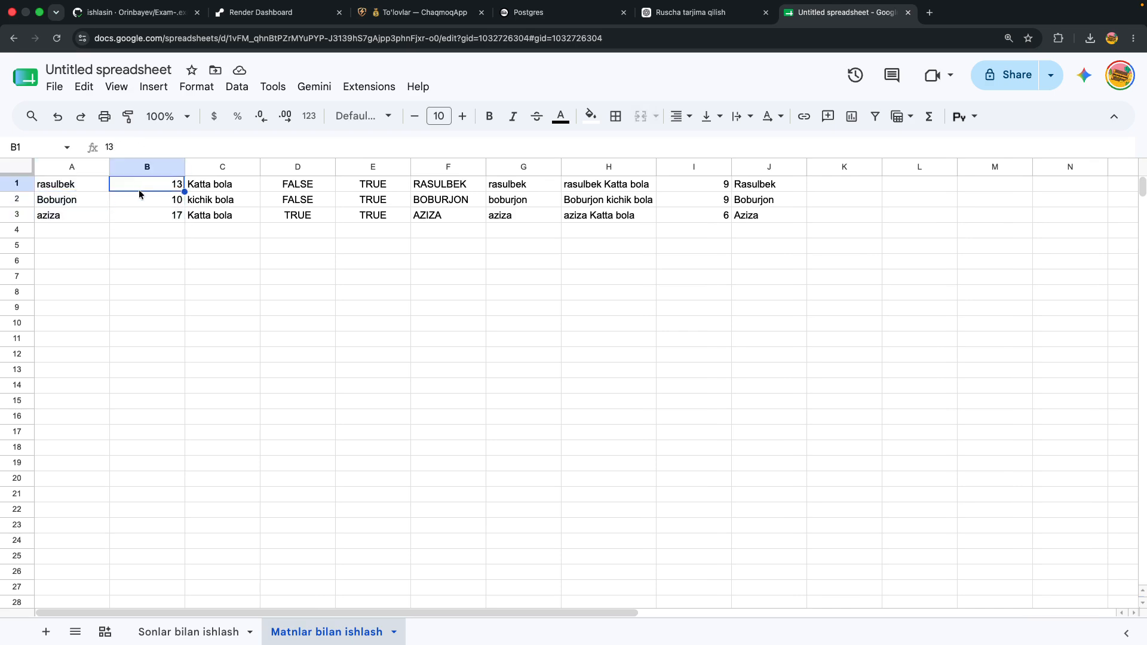
{"action": "left_click", "coordinate": [137, 206]}
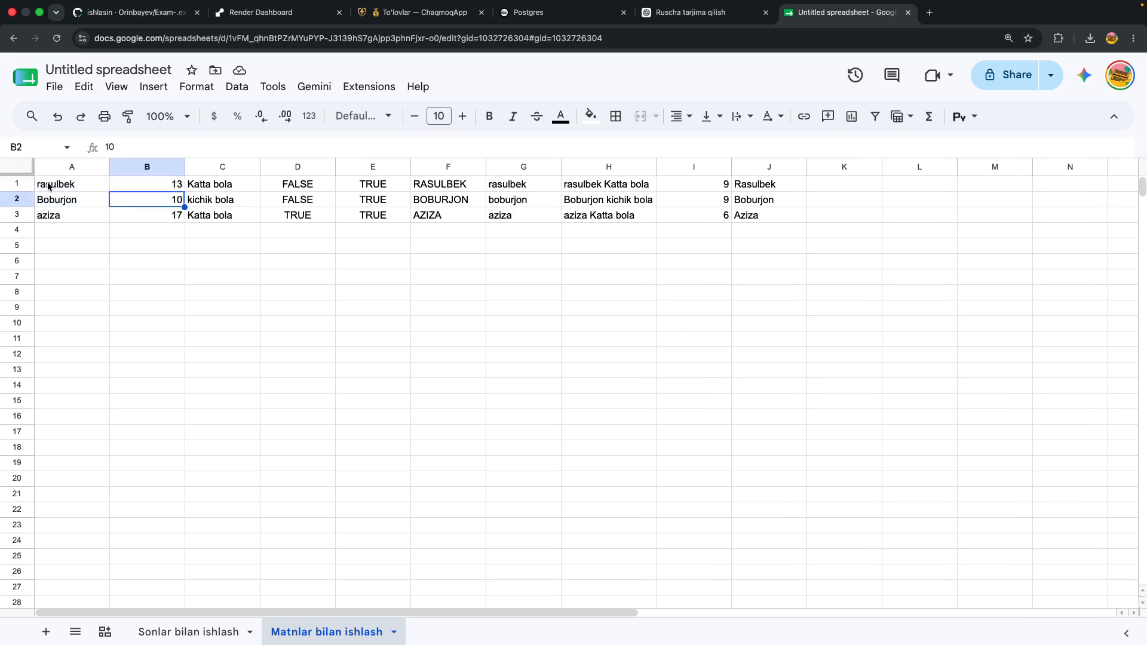
{"action": "left_click_drag", "start_coordinate": [49, 187], "coordinate": [160, 219]}
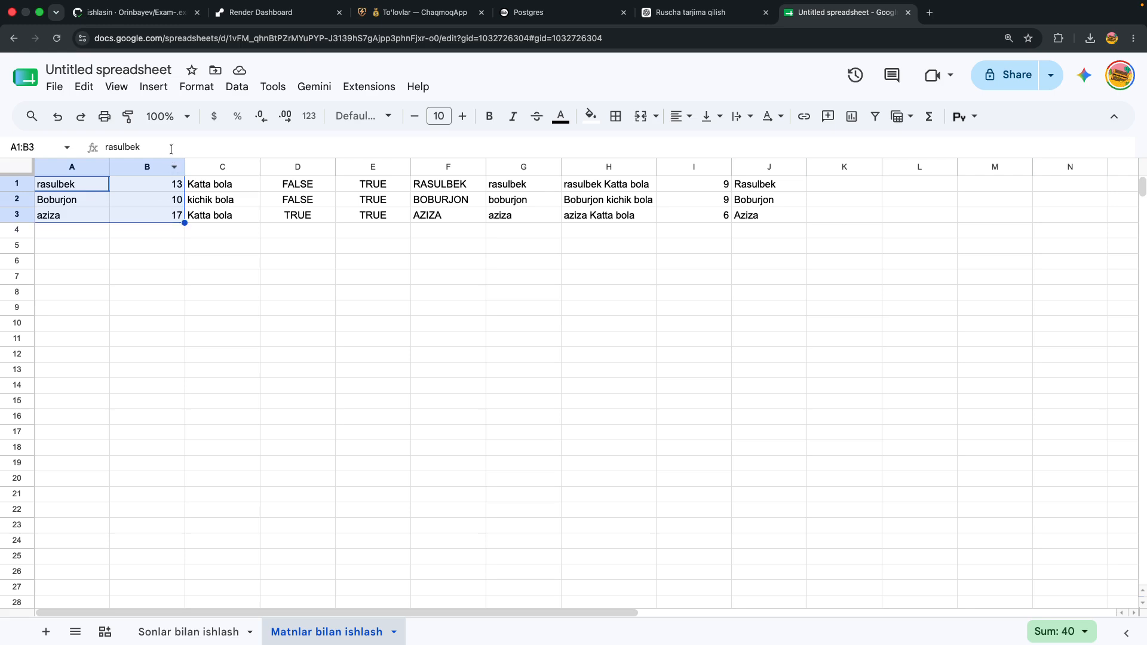
- Try the sheet at 200% zoom and restore it to 100%
{"action": "left_click", "coordinate": [197, 88]}
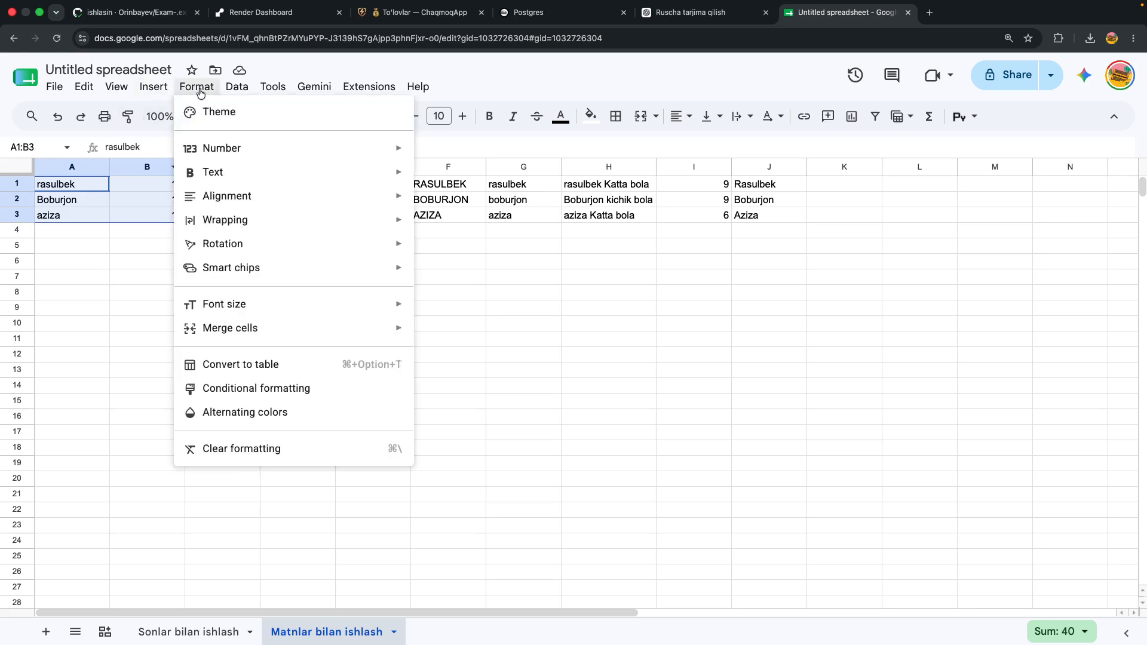
{"action": "mouse_move", "coordinate": [267, 89]}
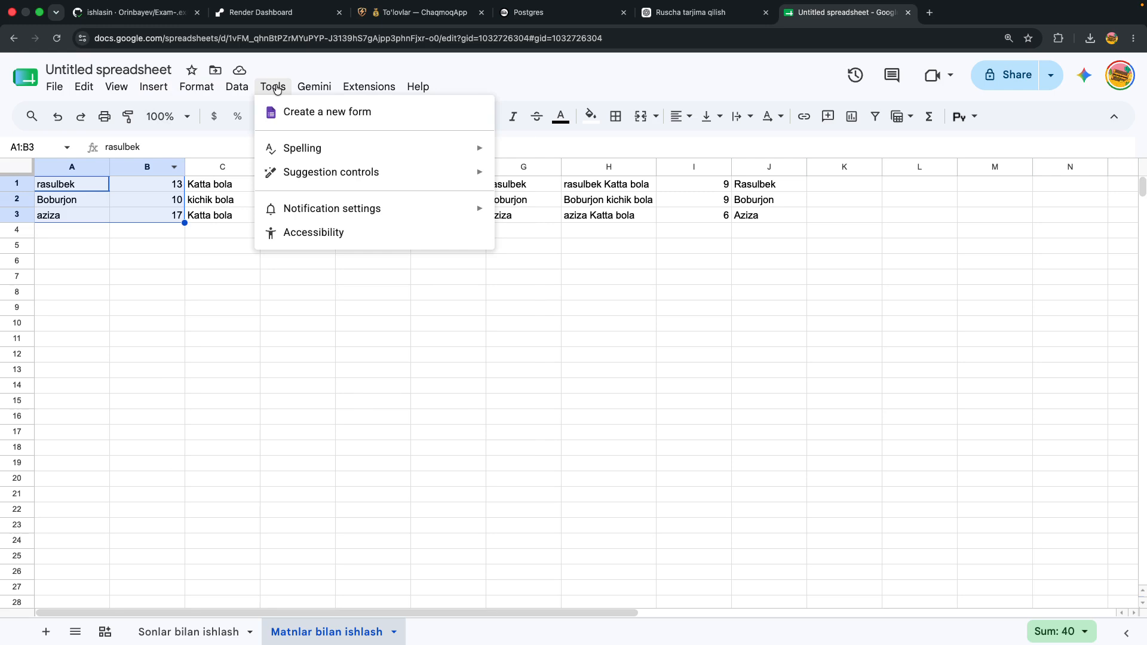
{"action": "mouse_move", "coordinate": [197, 89]}
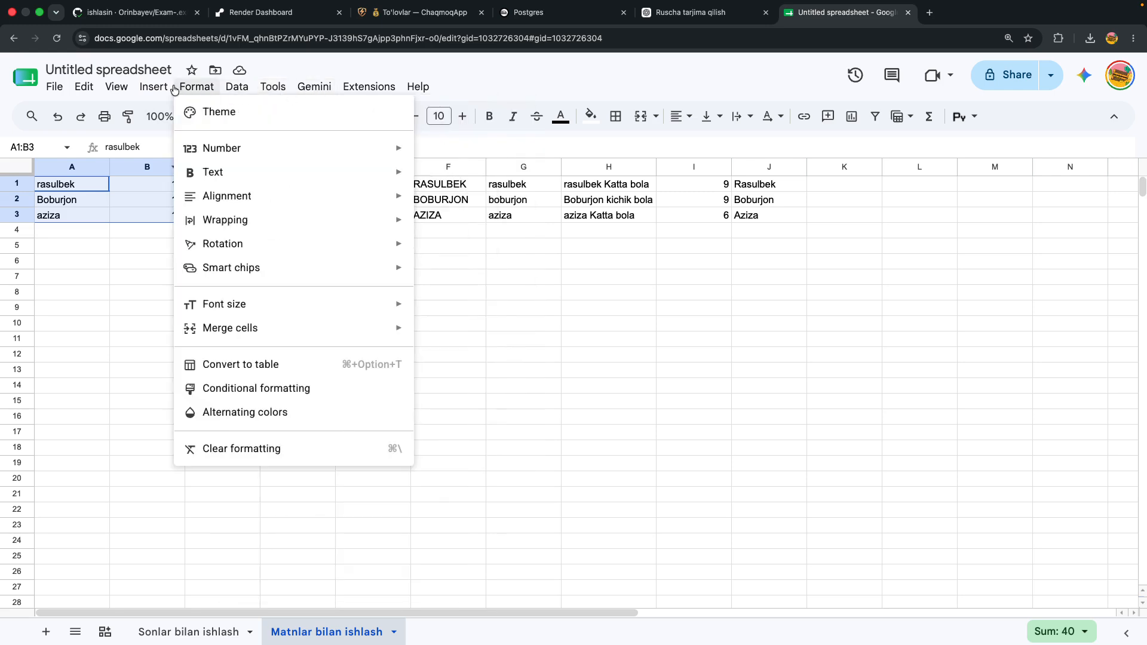
{"action": "mouse_move", "coordinate": [113, 85]}
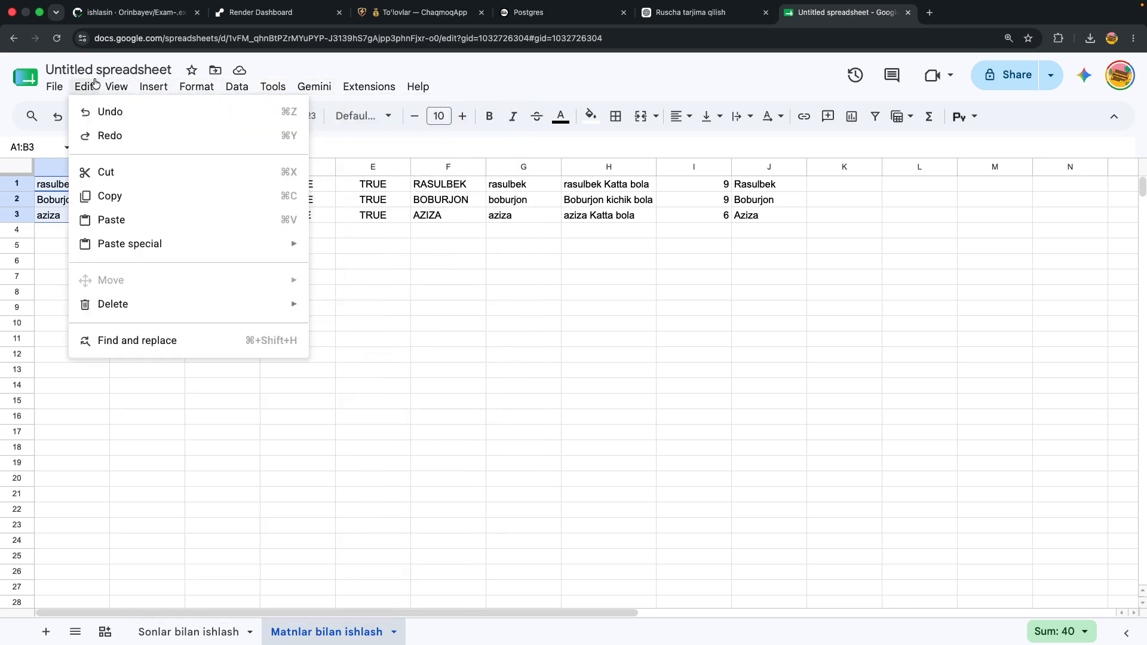
{"action": "mouse_move", "coordinate": [169, 111]}
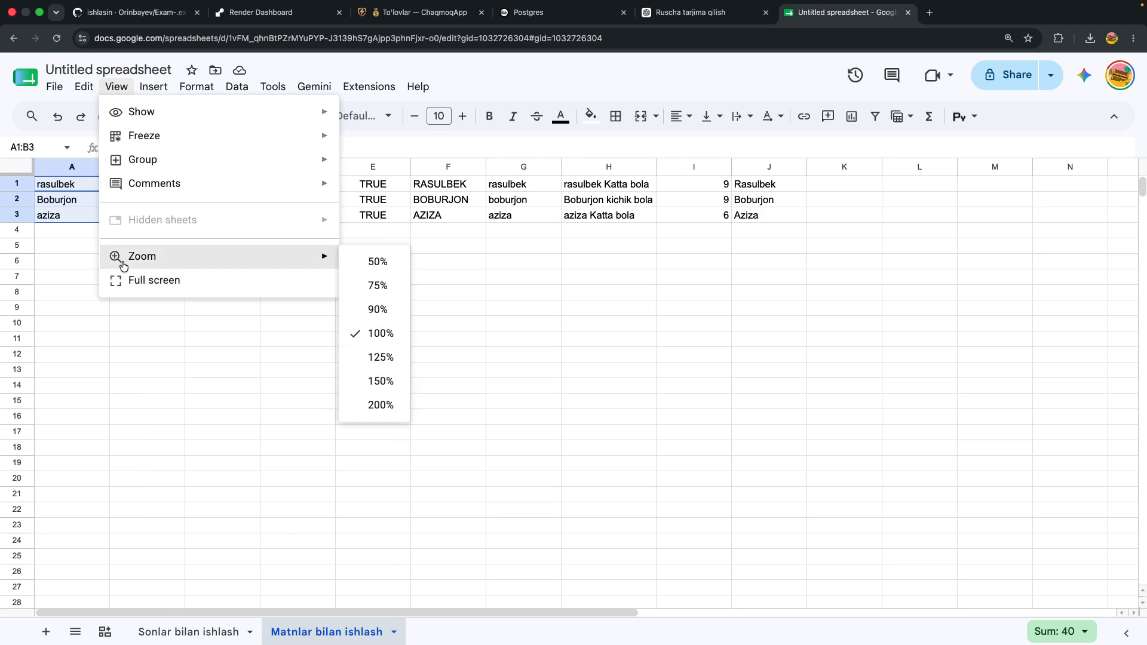
{"action": "left_click", "coordinate": [367, 400]}
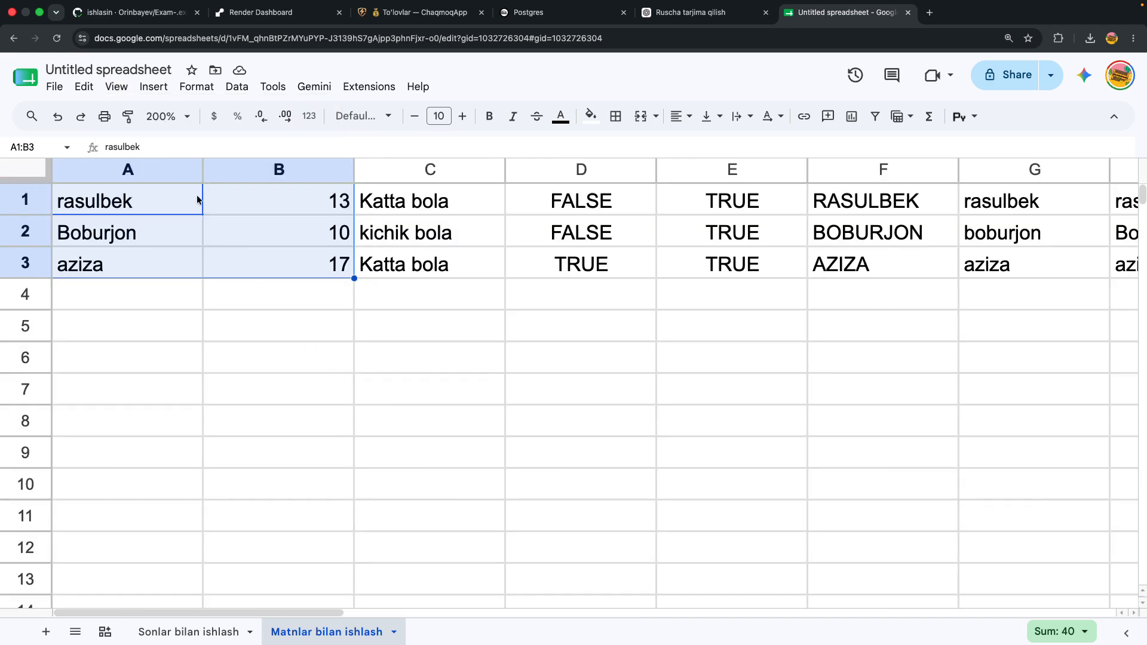
{"action": "left_click", "coordinate": [166, 116]}
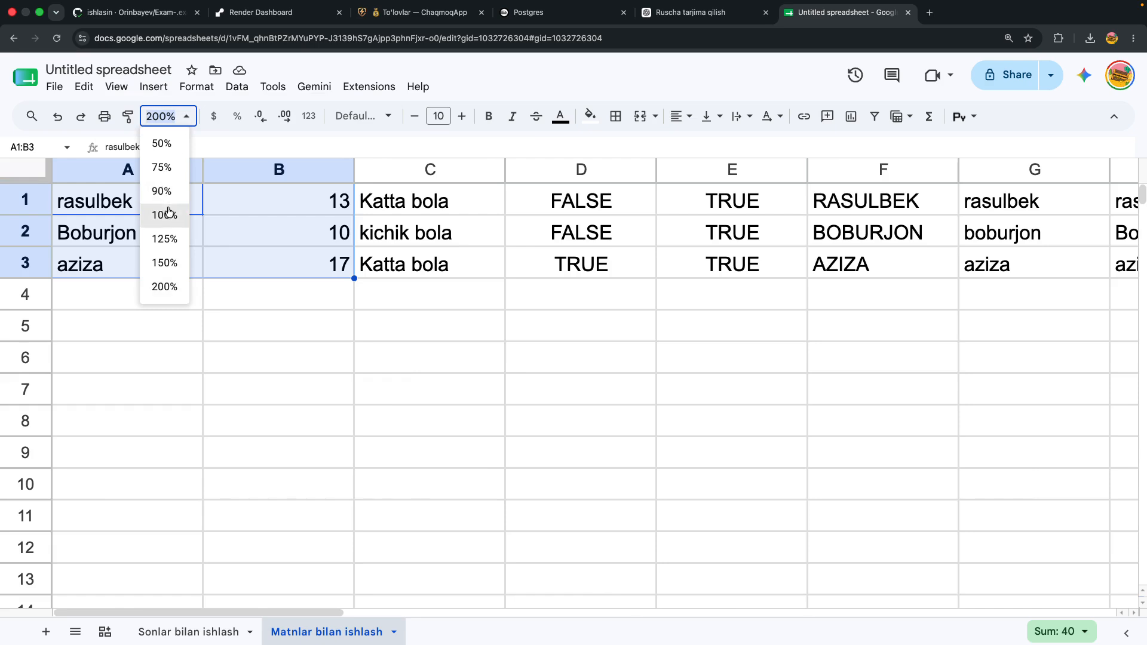
{"action": "left_click", "coordinate": [168, 214]}
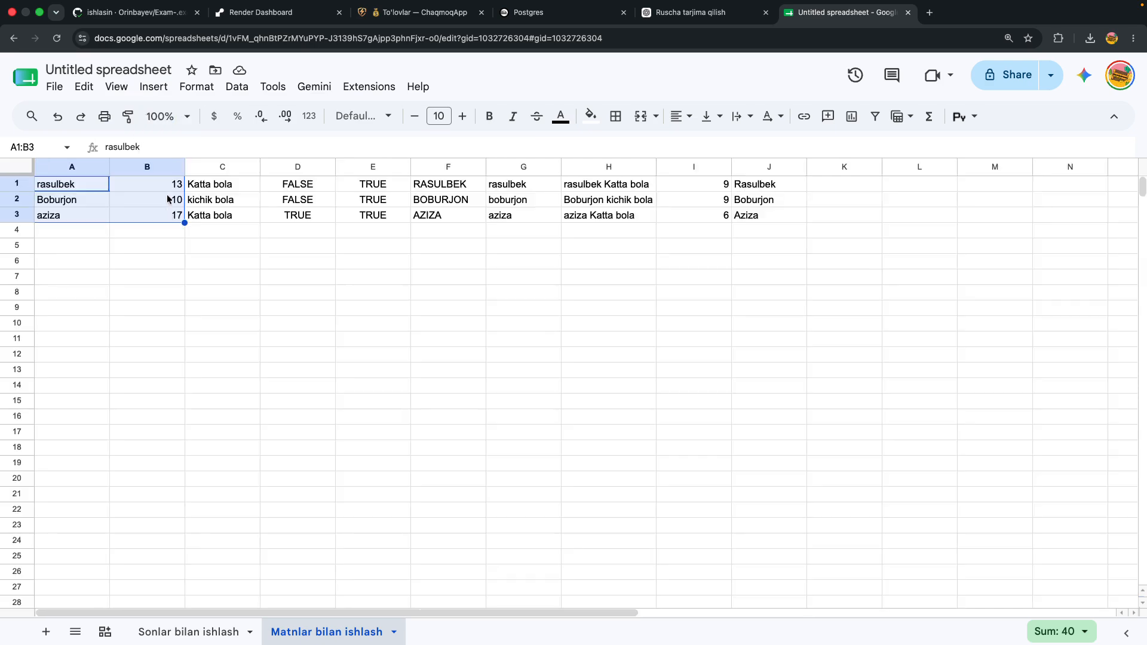
- Insert a chart based on the selected range A1:B3
{"action": "left_click", "coordinate": [112, 89]}
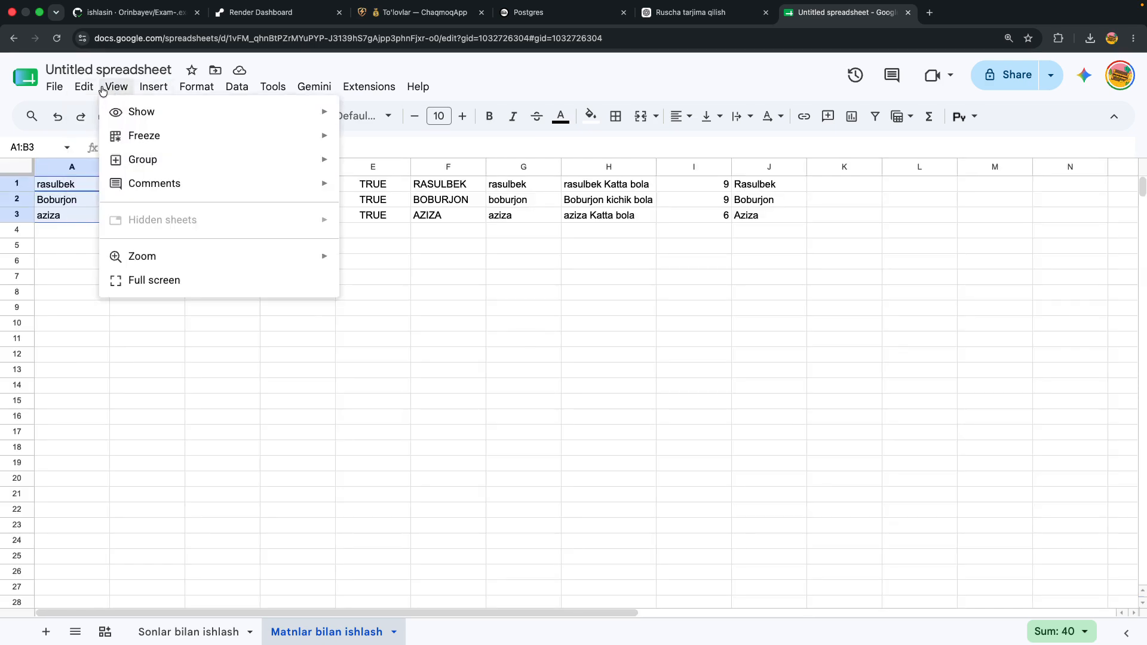
{"action": "mouse_move", "coordinate": [75, 89]}
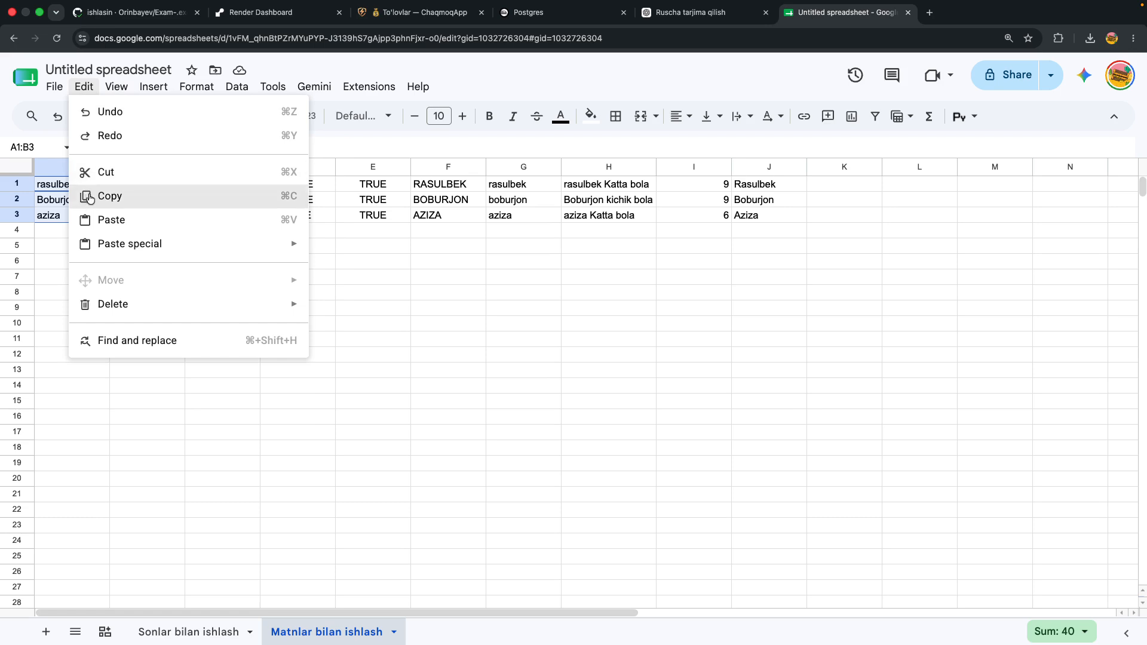
{"action": "mouse_move", "coordinate": [95, 242]}
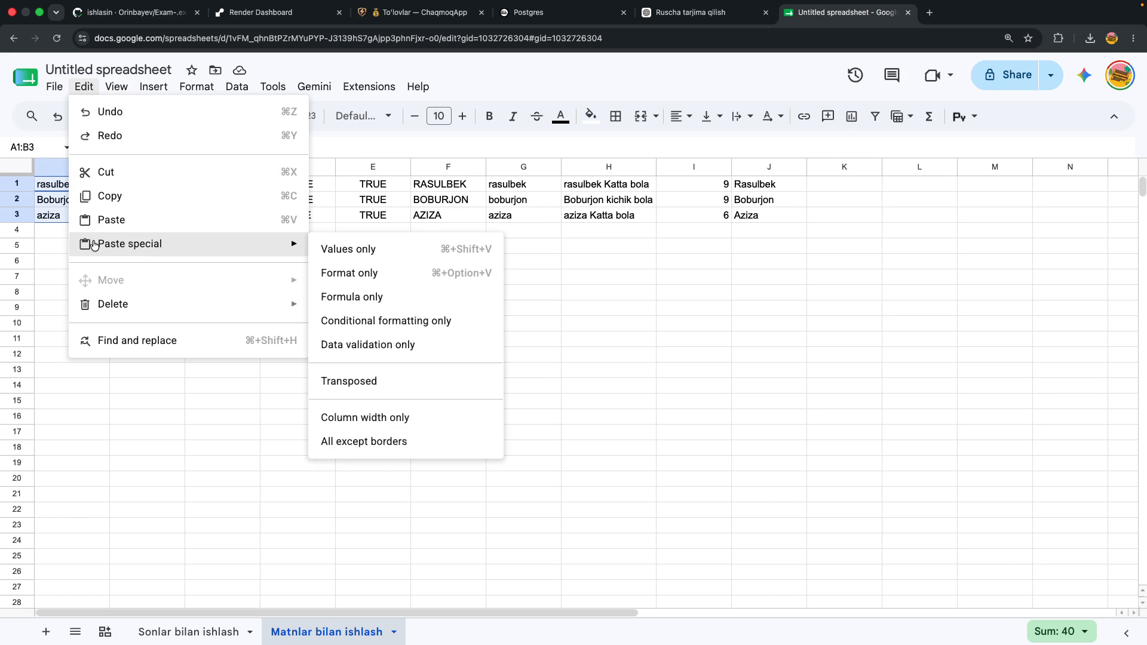
{"action": "mouse_move", "coordinate": [115, 88]}
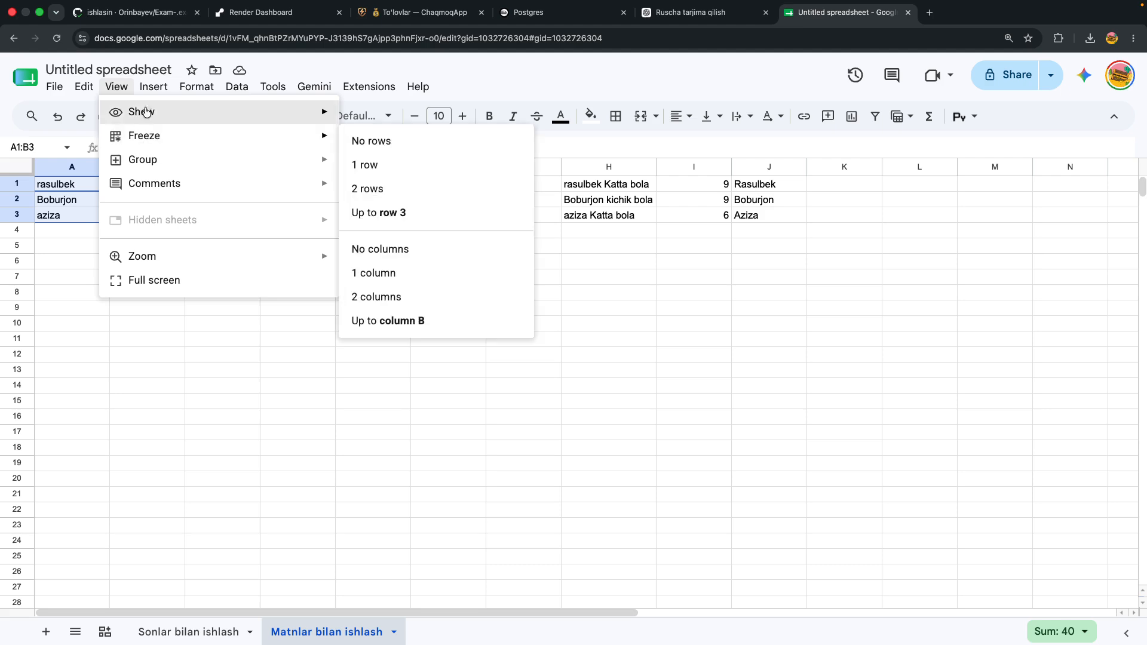
{"action": "mouse_move", "coordinate": [151, 90]}
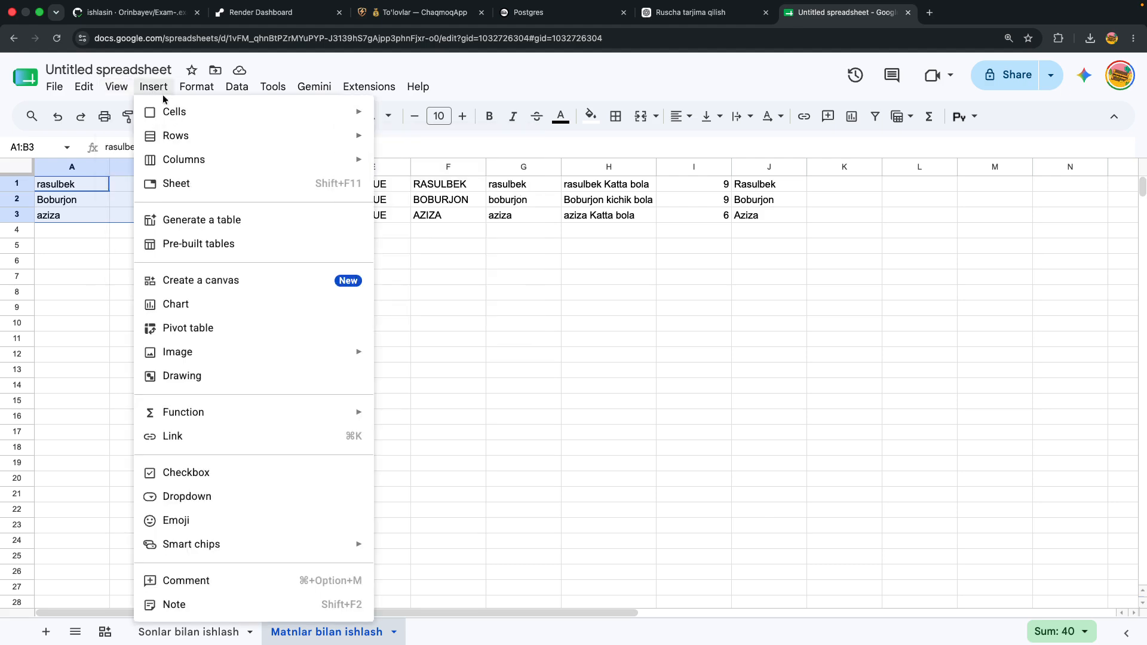
{"action": "left_click", "coordinate": [176, 304]}
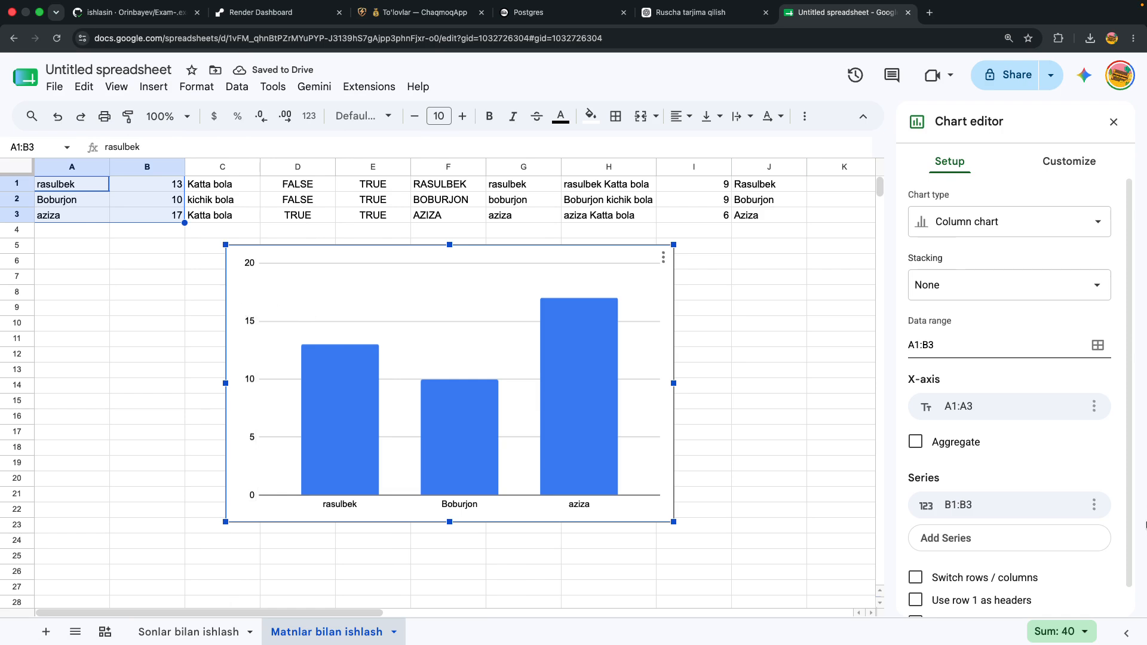
- Change the chart type to Scatter chart
{"action": "left_click", "coordinate": [999, 214]}
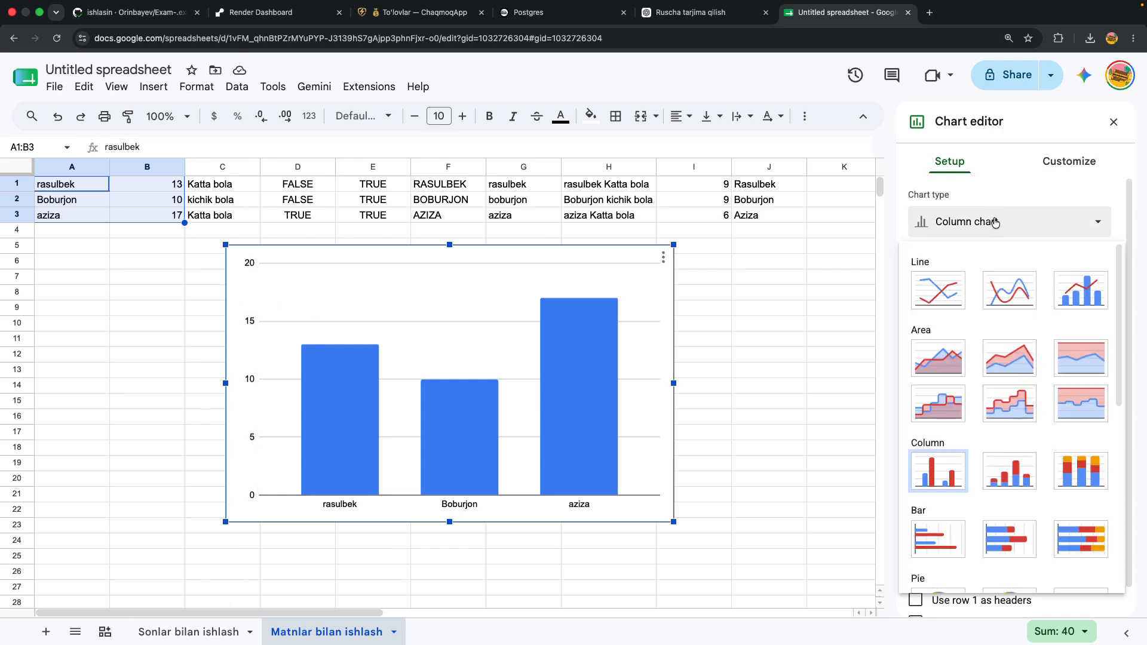
{"action": "scroll", "coordinate": [987, 410], "scroll_direction": "down", "scroll_amount": 6}
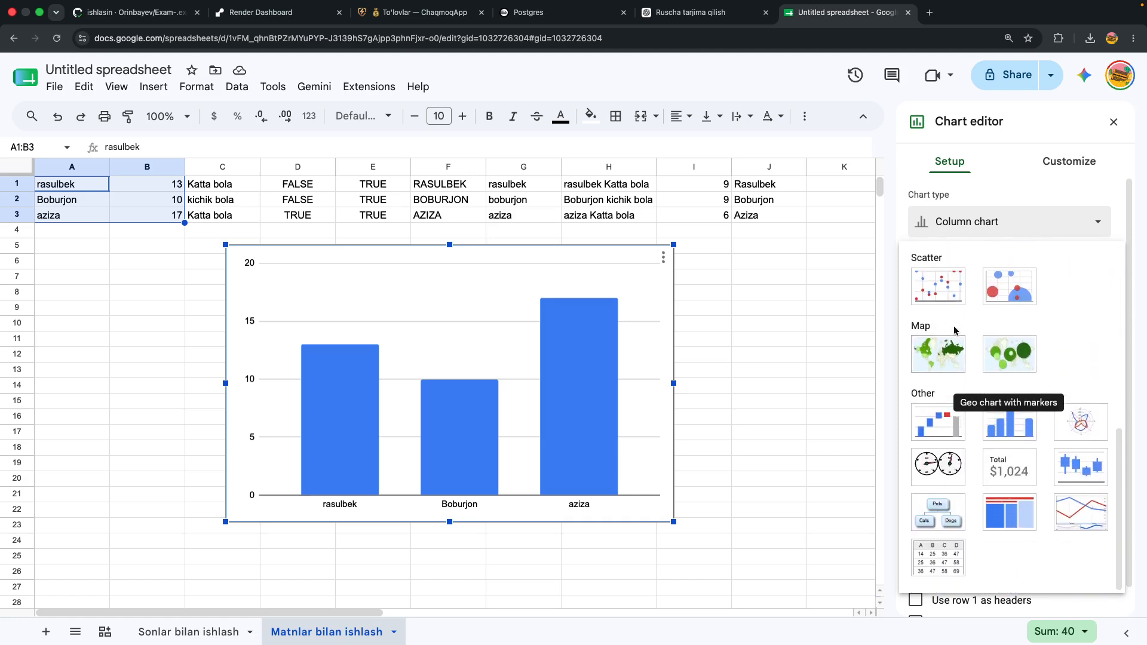
{"action": "left_click", "coordinate": [941, 285]}
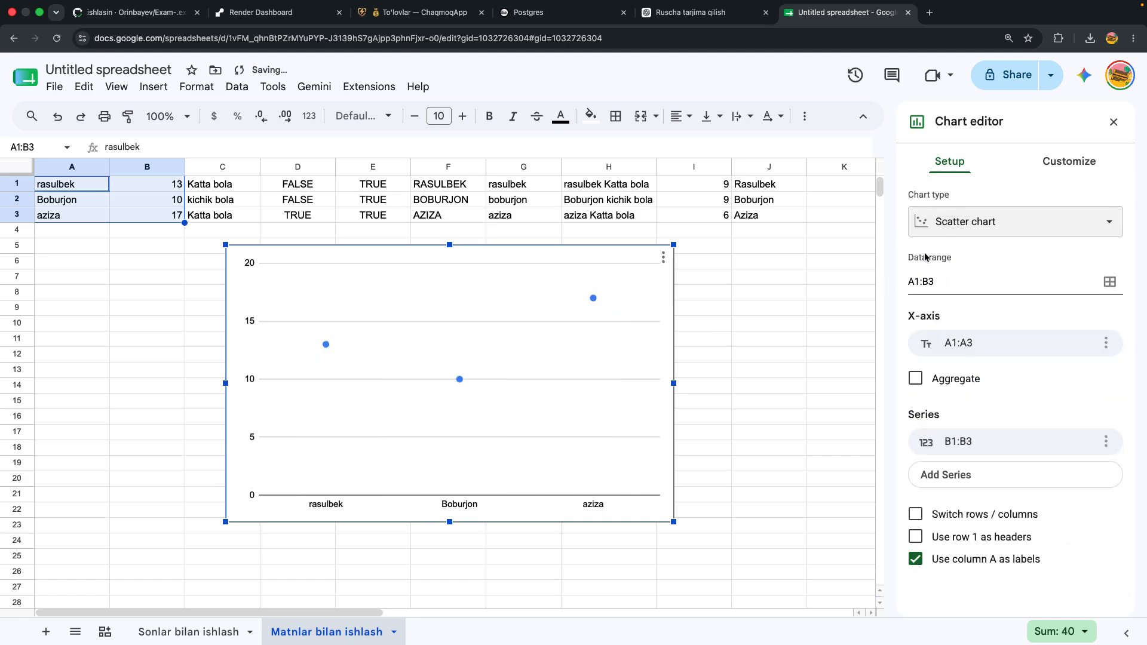
- Browse the available chart types and change the chart to a Smooth line chart
{"action": "left_click", "coordinate": [941, 237]}
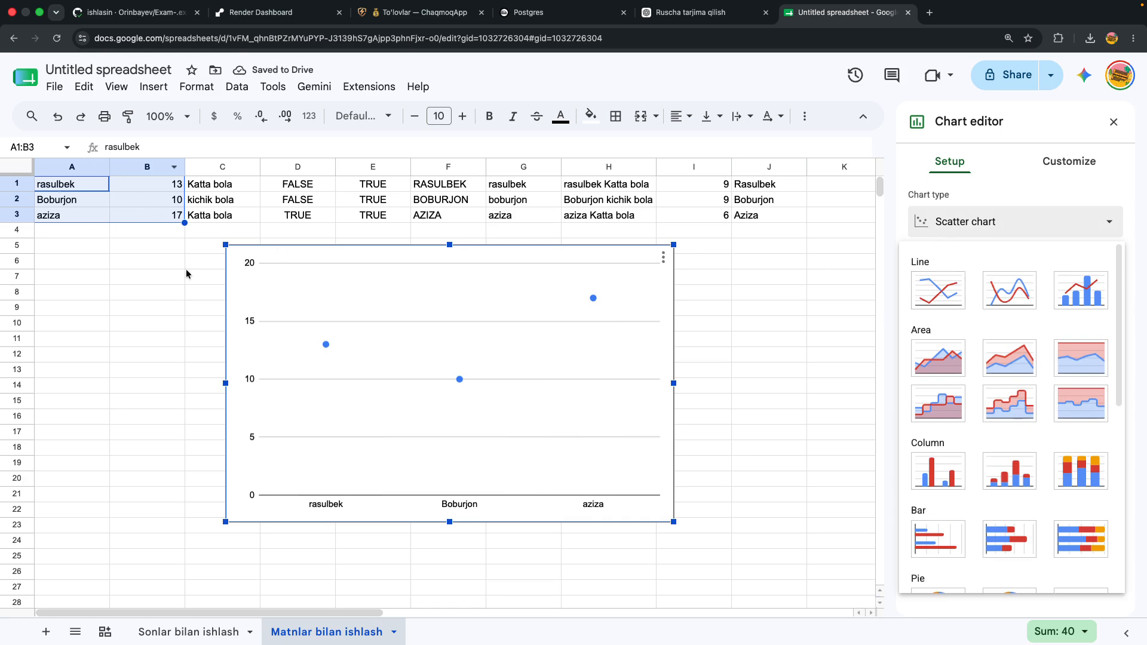
{"action": "scroll", "coordinate": [1005, 433], "scroll_direction": "down", "scroll_amount": 2}
{"action": "scroll", "coordinate": [1005, 433], "scroll_direction": "down", "scroll_amount": 5}
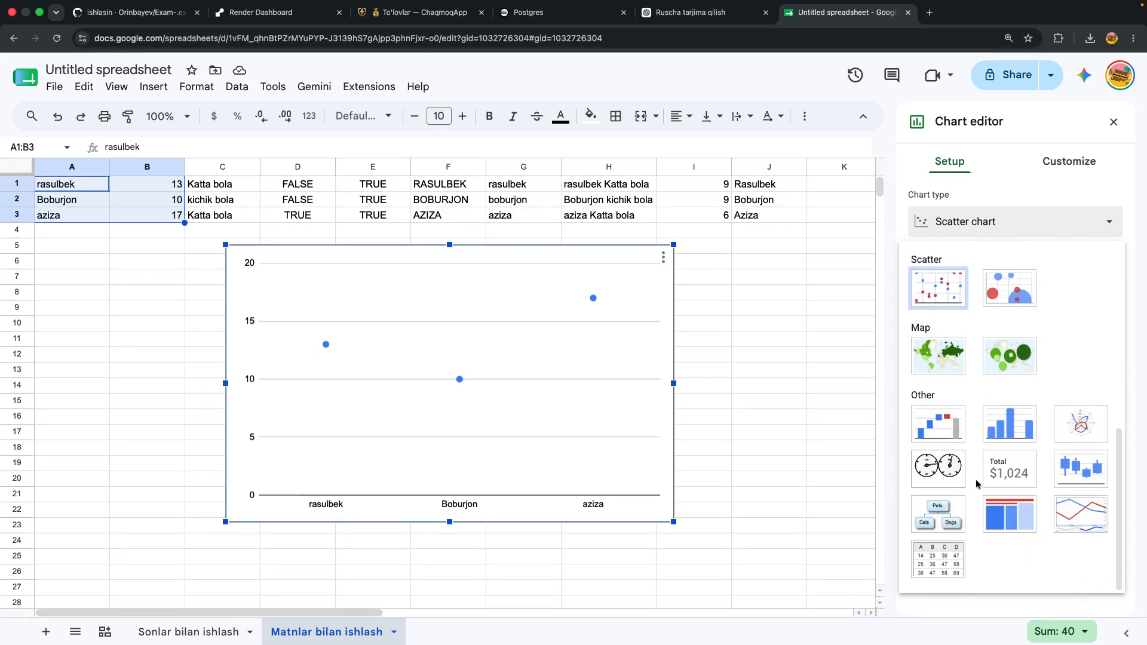
{"action": "scroll", "coordinate": [1002, 384], "scroll_direction": "up", "scroll_amount": 1}
{"action": "scroll", "coordinate": [1004, 371], "scroll_direction": "up", "scroll_amount": 6}
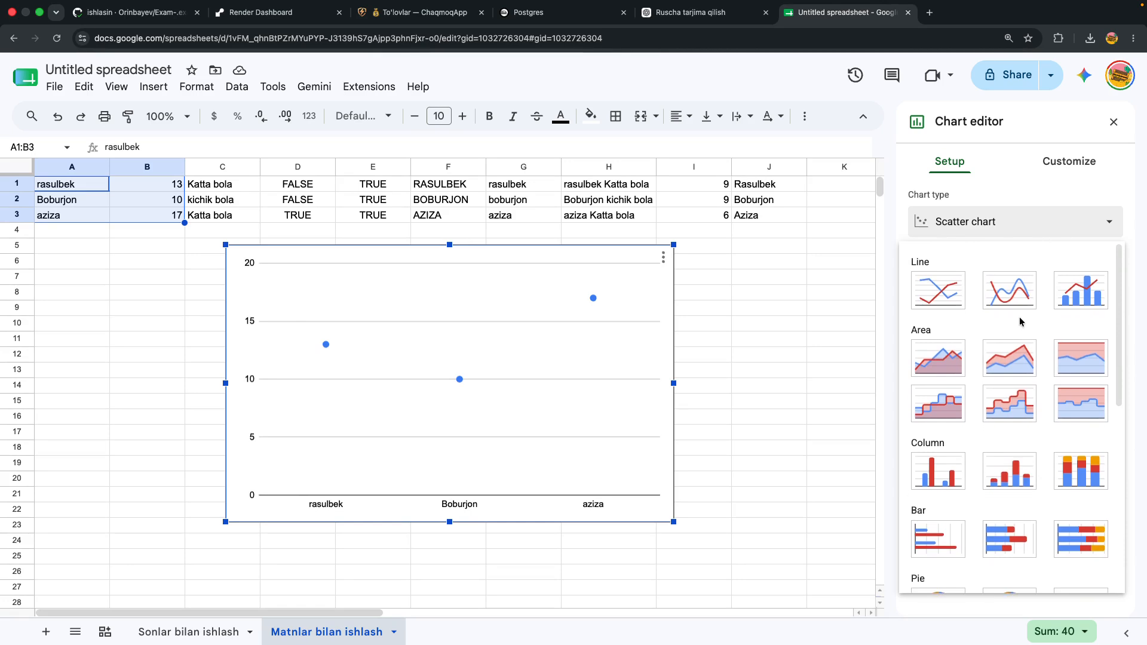
{"action": "left_click", "coordinate": [1010, 297]}
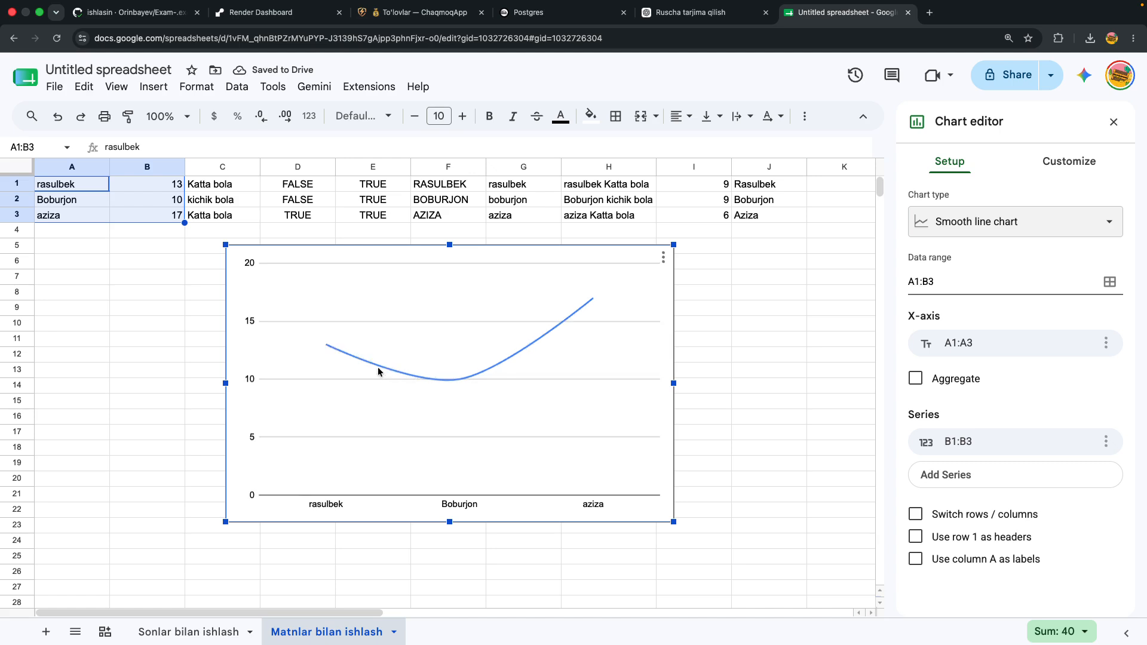
- Change the chart type to Stacked column chart
{"action": "left_click", "coordinate": [980, 216]}
{"action": "scroll", "coordinate": [990, 375], "scroll_direction": "down", "scroll_amount": 3}
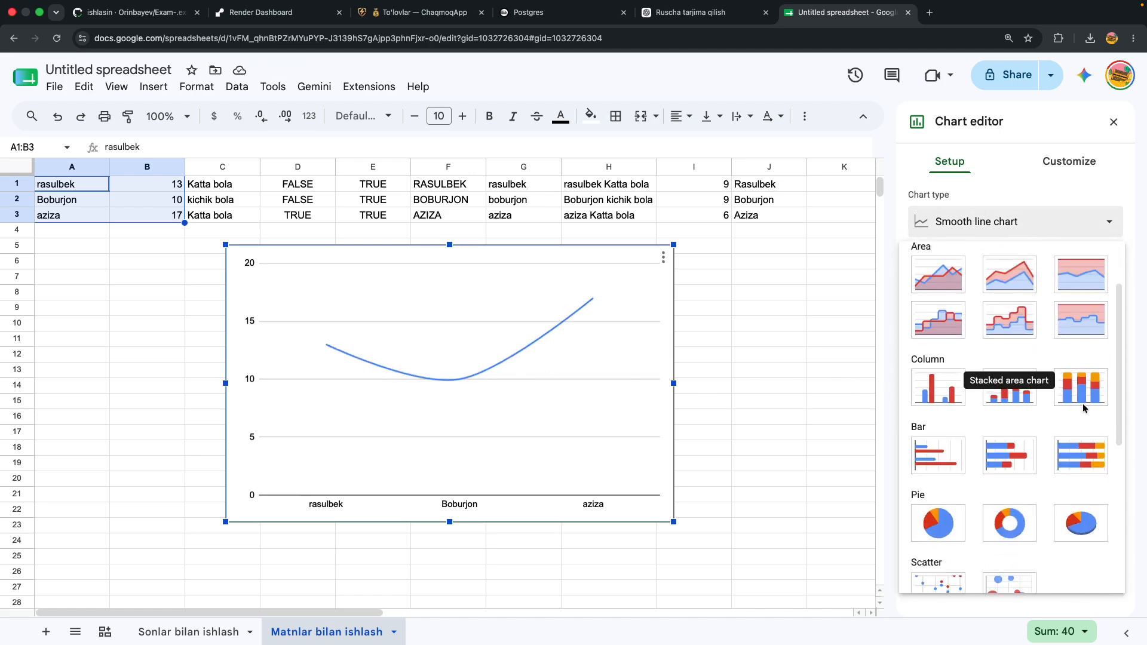
{"action": "left_click", "coordinate": [1015, 402]}
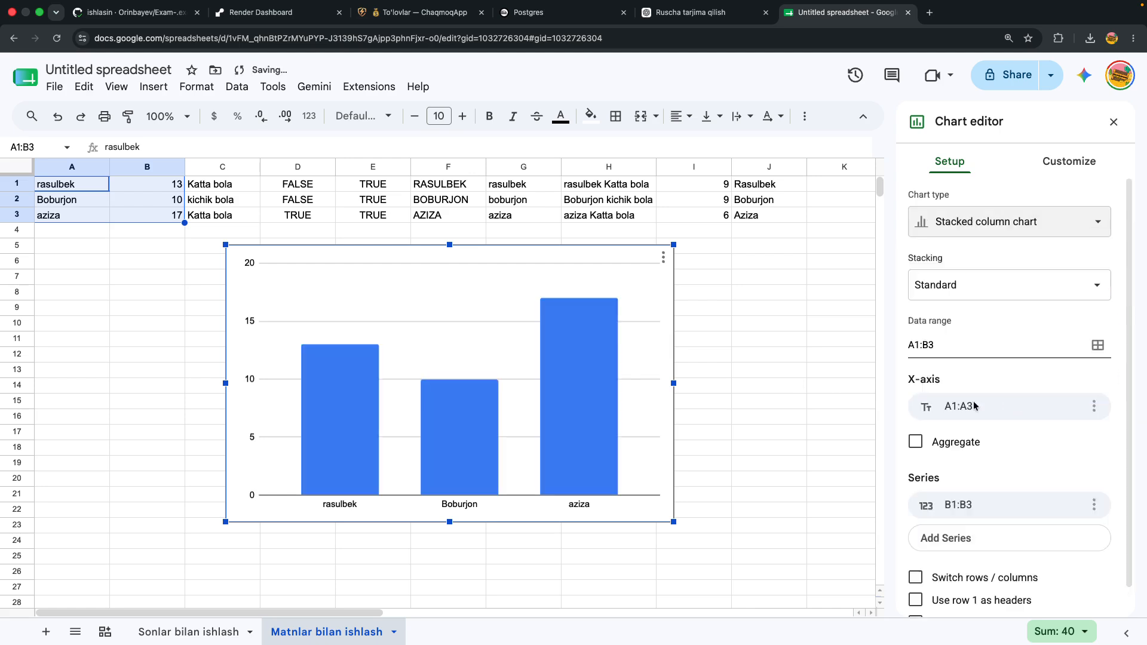
- Select the chart's column series and its individual columns to view their formatting options
{"action": "left_click", "coordinate": [324, 428]}
{"action": "left_click", "coordinate": [324, 416]}
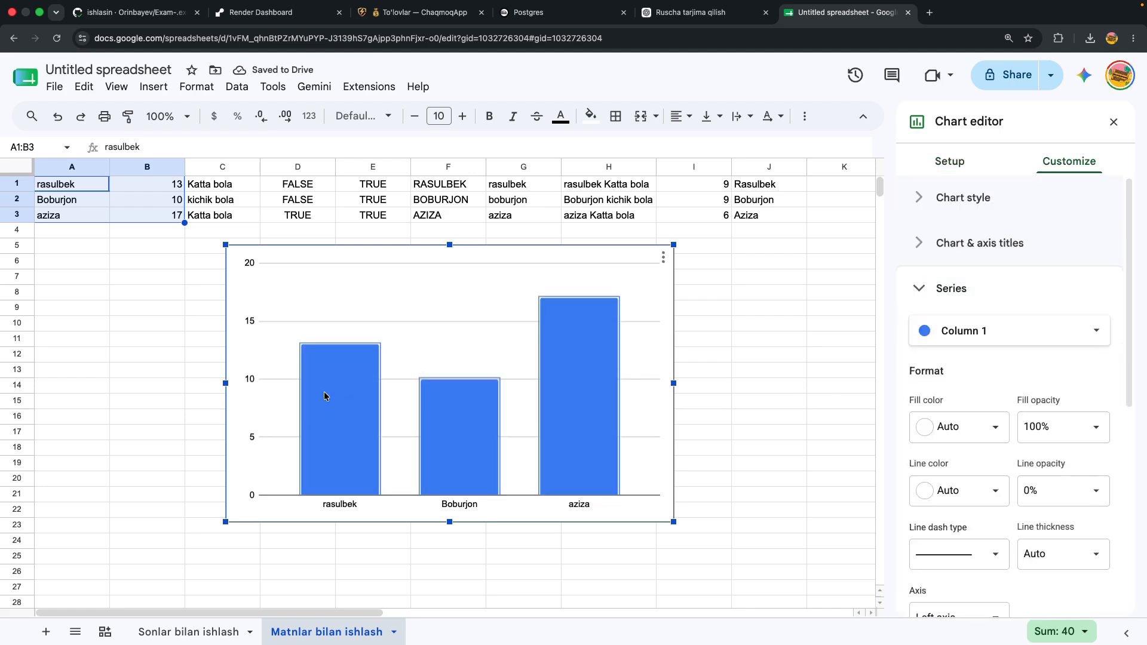
{"action": "left_click", "coordinate": [339, 363]}
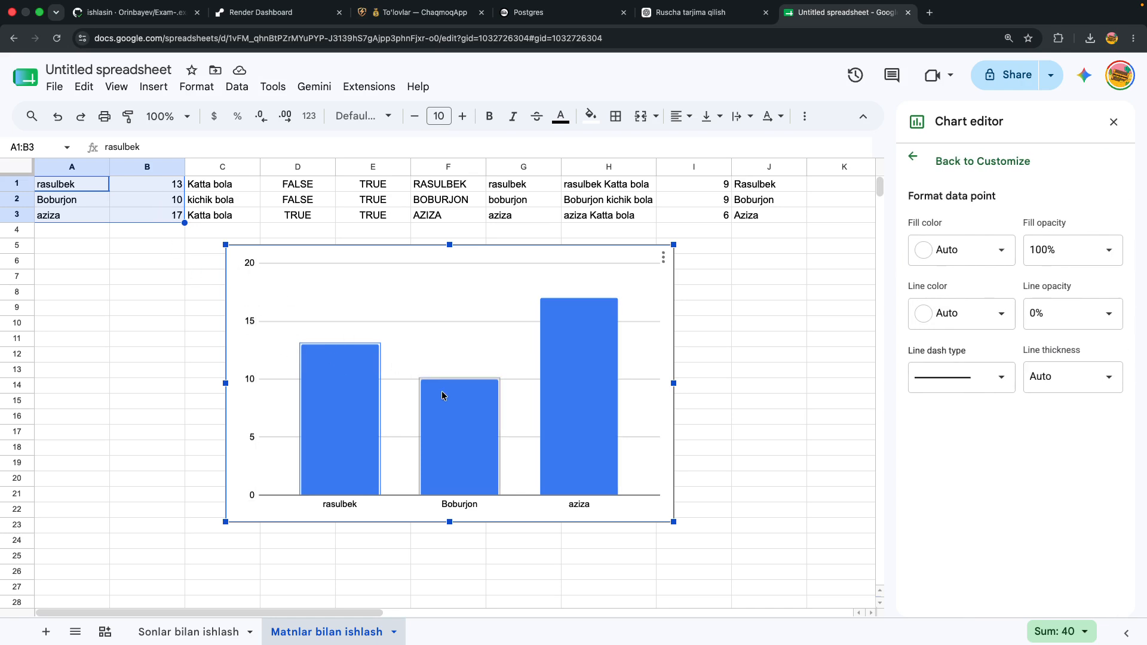
{"action": "left_click", "coordinate": [553, 367]}
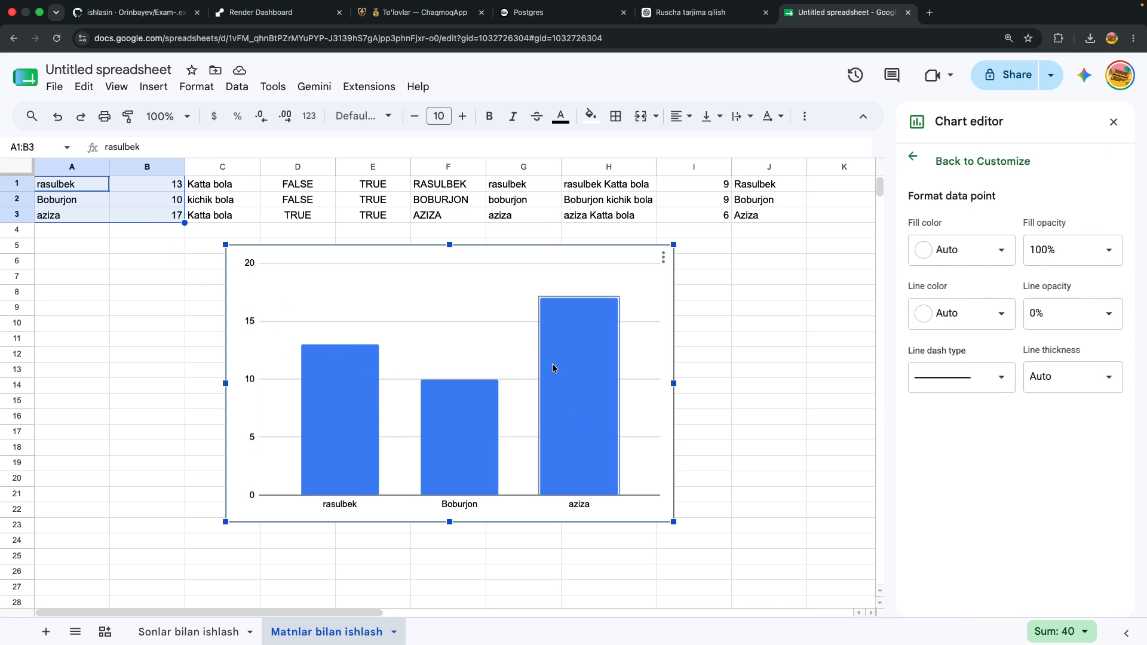
- Add a new data row below the existing ones, with a person's first name in A4 and 14 in B4
{"action": "left_click", "coordinate": [75, 231]}
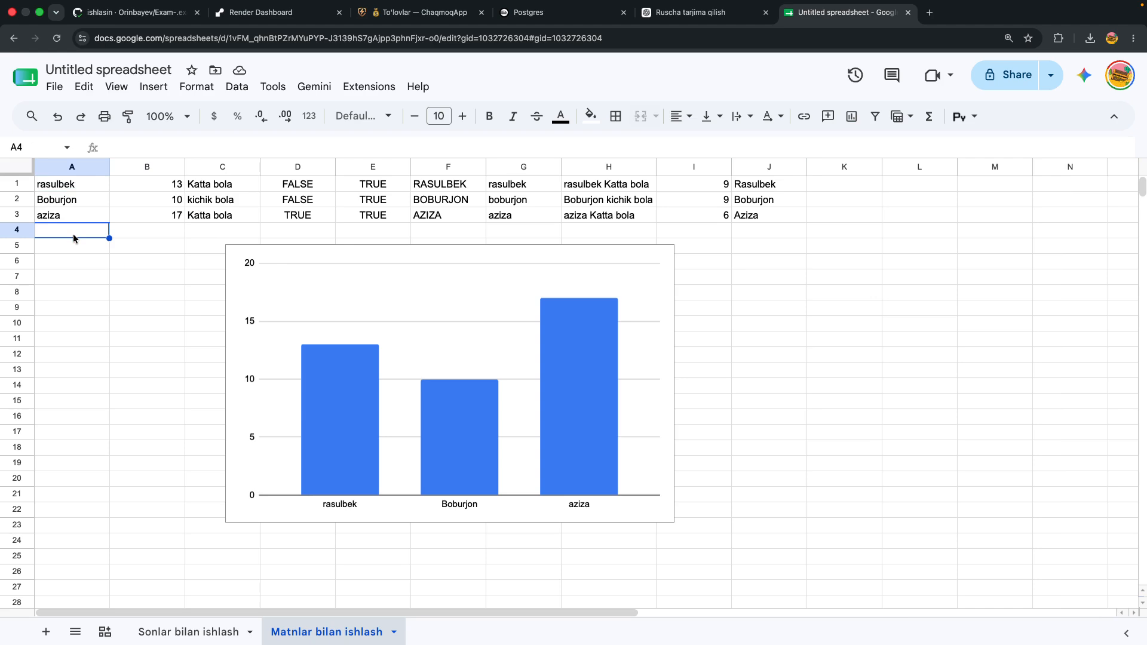
{"action": "type", "text": "azm="}
{"action": "key", "text": "BackSpace"}
{"action": "key", "text": "BackSpace"}
{"action": "key", "text": "BackSpace"}
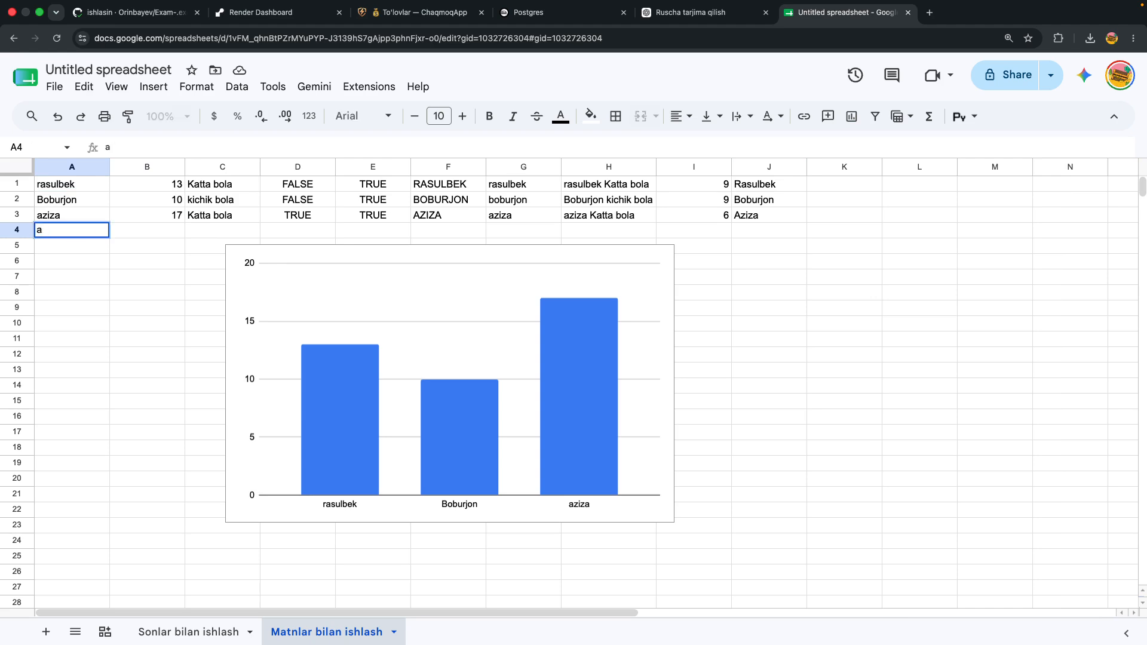
{"action": "type", "text": "mirxon"}
{"action": "key", "text": "Tab"}
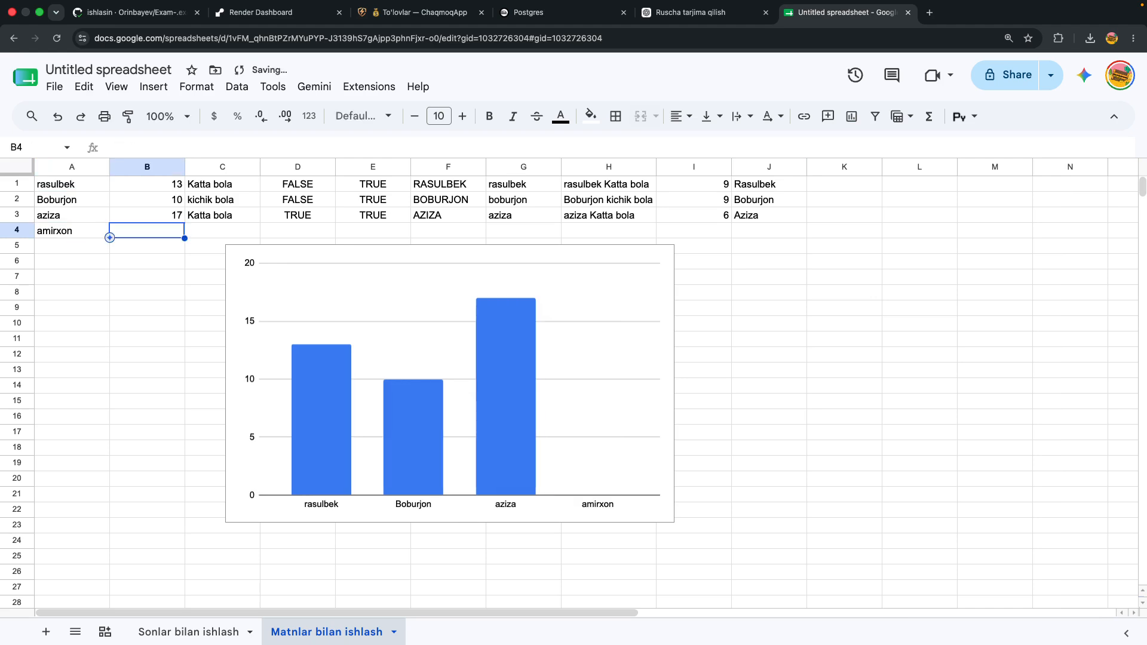
{"action": "type", "text": "14"}
{"action": "key", "text": "Return"}
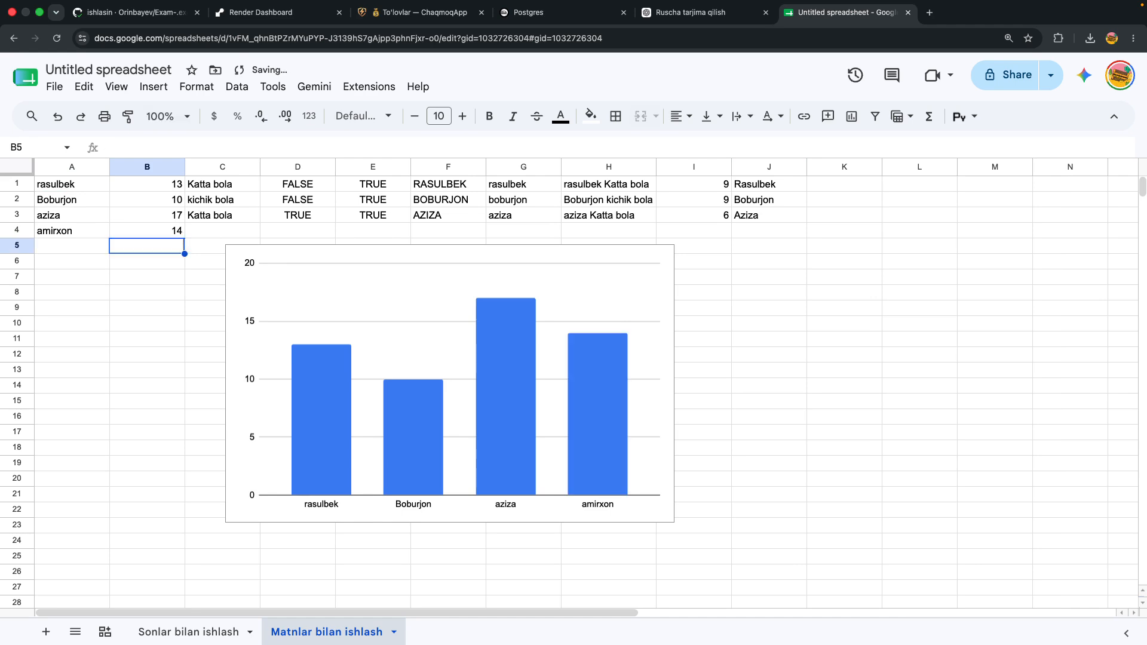
- Repeat the first name from A4 in cell A5 and enter 15 in B5
{"action": "left_click", "coordinate": [72, 246]}
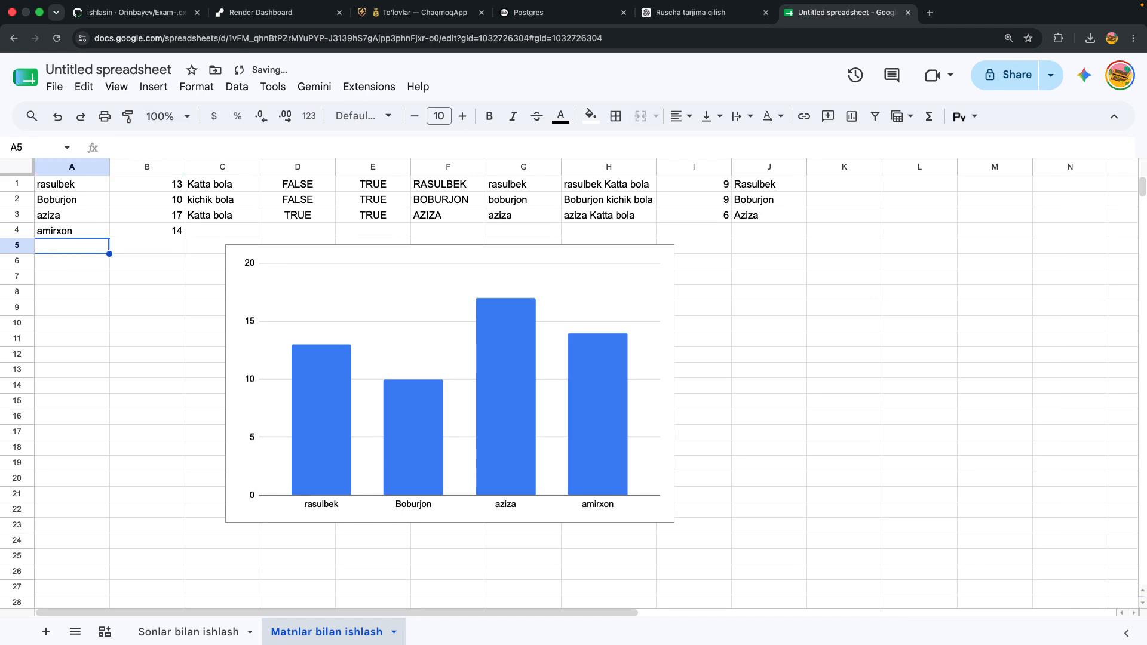
{"action": "type", "text": "amirxon"}
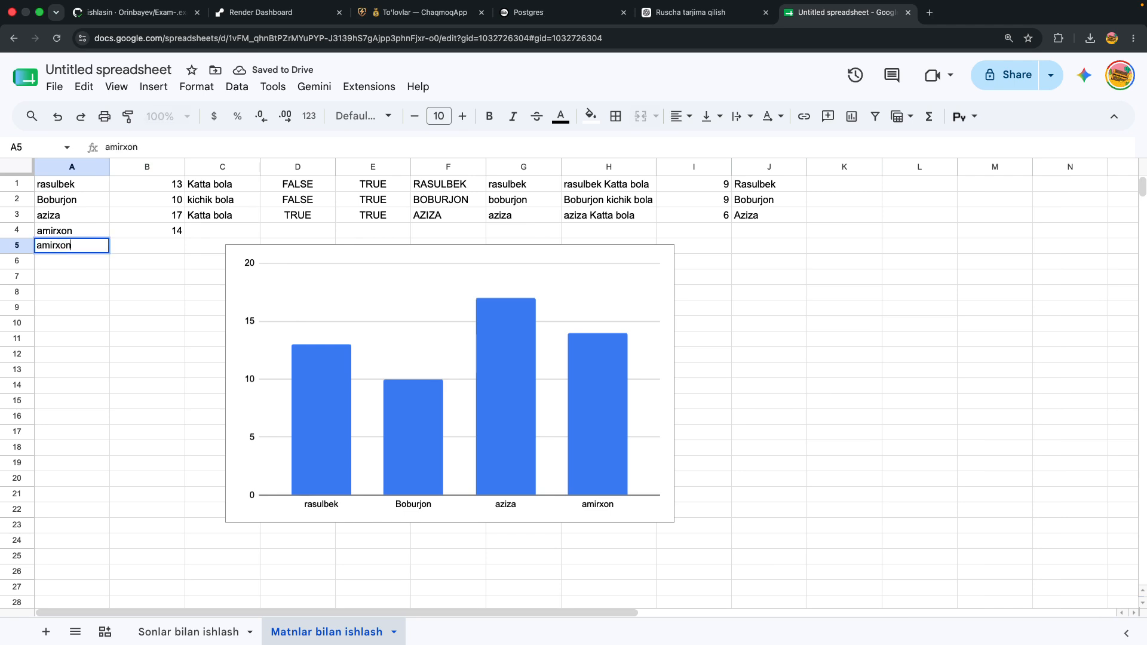
{"action": "key", "text": "Tab"}
{"action": "type", "text": "12"}
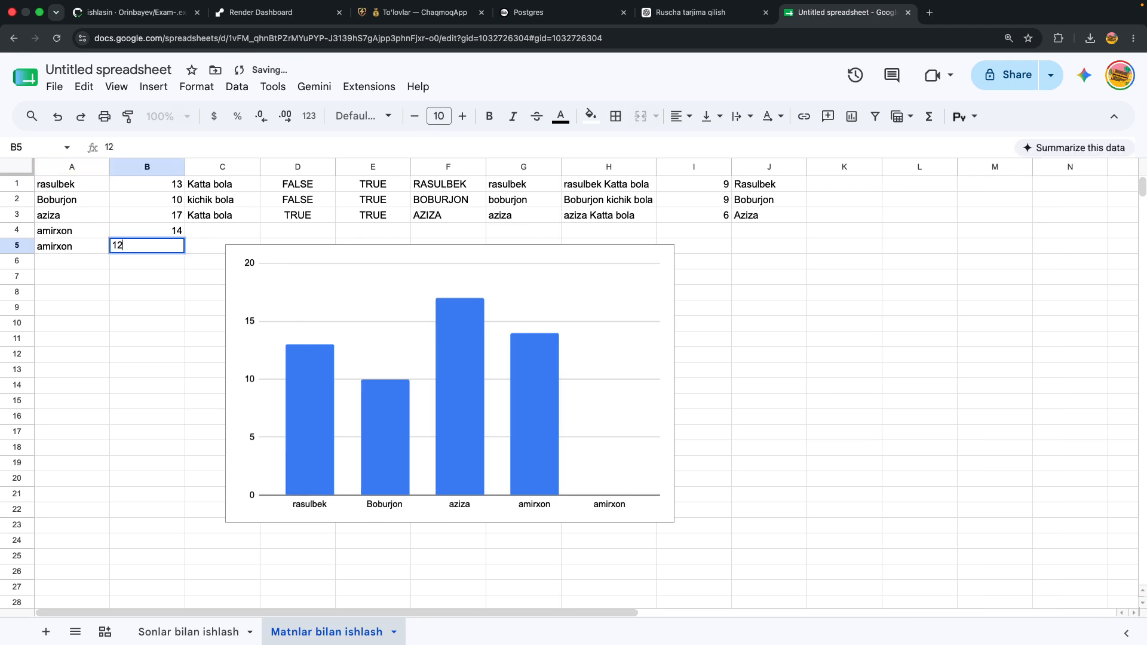
{"action": "key", "text": "BackSpace"}
{"action": "type", "text": "5"}
{"action": "key", "text": "Return"}
- Enter another person's first name in cell A6
{"action": "key", "text": "Left"}
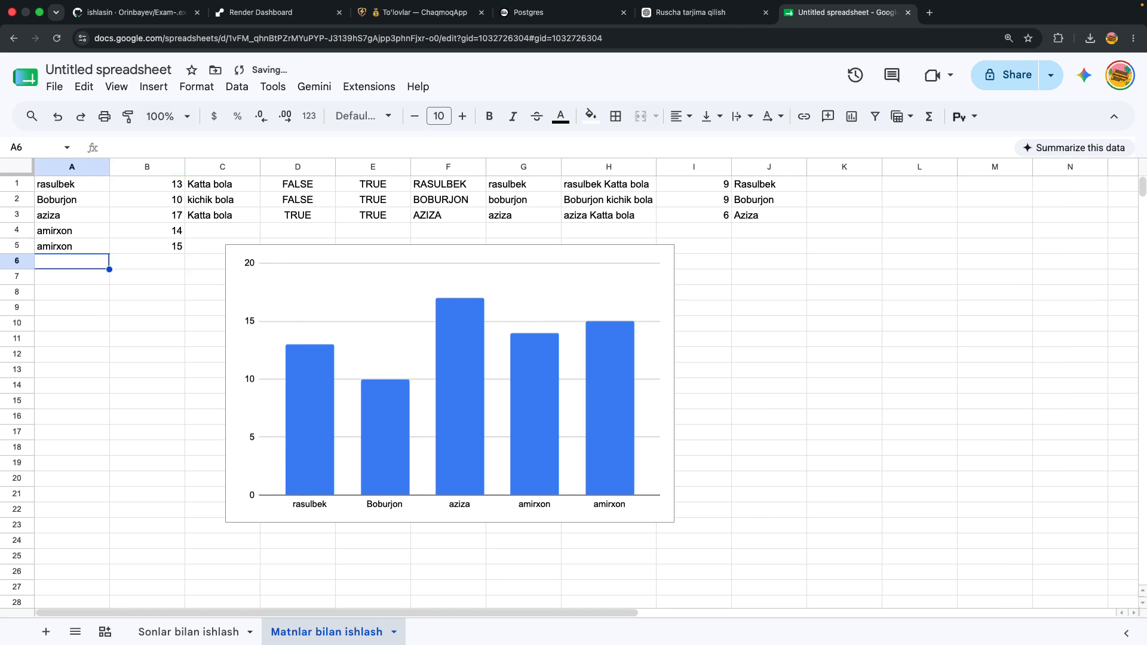
{"action": "type", "text": "Nafsoat"}
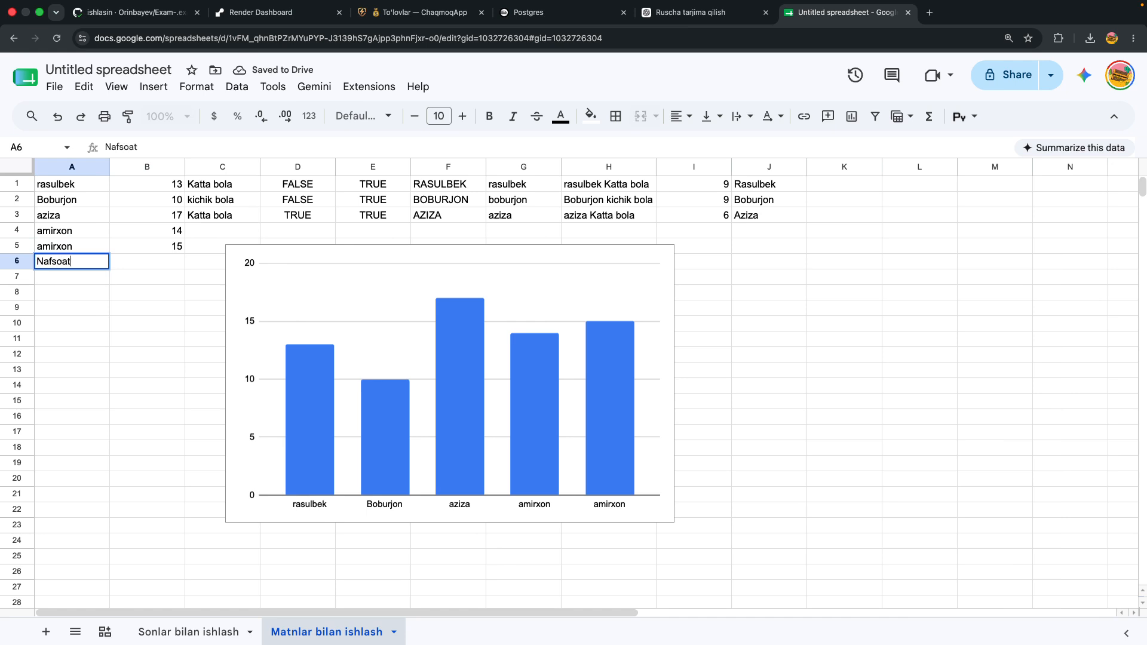
{"action": "key", "text": "Return"}
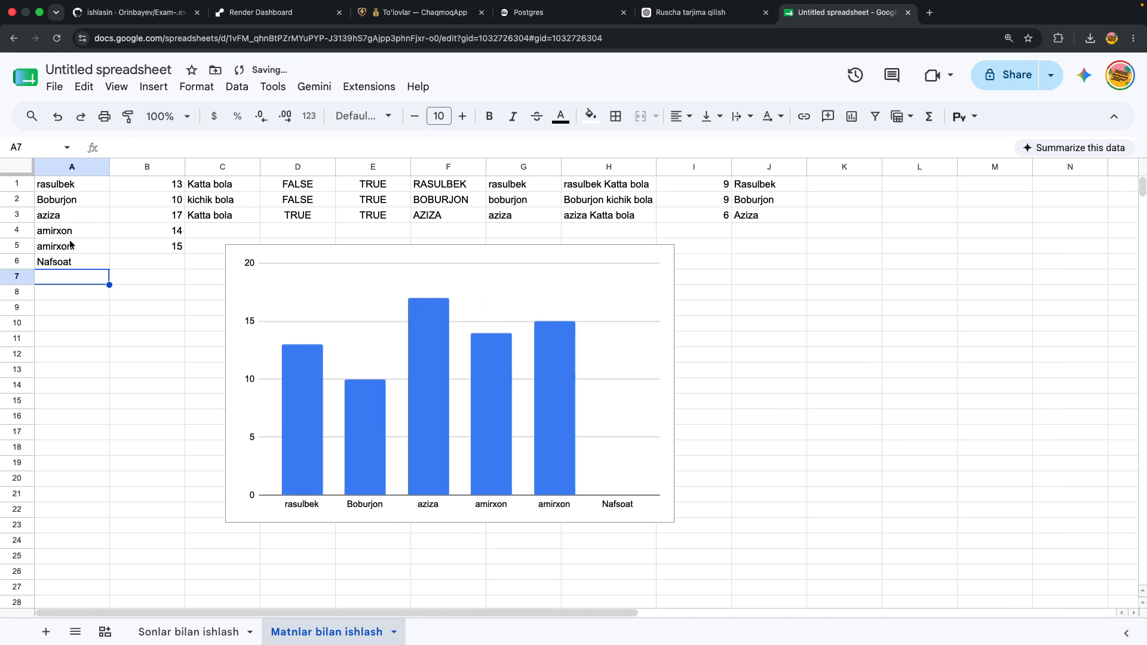
- Correct the spelling of the first name in cell A6
{"action": "double_click", "coordinate": [60, 261]}
{"action": "key", "text": "BackSpace"}
{"action": "key", "text": "BackSpace"}
{"action": "key", "text": "BackSpace"}
{"action": "key", "text": "BackSpace"}
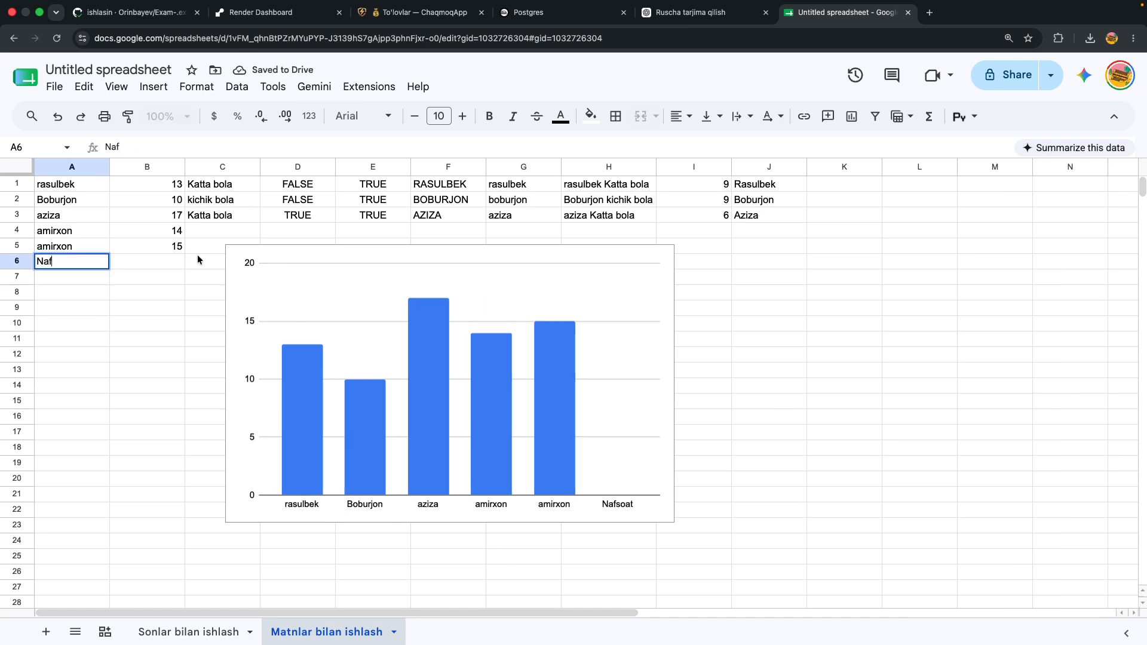
{"action": "type", "text": "o"}
{"action": "type", "text": "sart"}
{"action": "key", "text": "BackSpace"}
{"action": "key", "text": "BackSpace"}
{"action": "type", "text": "t"}
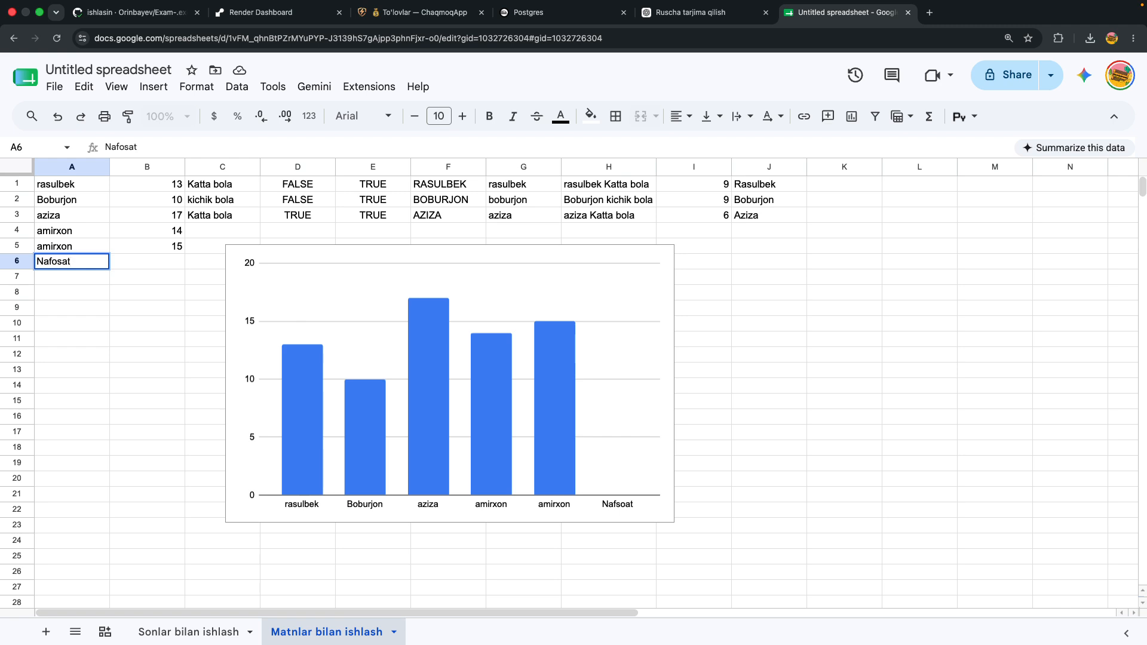
{"action": "key", "text": "Return"}
- Enter 20 in cell B6 as the number for the name in A6
{"action": "key", "text": "Right"}
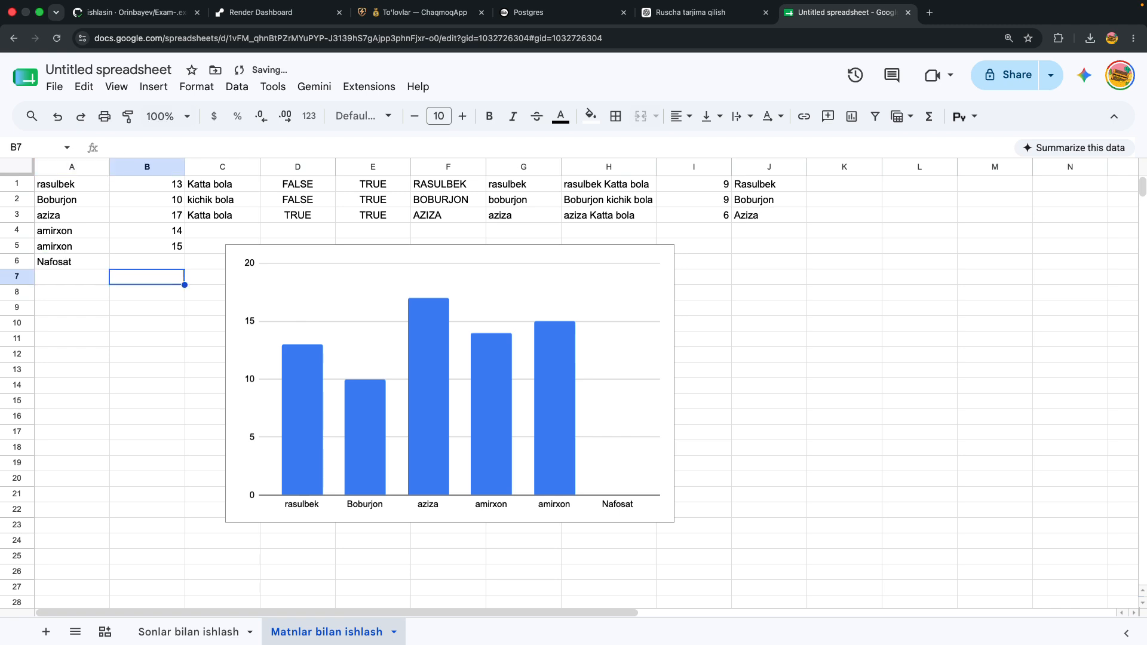
{"action": "key", "text": "Up"}
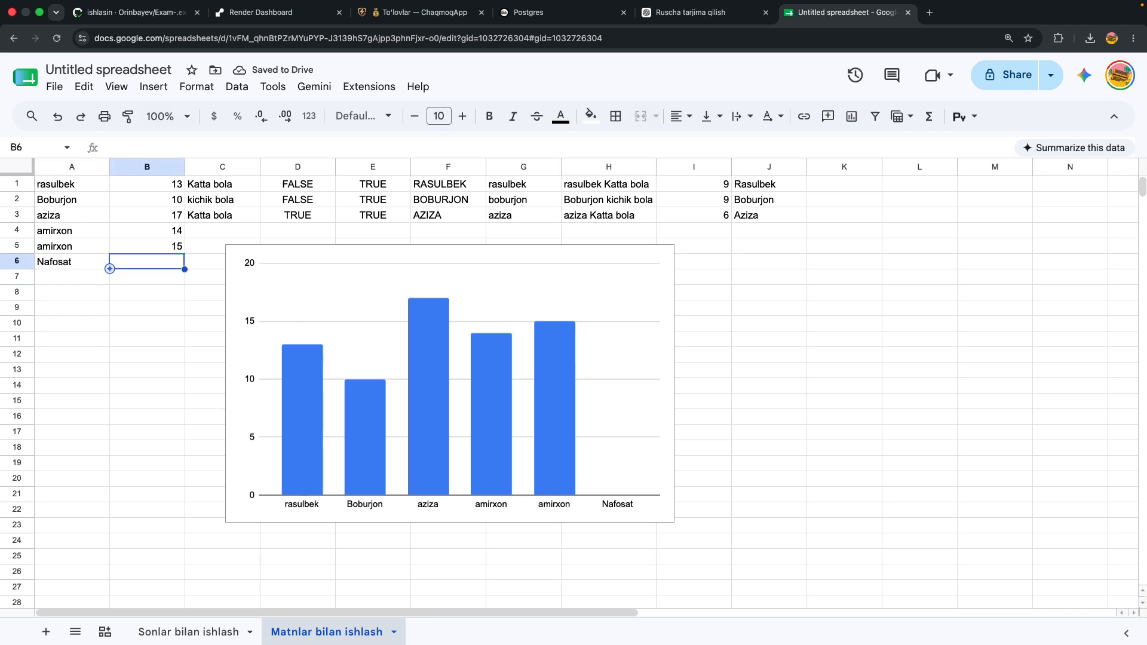
{"action": "type", "text": "20"}
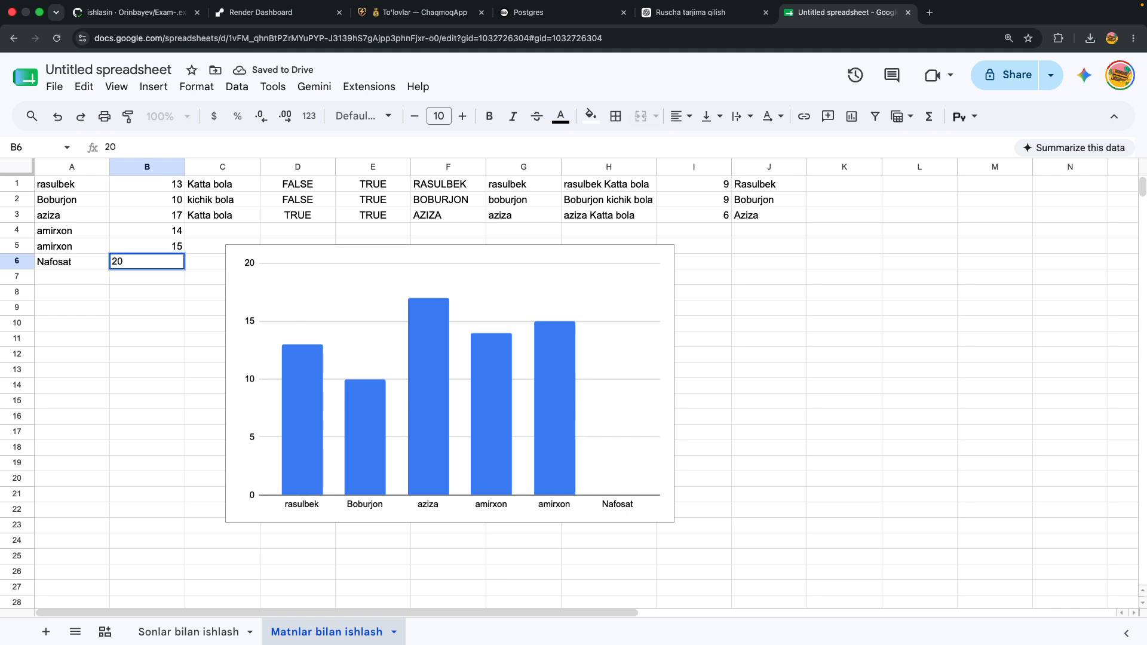
{"action": "key", "text": "Return"}
- Add a data row with a person's first name in A7 and 13 in B7
{"action": "left_click", "coordinate": [71, 276]}
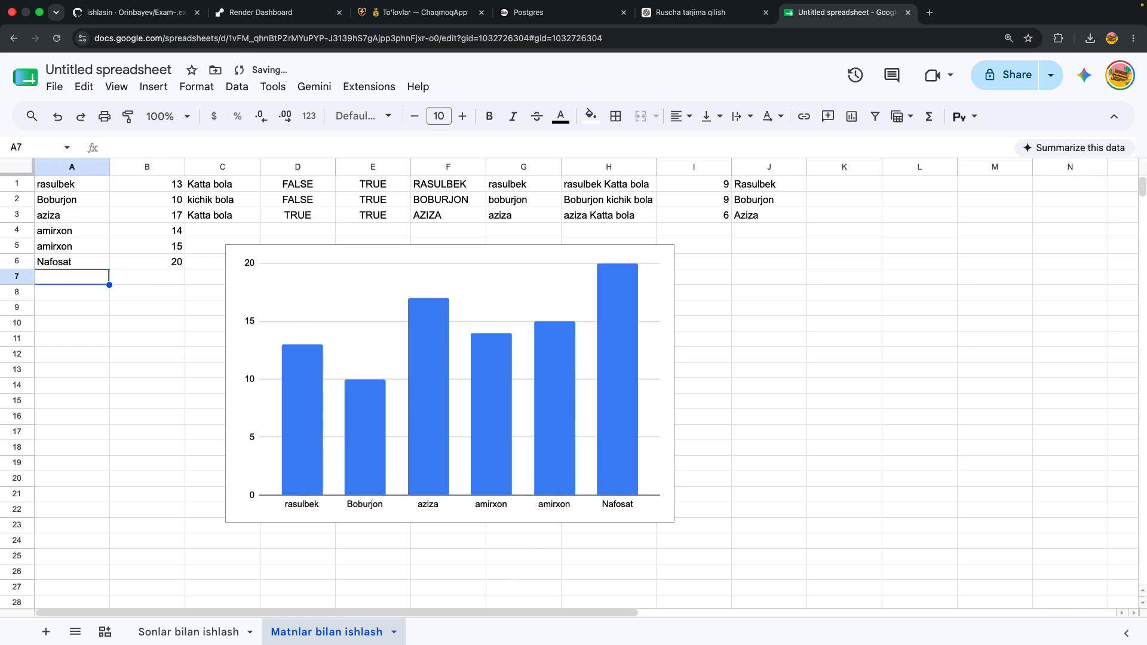
{"action": "type", "text": "Fazilat"}
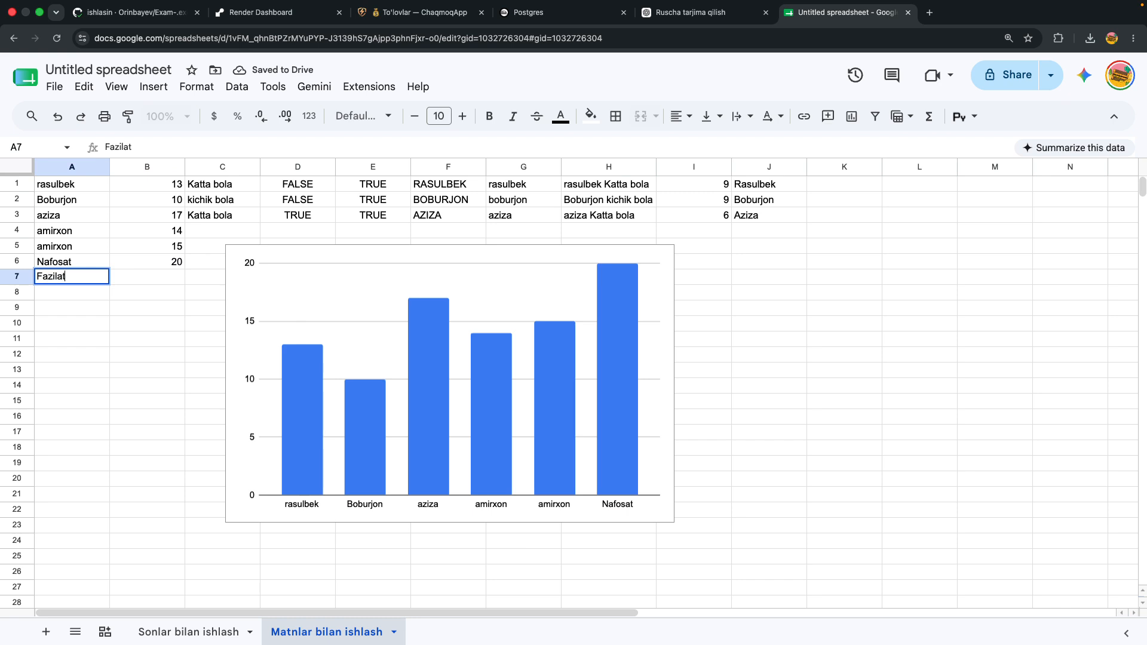
{"action": "key", "text": "Tab"}
{"action": "type", "text": "13"}
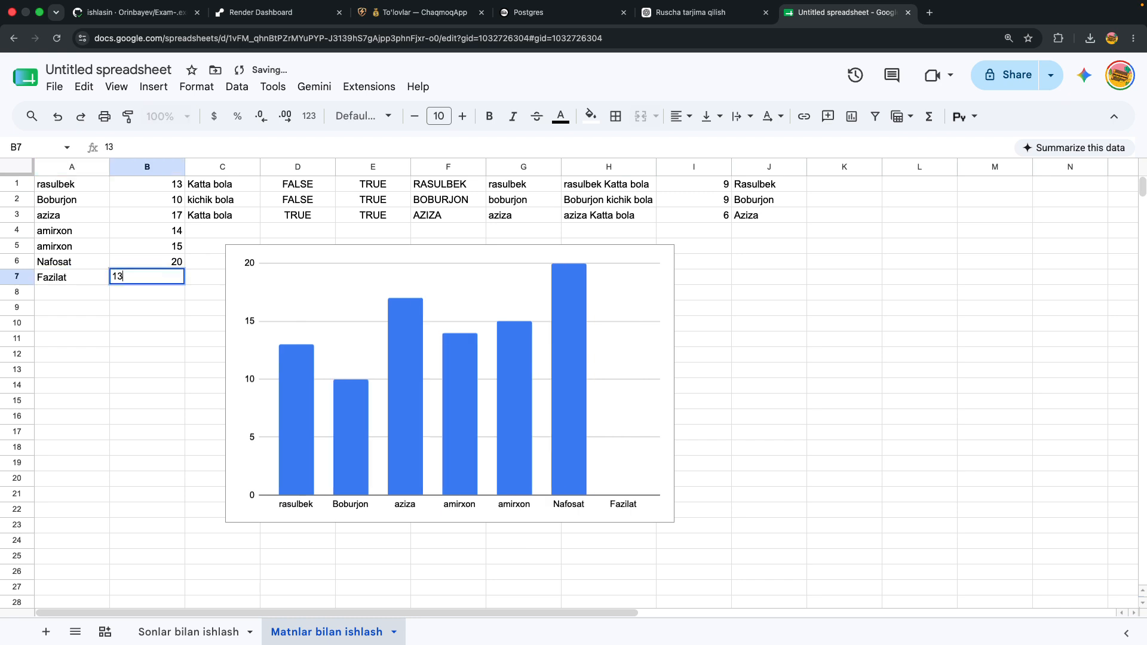
{"action": "key", "text": "Return"}
- Add a data row with a person's first name in A8 and 12 in B8
{"action": "key", "text": "Left"}
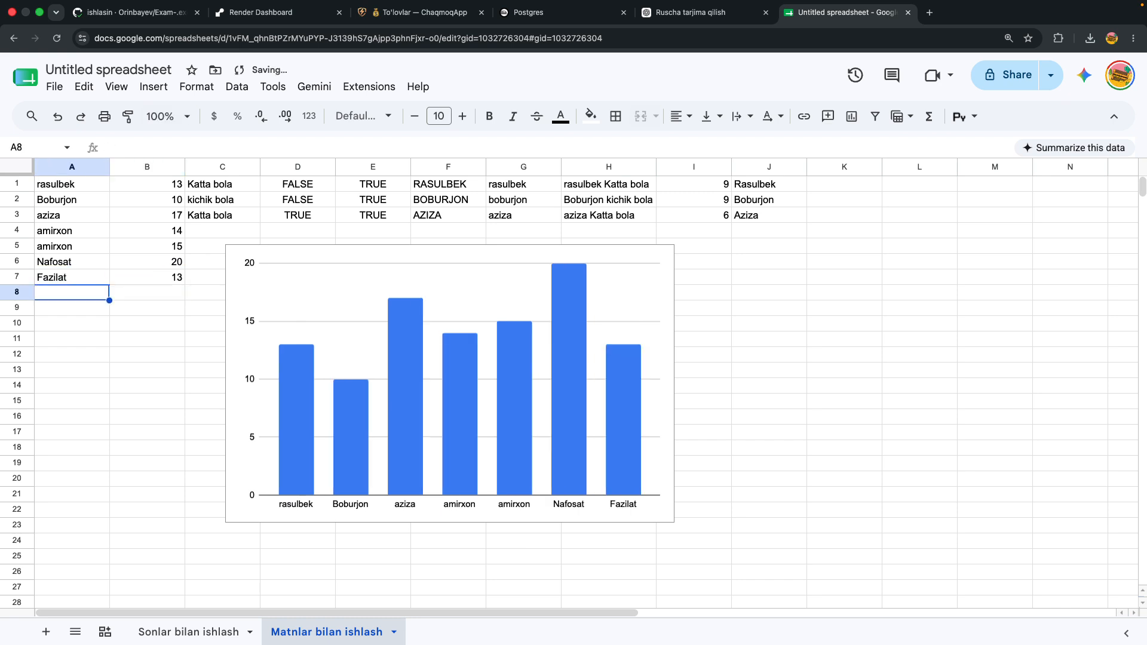
{"action": "type", "text": "Kam"}
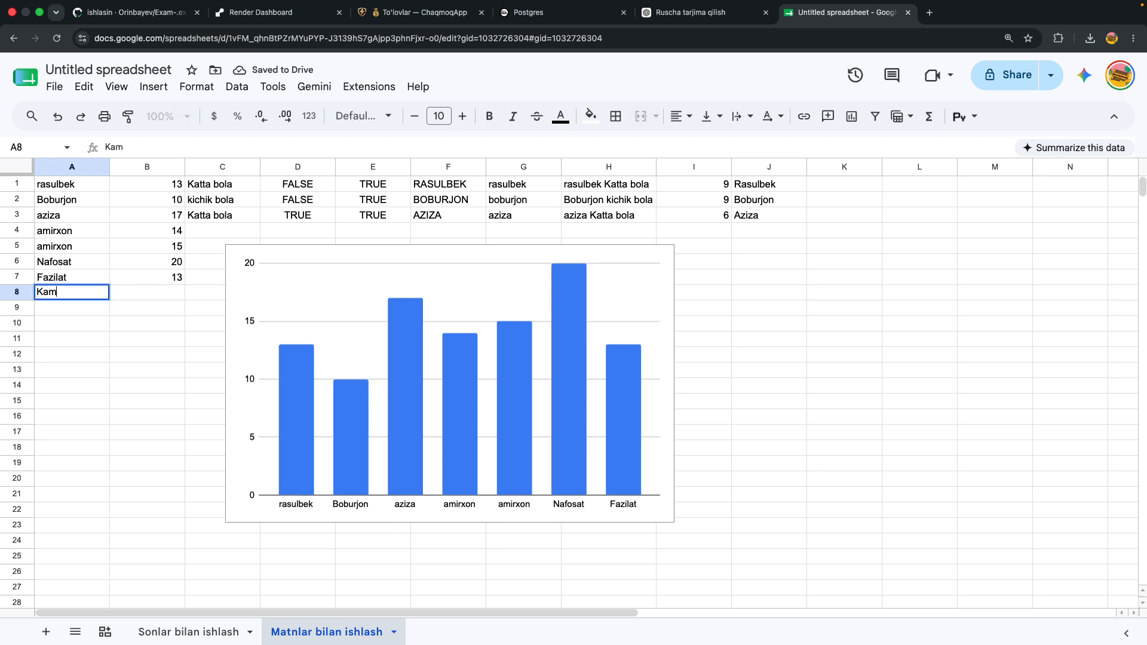
{"action": "type", "text": "ronbek"}
{"action": "key", "text": "Tab"}
{"action": "type", "text": "12"}
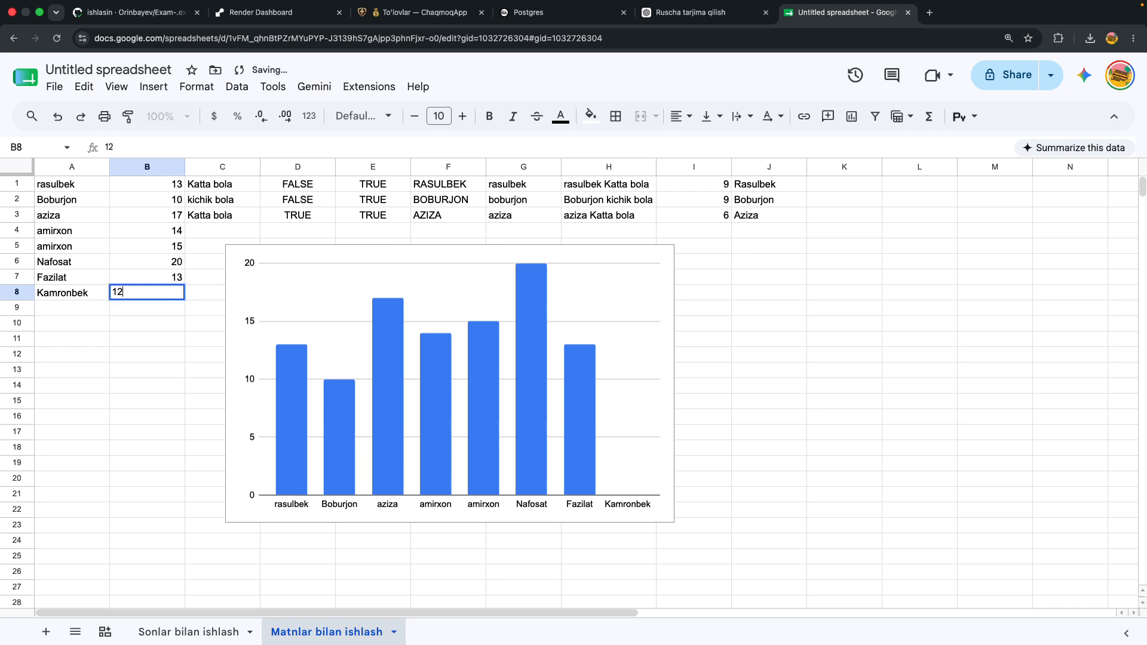
{"action": "key", "text": "Return"}
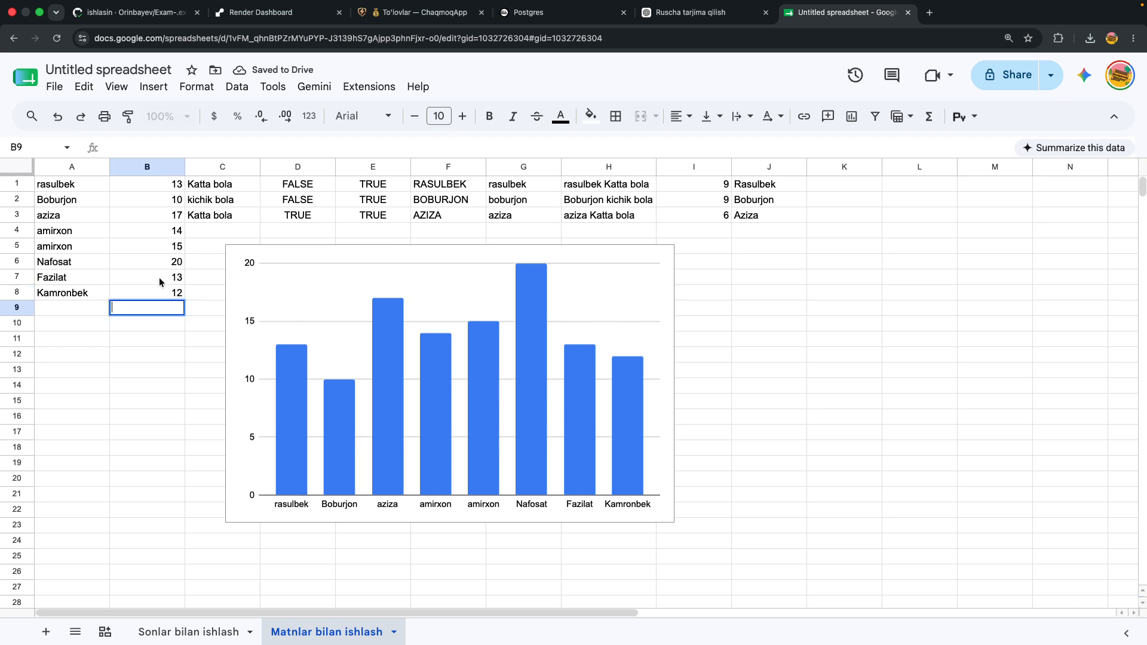
- Add a data row with a person's first name in A9 and 17 in B9
{"action": "left_click", "coordinate": [85, 310]}
{"action": "type", "text": "Suhr"}
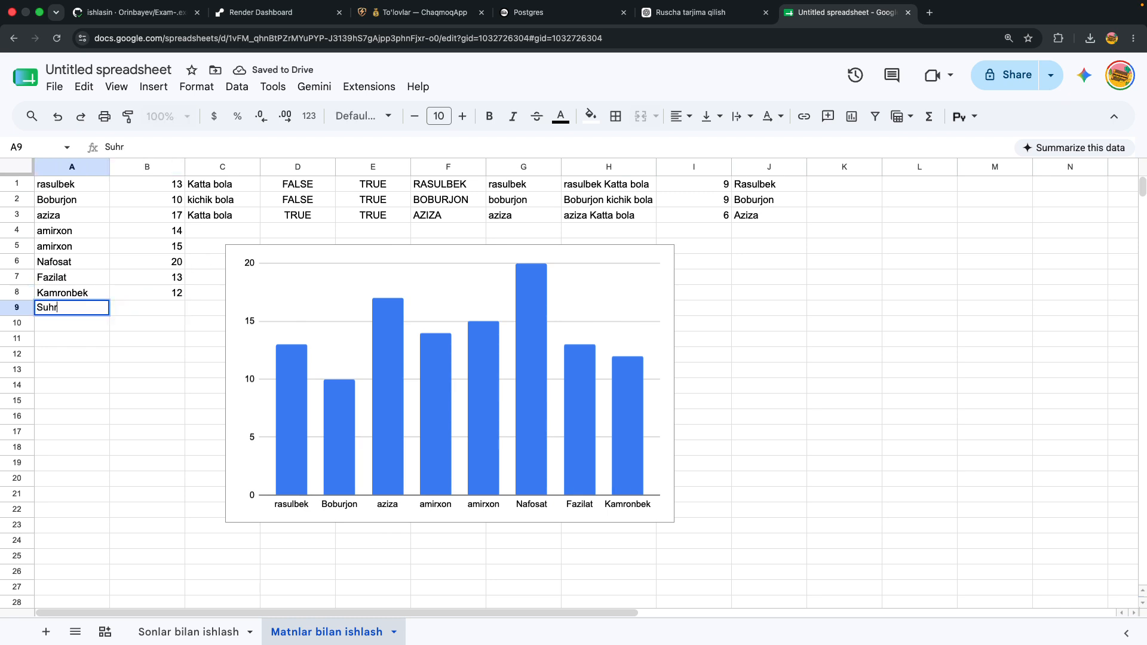
{"action": "type", "text": "ob"}
{"action": "key", "text": "Tab"}
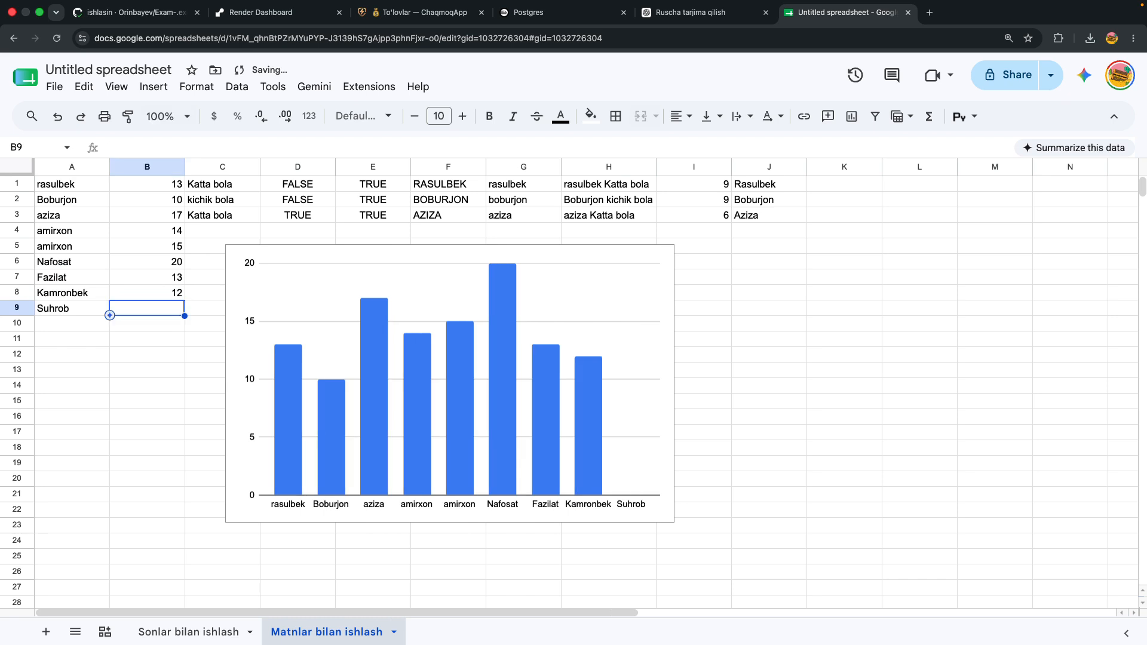
{"action": "type", "text": "17"}
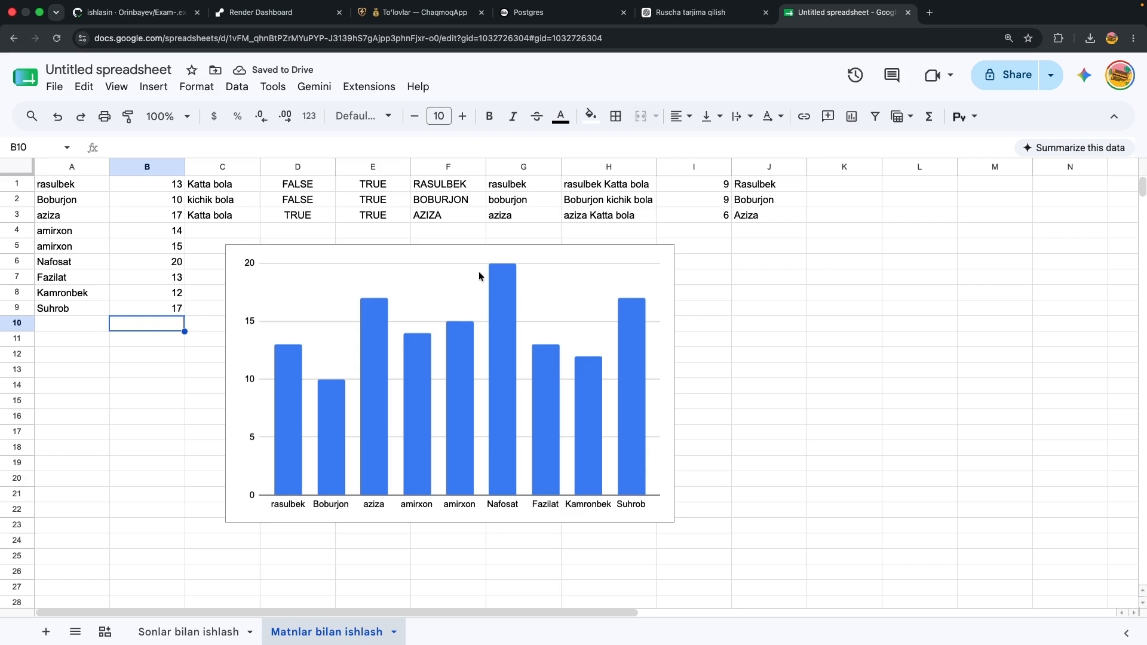
- Move the chart slightly down and to the right on the sheet and open it for editing
{"action": "left_click", "coordinate": [522, 267]}
{"action": "mouse_move", "coordinate": [571, 249]}
{"action": "left_mouse_down"}
{"action": "mouse_move", "coordinate": [607, 276]}
{"action": "mouse_move", "coordinate": [588, 257]}
{"action": "left_mouse_up"}
{"action": "left_click", "coordinate": [681, 265]}
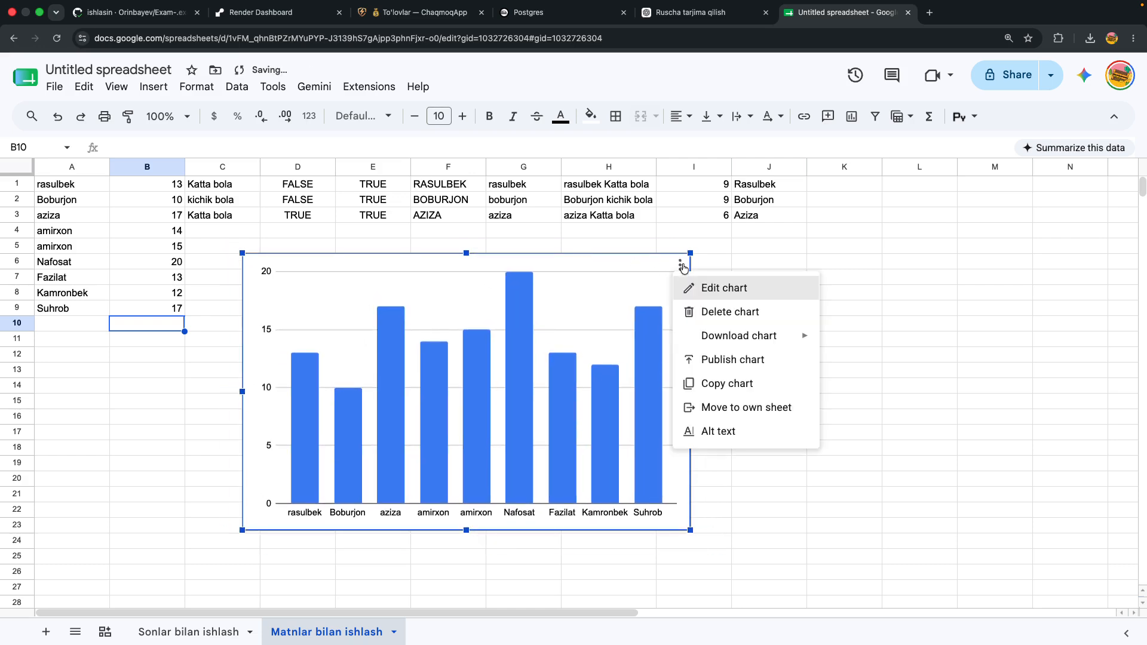
{"action": "left_click", "coordinate": [690, 288]}
{"action": "left_click", "coordinate": [679, 266]}
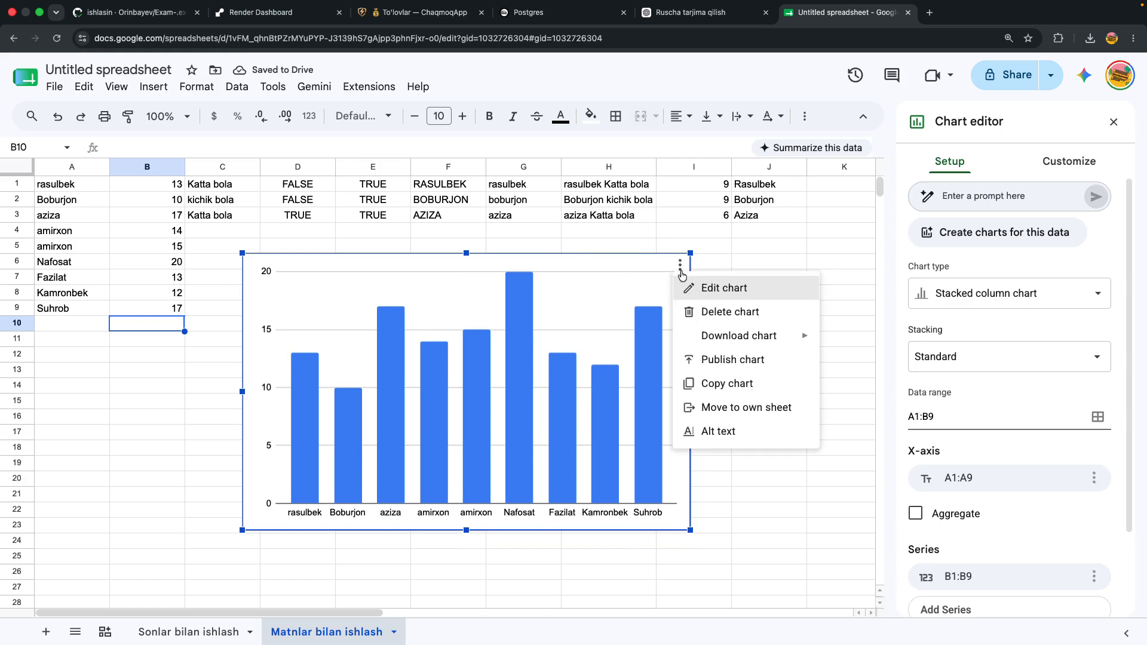
{"action": "left_click", "coordinate": [693, 293]}
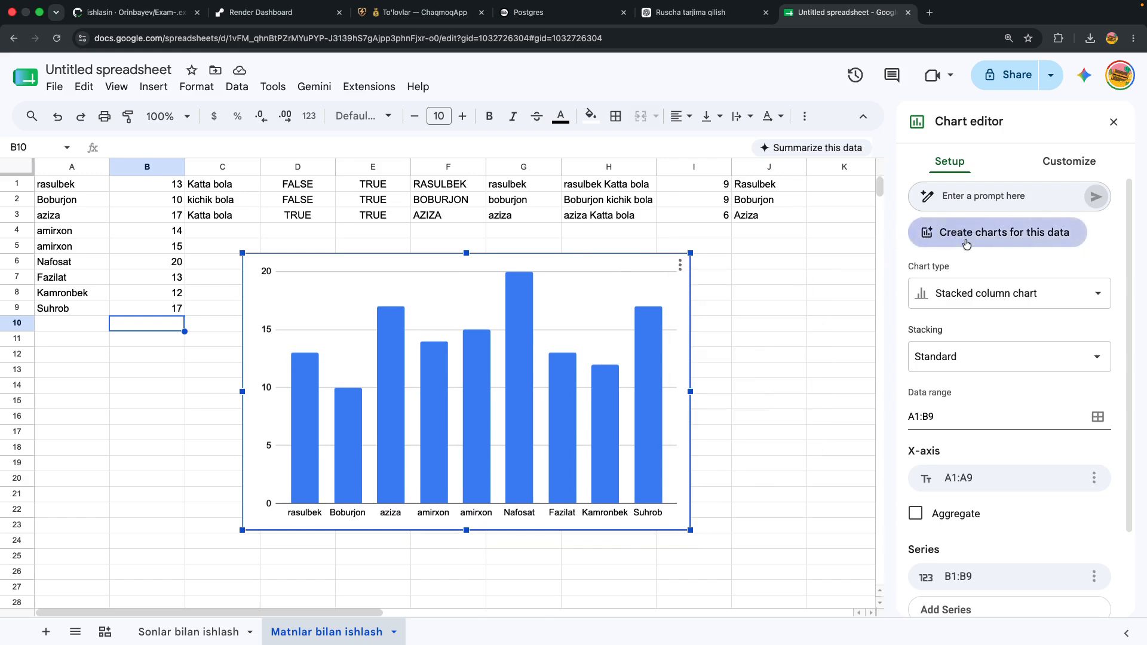
- Change the chart type from the stacked columns to Scatter chart
{"action": "left_click", "coordinate": [965, 282]}
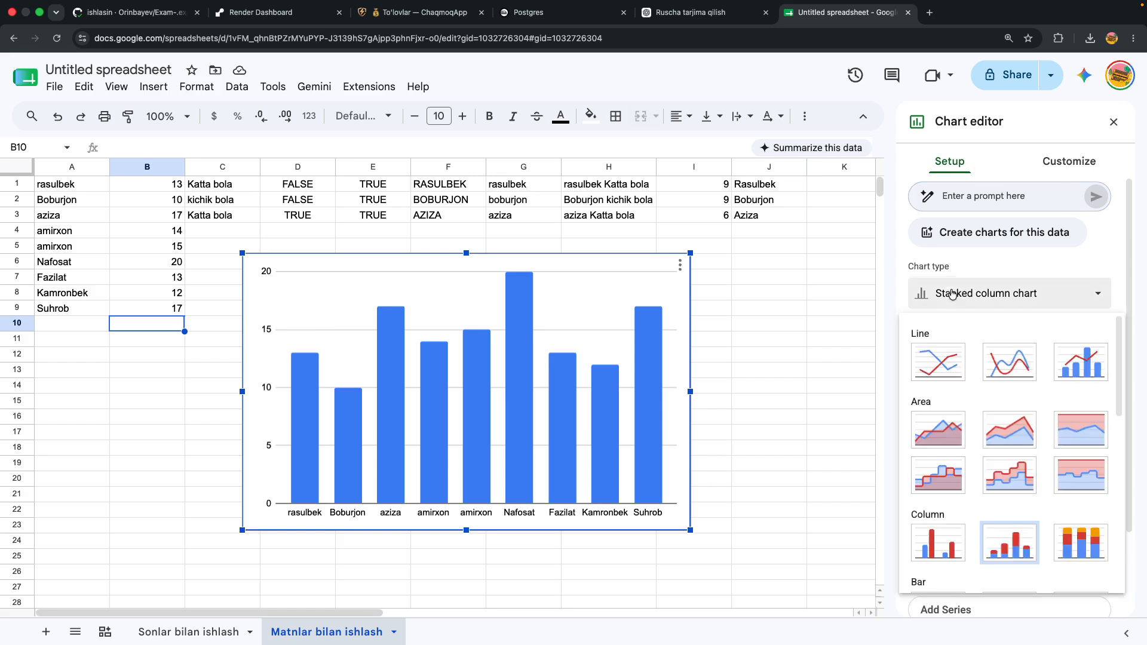
{"action": "scroll", "coordinate": [964, 431], "scroll_direction": "down", "scroll_amount": 4}
{"action": "scroll", "coordinate": [963, 454], "scroll_direction": "down", "scroll_amount": 3}
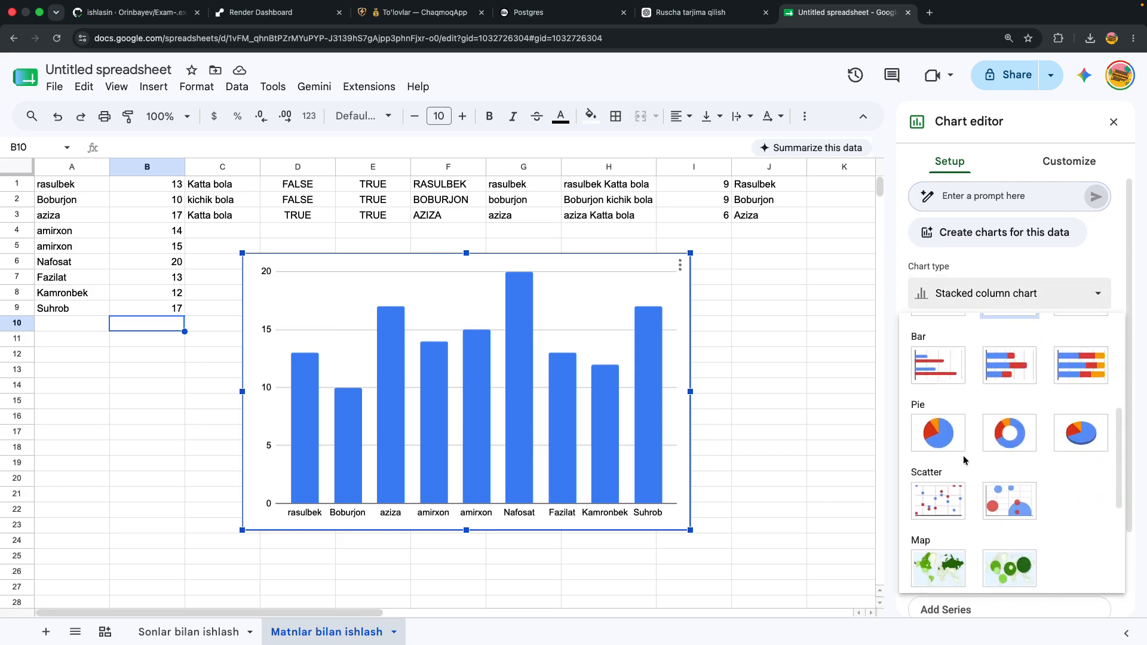
{"action": "left_click", "coordinate": [938, 432]}
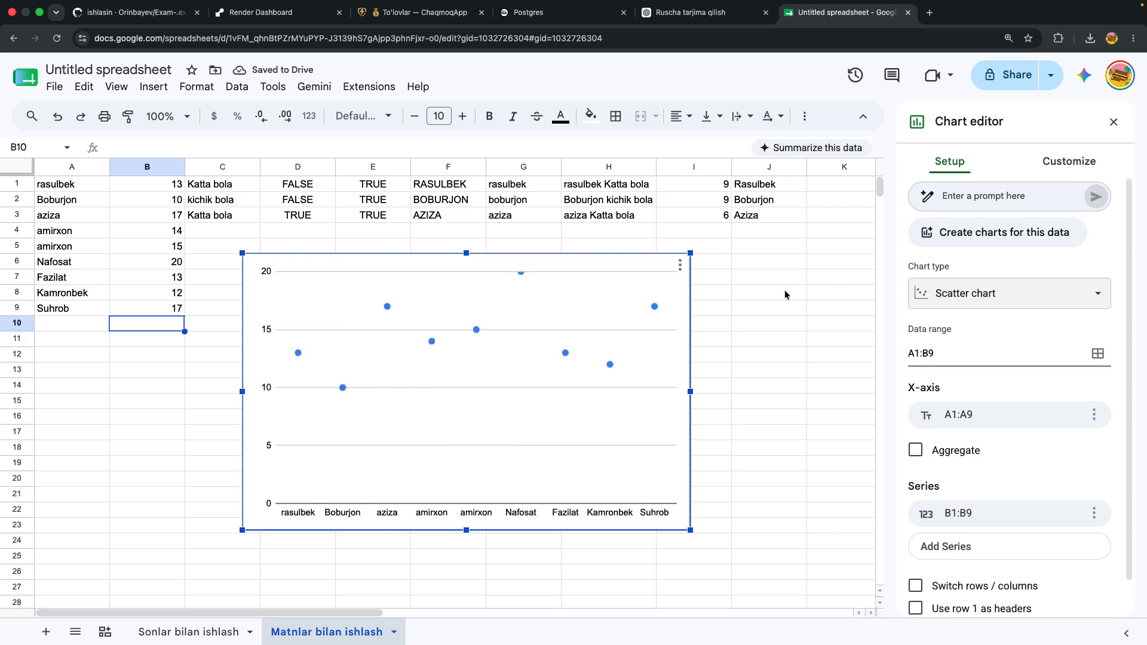
{"action": "scroll", "coordinate": [937, 362], "scroll_direction": "down", "scroll_amount": 2}
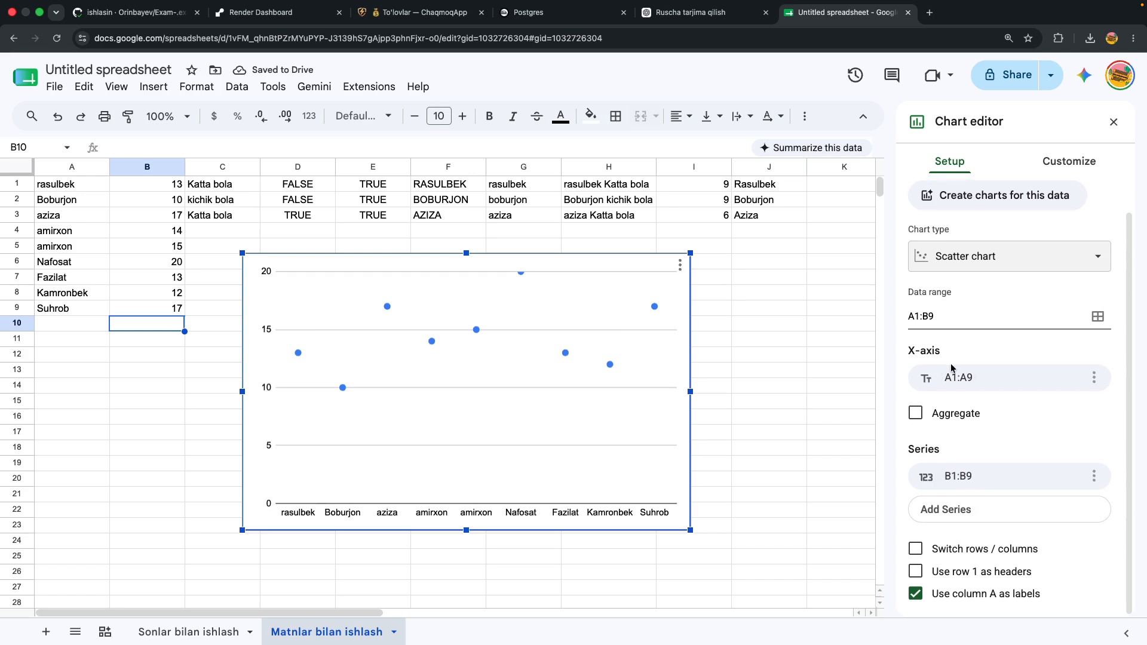
- Set the scatter chart's background color to red in the chart style settings
{"action": "scroll", "coordinate": [956, 478], "scroll_direction": "up", "scroll_amount": 2}
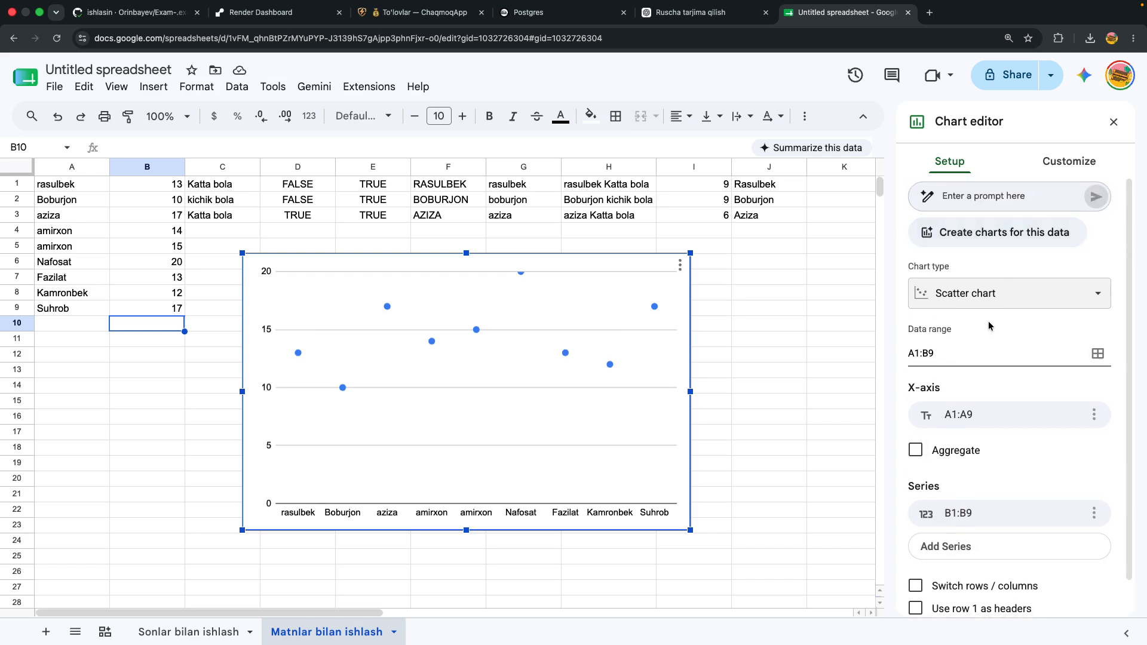
{"action": "left_click", "coordinate": [1045, 168]}
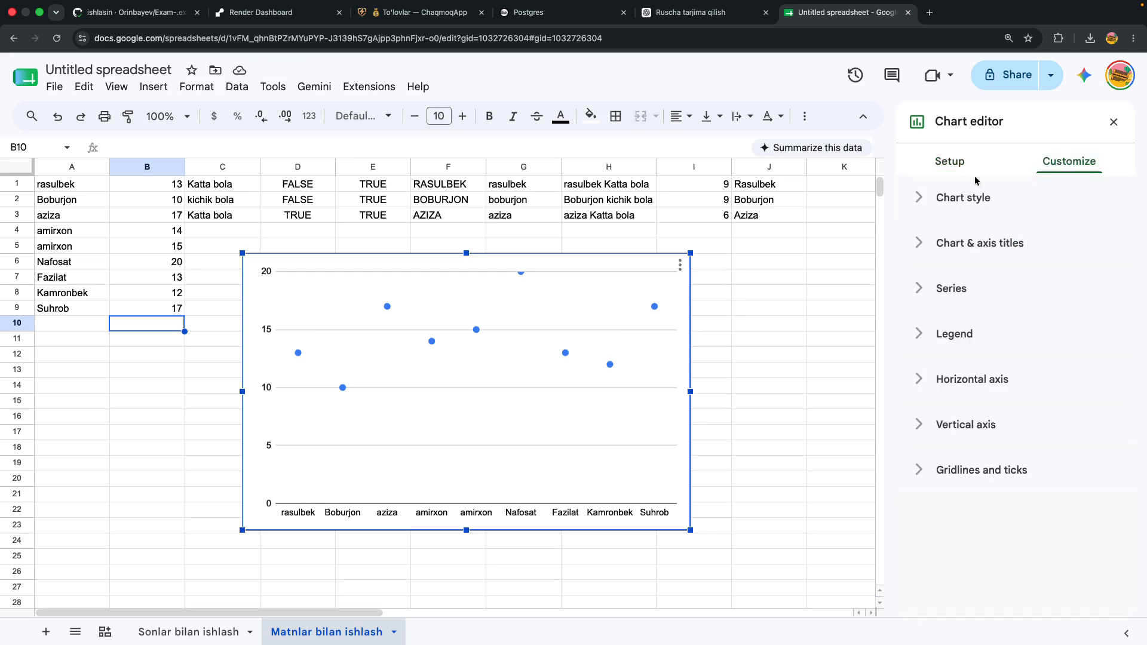
{"action": "left_click", "coordinate": [917, 203]}
{"action": "left_click", "coordinate": [931, 261]}
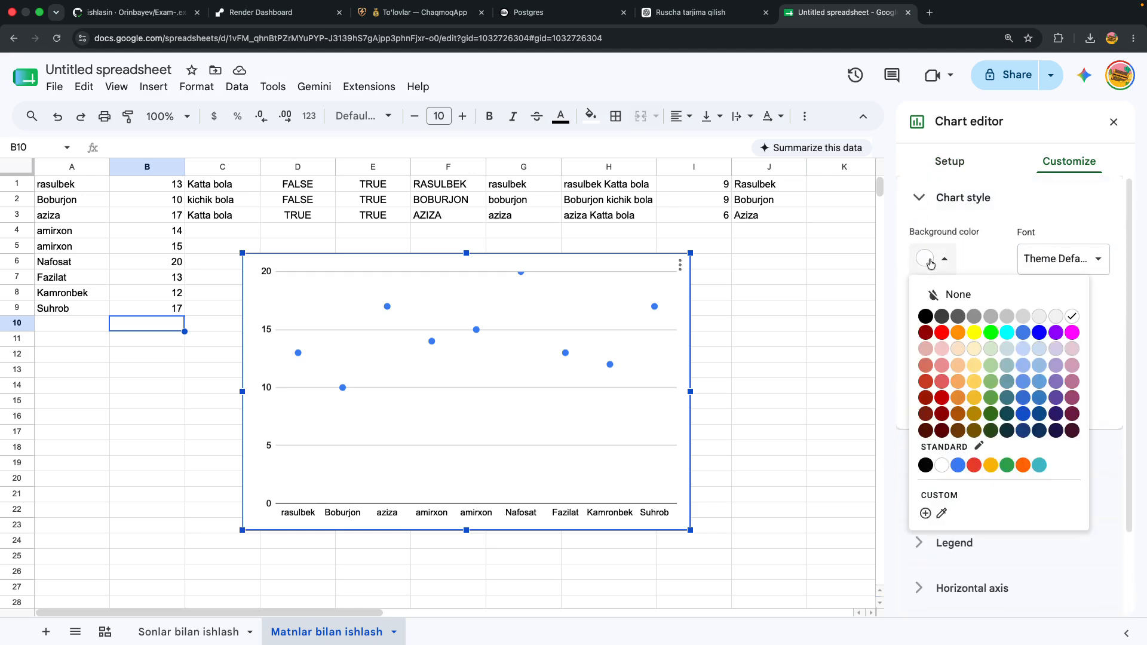
{"action": "left_click", "coordinate": [943, 332]}
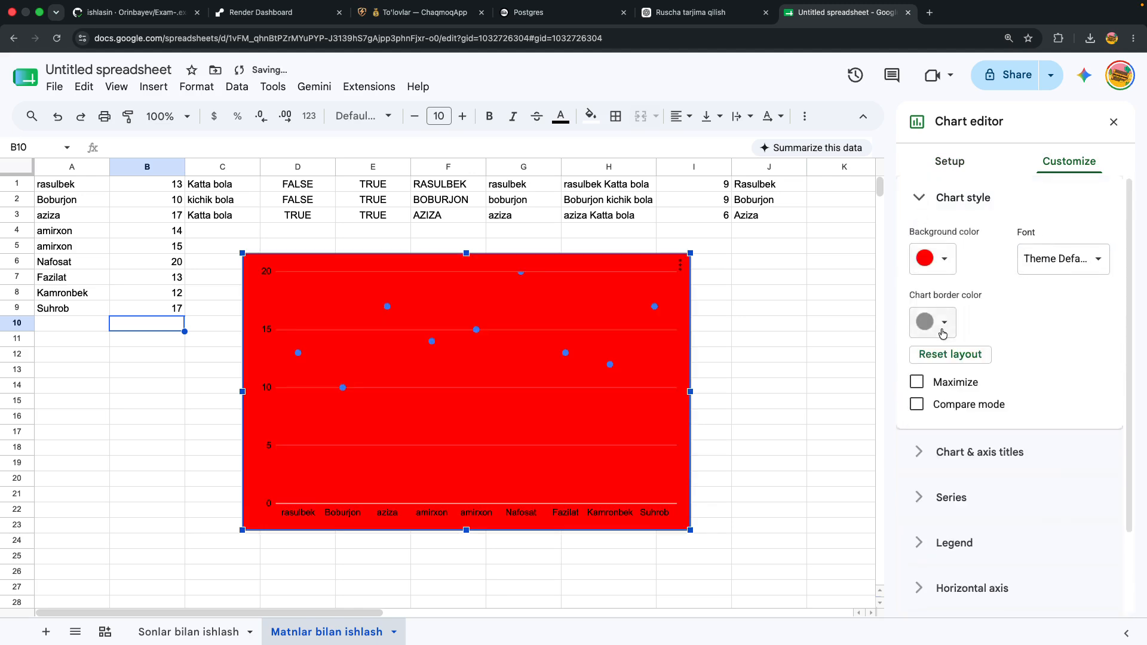
- Set the scatter chart's background color to a very light gray
{"action": "left_click", "coordinate": [943, 258]}
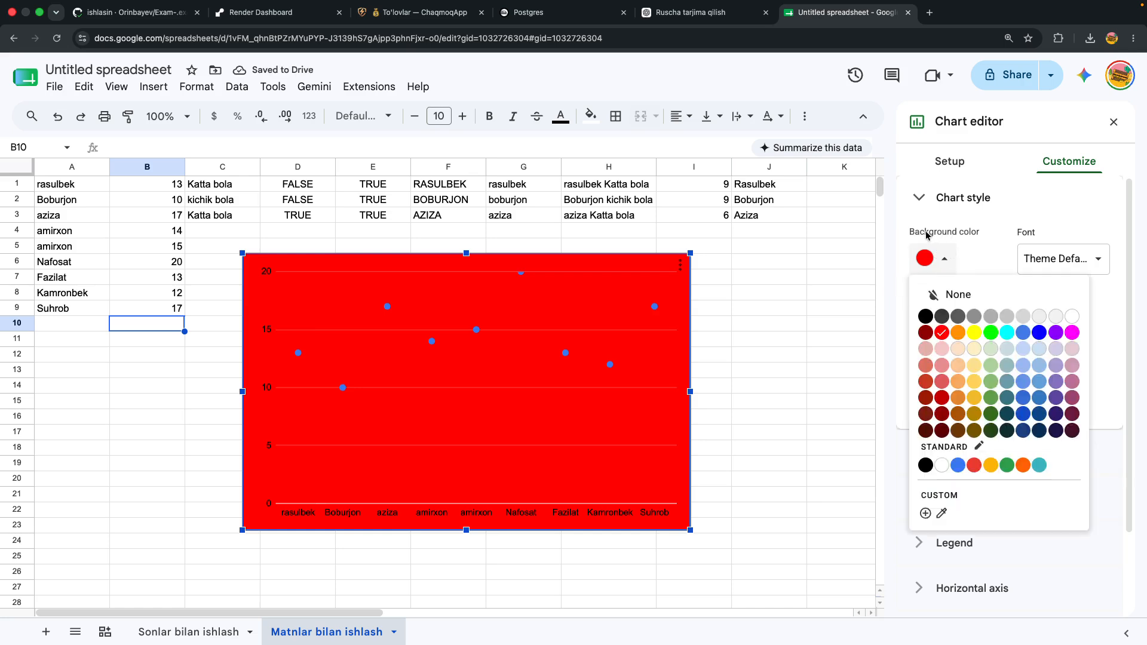
{"action": "left_click", "coordinate": [927, 234]}
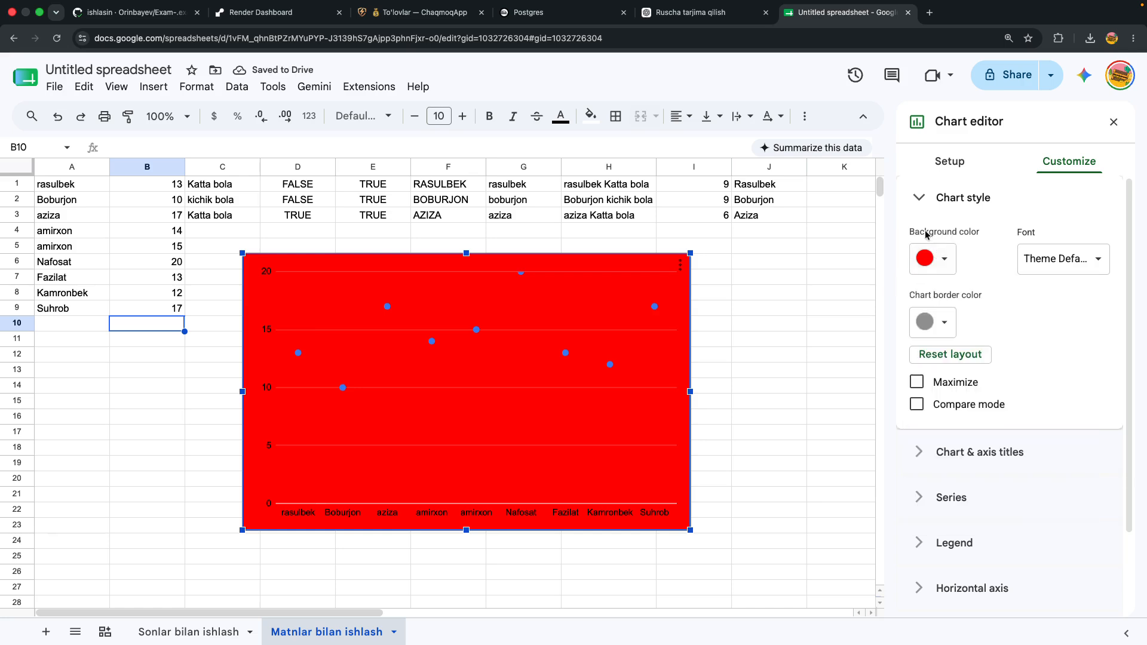
{"action": "left_click", "coordinate": [943, 258]}
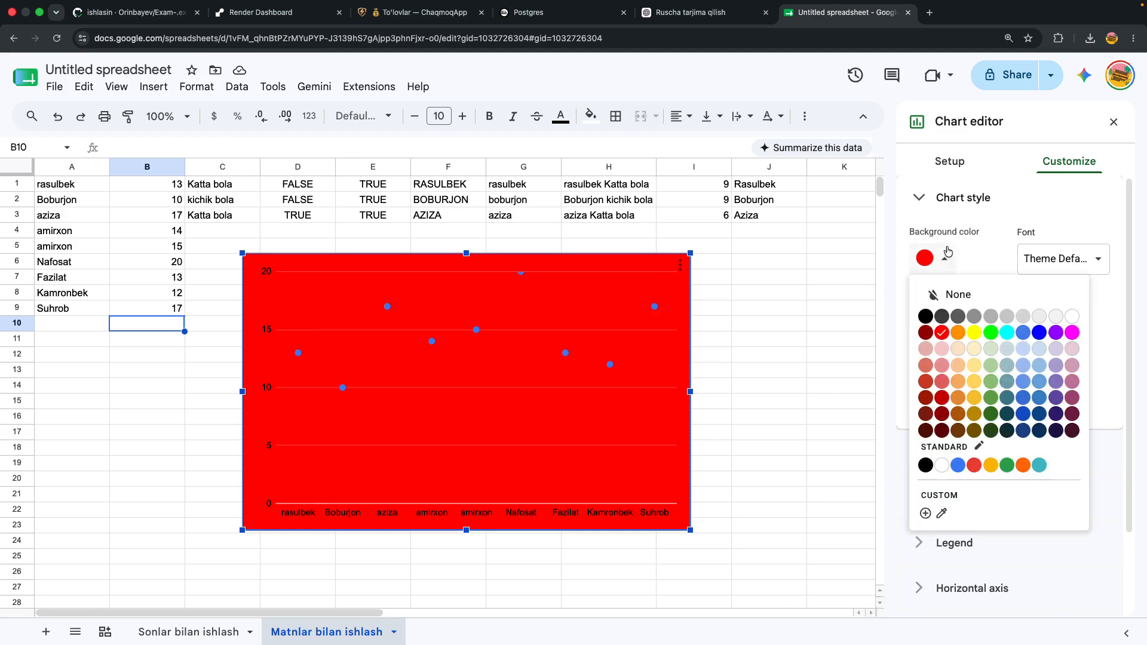
{"action": "left_click", "coordinate": [1058, 316]}
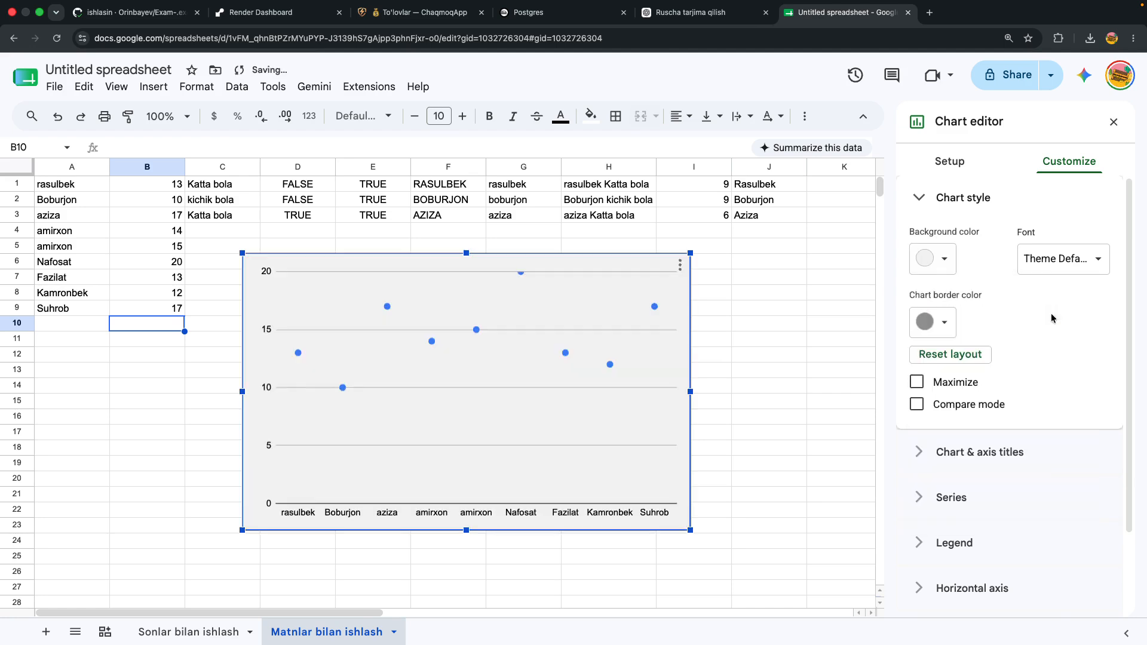
- Try yellow, black and pale yellow as the chart's border color
{"action": "left_click", "coordinate": [950, 321]}
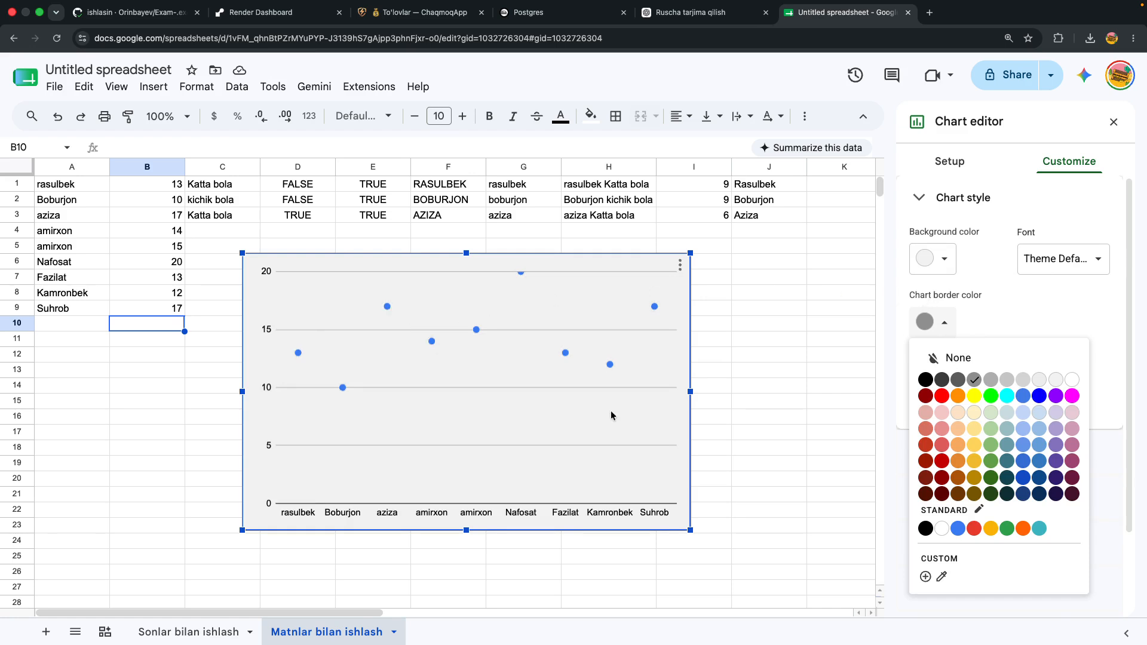
{"action": "left_click", "coordinate": [975, 396]}
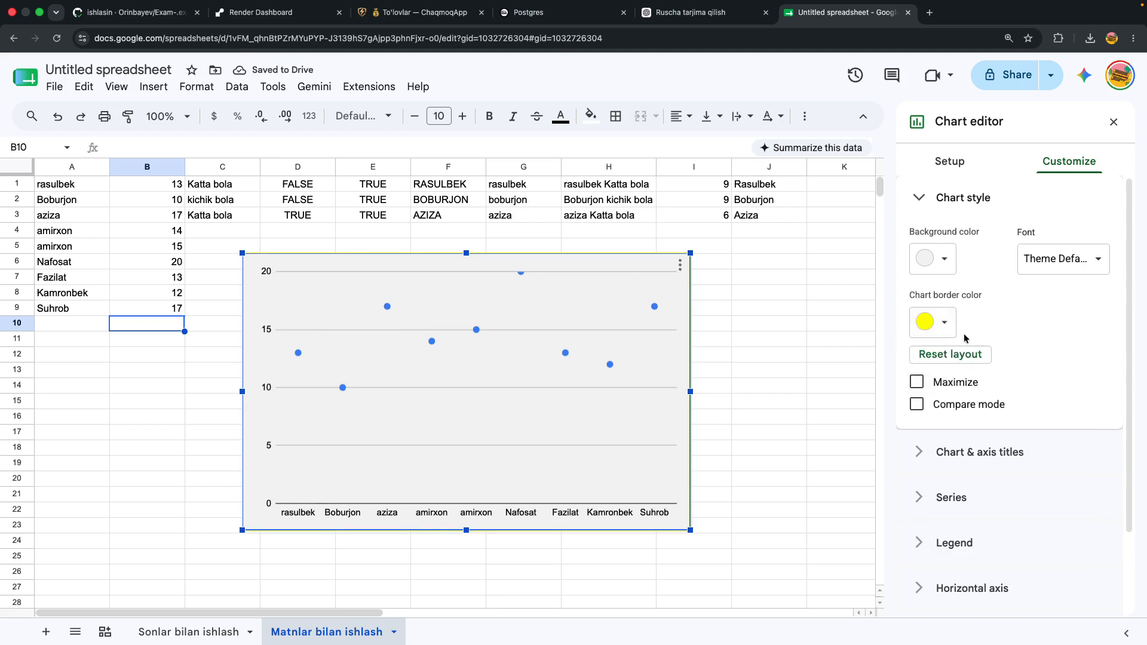
{"action": "left_click", "coordinate": [937, 333]}
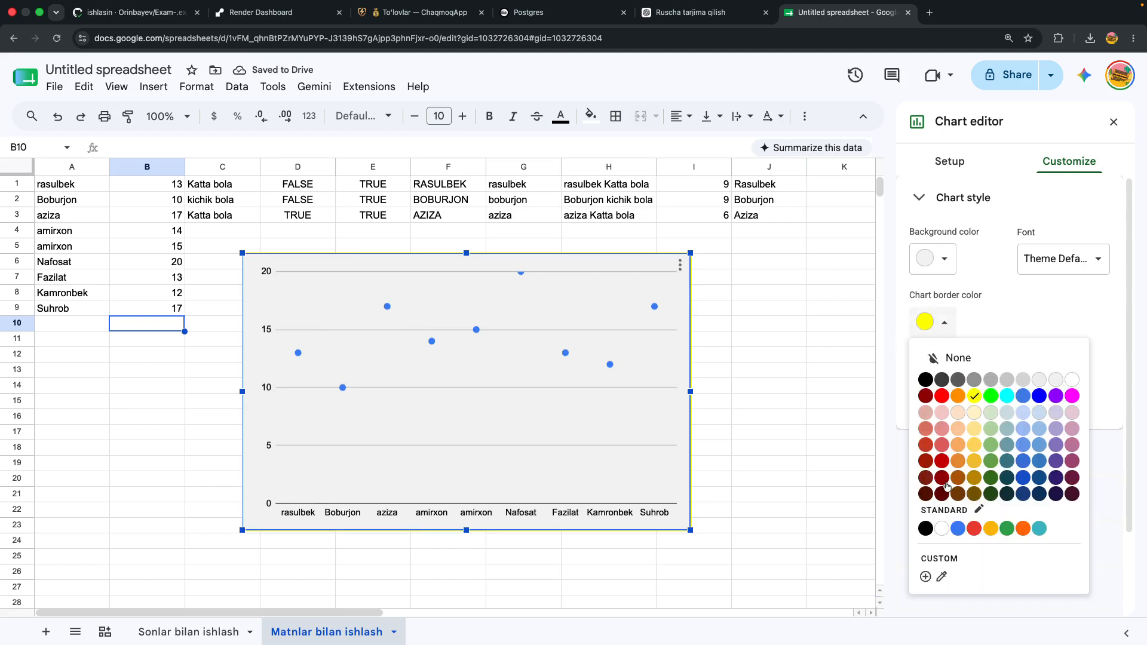
{"action": "left_click", "coordinate": [926, 528]}
{"action": "left_click", "coordinate": [941, 323]}
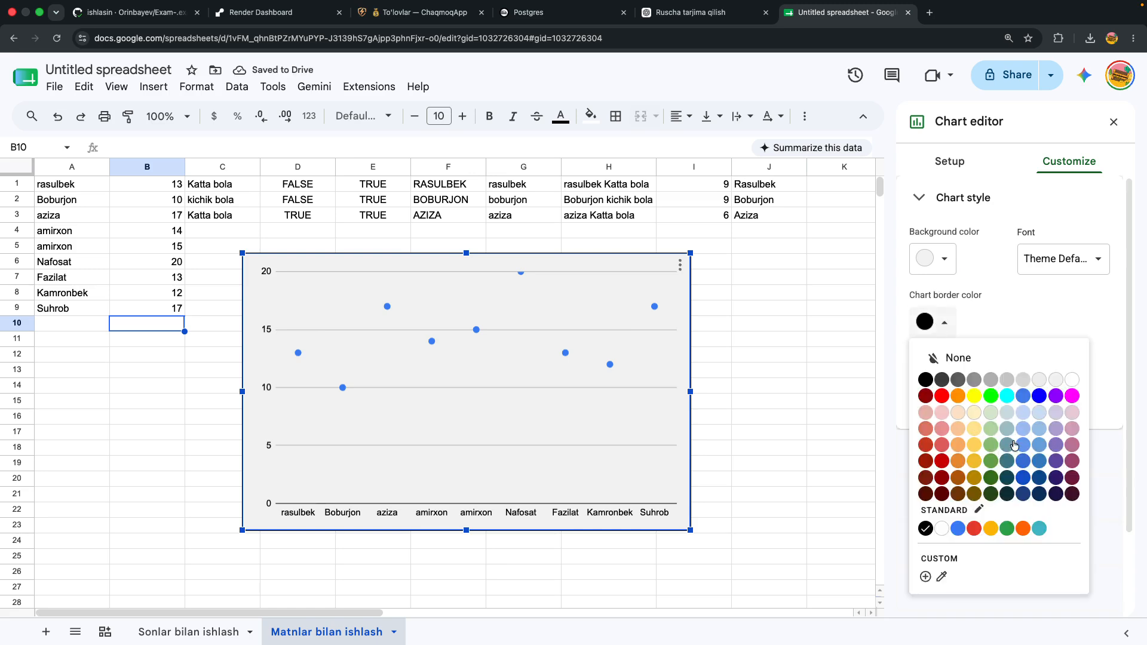
{"action": "left_click", "coordinate": [975, 412]}
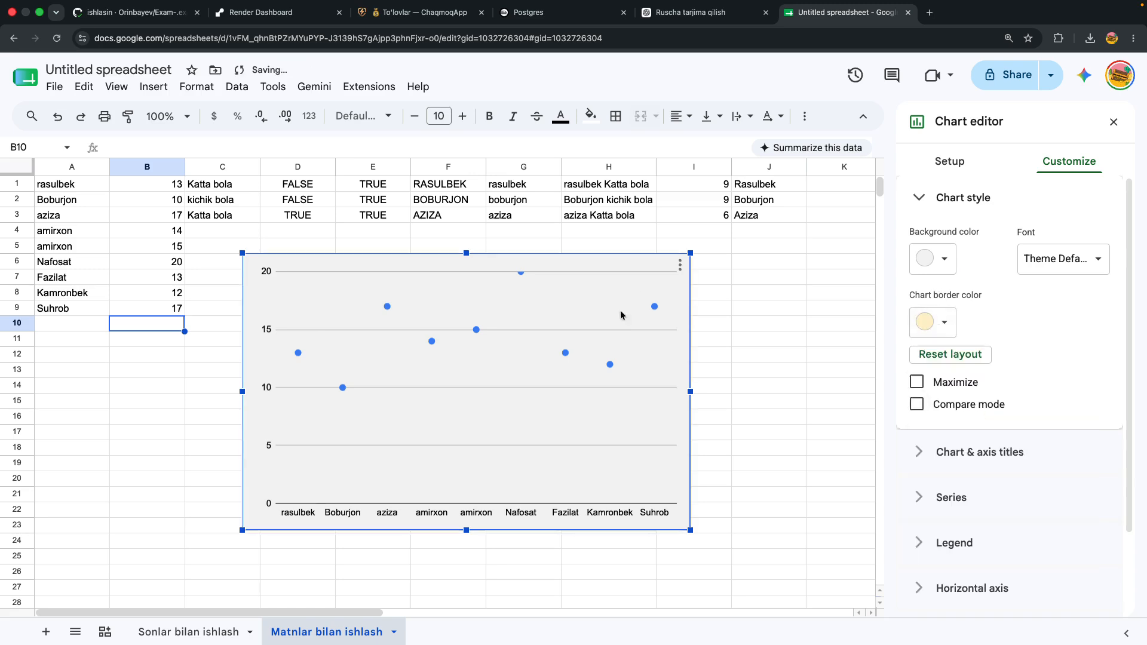
- Try a black chart border, and set the border color to light red
{"action": "left_click", "coordinate": [547, 367]}
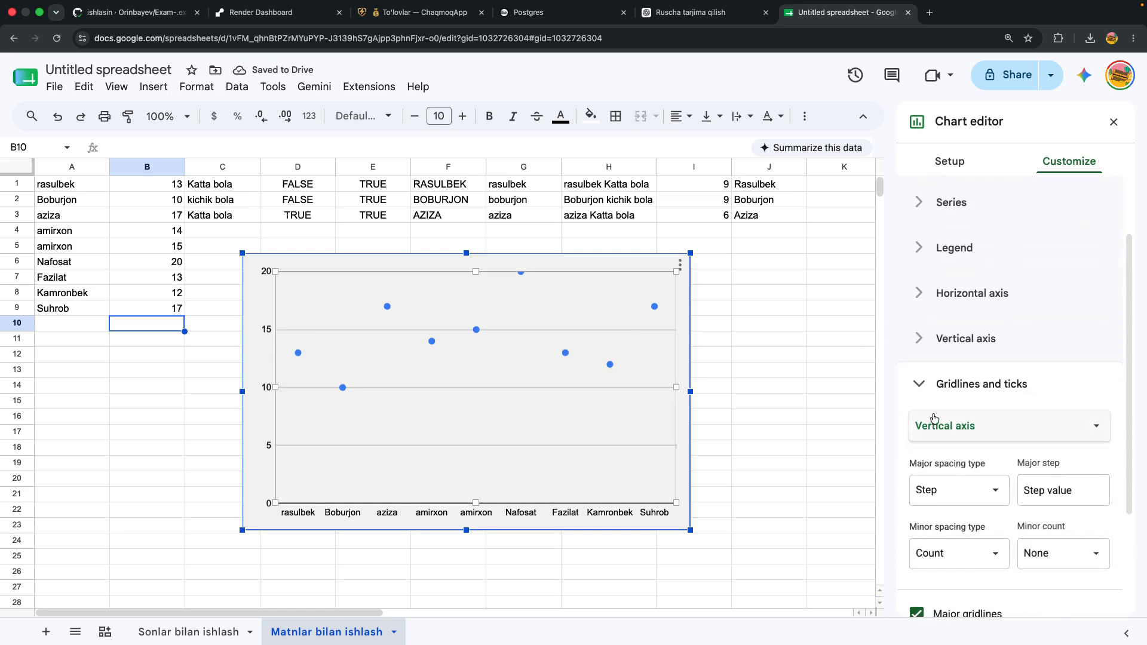
{"action": "scroll", "coordinate": [934, 418], "scroll_direction": "up", "scroll_amount": 3}
{"action": "left_click", "coordinate": [961, 197]}
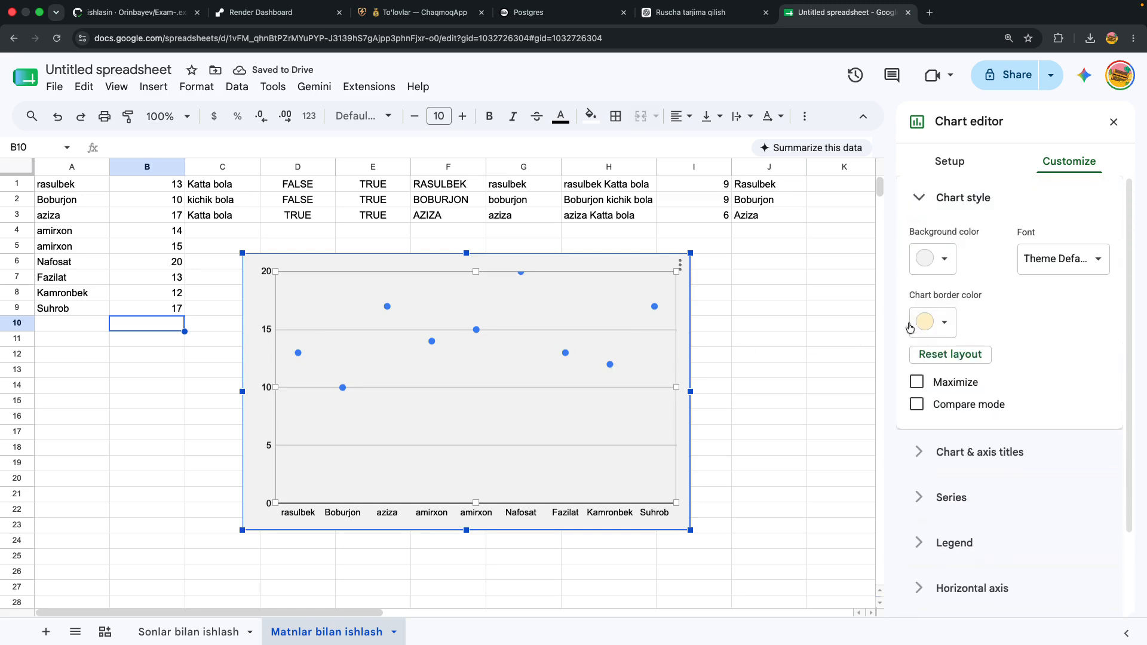
{"action": "left_click", "coordinate": [941, 335]}
{"action": "left_click", "coordinate": [930, 387]}
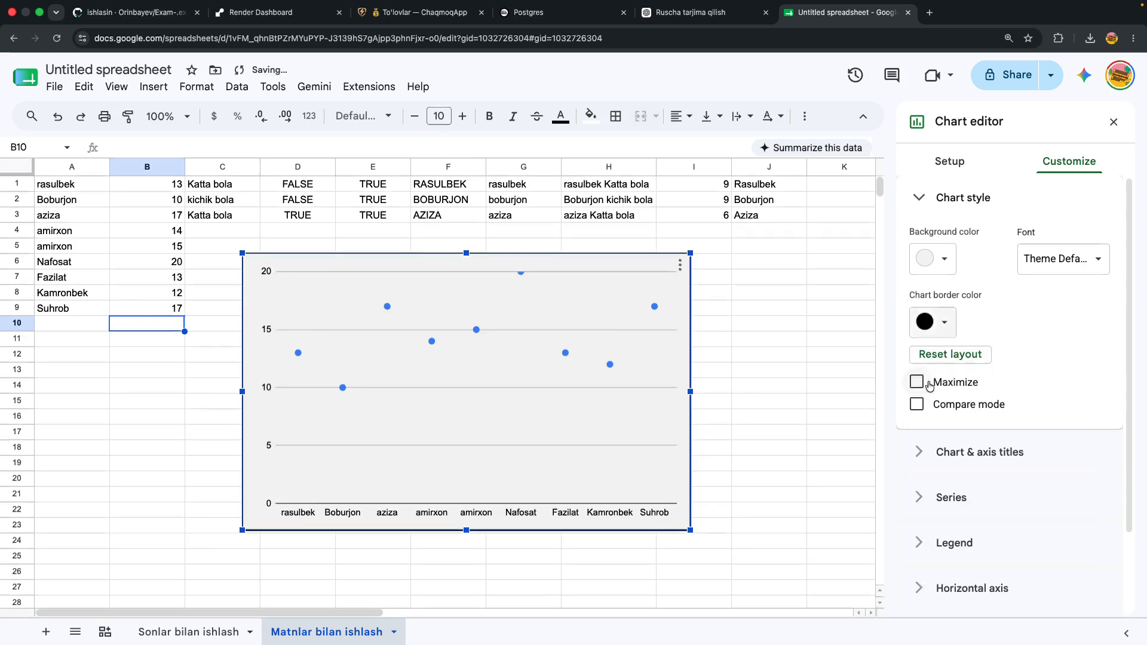
{"action": "left_click", "coordinate": [938, 333]}
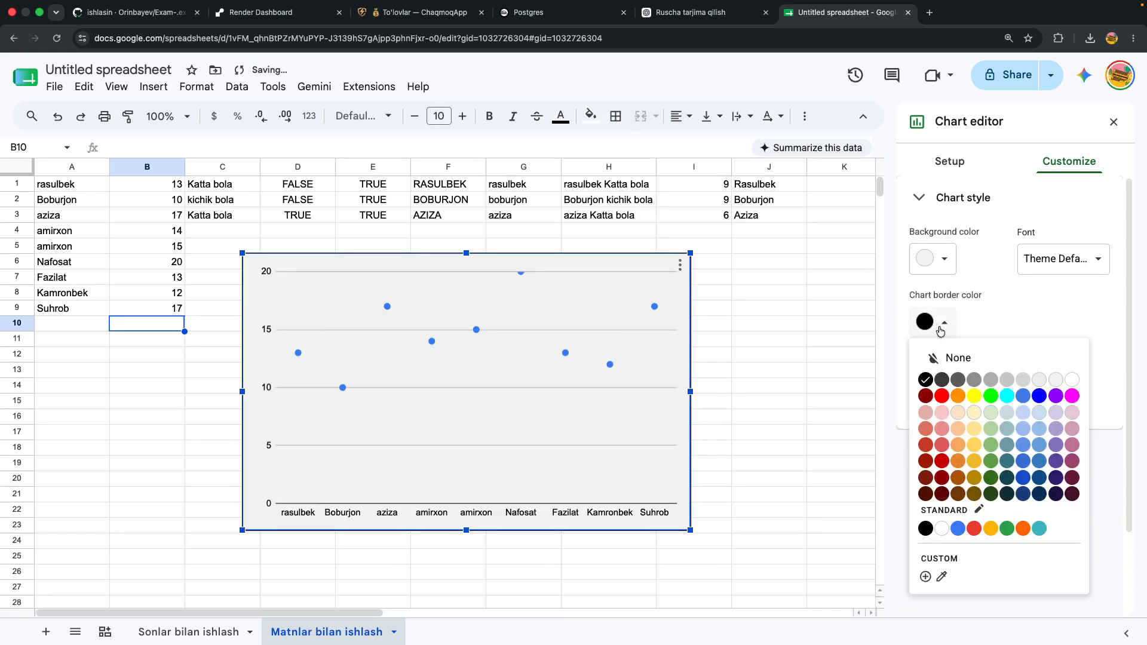
{"action": "left_click", "coordinate": [942, 445]}
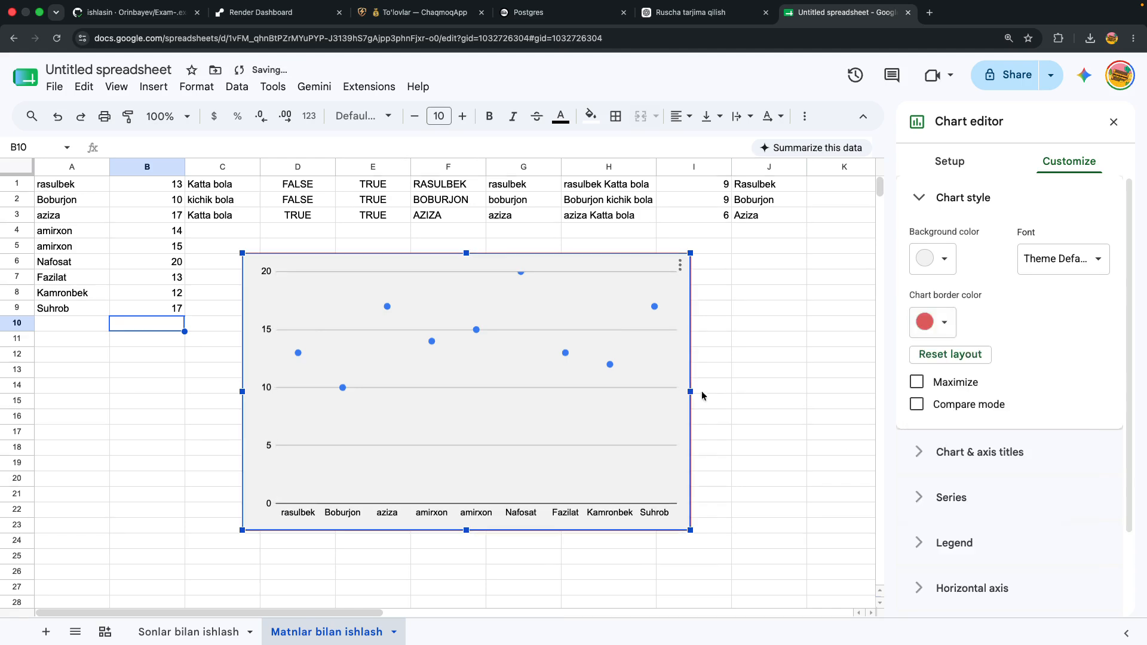
- Set the color of the chart's data series points to light yellow-orange
{"action": "left_click", "coordinate": [568, 355]}
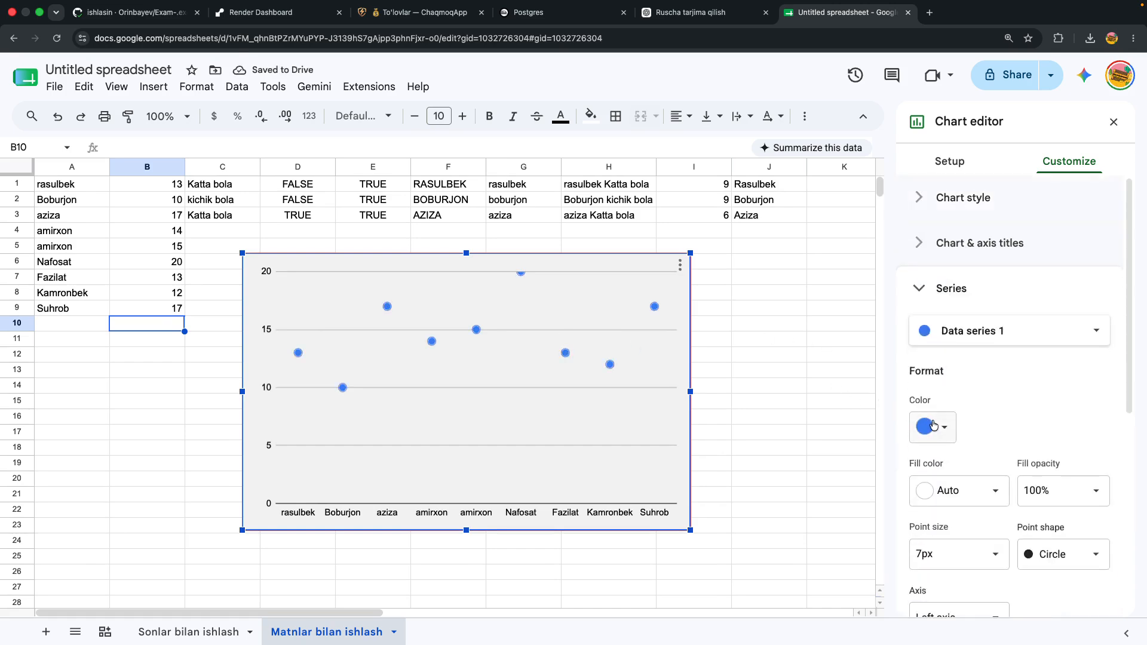
{"action": "left_click", "coordinate": [934, 425]}
{"action": "left_click", "coordinate": [973, 272]}
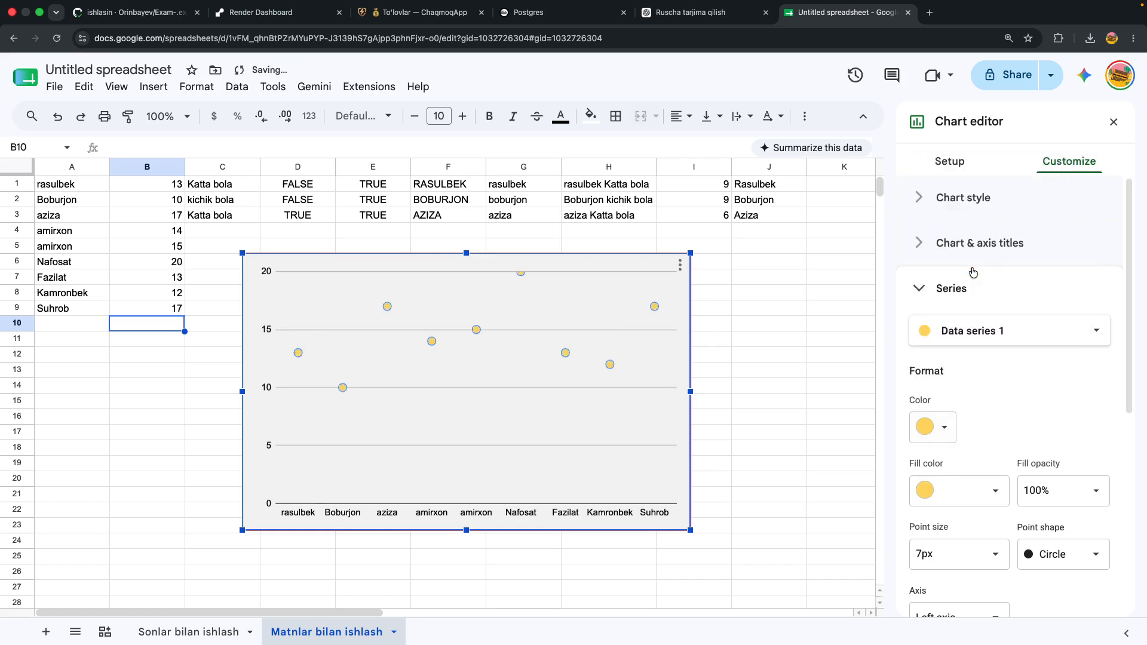
- Try to select individual points in the scatter chart for separate data point formatting
{"action": "left_click", "coordinate": [564, 348]}
{"action": "left_click", "coordinate": [566, 352]}
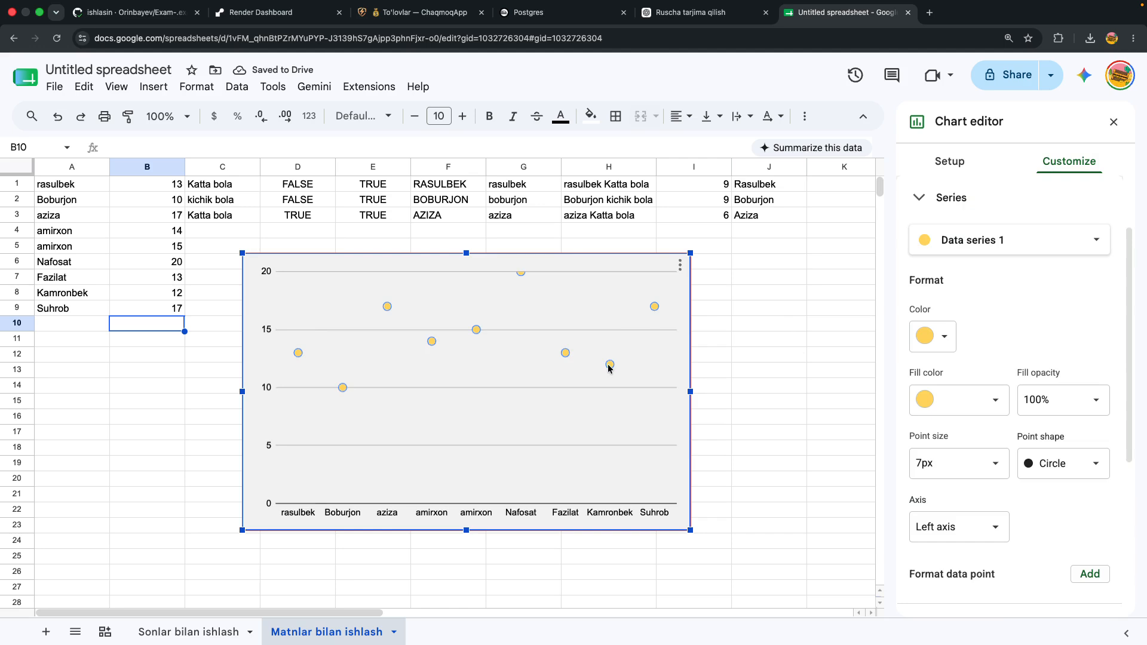
{"action": "left_click", "coordinate": [609, 364]}
{"action": "left_click", "coordinate": [644, 296]}
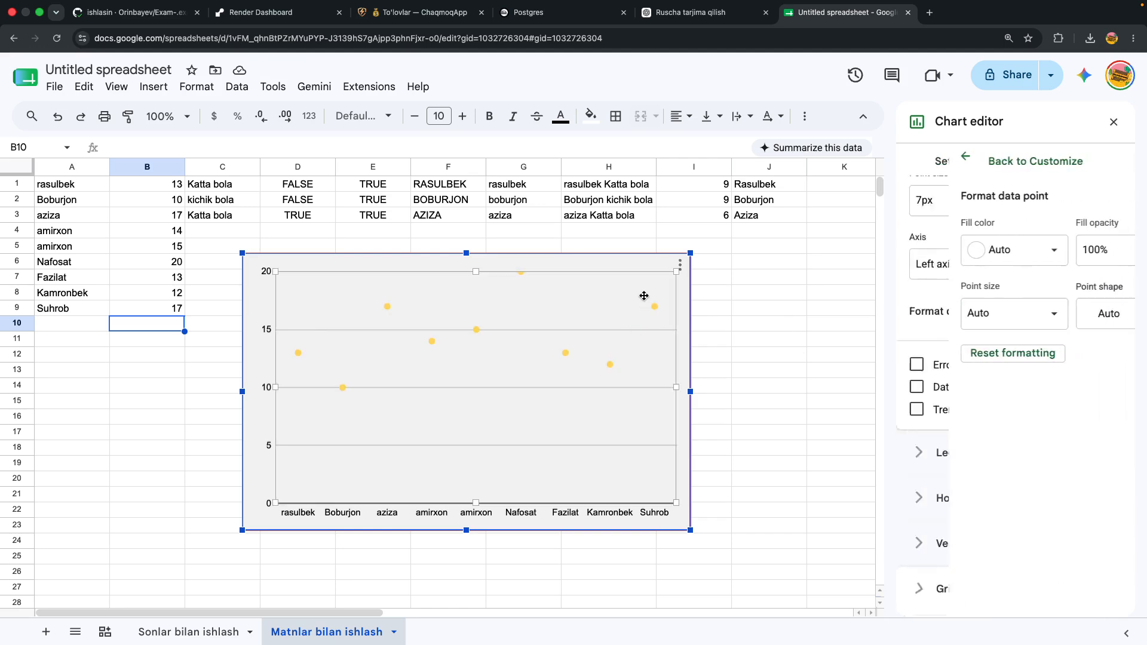
{"action": "left_click", "coordinate": [476, 330]}
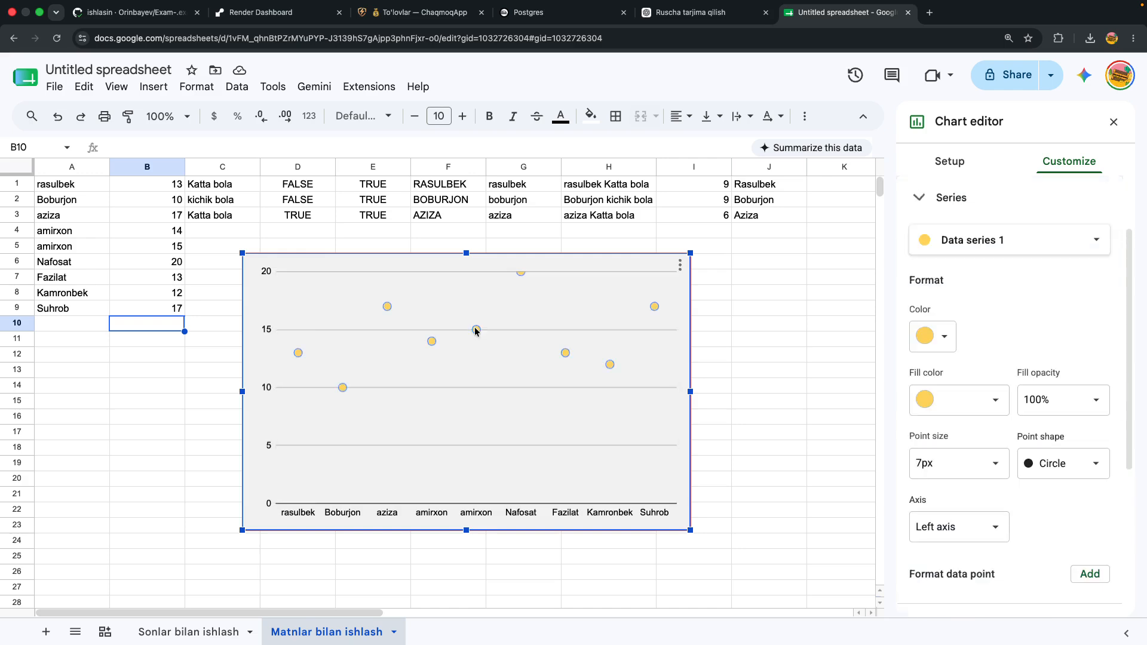
- Set the data series color to red and its fill opacity to 90%
{"action": "left_click", "coordinate": [942, 335]}
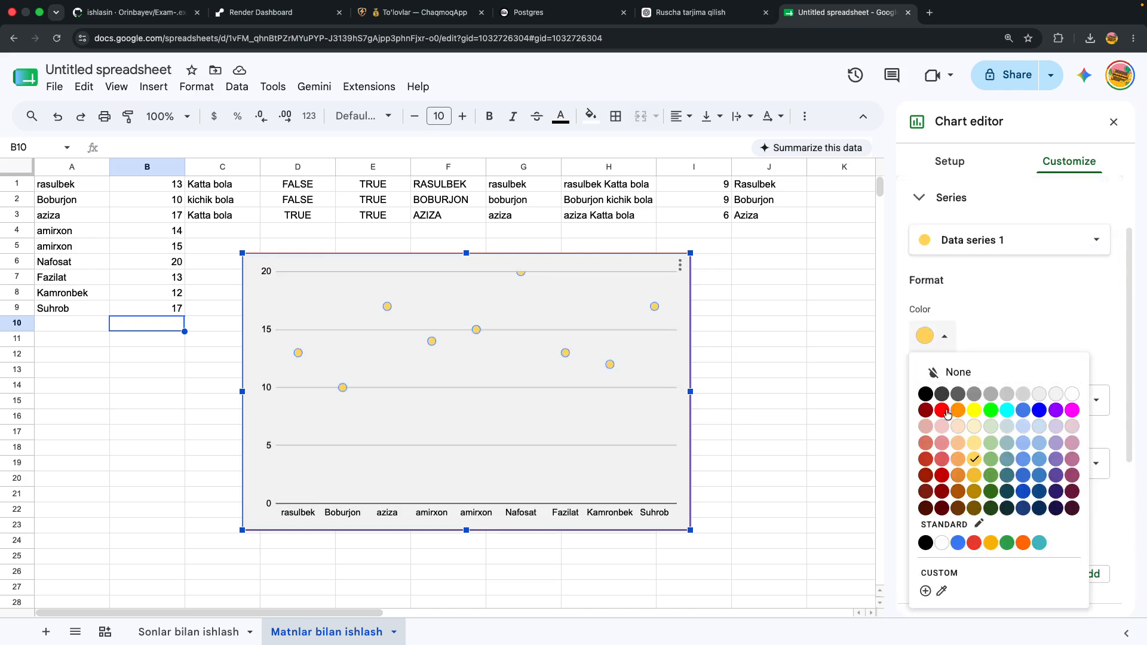
{"action": "left_click", "coordinate": [947, 412]}
{"action": "scroll", "coordinate": [1004, 322], "scroll_direction": "down", "scroll_amount": 2}
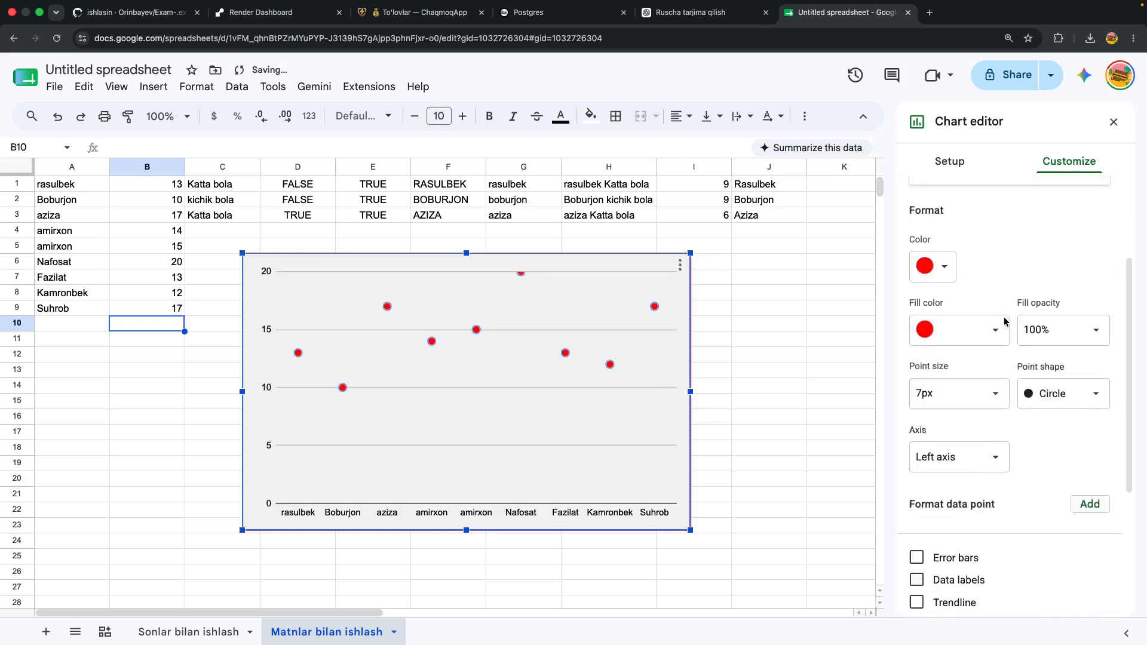
{"action": "scroll", "coordinate": [1005, 323], "scroll_direction": "down", "scroll_amount": 1}
{"action": "left_click", "coordinate": [1043, 274]}
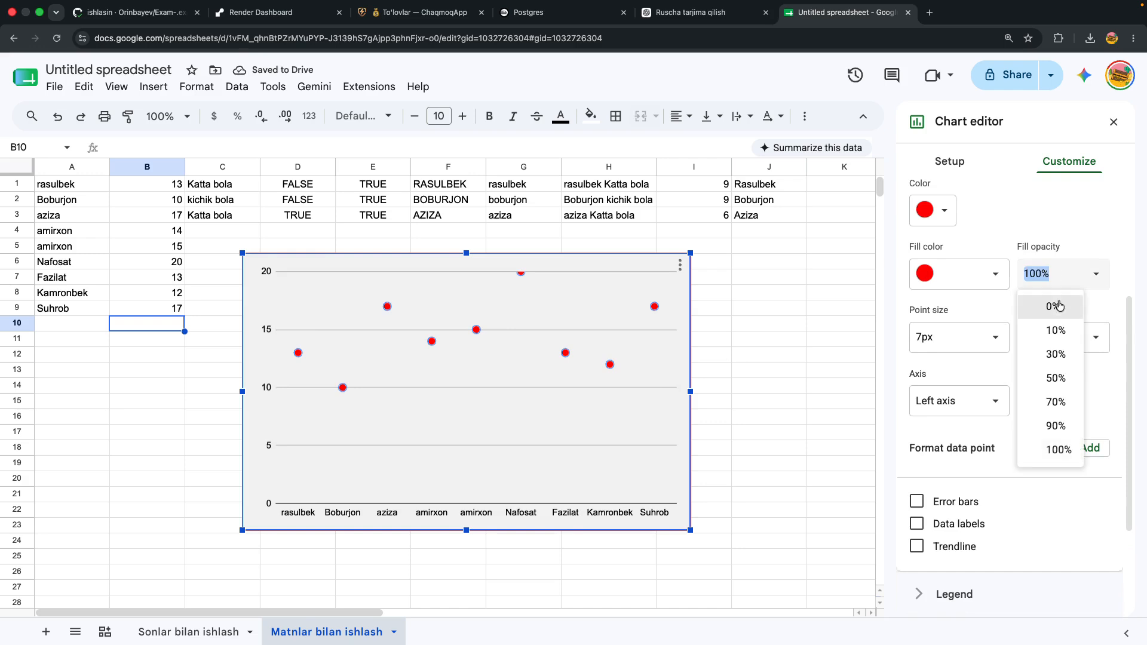
{"action": "left_click", "coordinate": [1055, 426]}
- Try Triangle as the data series' point shape, and set the shape to X mark
{"action": "left_click", "coordinate": [1050, 337]}
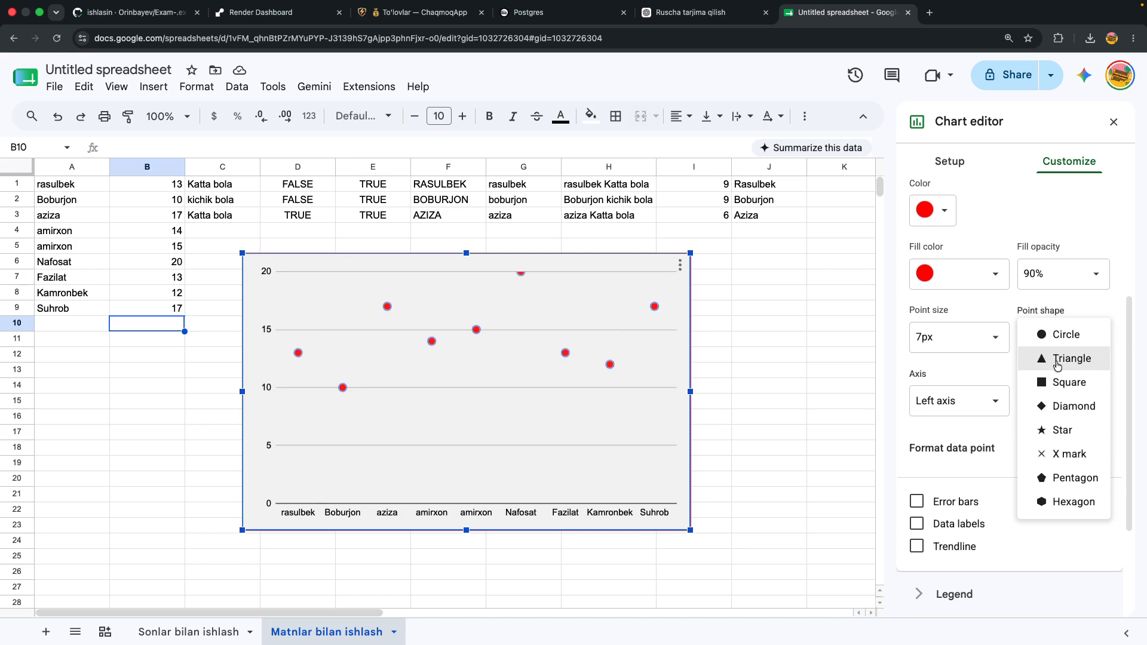
{"action": "left_click", "coordinate": [1051, 361]}
{"action": "left_click", "coordinate": [1057, 338]}
{"action": "left_click", "coordinate": [1044, 431]}
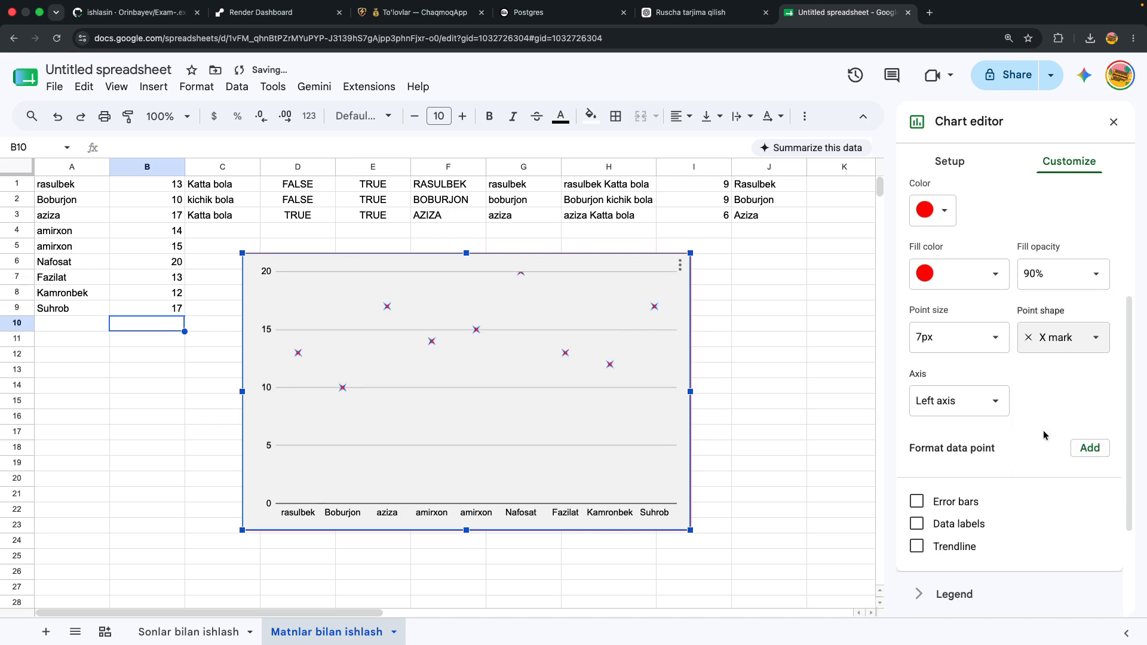
- Try a 14px point size for the data series, and enlarge the points to 20px
{"action": "left_click", "coordinate": [986, 329]}
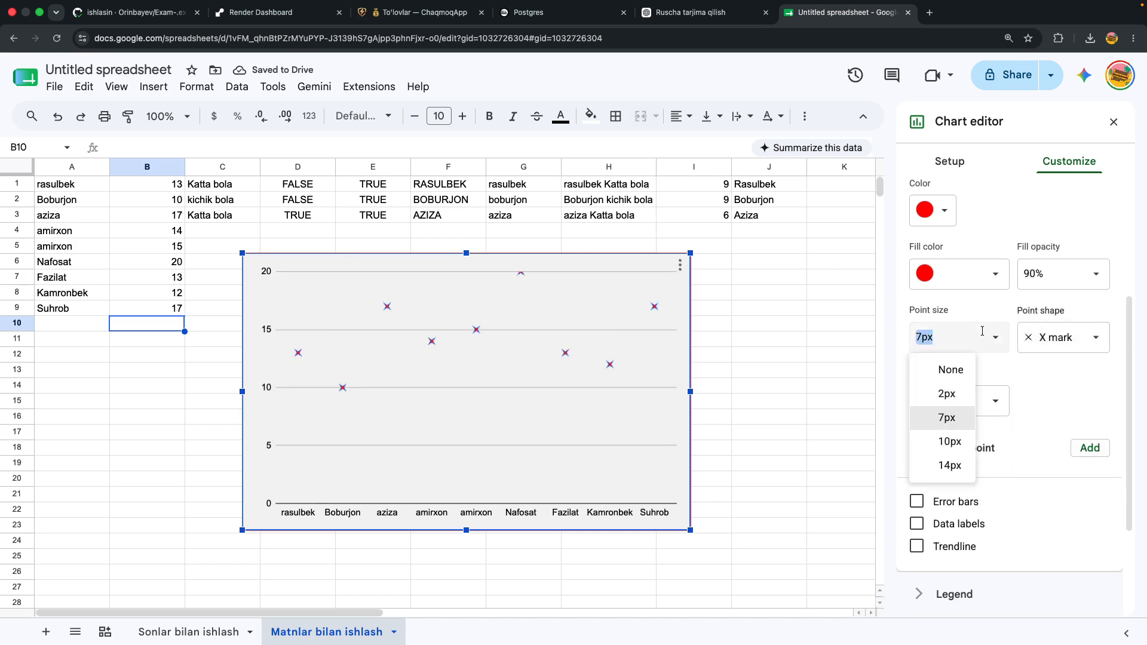
{"action": "left_click", "coordinate": [949, 467]}
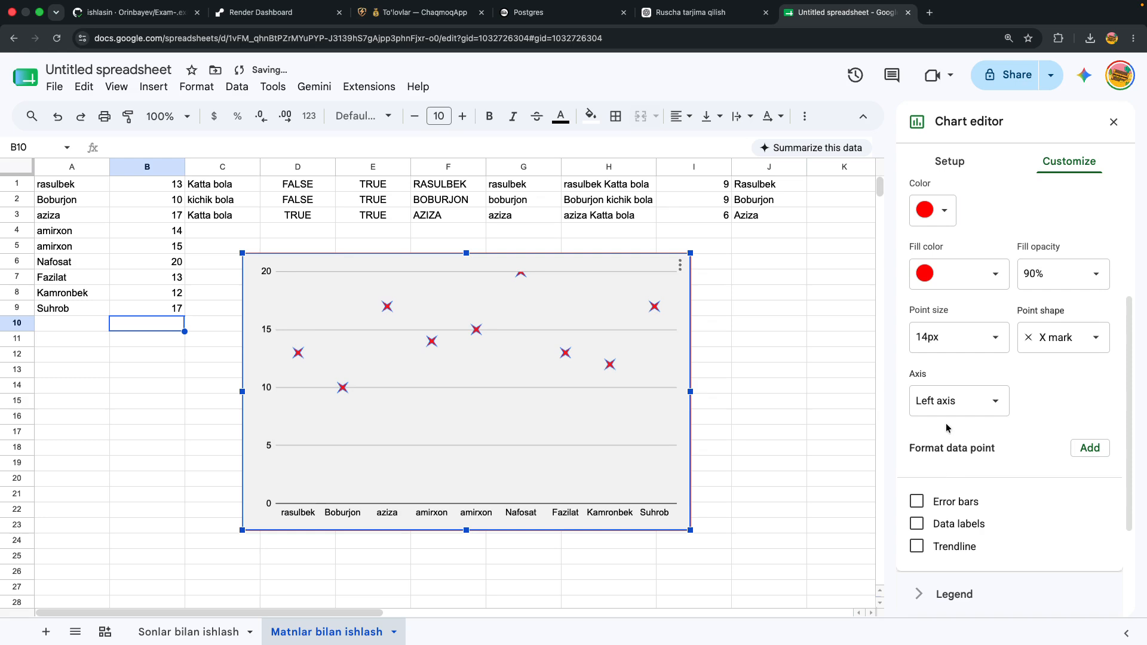
{"action": "left_click", "coordinate": [937, 338]}
{"action": "key", "text": "BackSpace"}
{"action": "key", "text": "BackSpace"}
{"action": "type", "text": "50"}
{"action": "key", "text": "Return"}
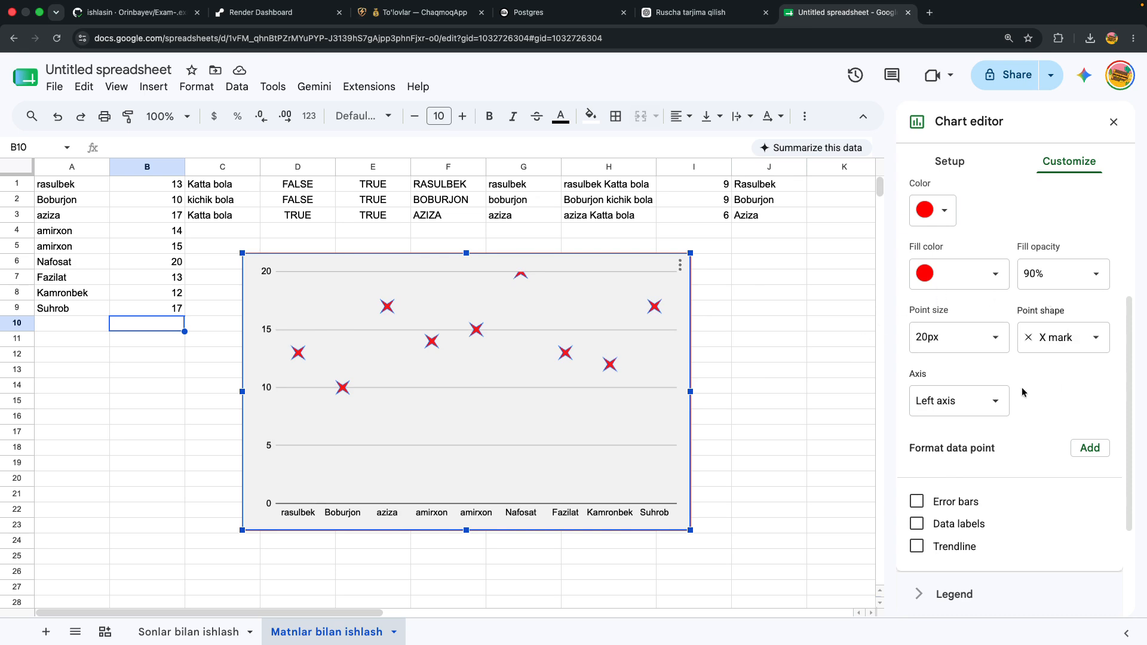
- Set the chart legend's position to Left
{"action": "left_click", "coordinate": [918, 405]}
{"action": "scroll", "coordinate": [1010, 472], "scroll_direction": "down", "scroll_amount": 5}
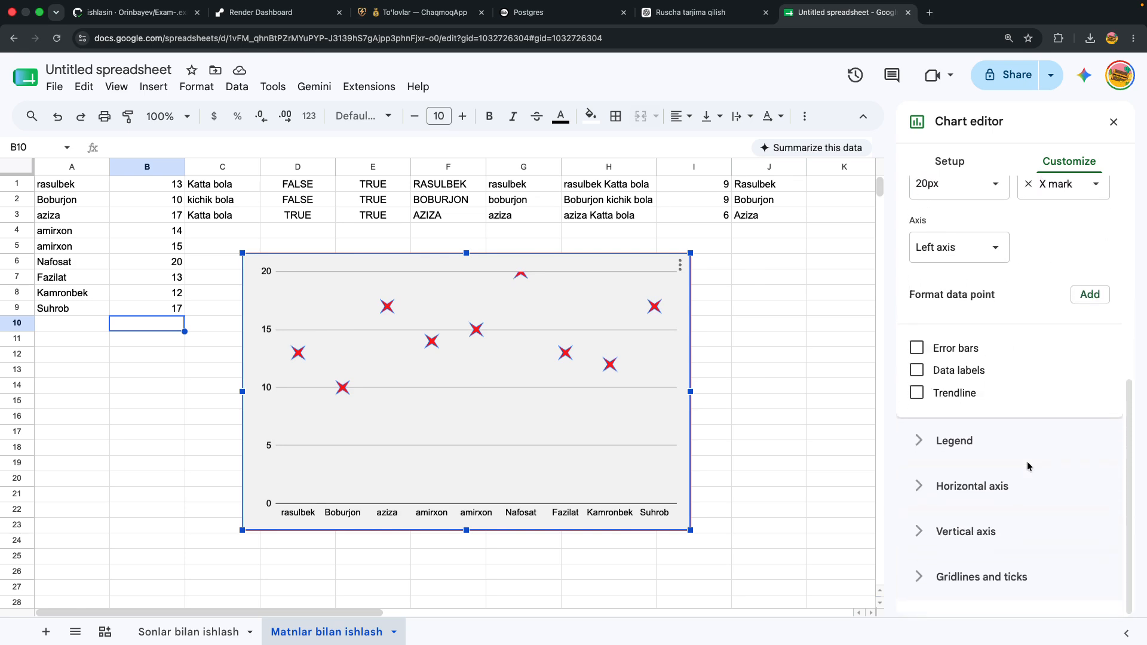
{"action": "left_click", "coordinate": [935, 449]}
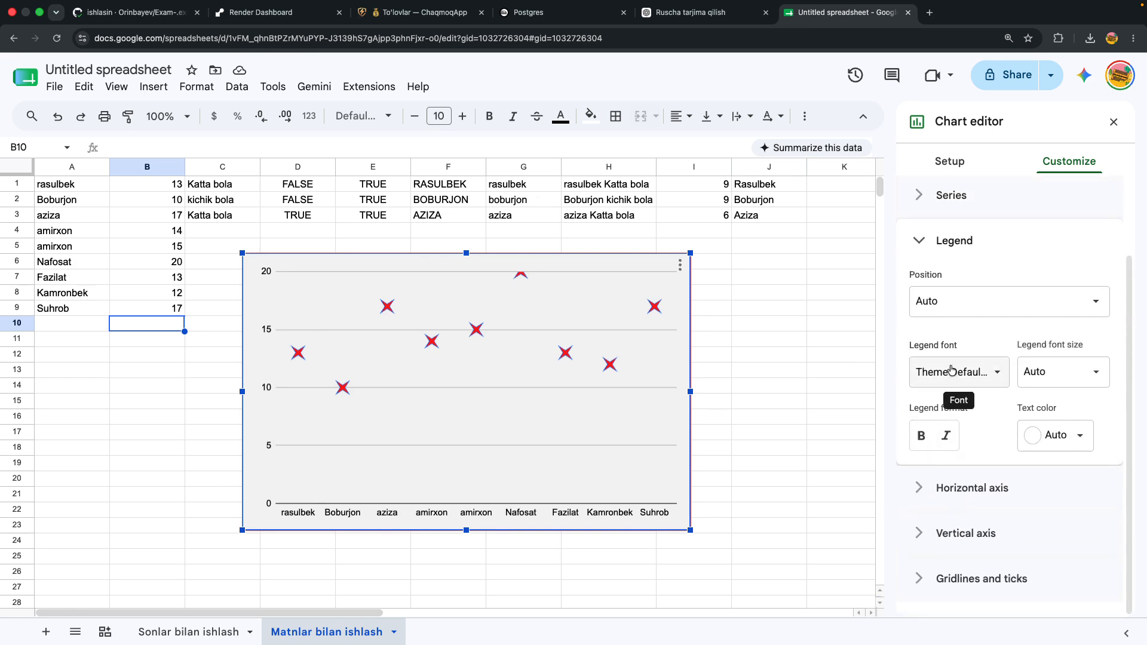
{"action": "left_click", "coordinate": [927, 300]}
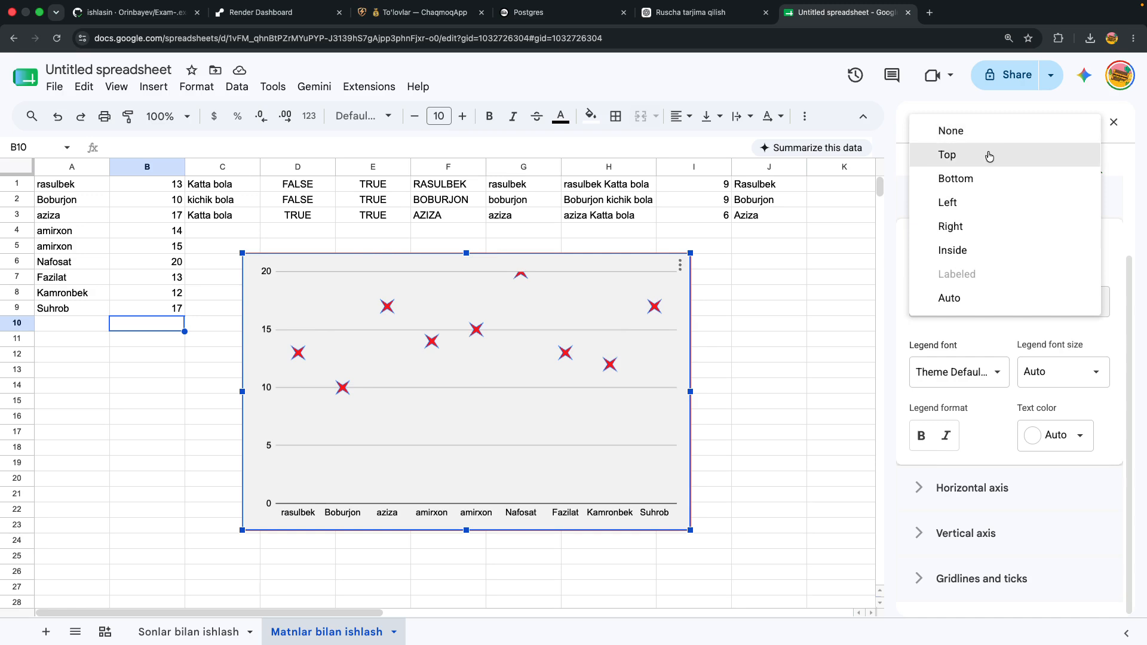
{"action": "left_click", "coordinate": [943, 292]}
{"action": "left_click", "coordinate": [943, 292]}
{"action": "left_click", "coordinate": [959, 205]}
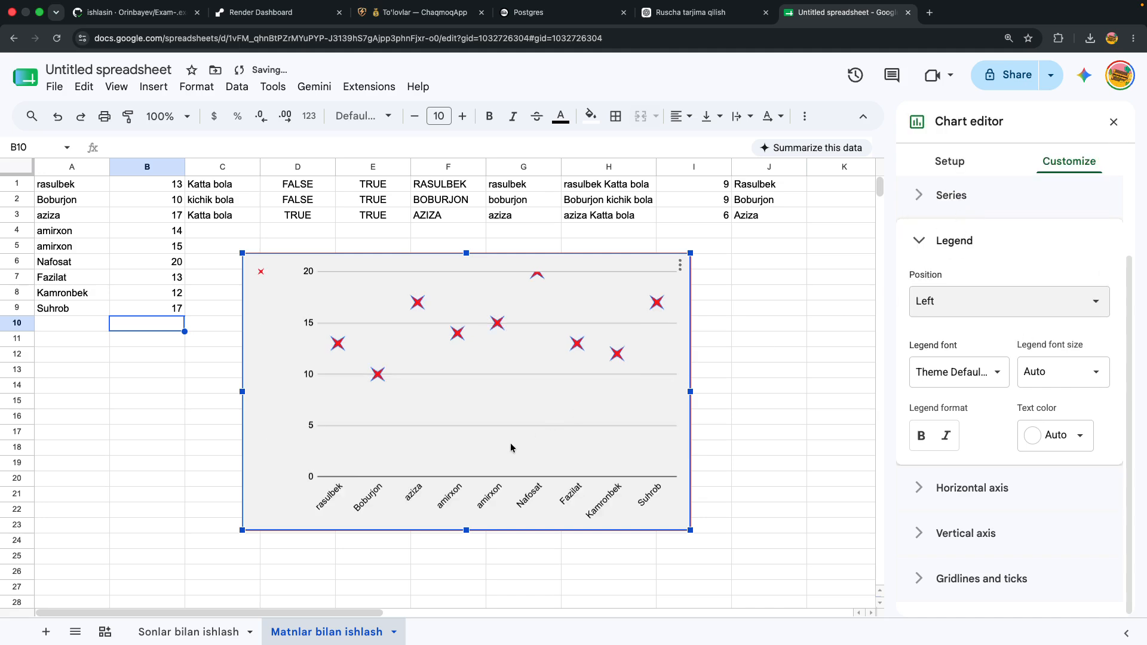
- Try the Top, Bottom and Right legend positions, and set the chart legend's position to Auto
{"action": "left_click", "coordinate": [973, 304]}
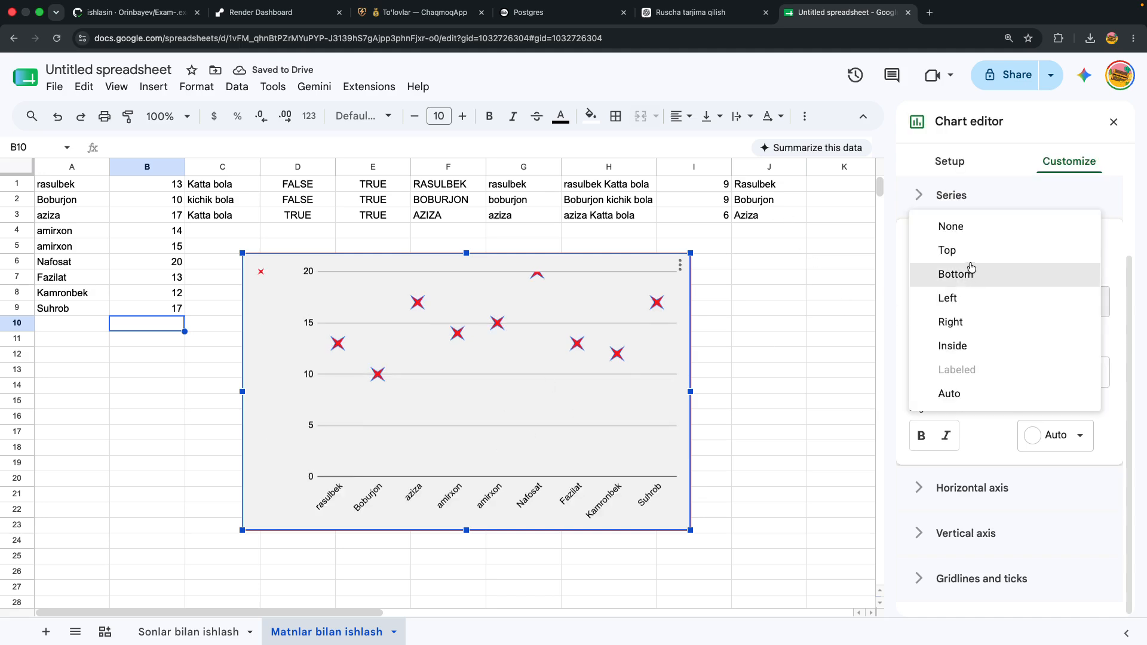
{"action": "left_click", "coordinate": [971, 260]}
{"action": "left_click", "coordinate": [917, 302]}
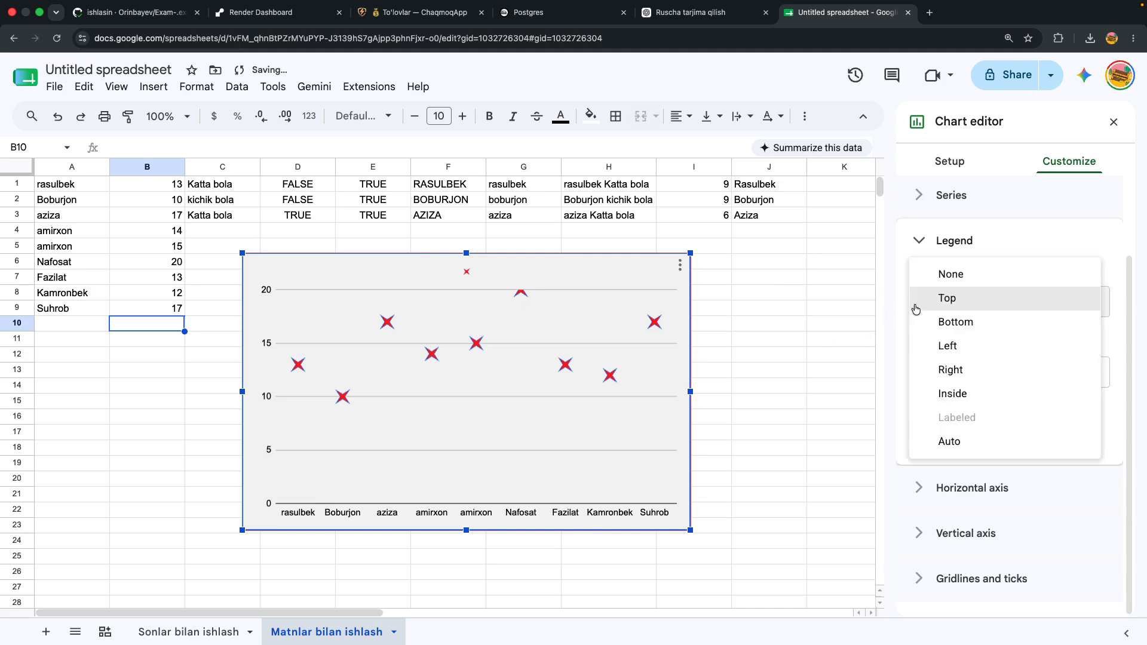
{"action": "left_click", "coordinate": [923, 327]}
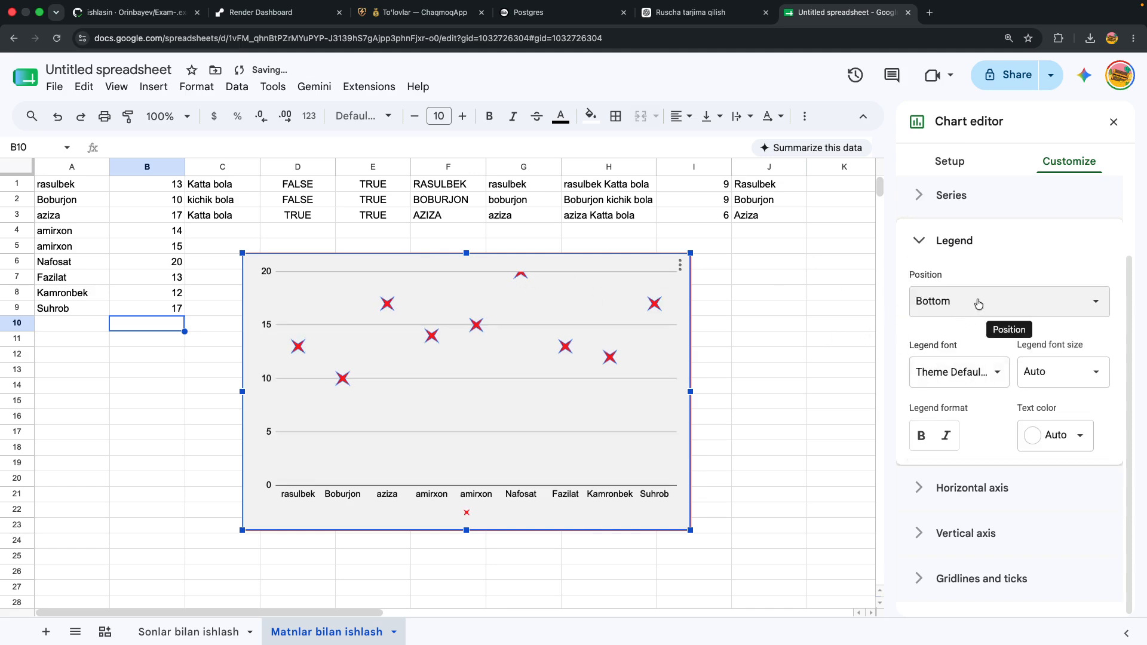
{"action": "left_click", "coordinate": [955, 301]}
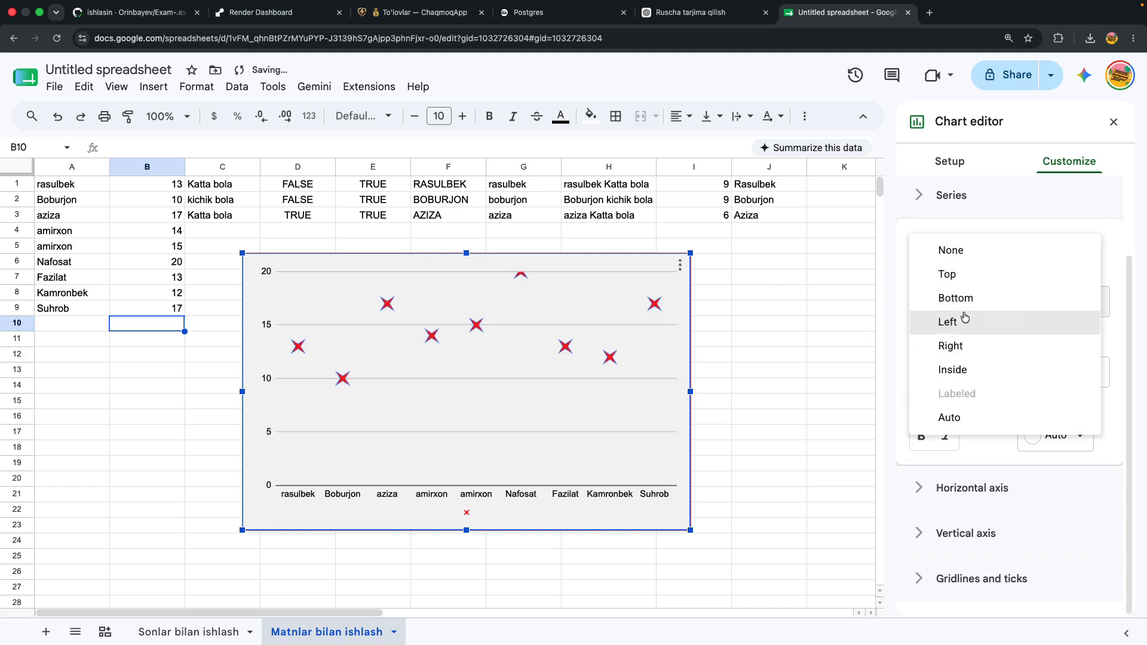
{"action": "left_click", "coordinate": [958, 350]}
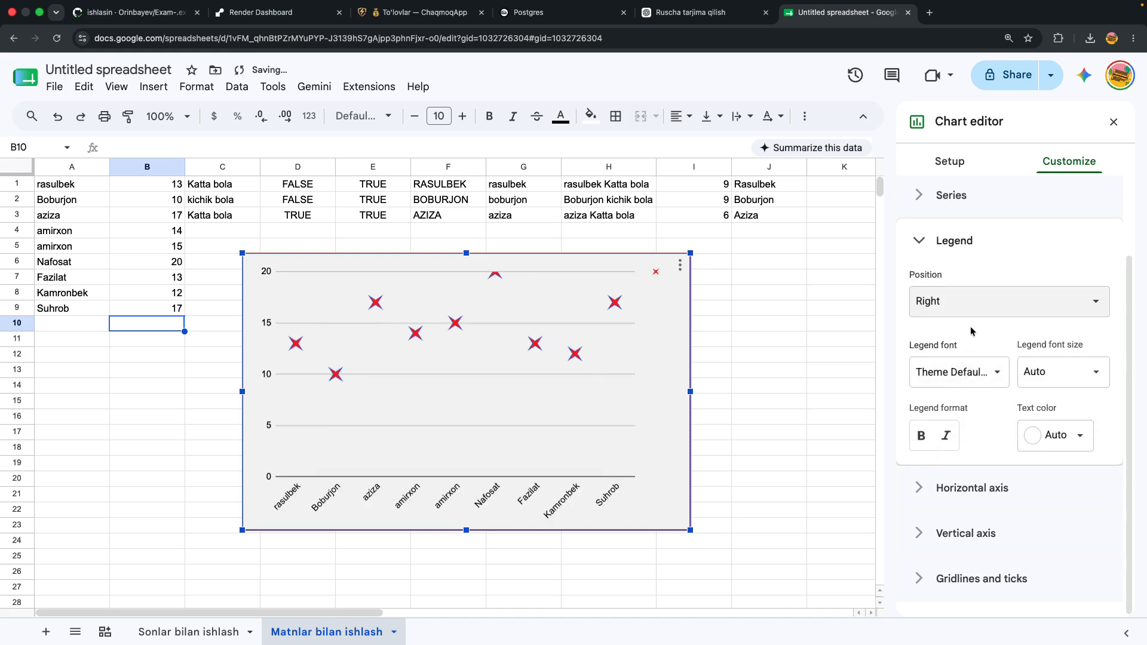
{"action": "left_click", "coordinate": [970, 306]}
{"action": "left_click", "coordinate": [959, 374]}
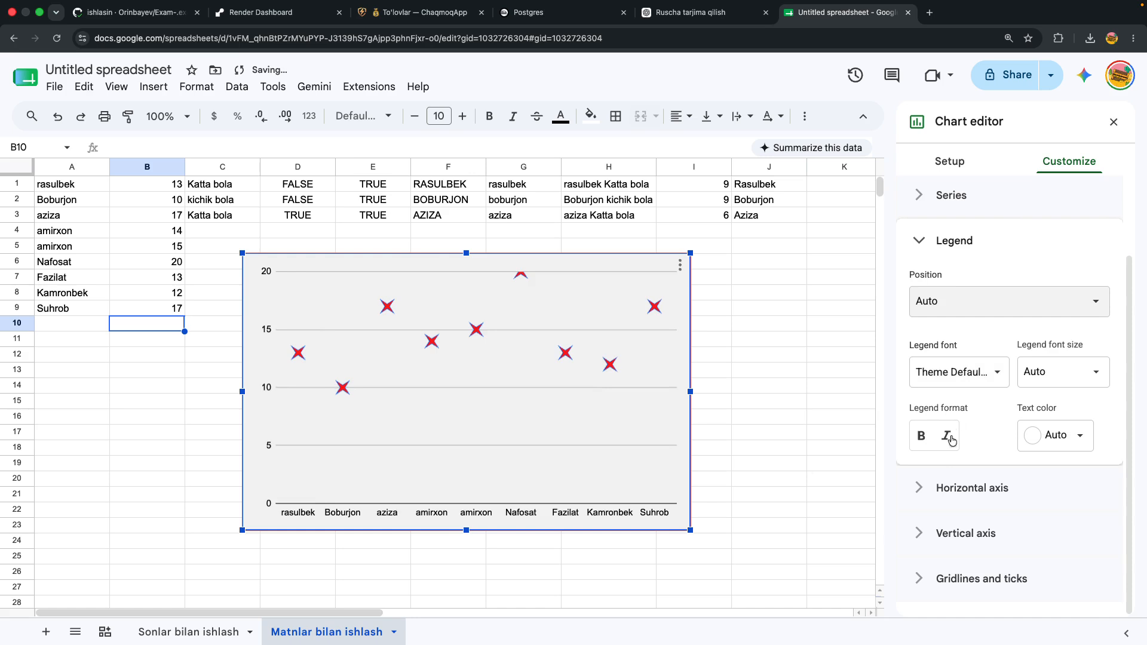
- Try Wide, Comic Sans MS and Garamond as the horizontal axis label font, and set the font to Georgia
{"action": "left_click", "coordinate": [943, 487]}
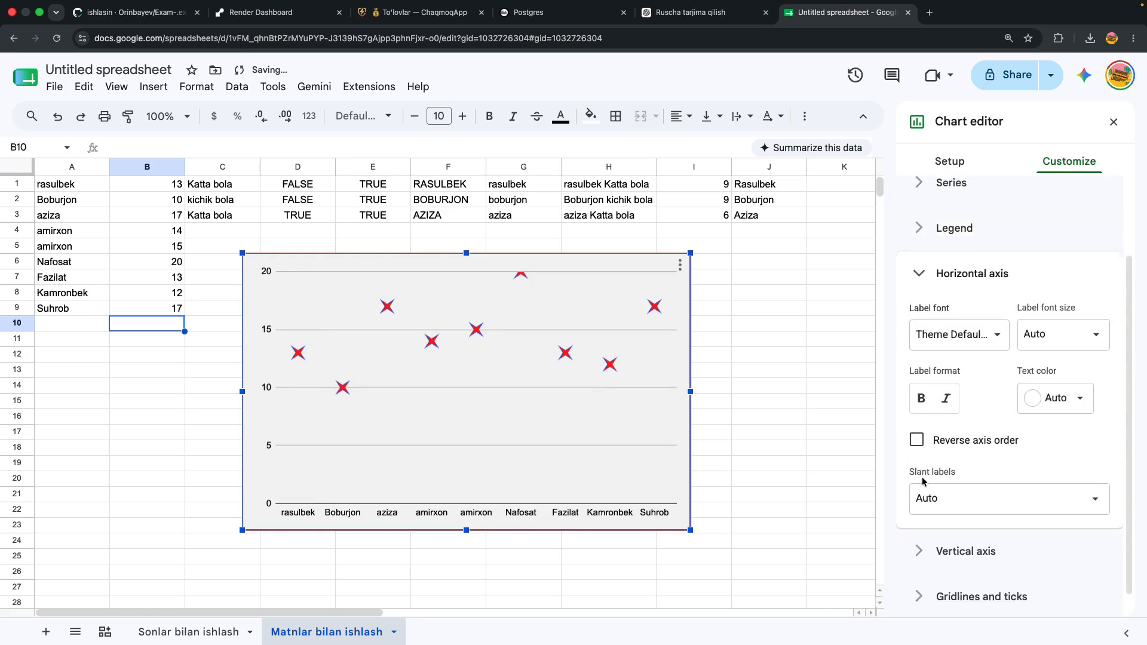
{"action": "left_click", "coordinate": [959, 318]}
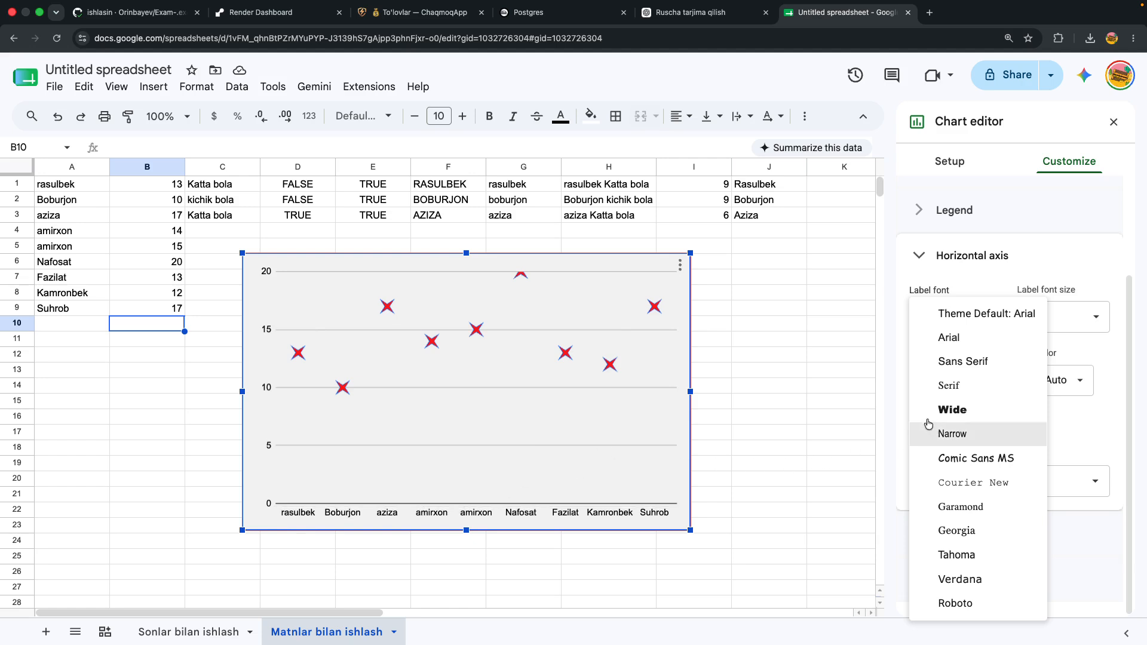
{"action": "left_click", "coordinate": [944, 409]}
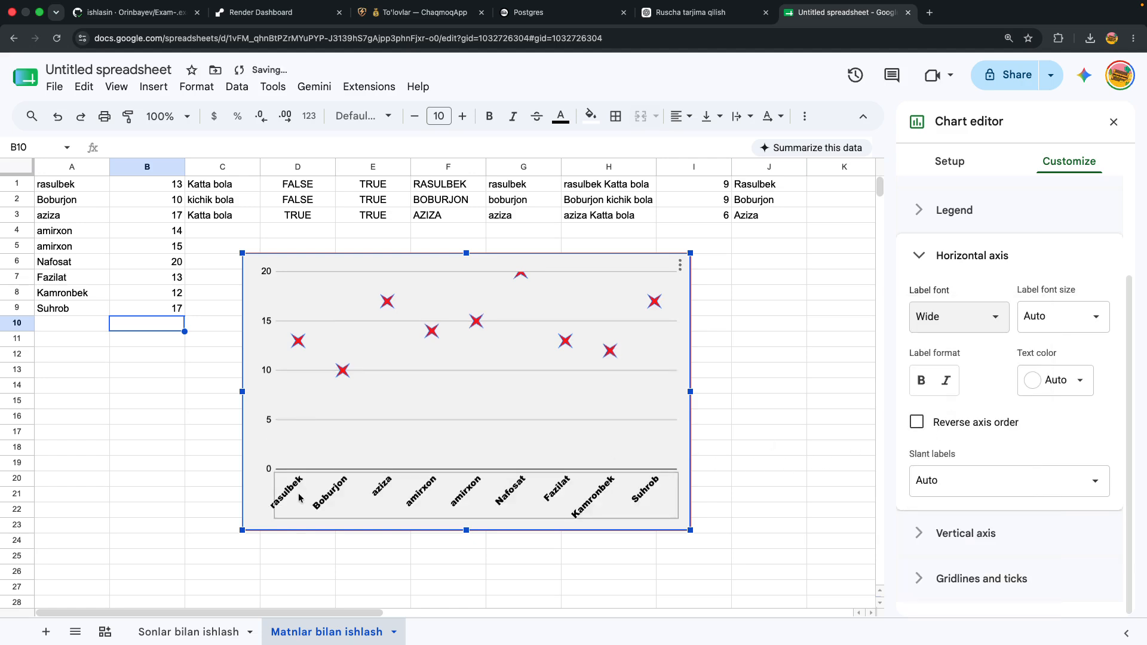
{"action": "left_click", "coordinate": [964, 312]}
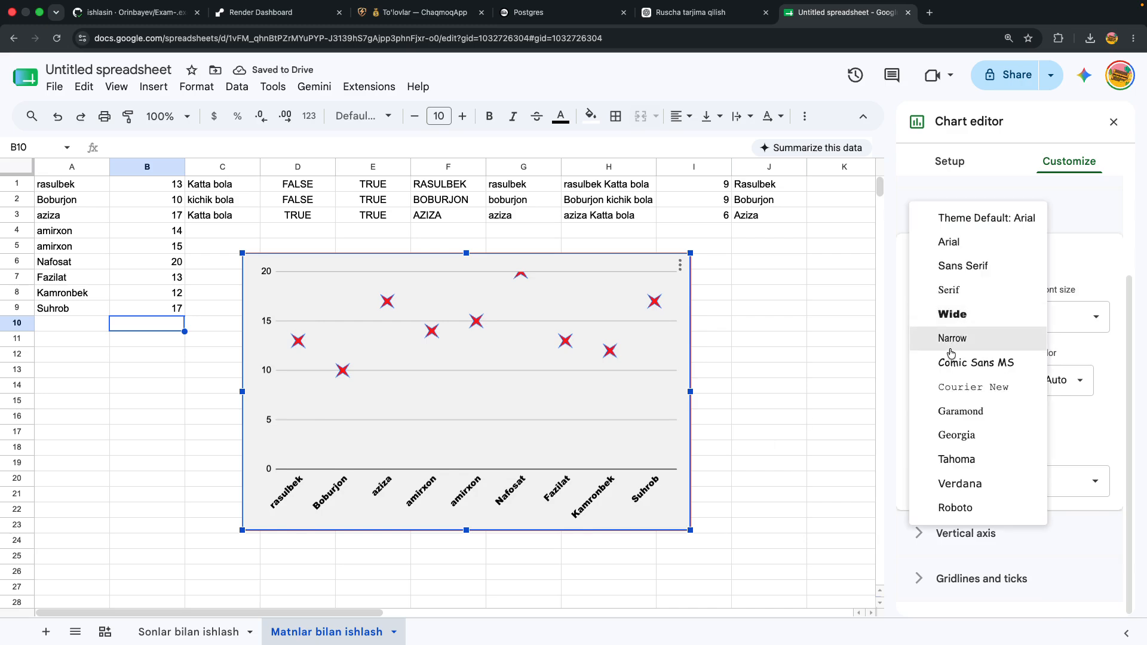
{"action": "left_click", "coordinate": [949, 362]}
{"action": "left_click", "coordinate": [945, 317]}
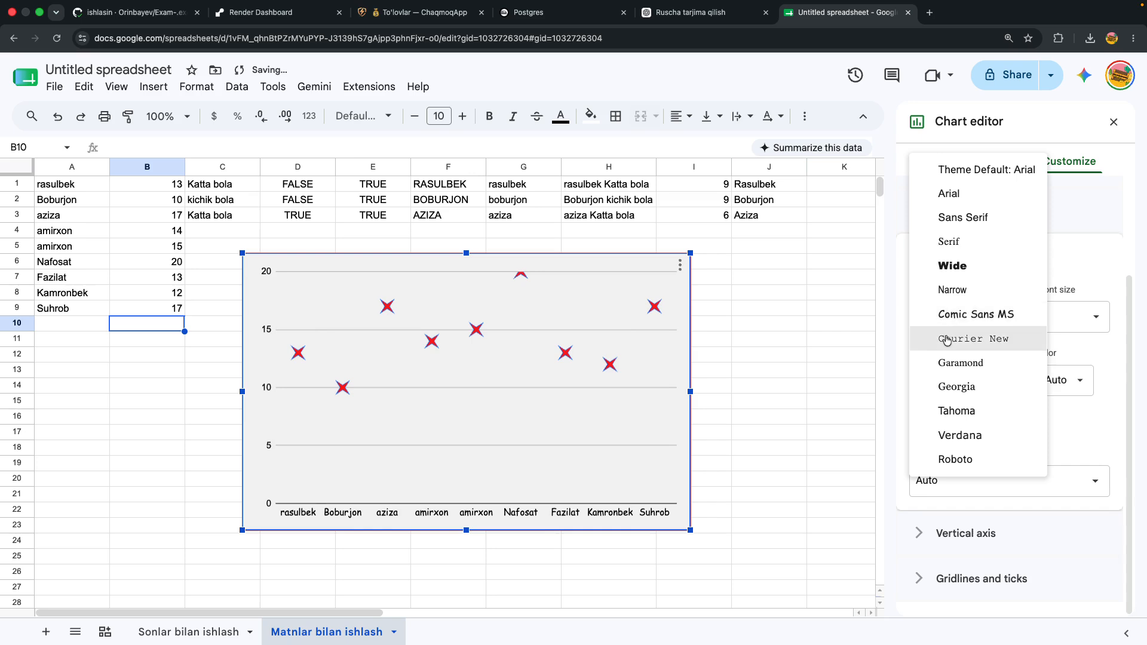
{"action": "left_click", "coordinate": [951, 362]}
{"action": "left_click", "coordinate": [950, 317]}
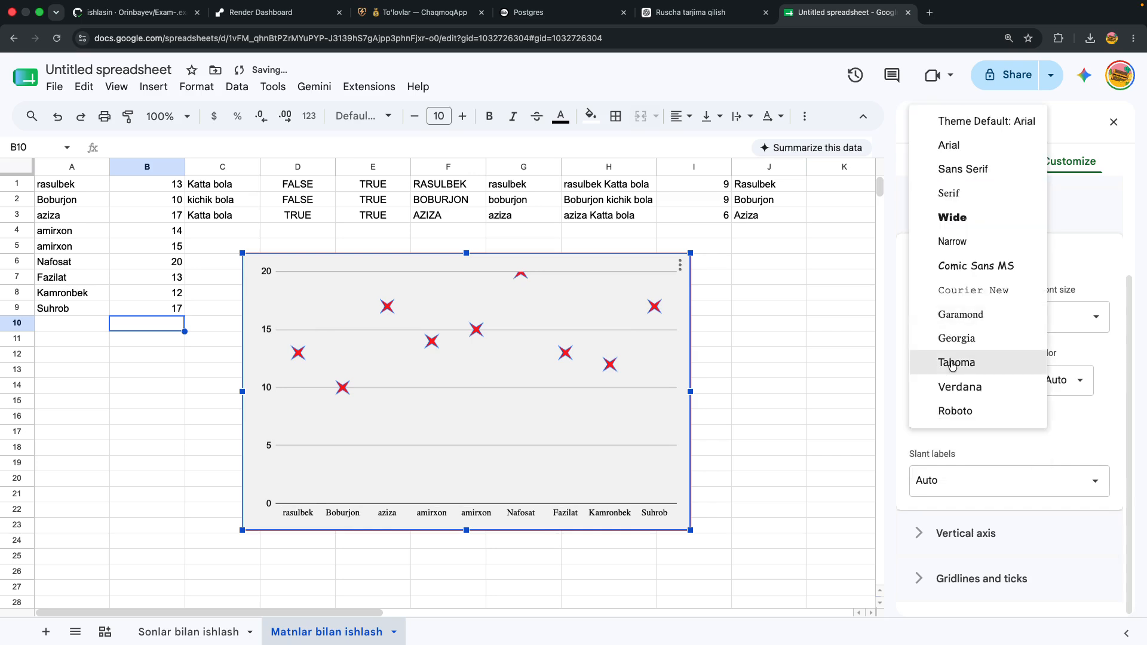
{"action": "left_click", "coordinate": [946, 341]}
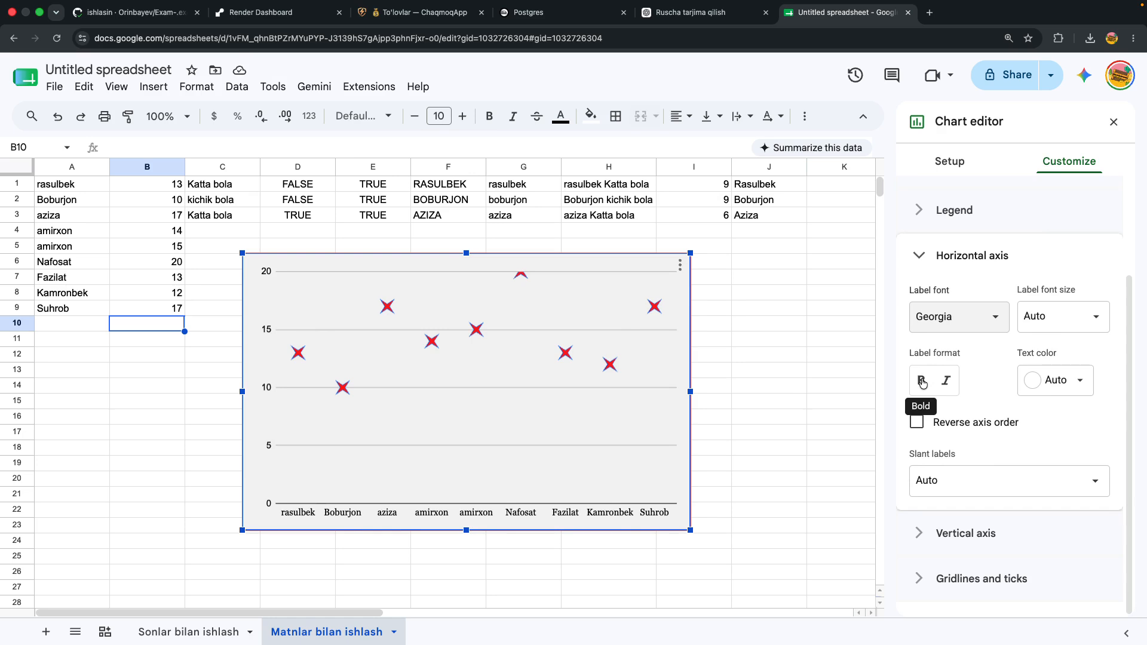
- Make the horizontal axis labels bold and italic, try a yellow text color, and set the color to black
{"action": "left_click", "coordinate": [923, 383]}
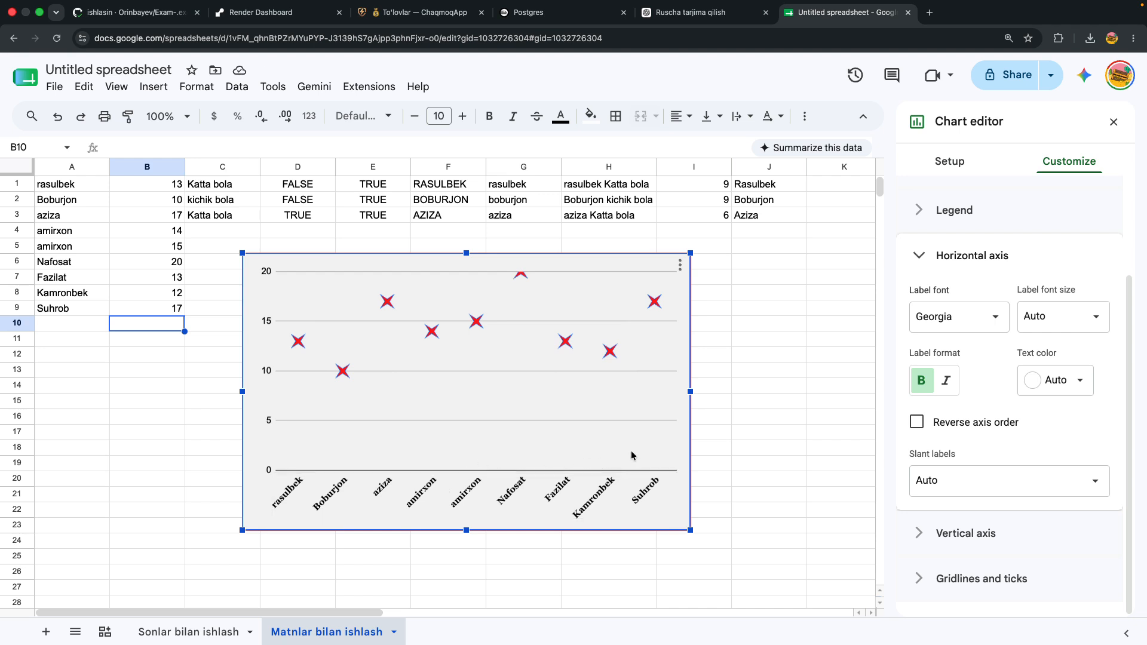
{"action": "left_click", "coordinate": [947, 379]}
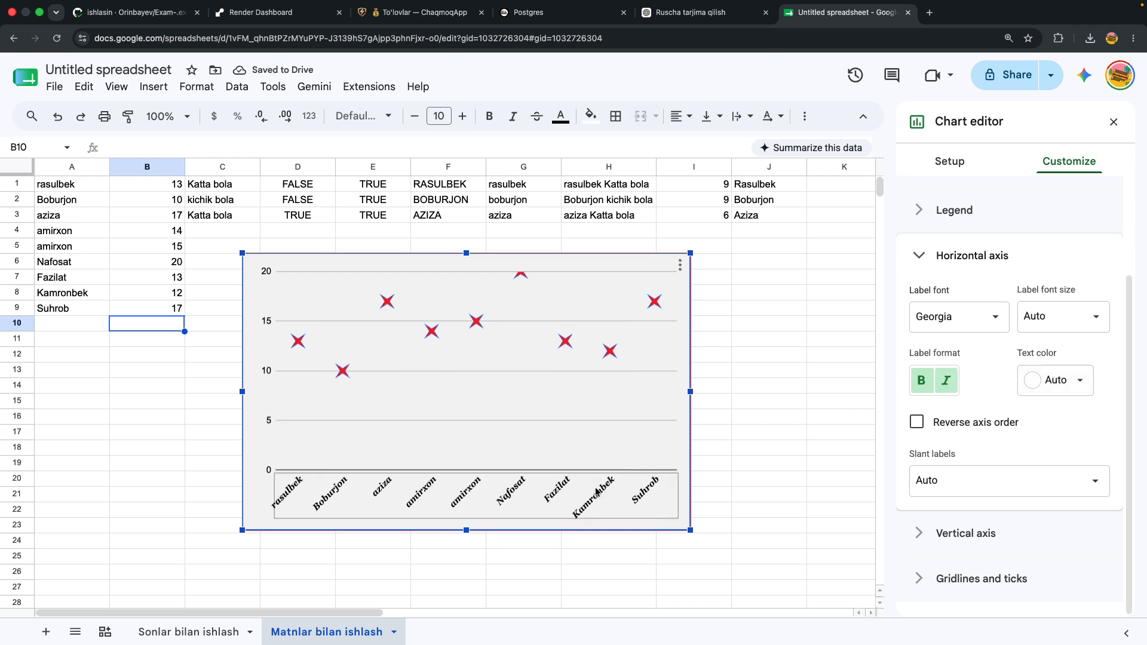
{"action": "left_click", "coordinate": [1051, 380]}
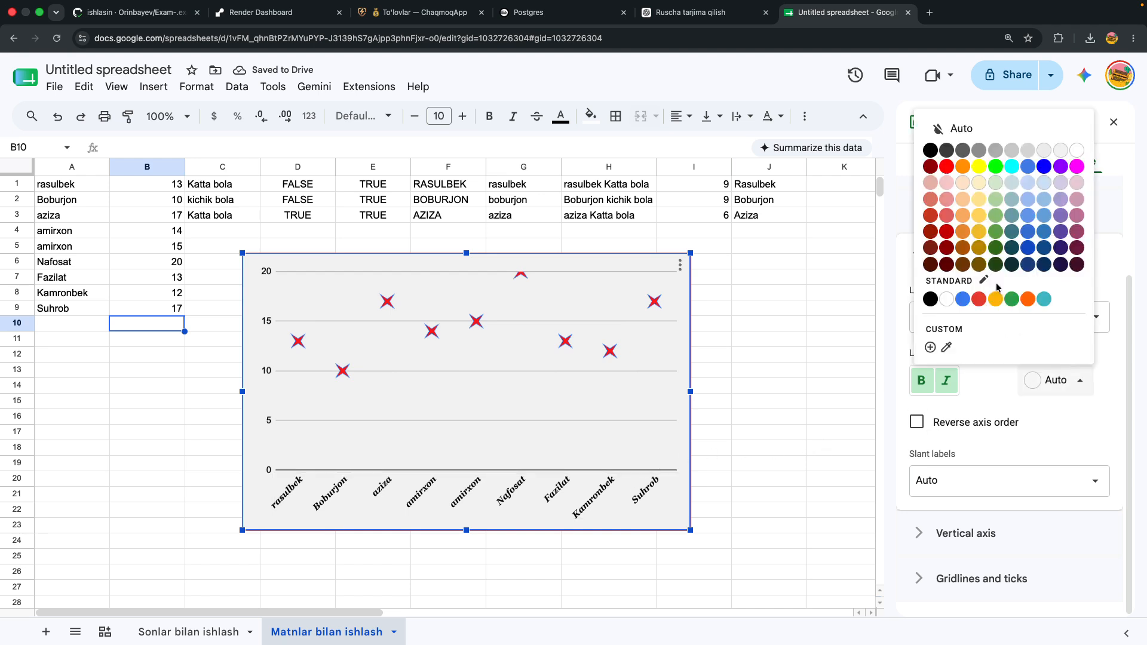
{"action": "left_click", "coordinate": [980, 215]}
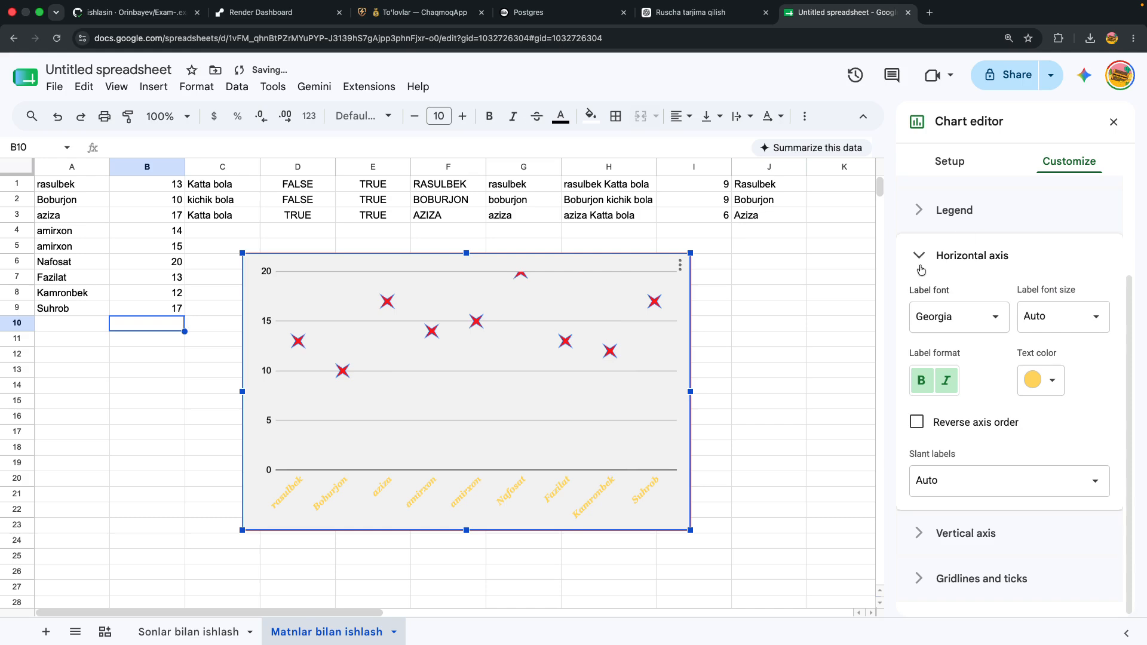
{"action": "left_click", "coordinate": [1052, 381]}
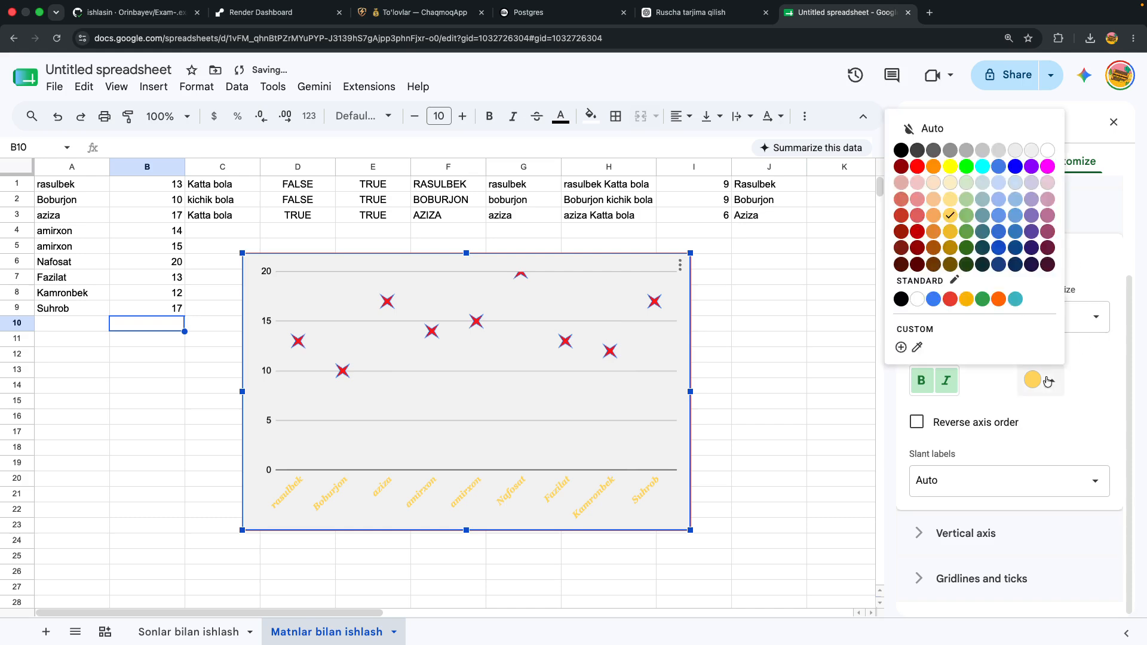
{"action": "left_click", "coordinate": [902, 299]}
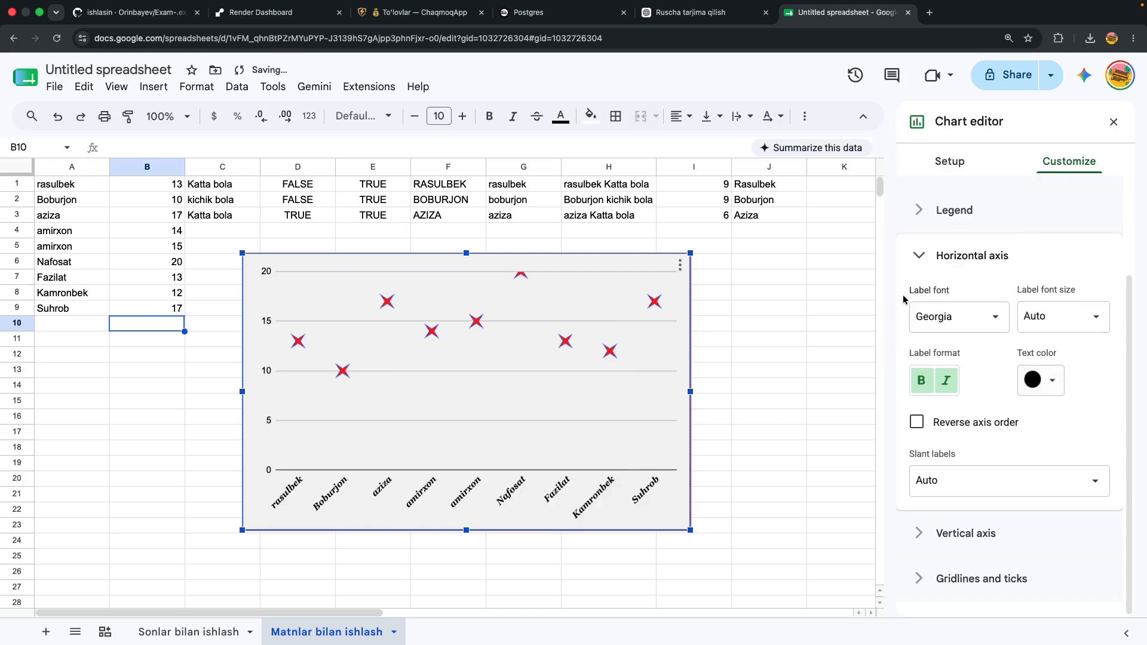
- Try Serif, Wide and Garamond as the vertical axis label font, and set the font to Verdana
{"action": "left_click", "coordinate": [917, 535]}
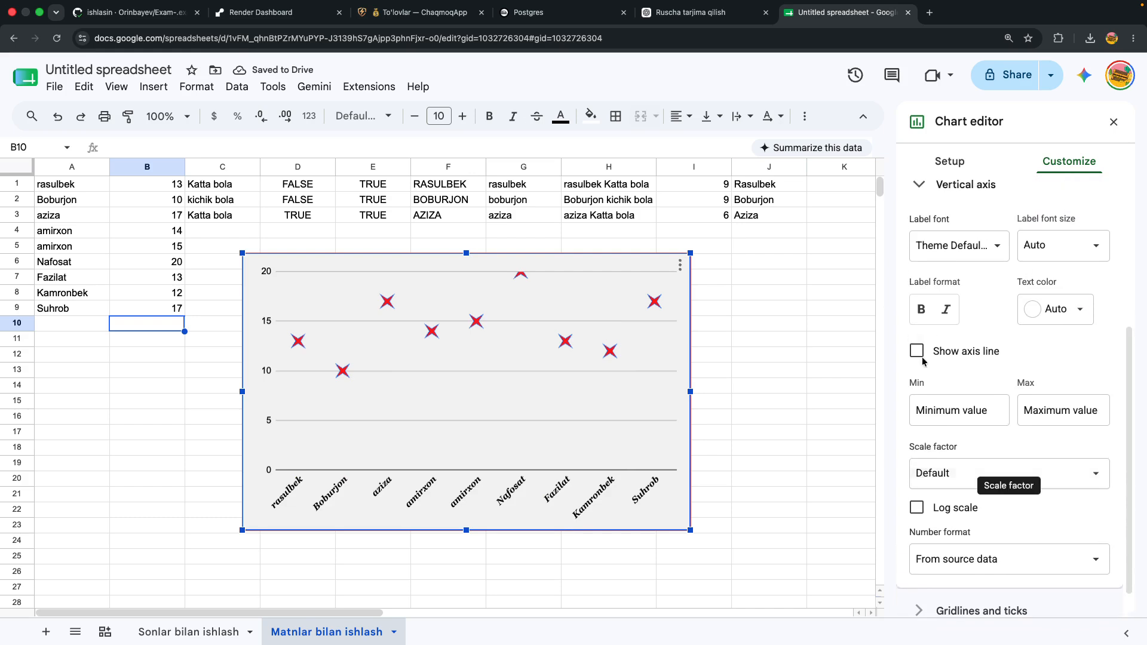
{"action": "left_click", "coordinate": [956, 245]}
{"action": "left_click", "coordinate": [941, 311]}
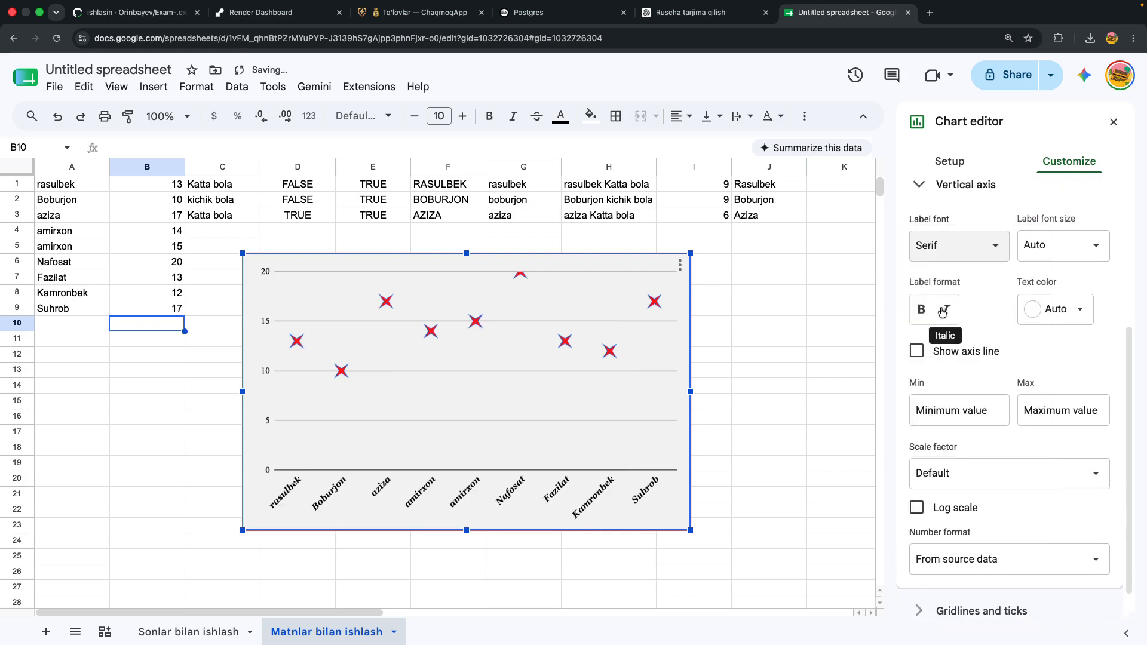
{"action": "left_click", "coordinate": [948, 256]}
{"action": "left_click", "coordinate": [953, 262]}
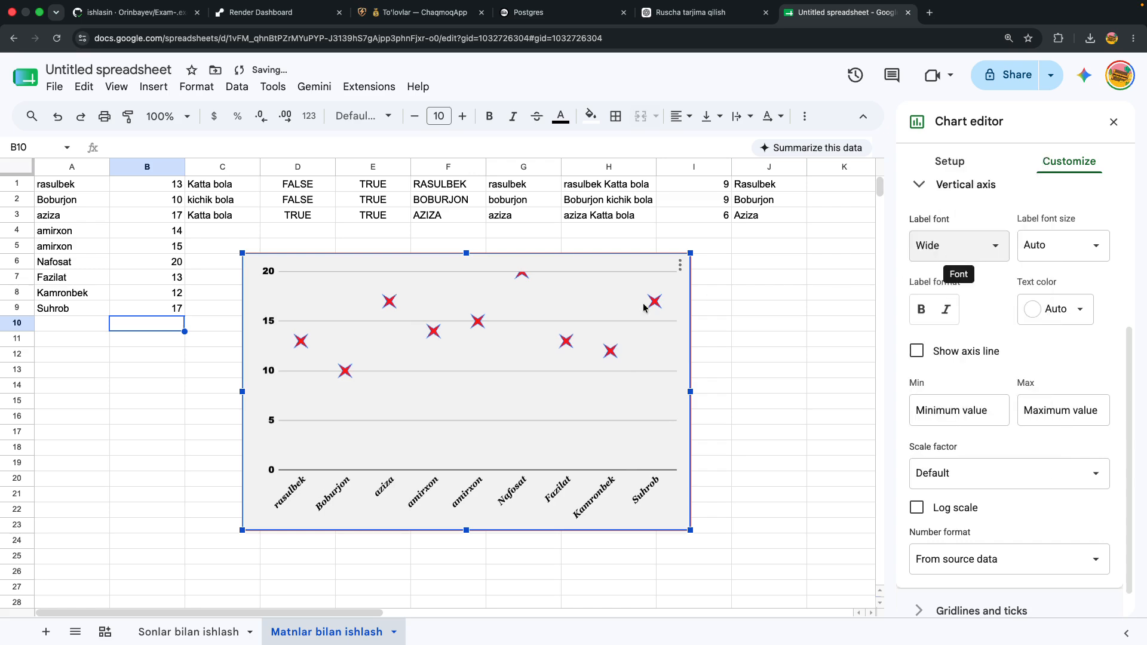
{"action": "left_click", "coordinate": [923, 261]}
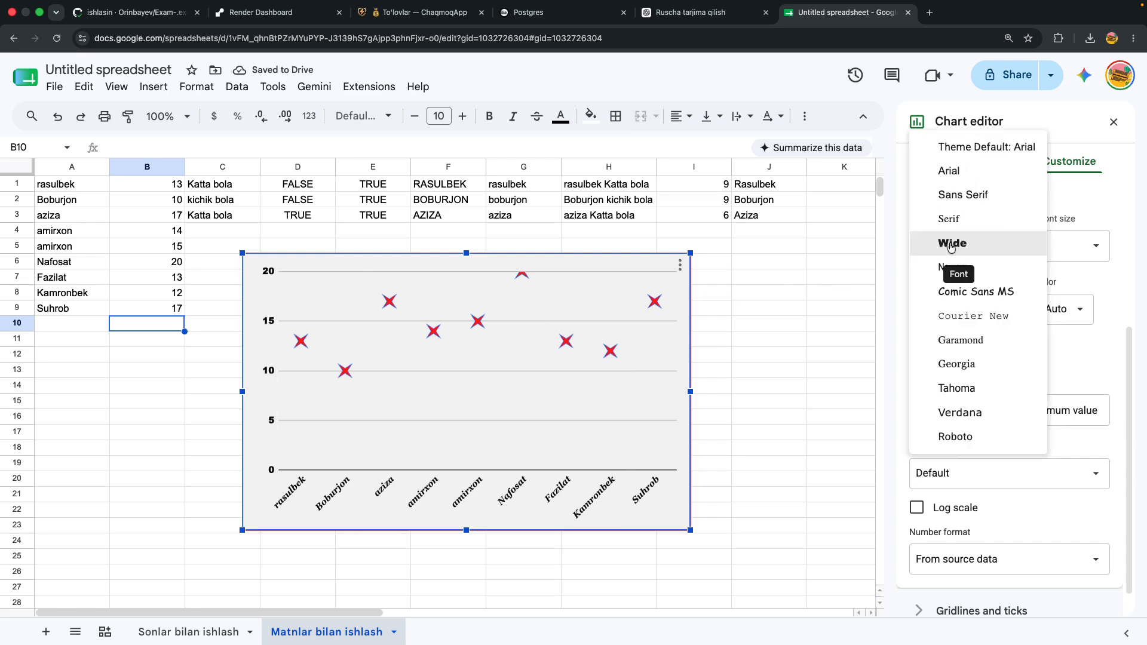
{"action": "left_click", "coordinate": [950, 338]}
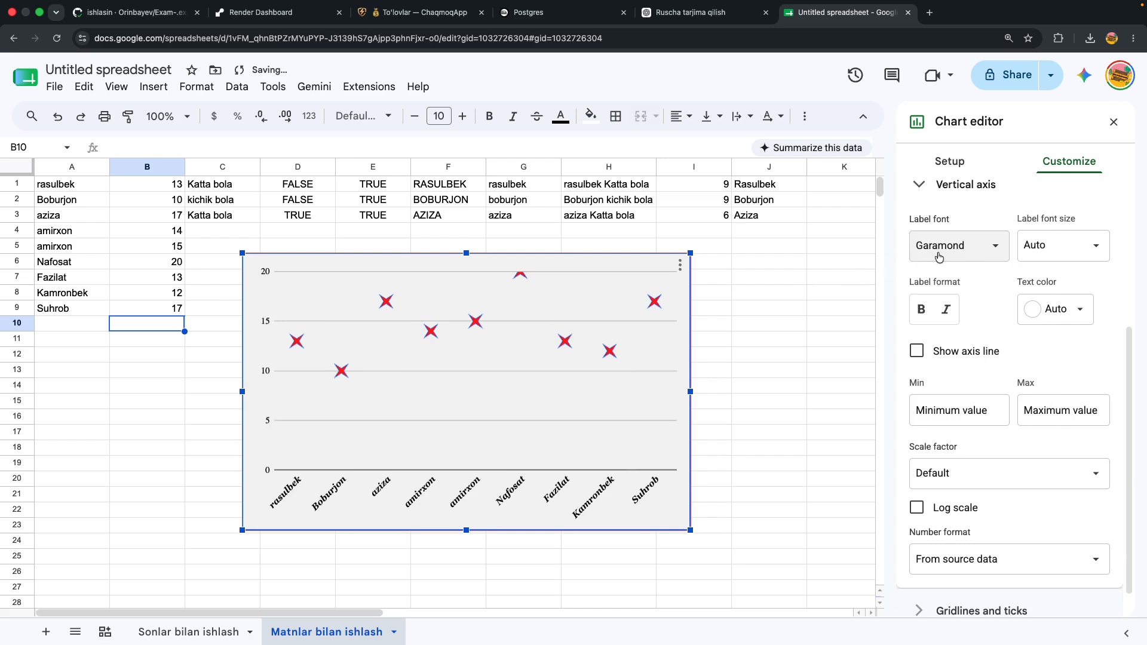
{"action": "left_click", "coordinate": [961, 250]}
{"action": "left_click", "coordinate": [954, 333]}
- Make the vertical axis labels bold and italic at Auto size, try yellow text, and set the text color to red
{"action": "left_click", "coordinate": [1062, 238]}
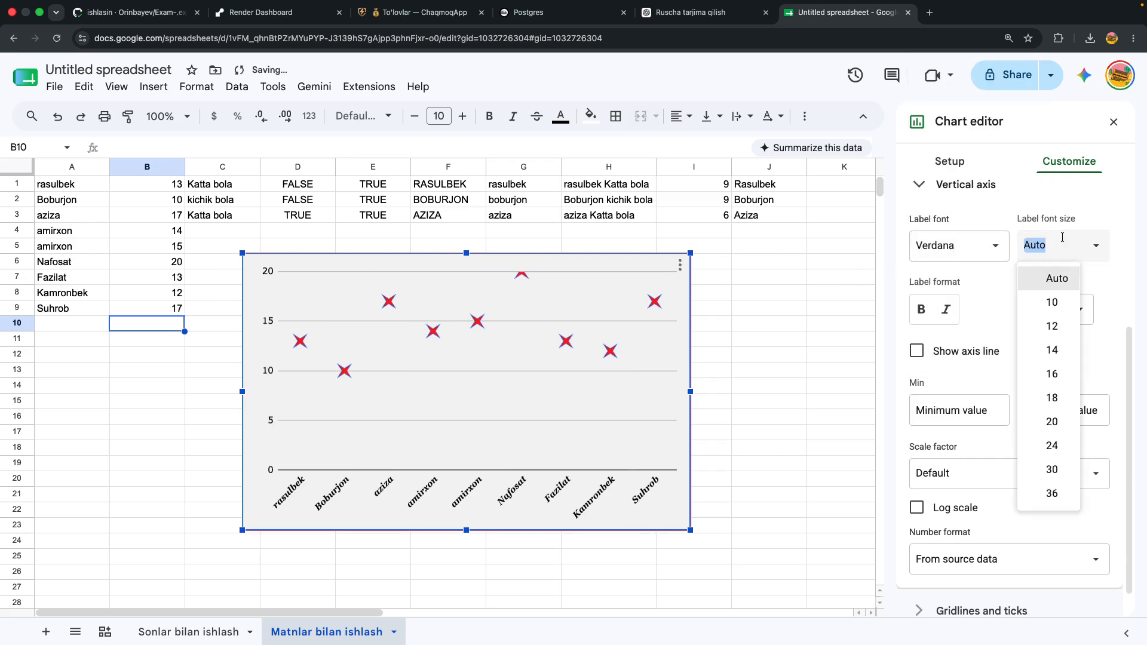
{"action": "left_click", "coordinate": [1040, 272]}
{"action": "left_click", "coordinate": [921, 309]}
{"action": "left_click", "coordinate": [945, 310]}
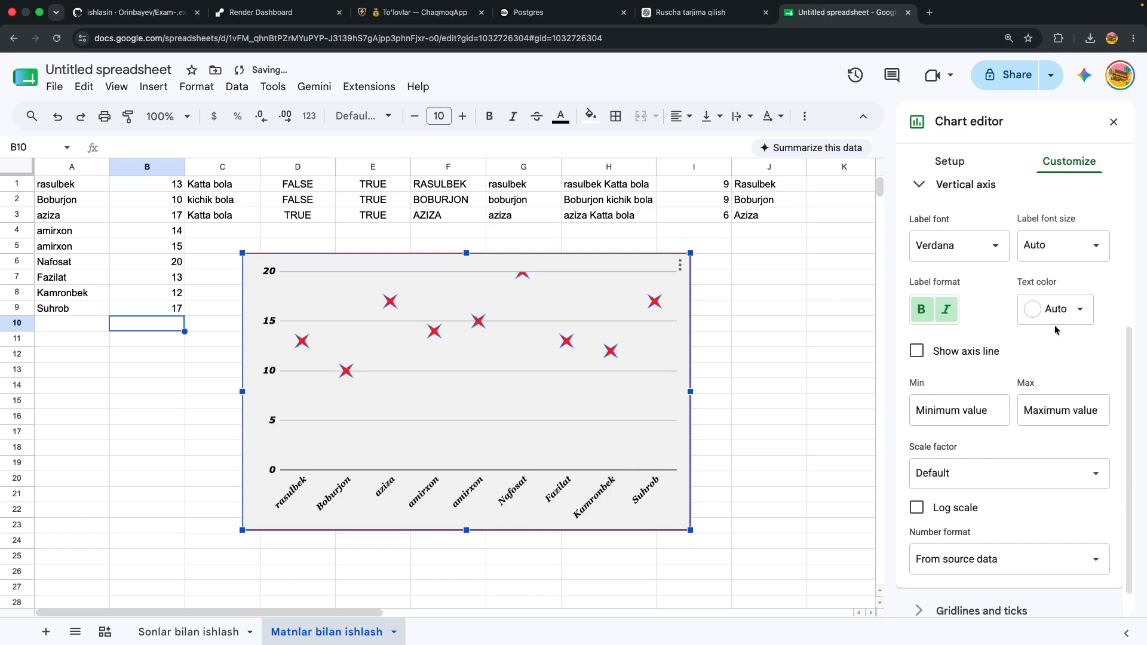
{"action": "left_click", "coordinate": [1070, 315]}
{"action": "left_click", "coordinate": [979, 383]}
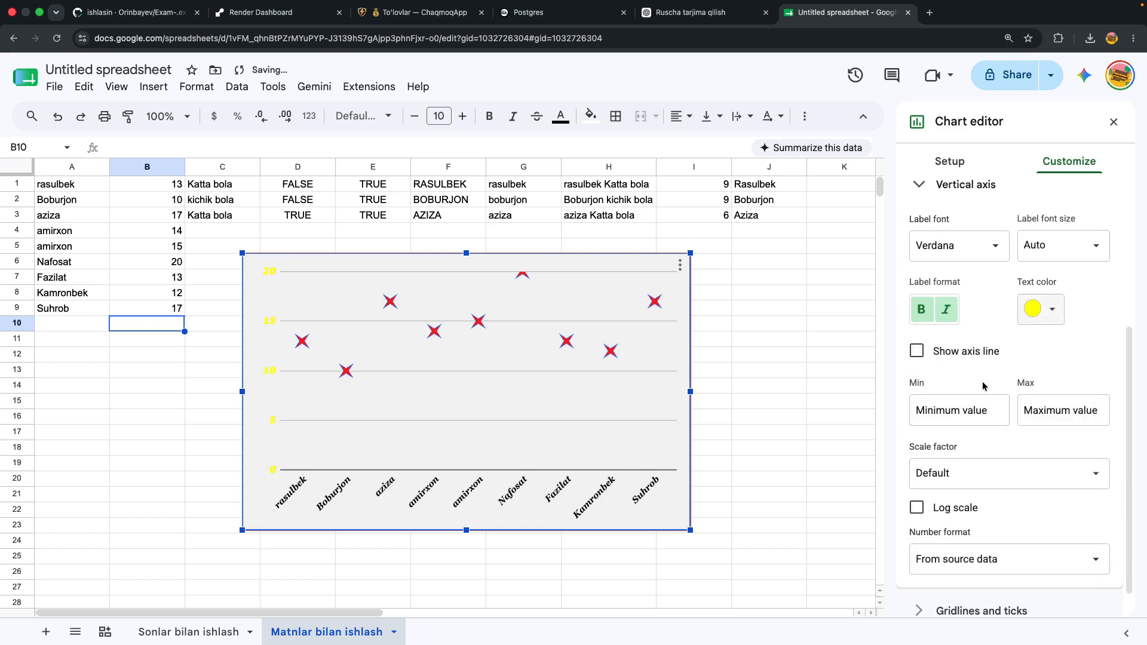
{"action": "left_click", "coordinate": [1050, 310]}
{"action": "left_click", "coordinate": [919, 383]}
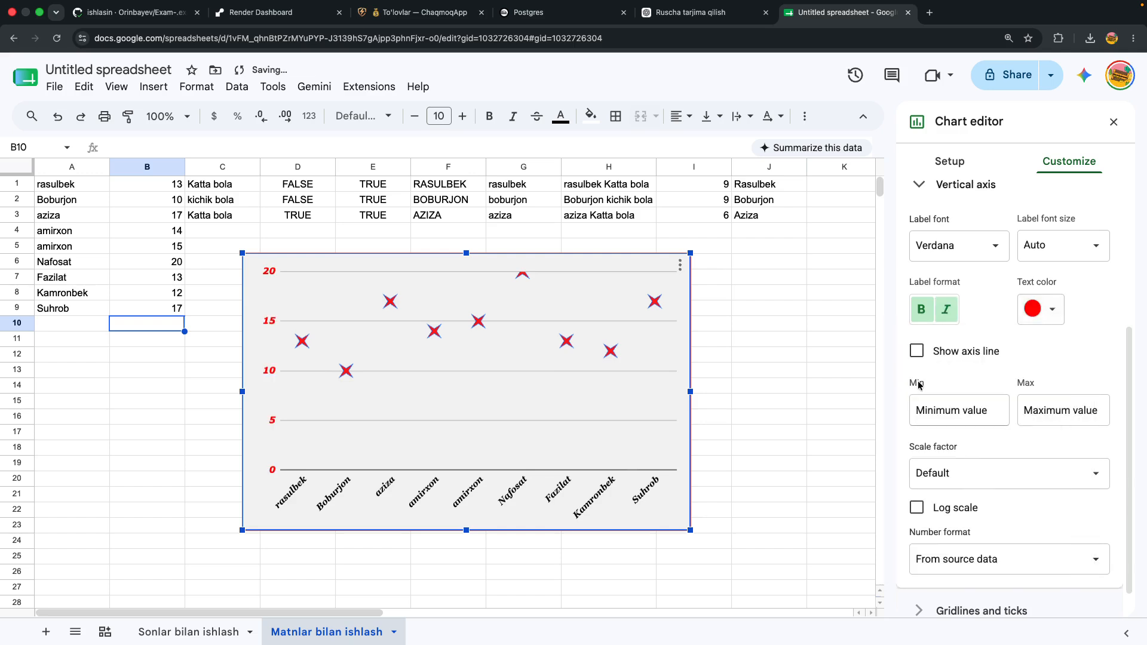
- Set the vertical axis gridlines' major spacing type to Count with a major count of 5
{"action": "scroll", "coordinate": [983, 401], "scroll_direction": "down", "scroll_amount": 2}
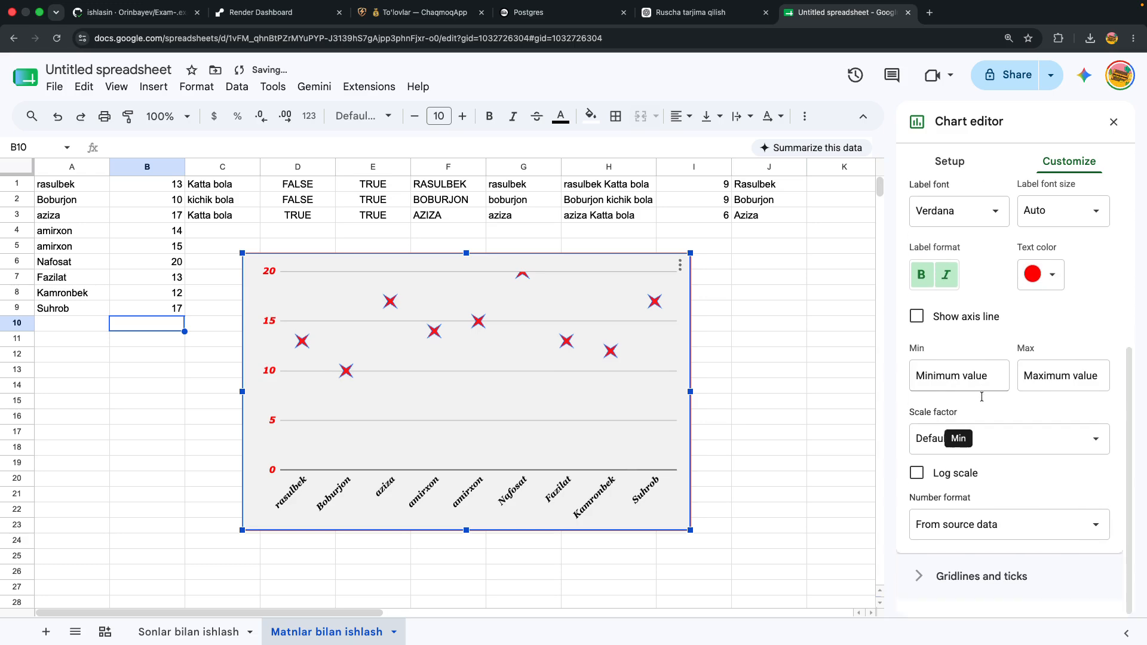
{"action": "left_click", "coordinate": [935, 577]}
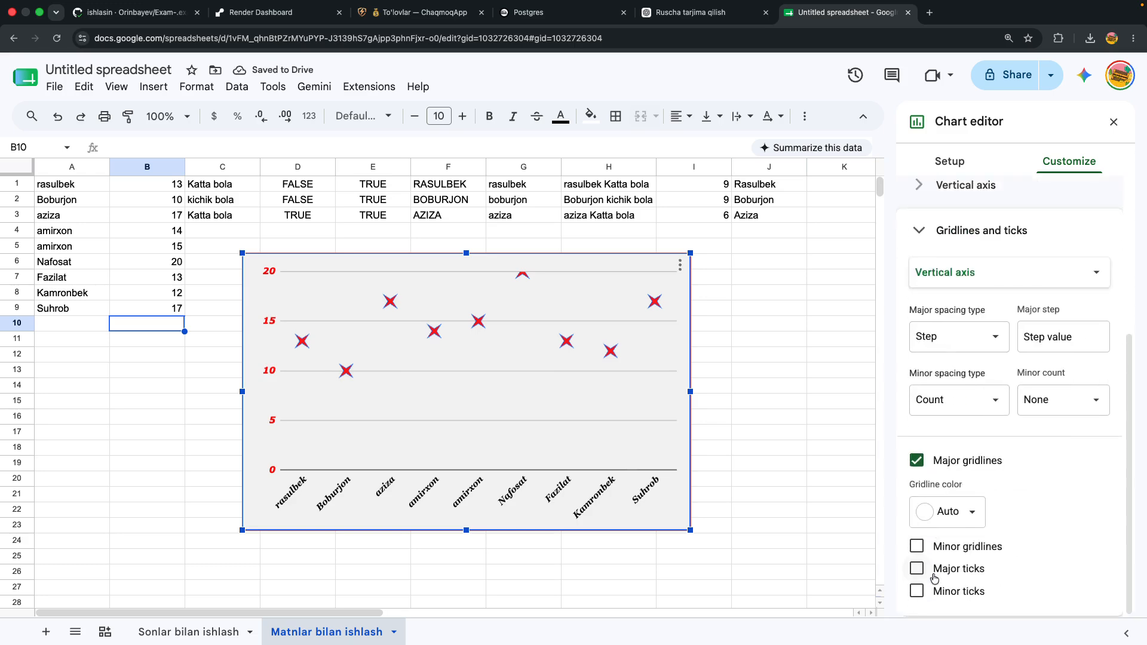
{"action": "left_click", "coordinate": [935, 339]}
{"action": "left_click", "coordinate": [949, 346]}
{"action": "left_click", "coordinate": [956, 337]}
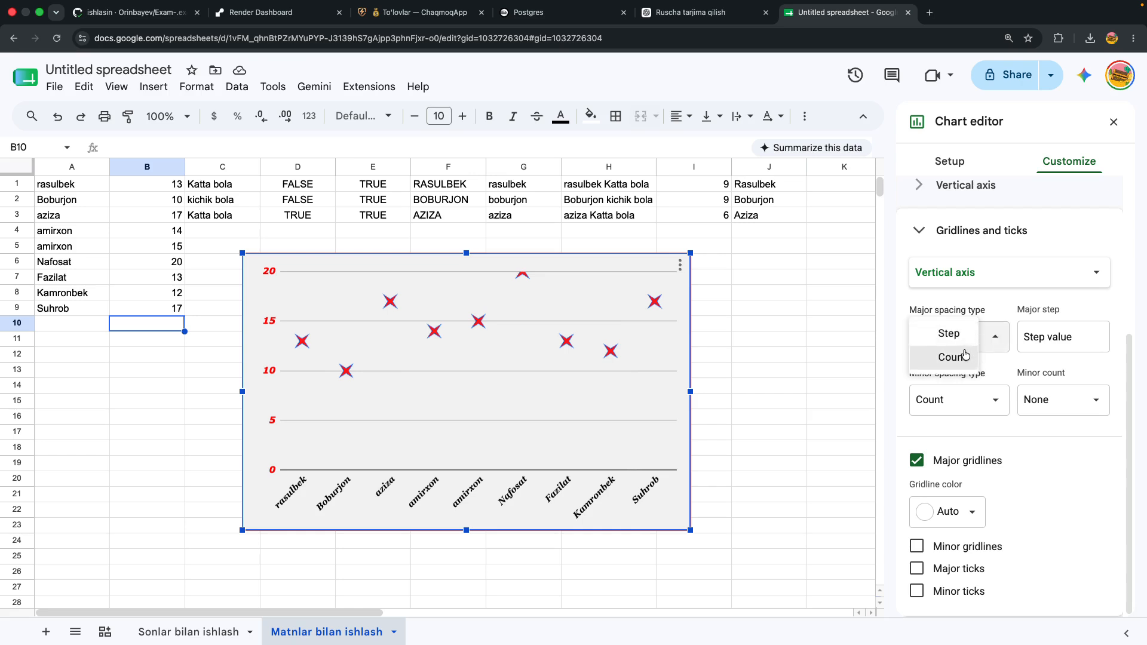
{"action": "left_click", "coordinate": [961, 358]}
{"action": "left_click", "coordinate": [1052, 336]}
{"action": "type", "text": "5"}
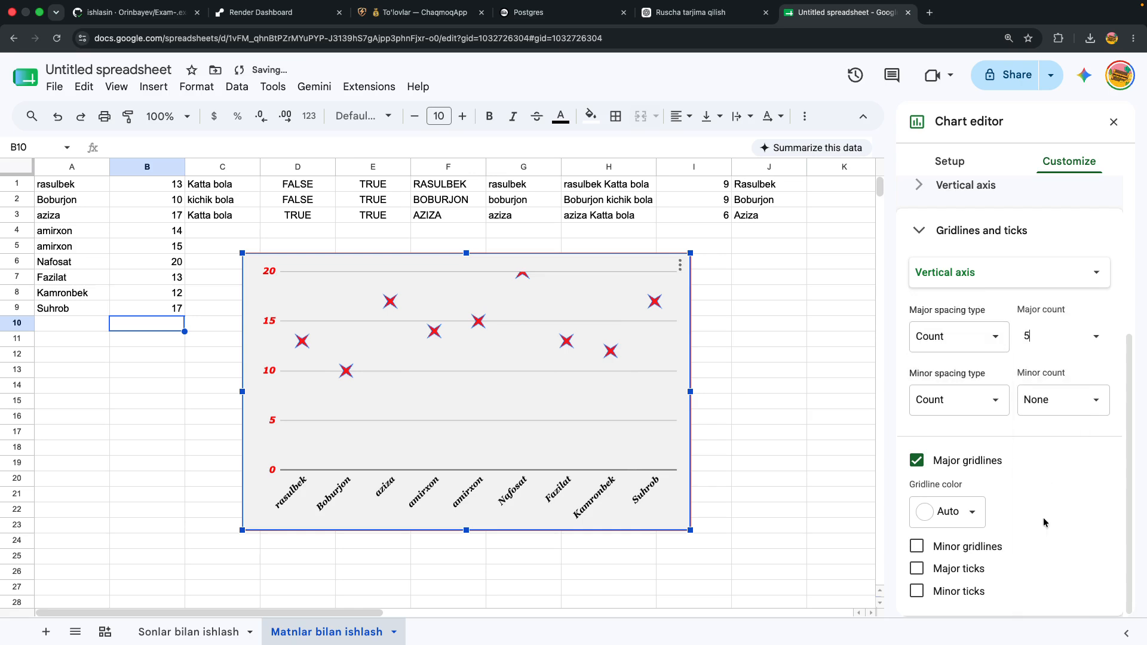
- Color the vertical axis's major gridlines blue, and close the chart editor
{"action": "left_click", "coordinate": [944, 414]}
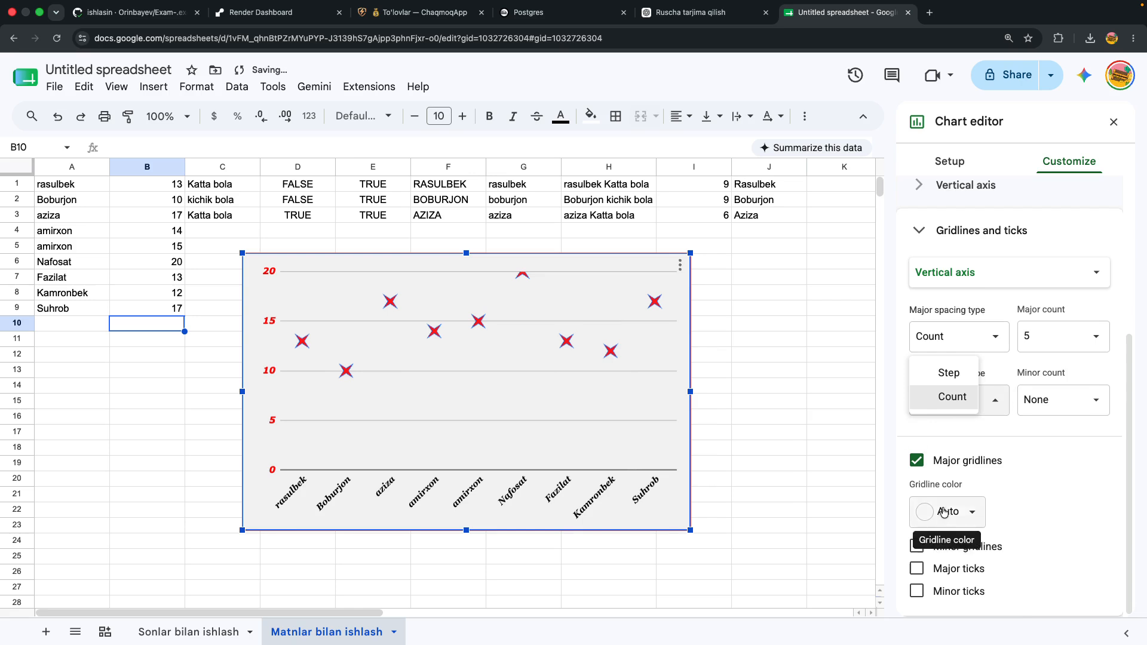
{"action": "left_click", "coordinate": [948, 511]}
{"action": "left_click", "coordinate": [958, 431]}
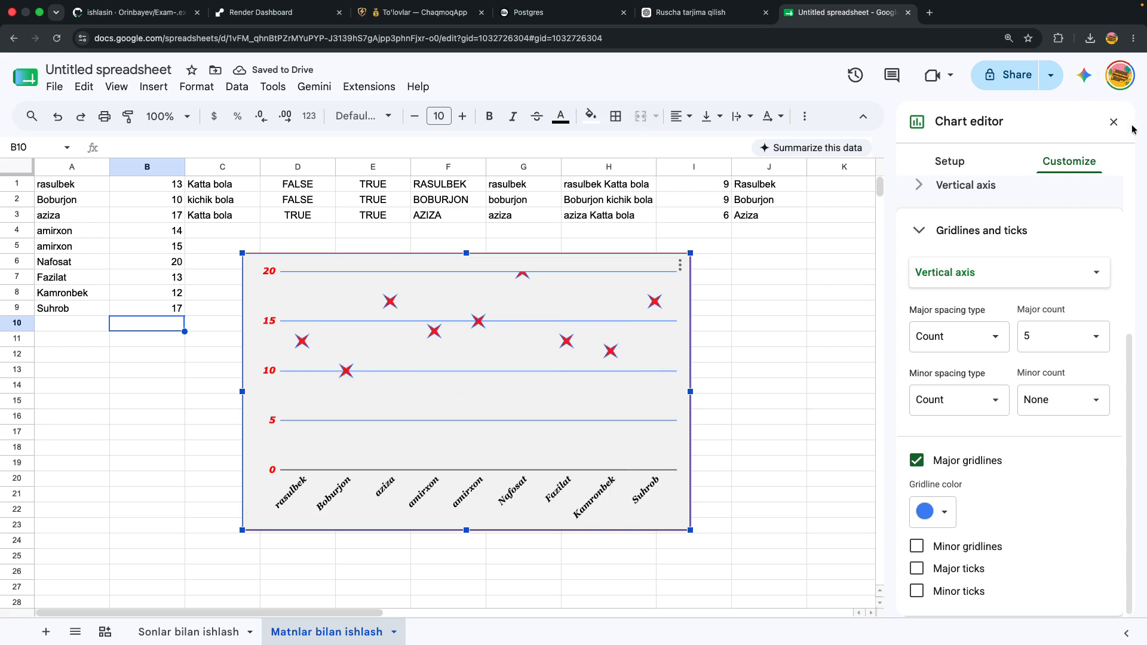
{"action": "left_click", "coordinate": [1113, 122]}
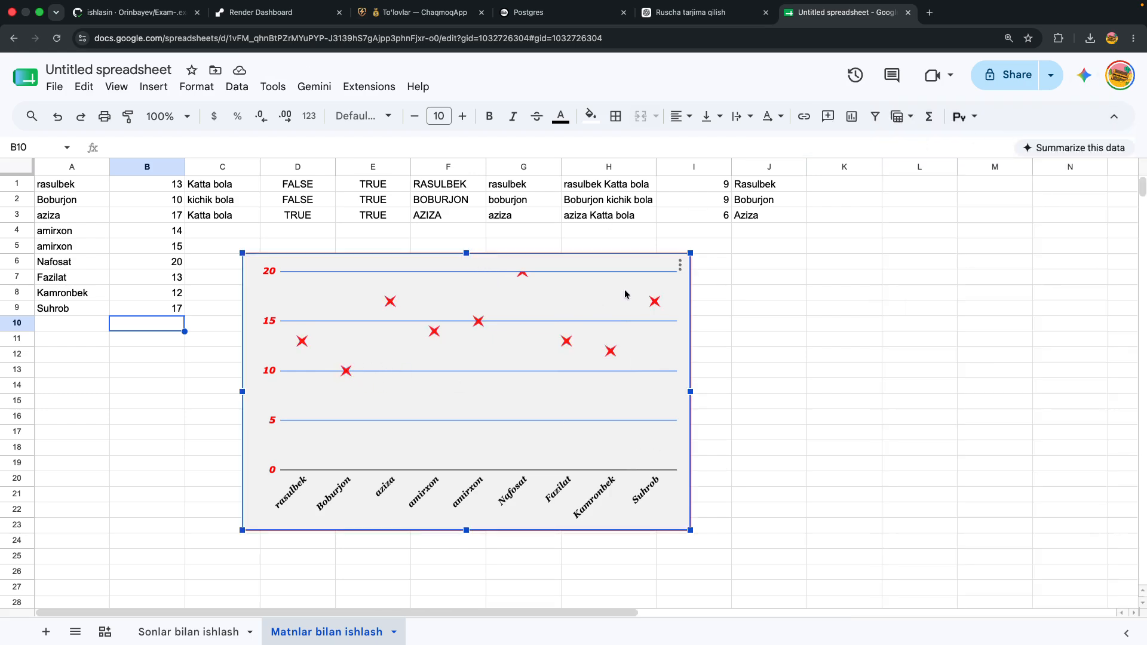
{"action": "left_click", "coordinate": [795, 284]}
{"action": "type", "text": "hover"}
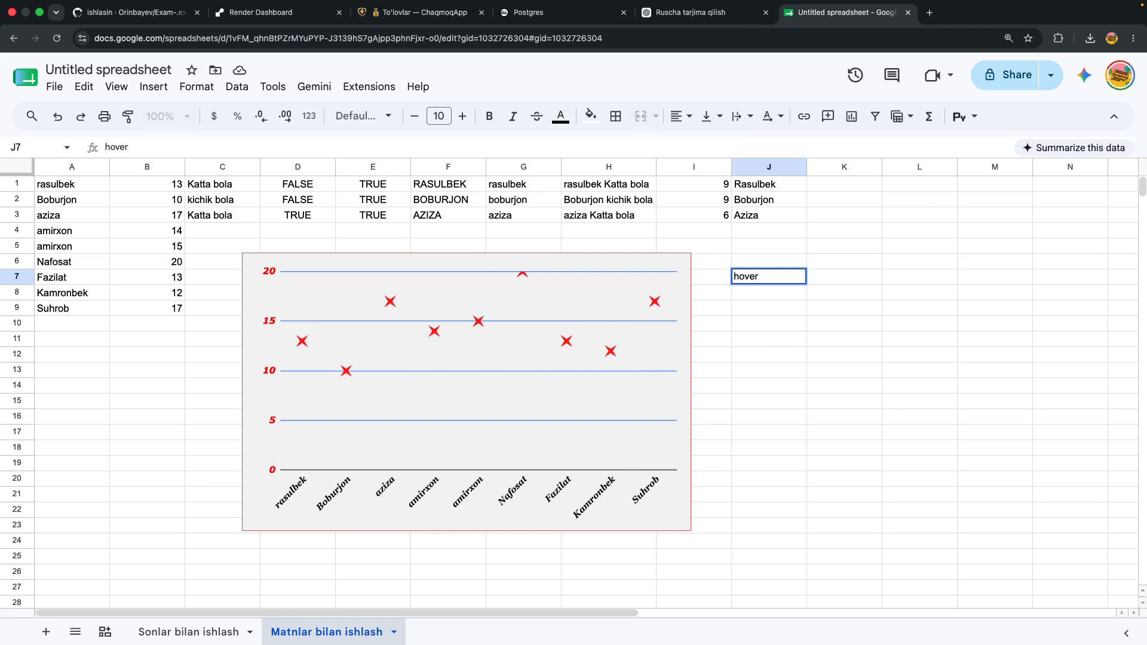
{"action": "key", "text": "BackSpace"}
{"action": "key", "text": "Return"}
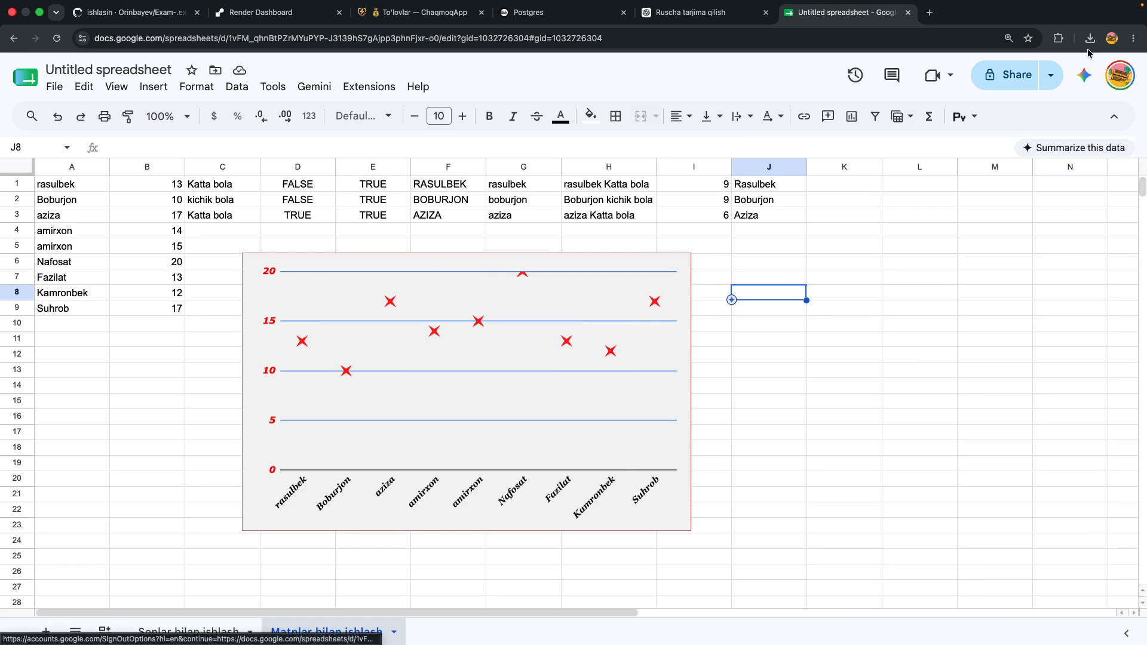
- Switch to Terminal to examine the coding assistant's answer about the files to commit, and return to the browser
{"action": "key", "text": "ctrl+Right"}
{"action": "key", "text": "ctrl+Left"}
{"action": "key", "text": "ctrl+Left"}
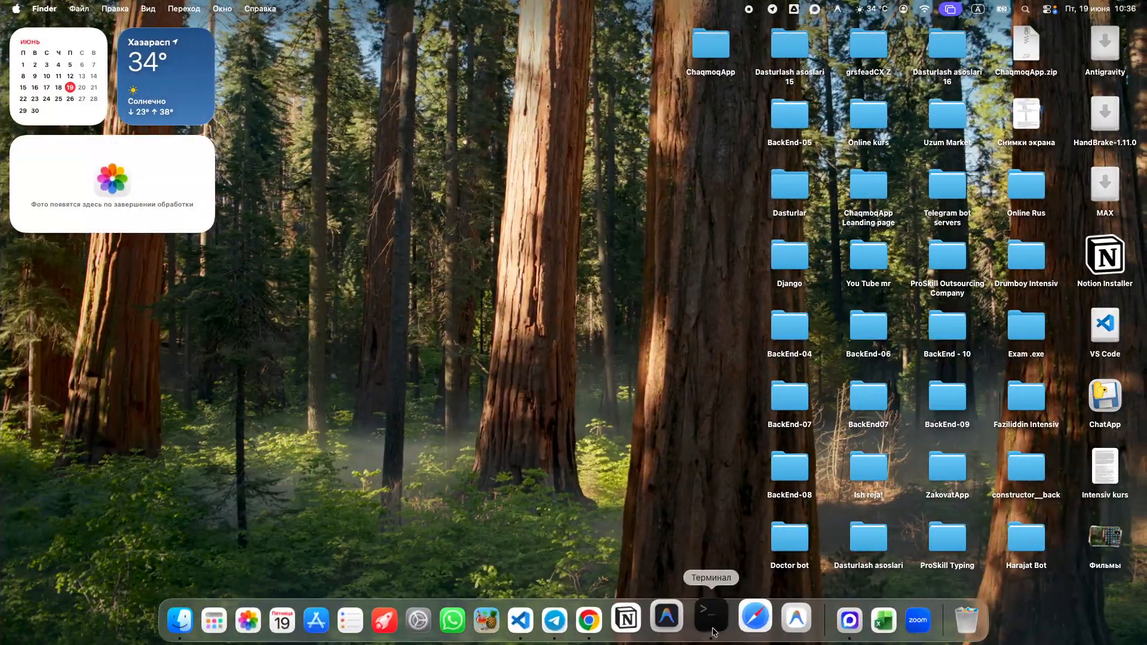
{"action": "left_click", "coordinate": [709, 628]}
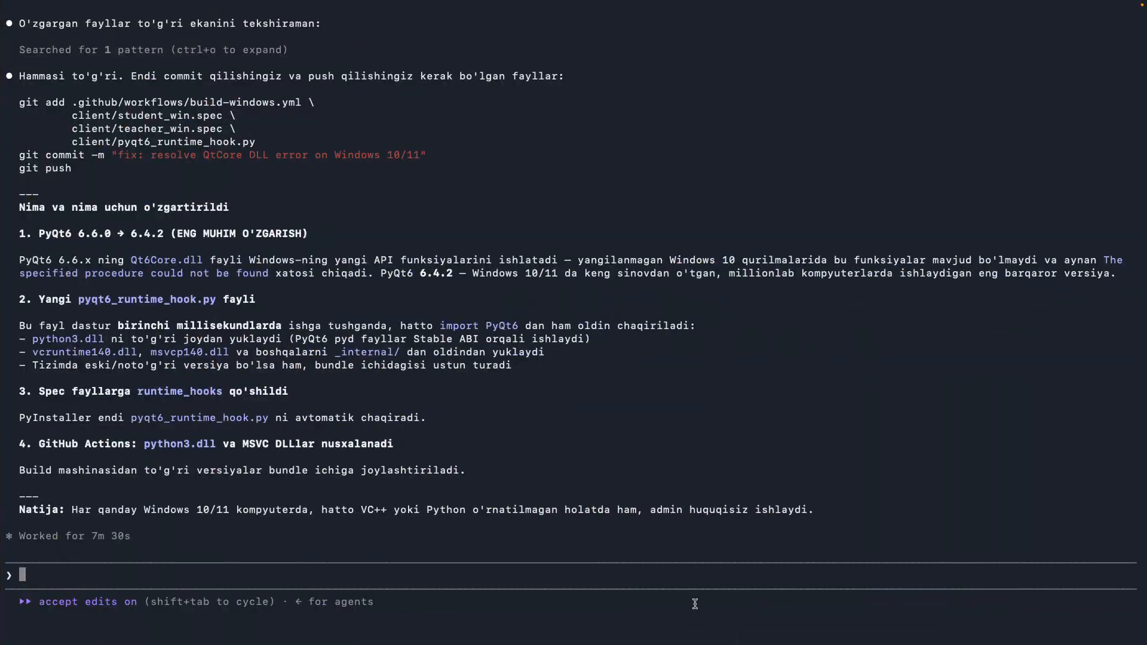
{"action": "key", "text": "ctrl+Up"}
{"action": "left_click", "coordinate": [554, 48]}
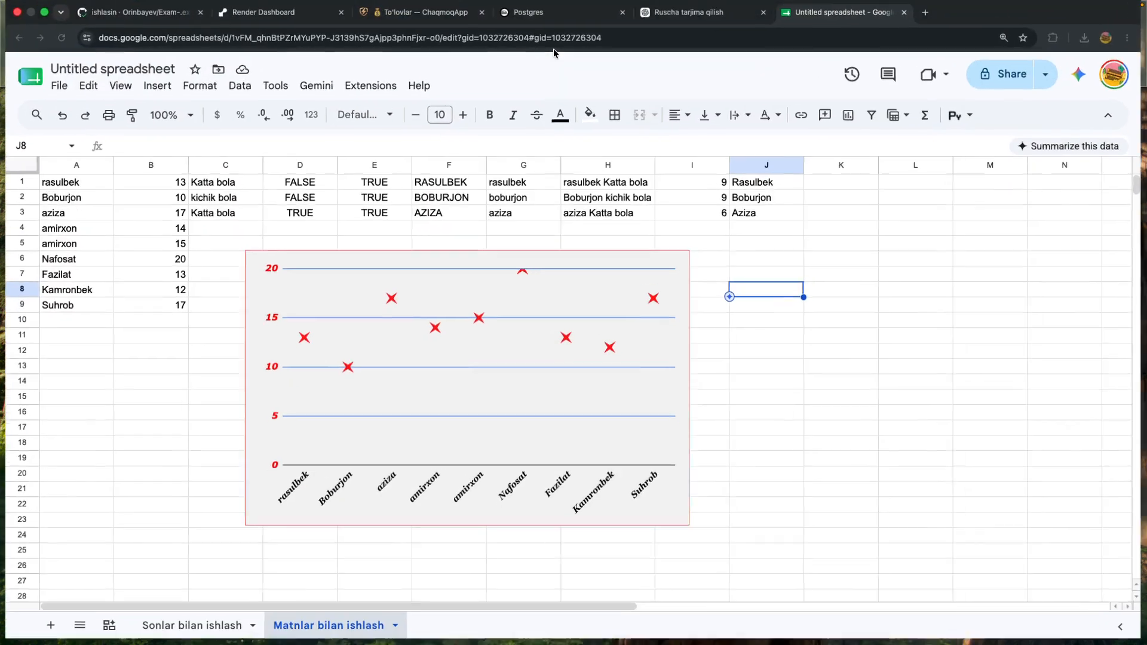
- Open the workflow runs of the Exam-.exe-Zakaz- repository on GitHub, and return to the spreadsheet
{"action": "left_click", "coordinate": [153, 15]}
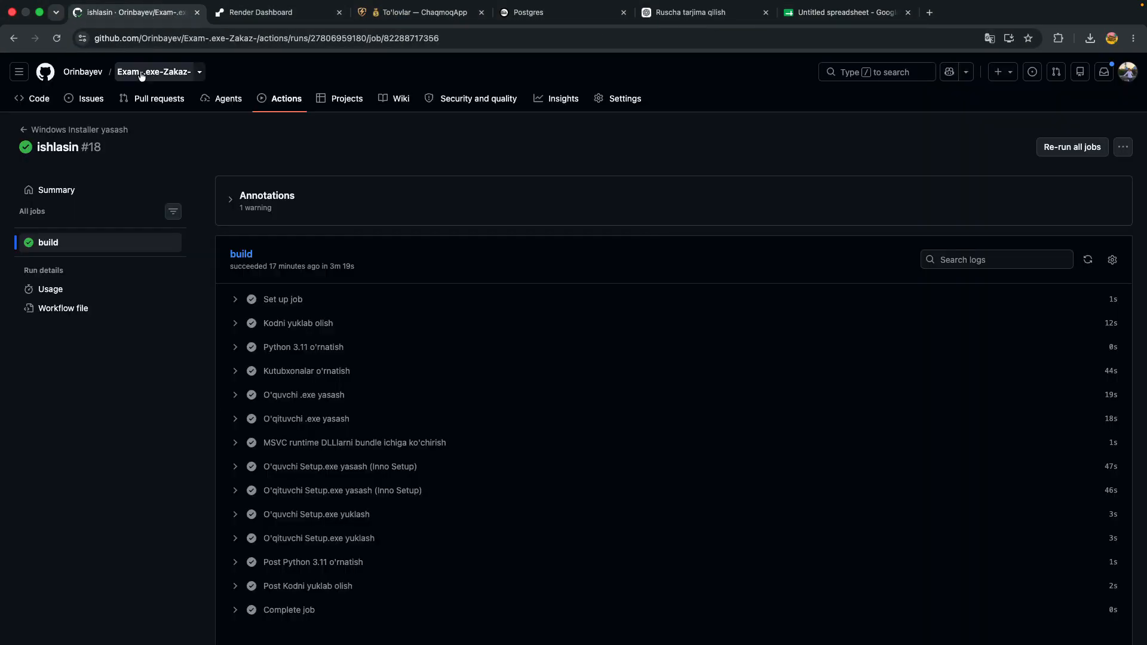
{"action": "left_click", "coordinate": [263, 96]}
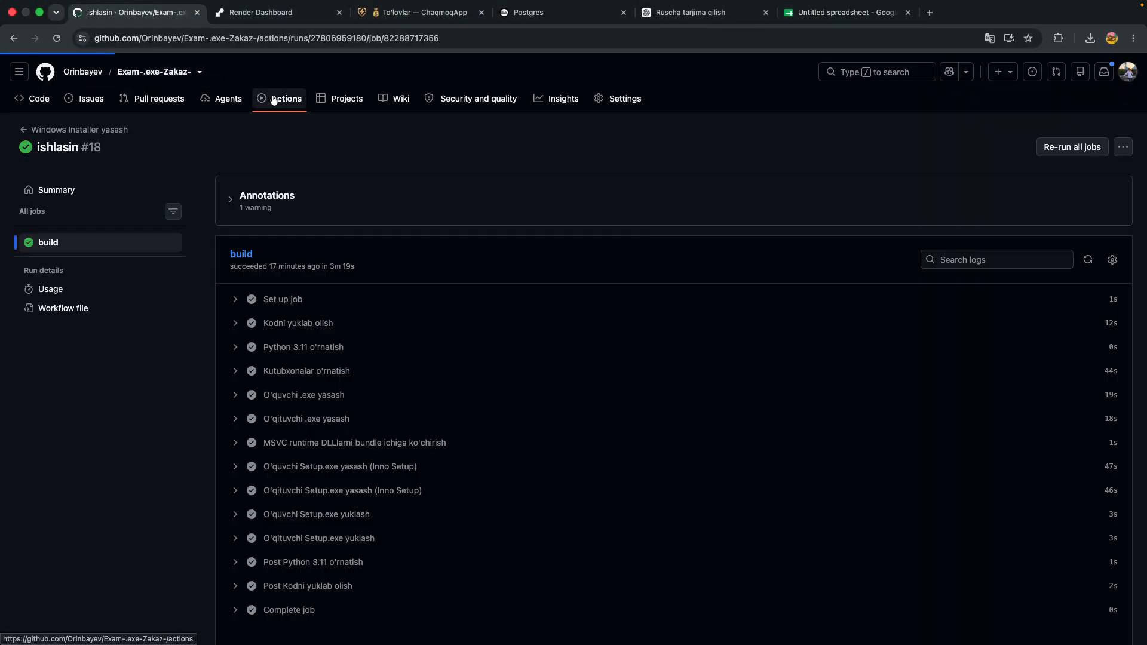
{"action": "key", "text": "ctrl+Left"}
{"action": "key", "text": "ctrl+Right"}
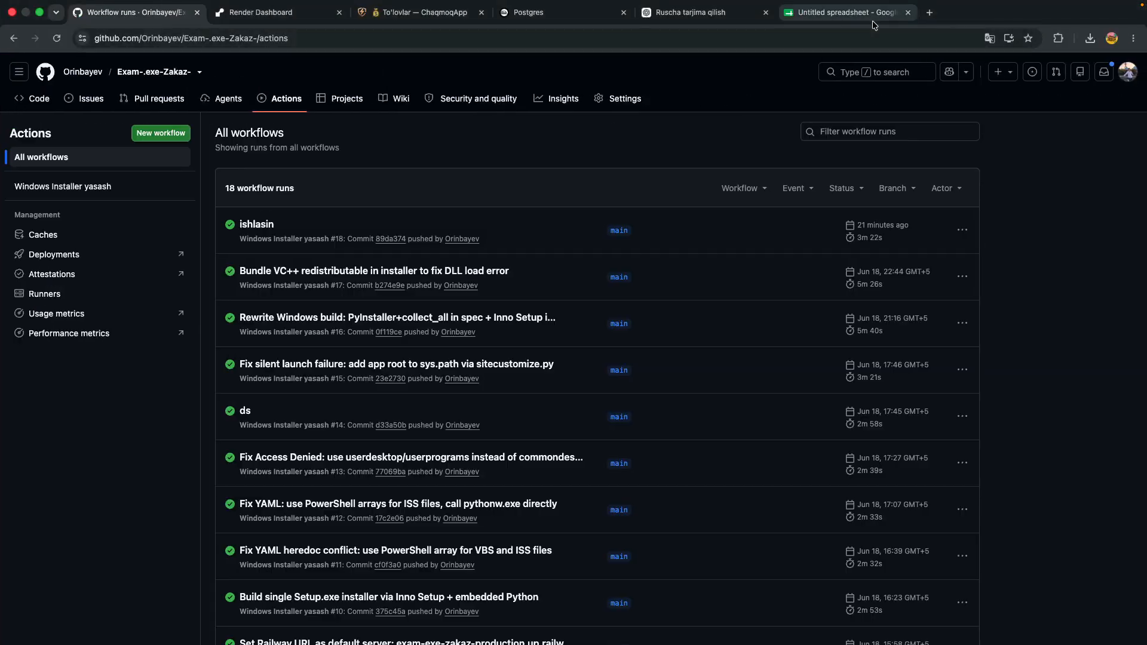
{"action": "left_click", "coordinate": [873, 18]}
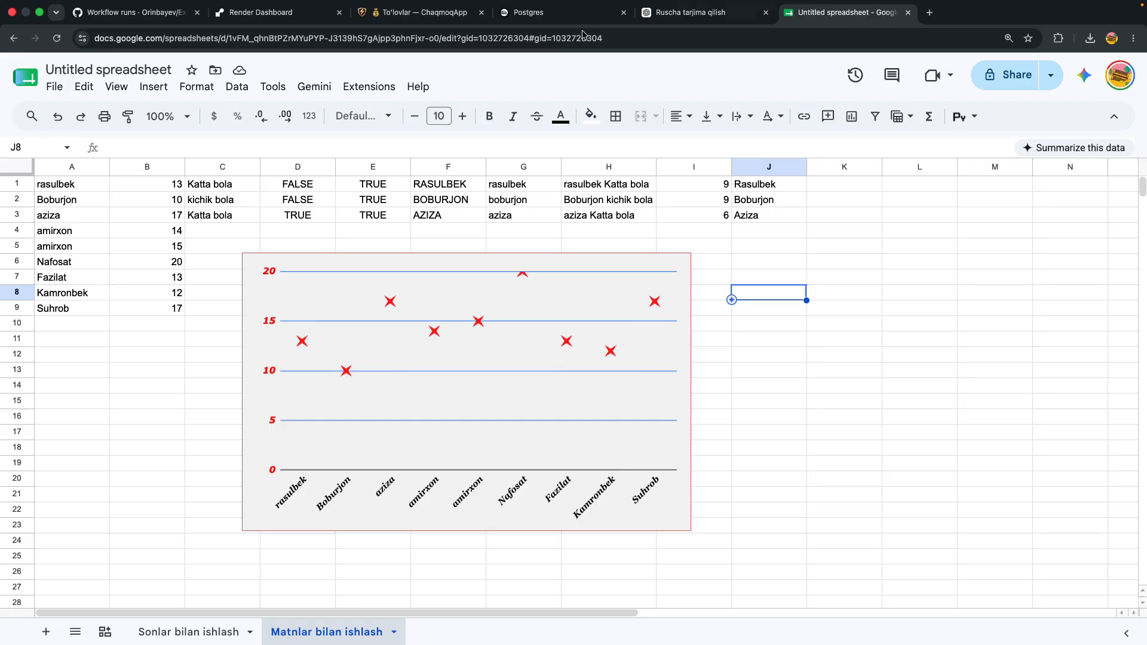
{"action": "left_click", "coordinate": [137, 14]}
{"action": "key", "text": "ctrl+9"}
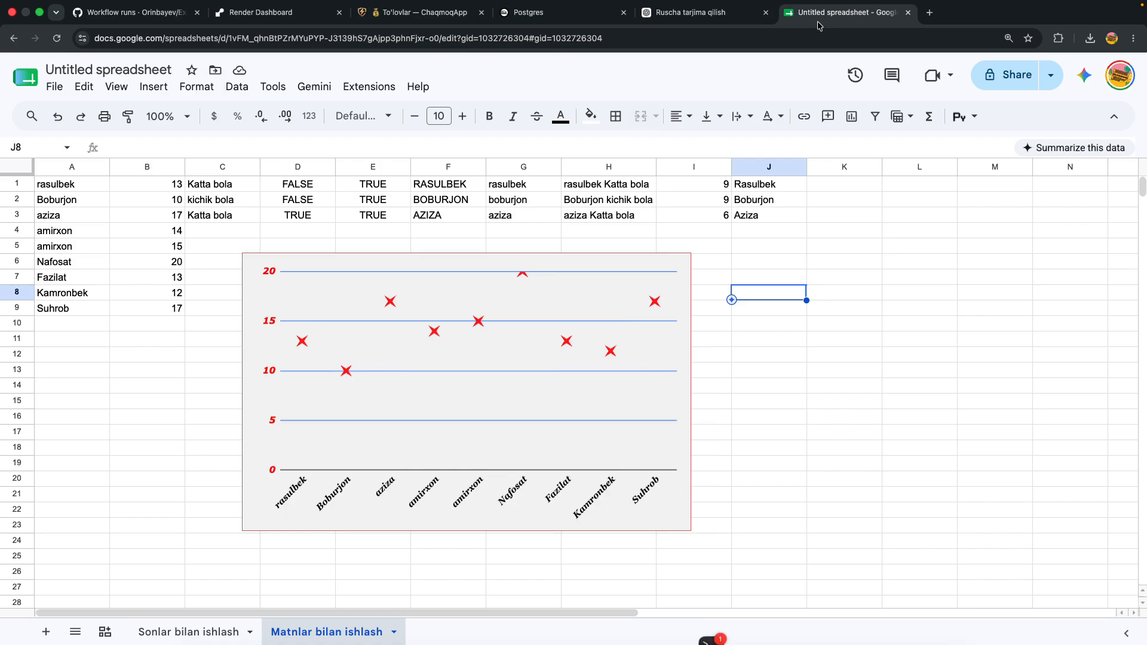
- Switch to Visual Studio Code, stage all project changes with git add ., and commit them with the message "dsfsd"
{"action": "key", "text": "ctrl+Left"}
{"action": "key", "text": "ctrl+Left"}
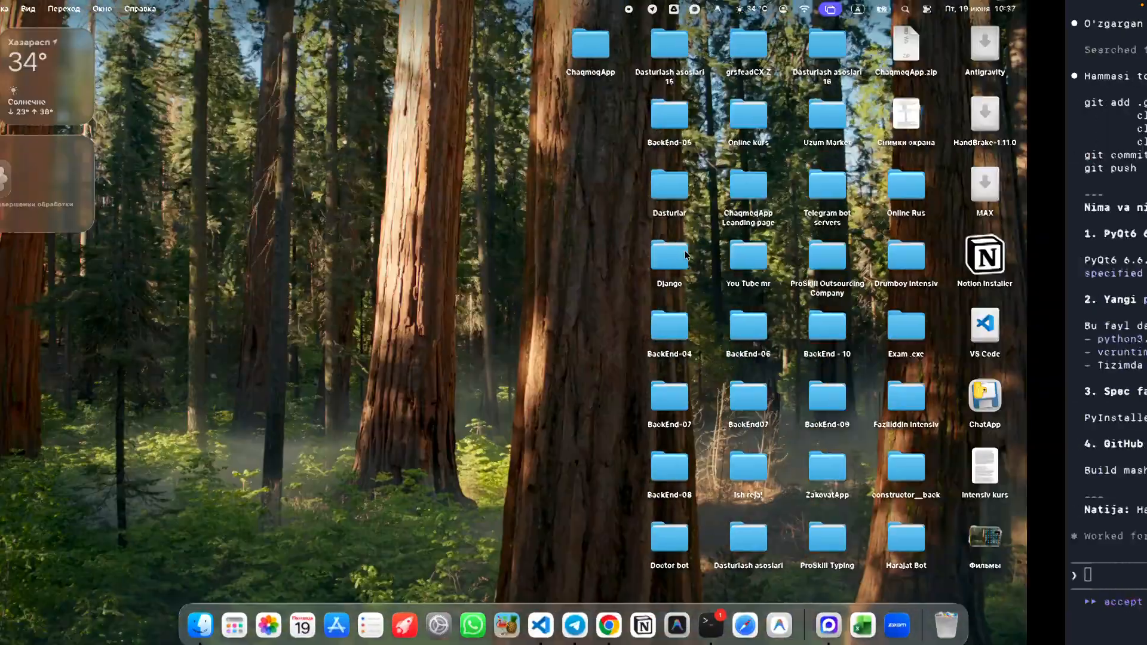
{"action": "key", "text": "ctrl+Right"}
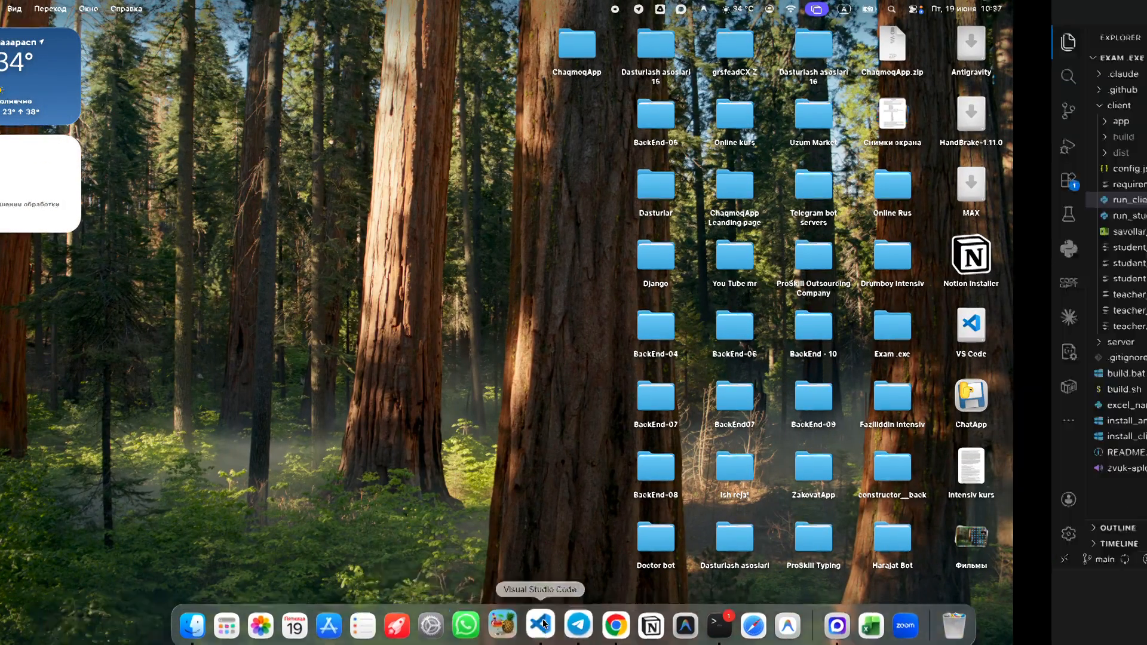
{"action": "type", "text": "git a"}
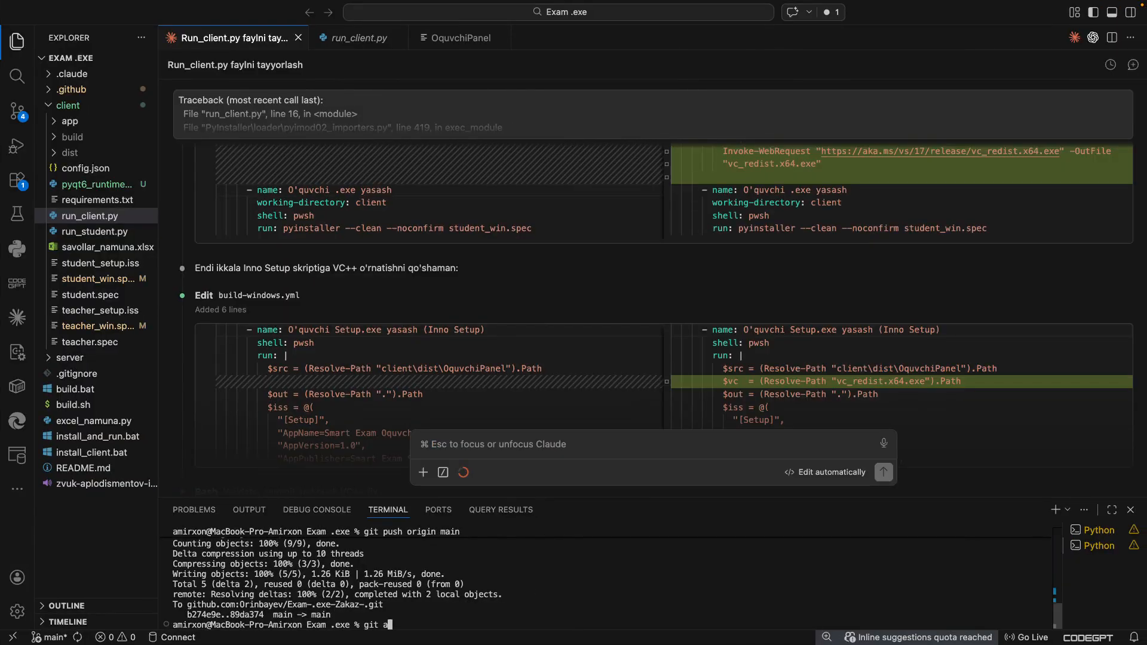
{"action": "type", "text": "dd ."}
{"action": "key", "text": "Return"}
{"action": "type", "text": "git commit 0"}
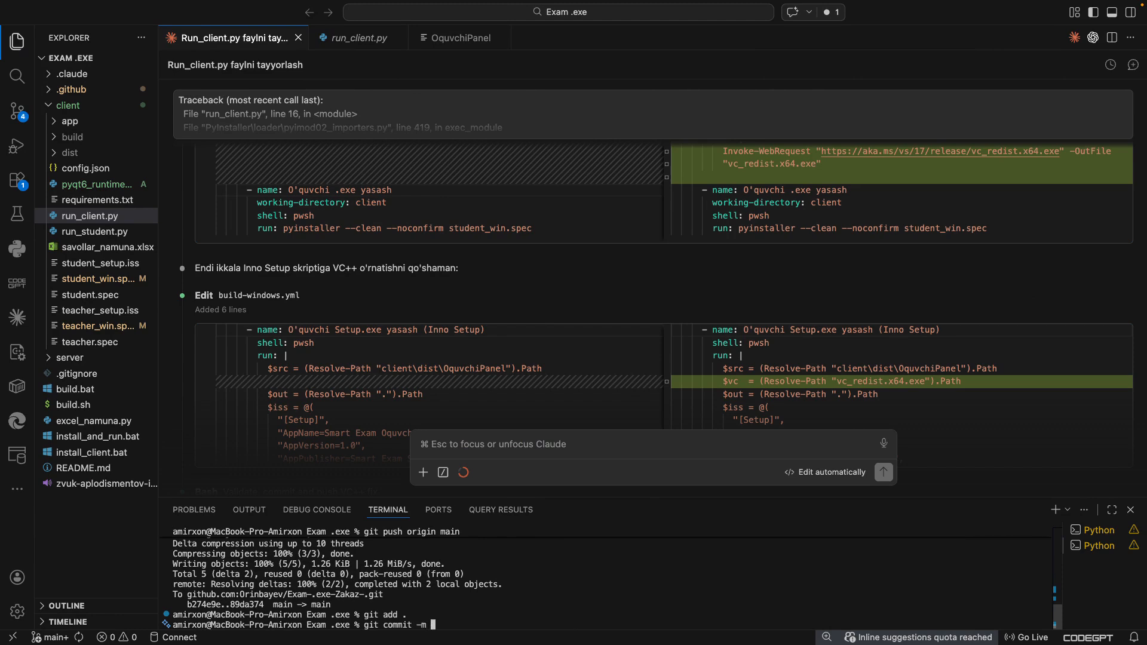
{"action": "type", "text": "\"dsfsd\""}
{"action": "key", "text": "Return"}
- Push the commit to the main branch of origin, and switch back to the spreadsheet in the browser
{"action": "type", "text": "git p"}
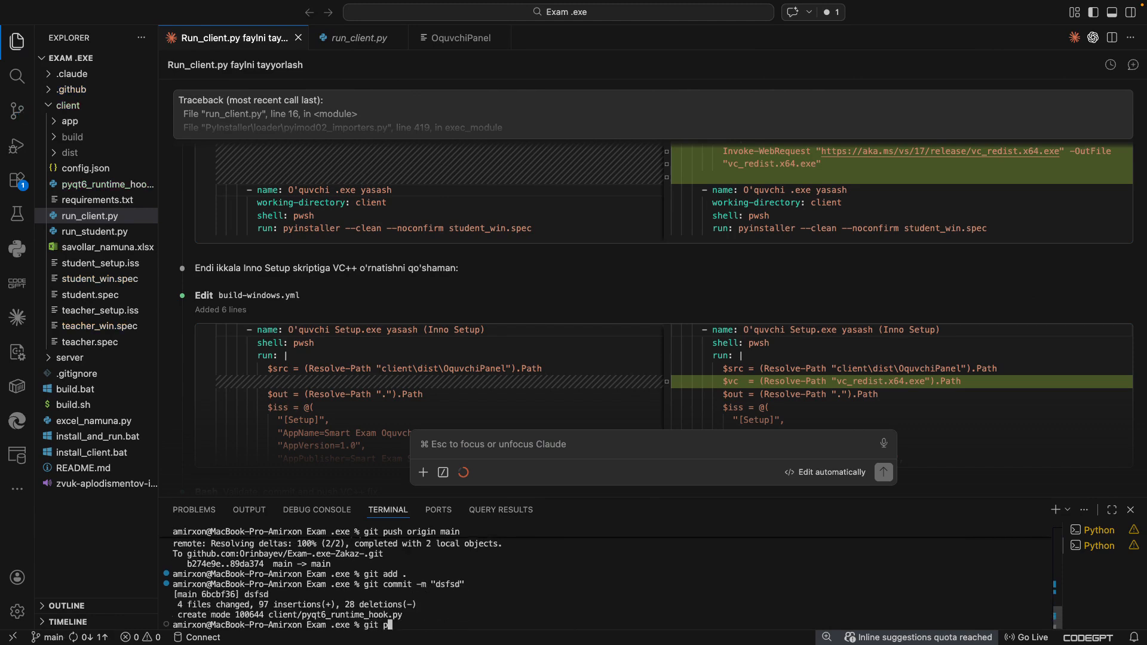
{"action": "type", "text": "s"}
{"action": "key", "text": "BackSpace"}
{"action": "type", "text": "ush origin mai"}
{"action": "key", "text": "ctrl+Right"}
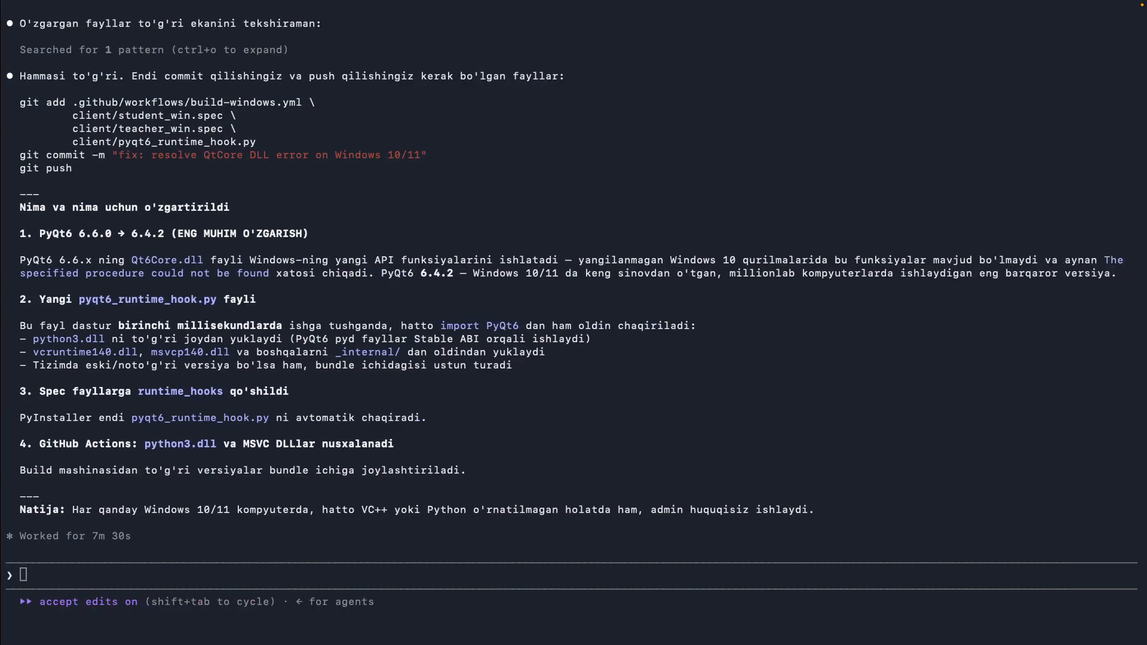
{"action": "key", "text": "ctrl+Left"}
{"action": "key", "text": "ctrl+Left"}
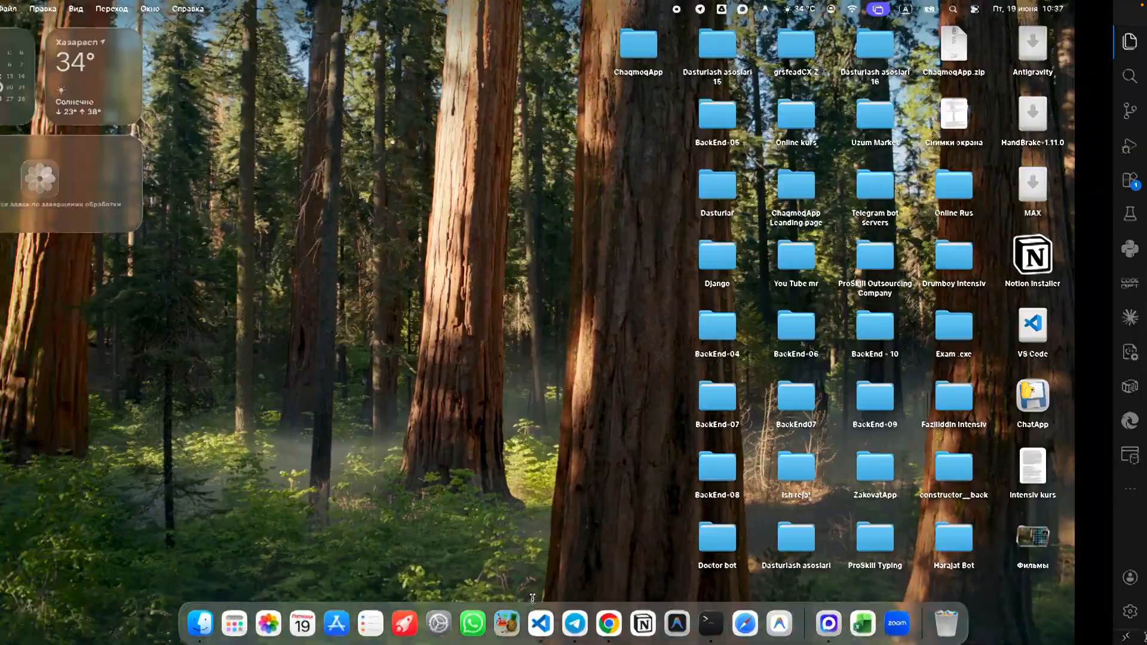
{"action": "key", "text": "ctrl+Right"}
{"action": "key", "text": "ctrl+Right"}
{"action": "key", "text": "ctrl+Right"}
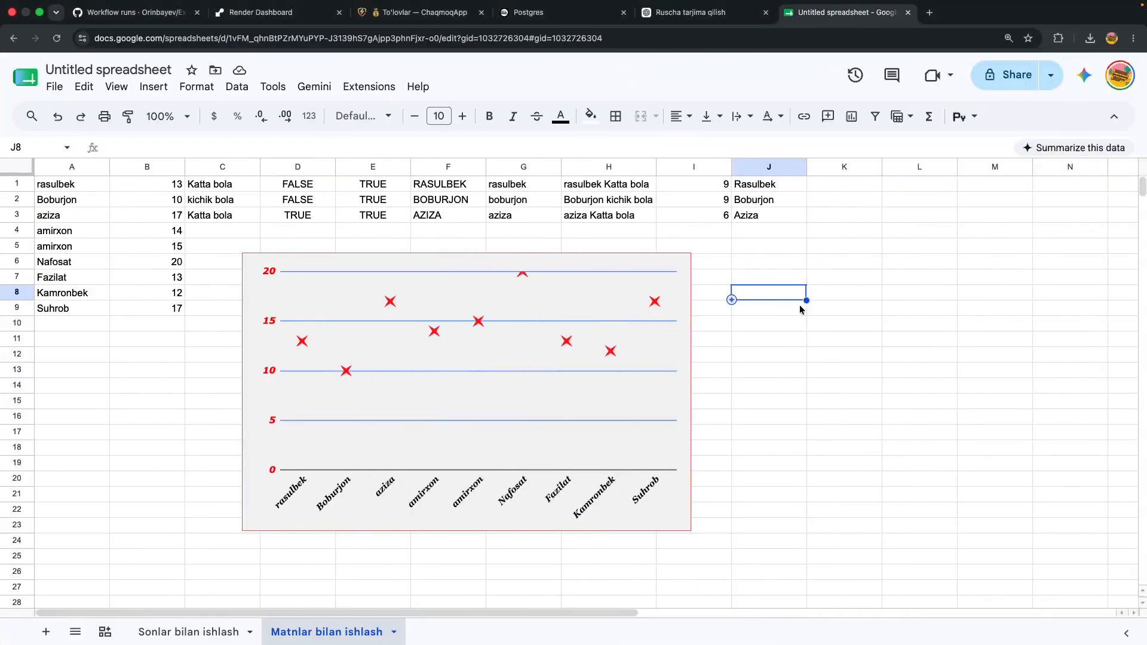
- Open the scatter chart for editing, look over its customization sections, and close the chart editor
{"action": "left_click", "coordinate": [662, 273]}
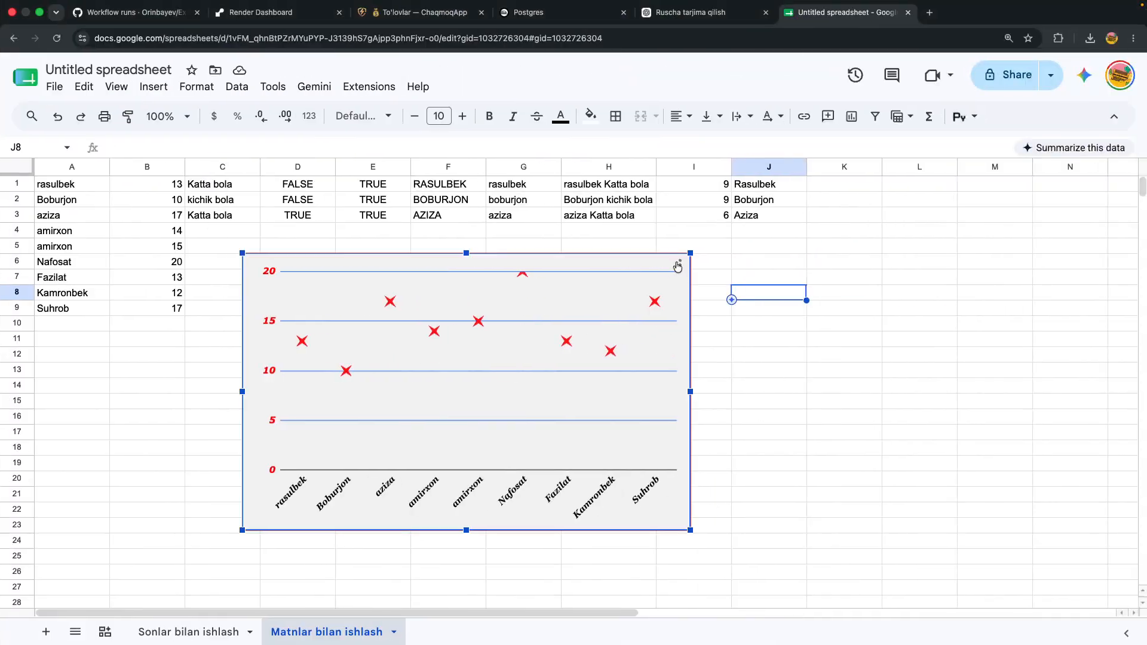
{"action": "left_click", "coordinate": [682, 263]}
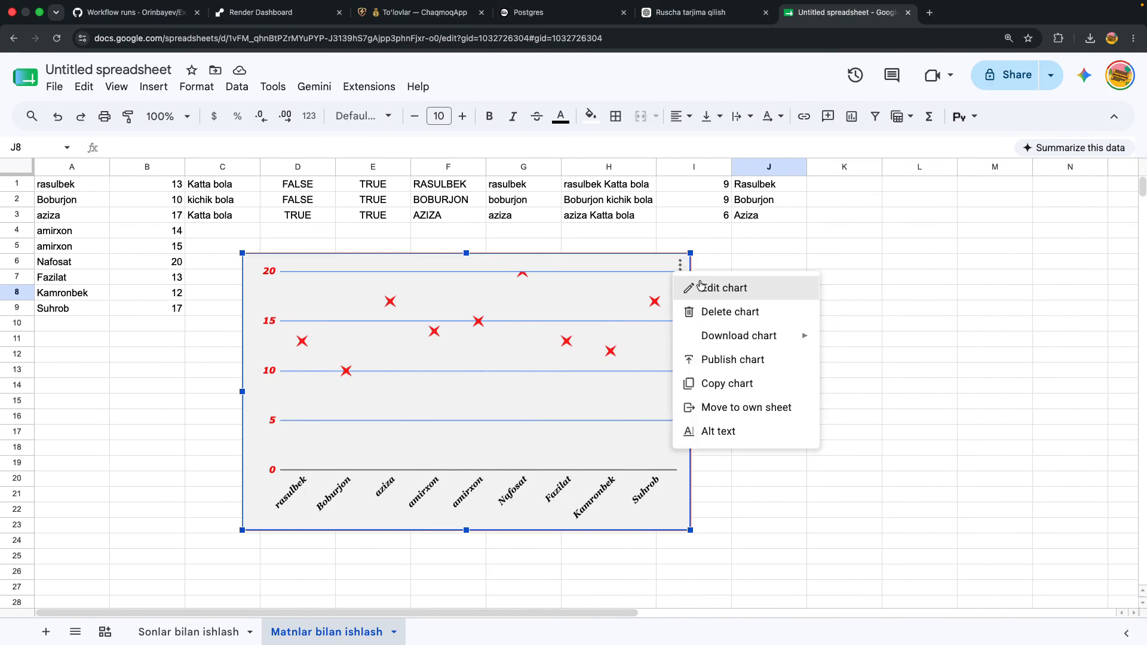
{"action": "left_click", "coordinate": [705, 288]}
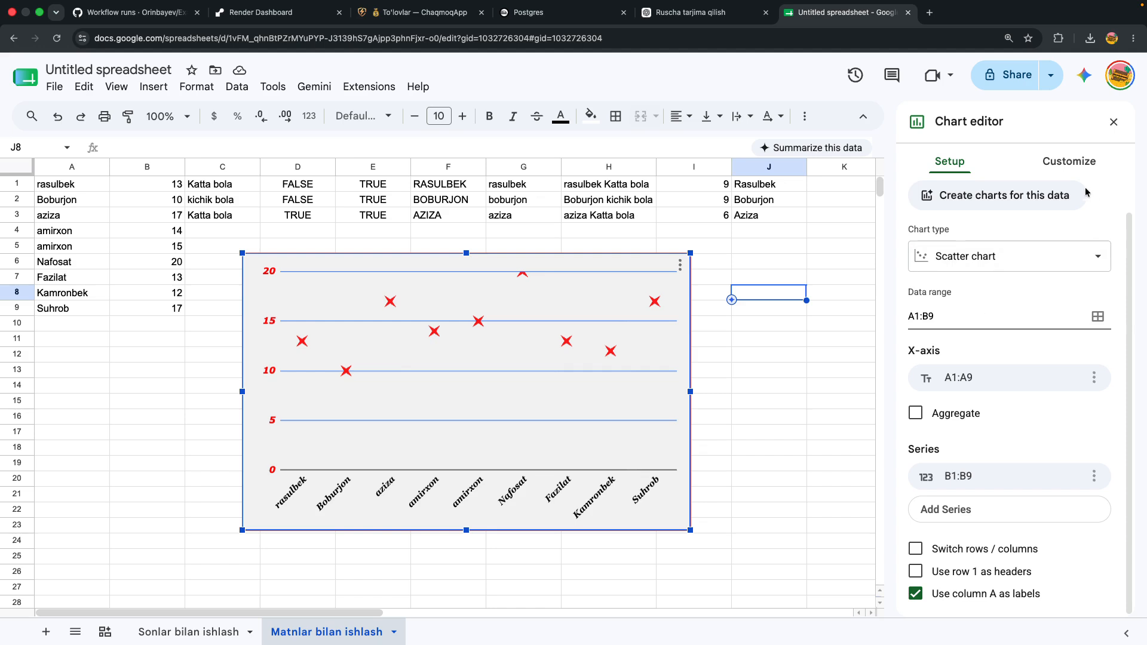
{"action": "left_click", "coordinate": [1065, 165]}
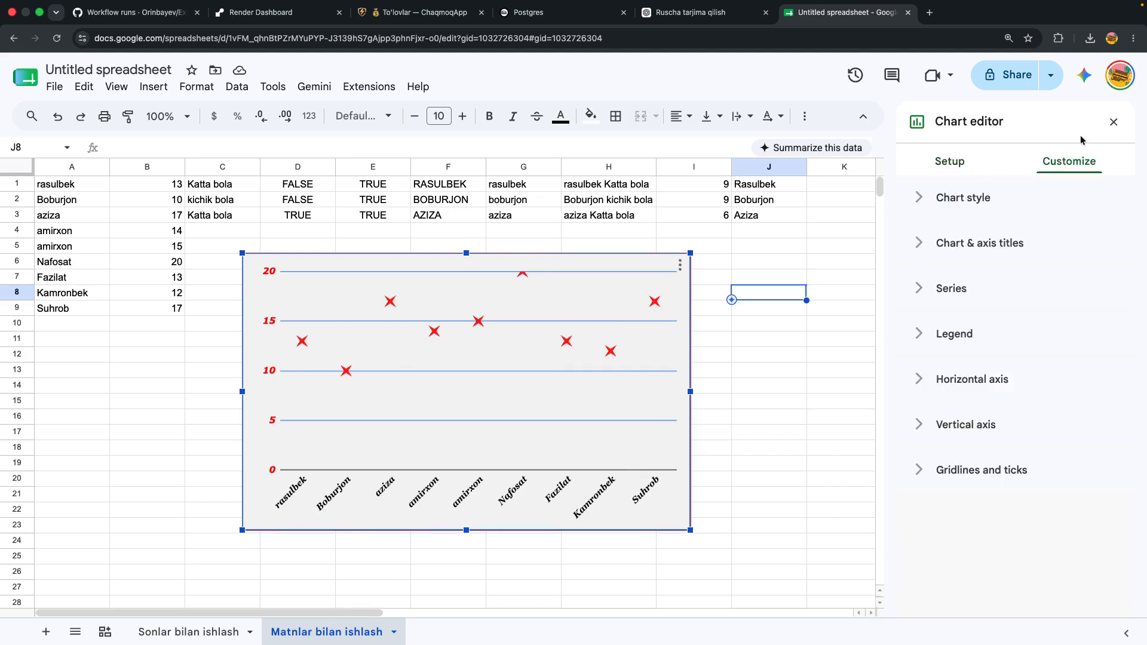
{"action": "left_click", "coordinate": [1110, 125]}
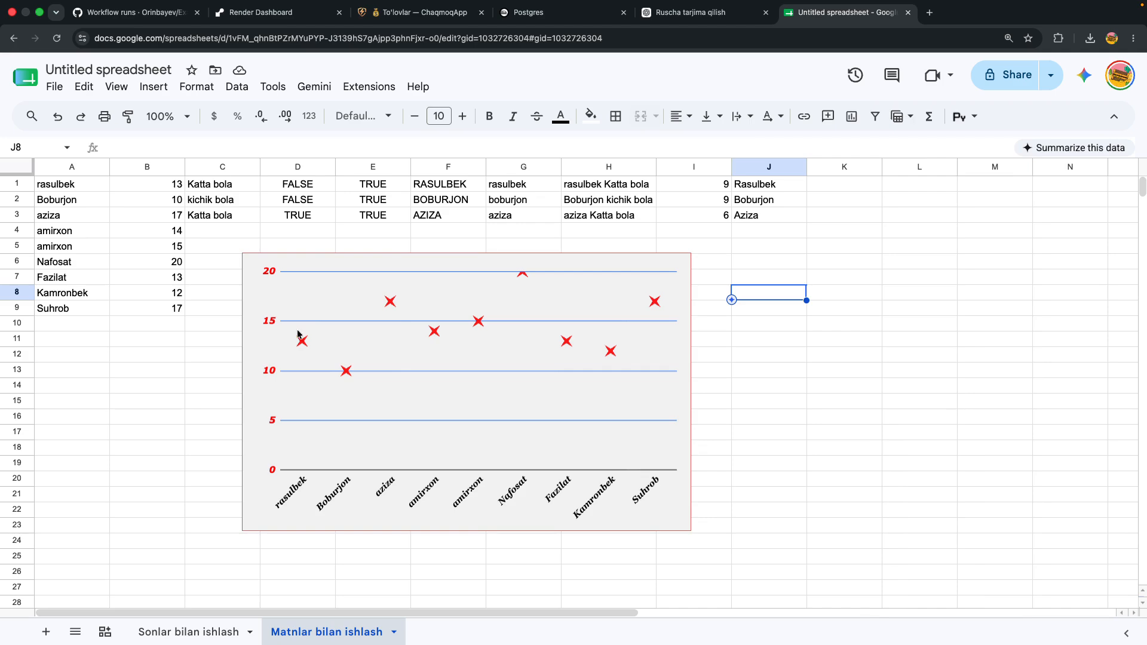
- Copy the names and numbers in the range A1:B9 of the Matnlar bilan ishlash sheet
{"action": "scroll", "coordinate": [776, 332], "scroll_direction": "right", "scroll_amount": 5}
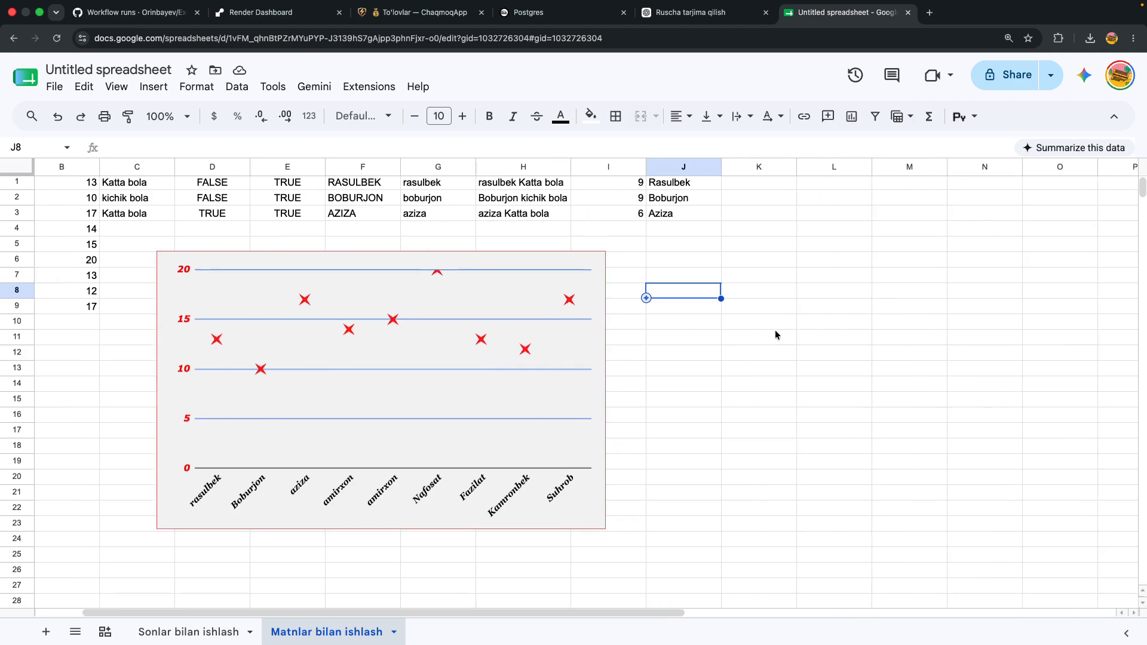
{"action": "scroll", "coordinate": [742, 336], "scroll_direction": "left", "scroll_amount": 5}
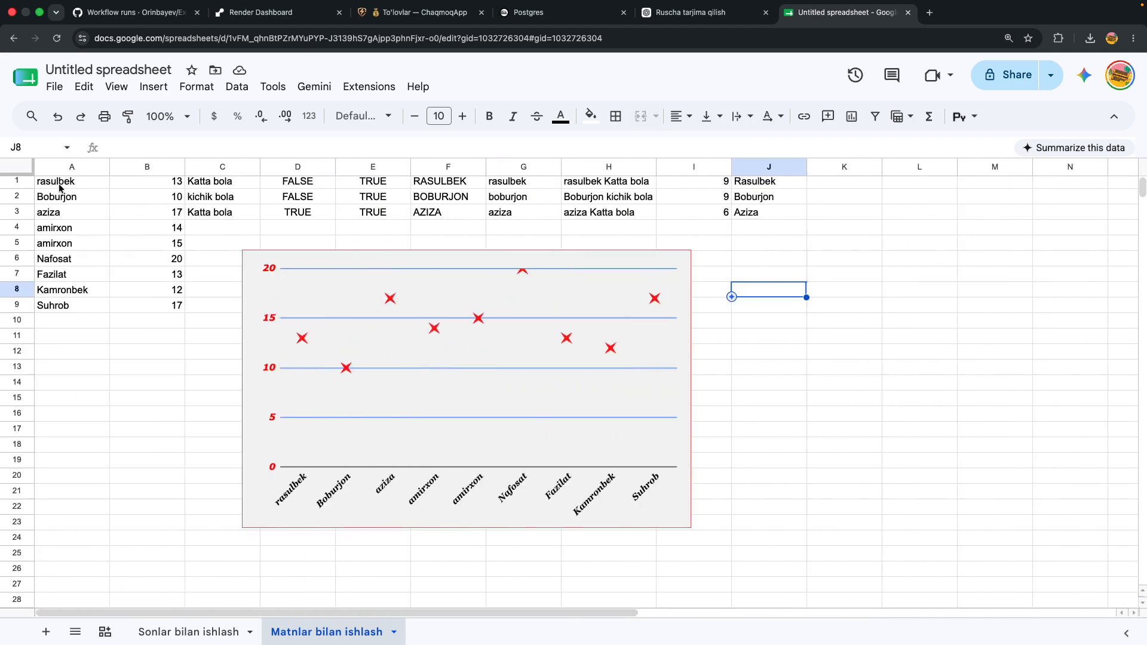
{"action": "left_click_drag", "start_coordinate": [53, 181], "coordinate": [133, 310]}
{"action": "key", "text": "ctrl+Right"}
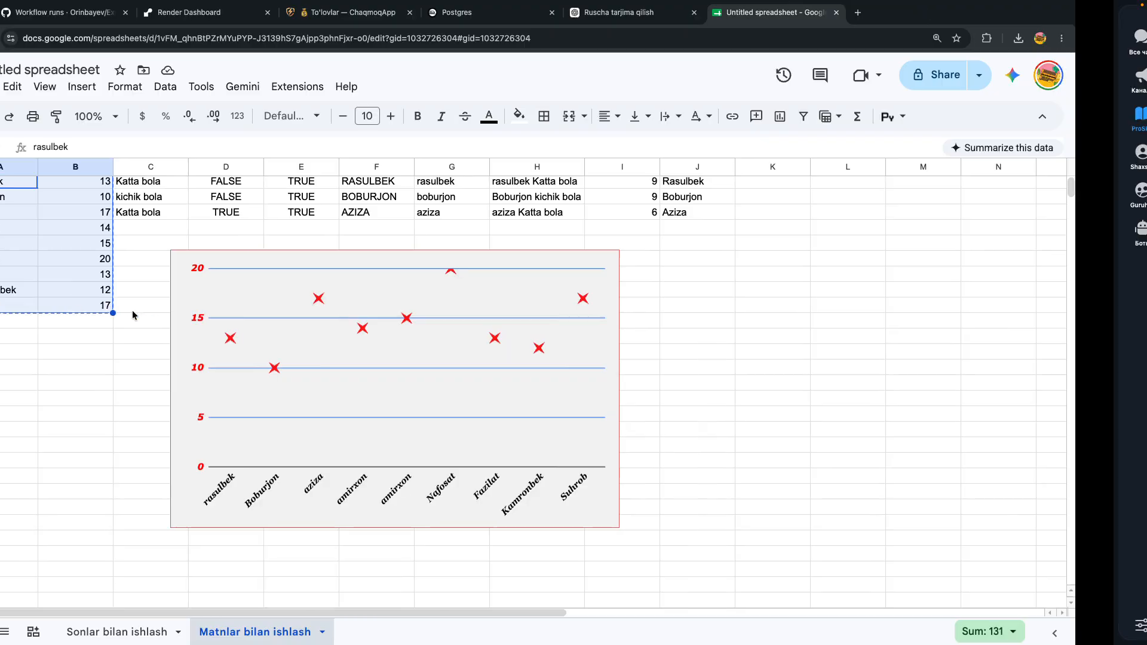
{"action": "key", "text": "ctrl+Left"}
{"action": "key", "text": "super+c"}
{"action": "scroll", "coordinate": [683, 220], "scroll_direction": "right", "scroll_amount": 1}
{"action": "scroll", "coordinate": [682, 217], "scroll_direction": "right", "scroll_amount": 10}
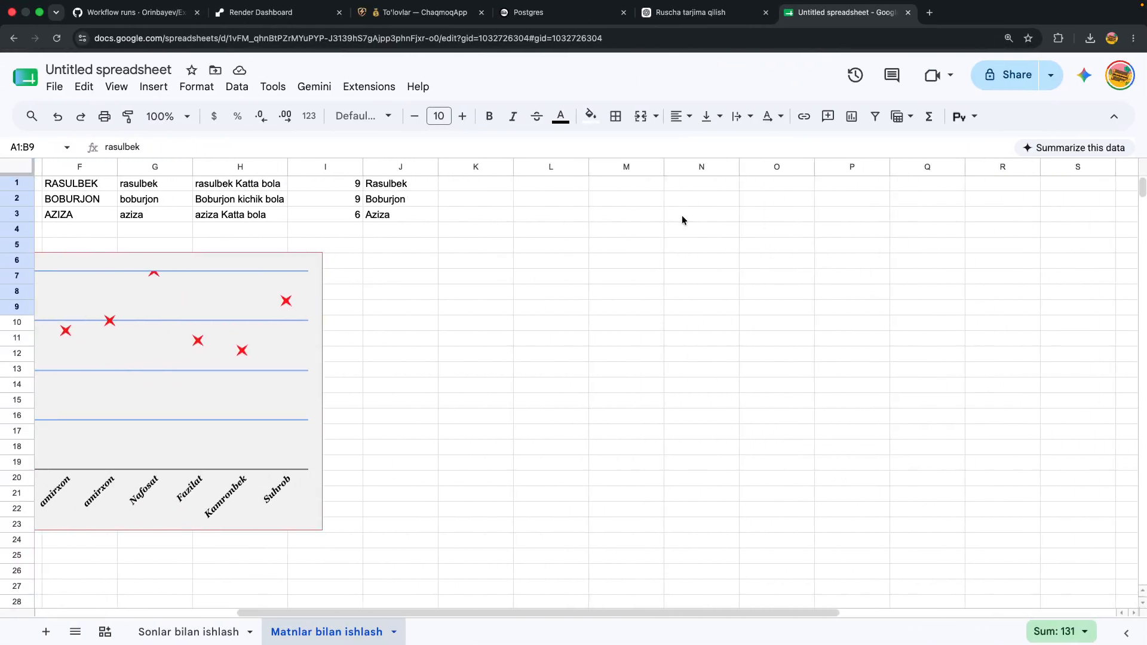
- Add a new sheet to the spreadsheet and name it Pul
{"action": "left_click", "coordinate": [45, 635]}
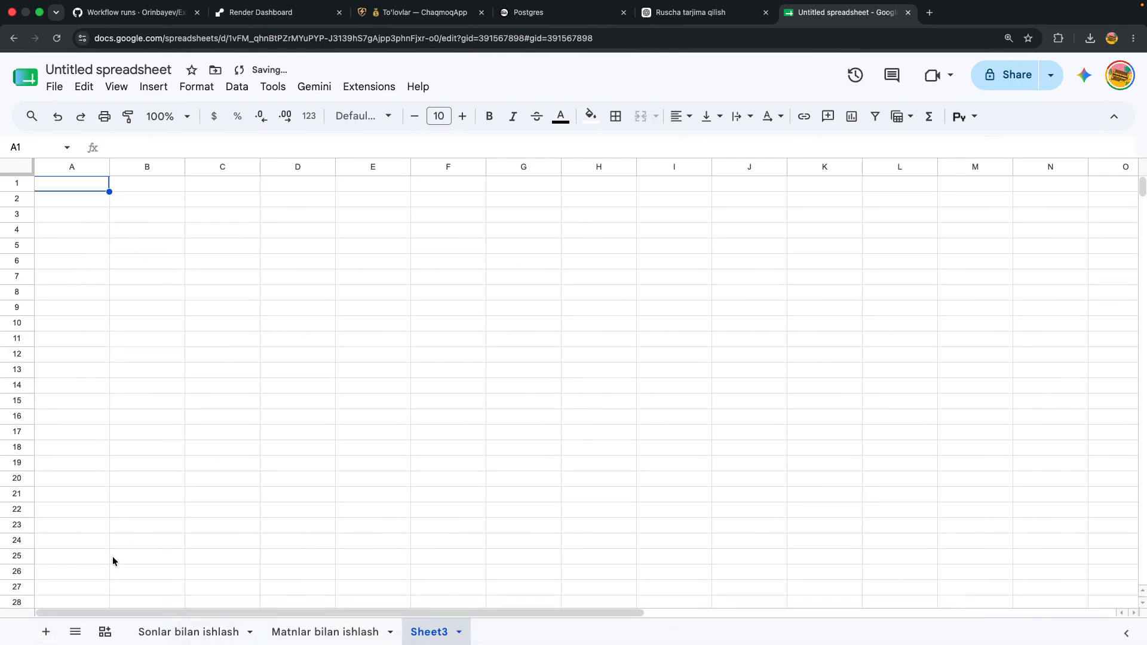
{"action": "double_click", "coordinate": [432, 637]}
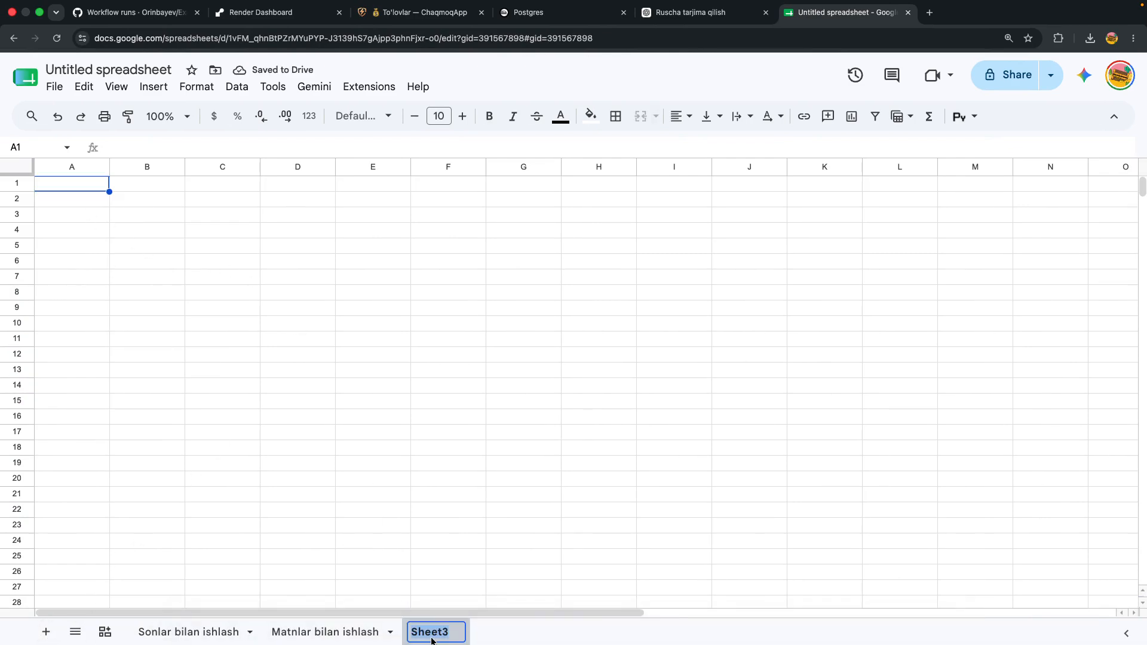
{"action": "type", "text": "Pul"}
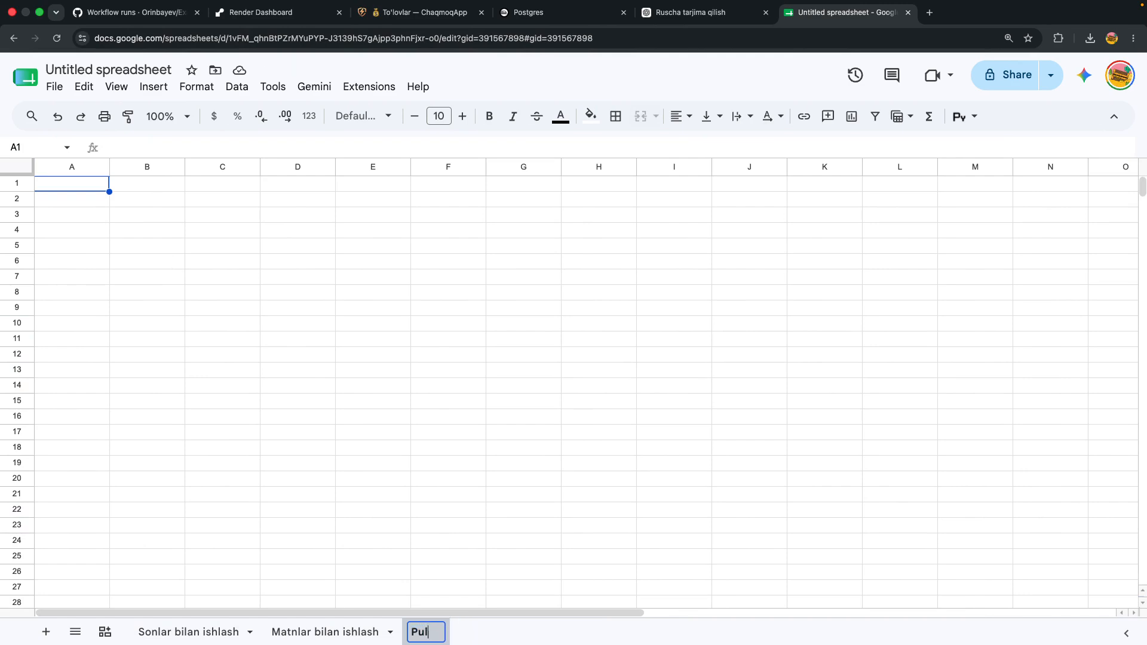
{"action": "key", "text": "Return"}
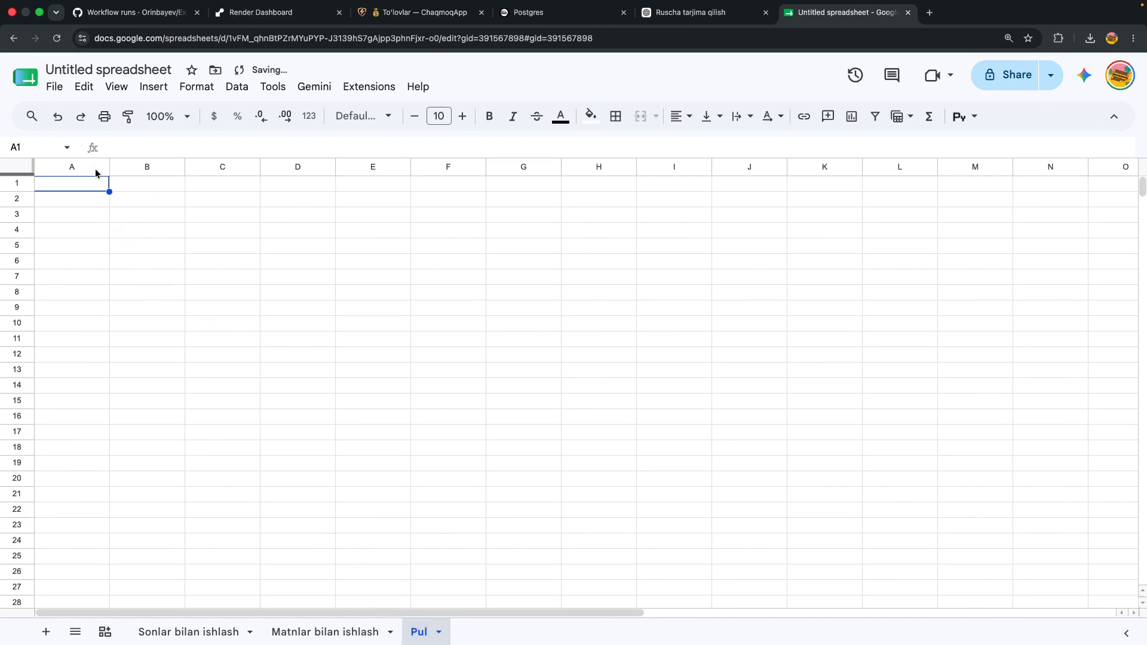
{"action": "double_click", "coordinate": [63, 183]}
{"action": "key", "text": "ctrl+v"}
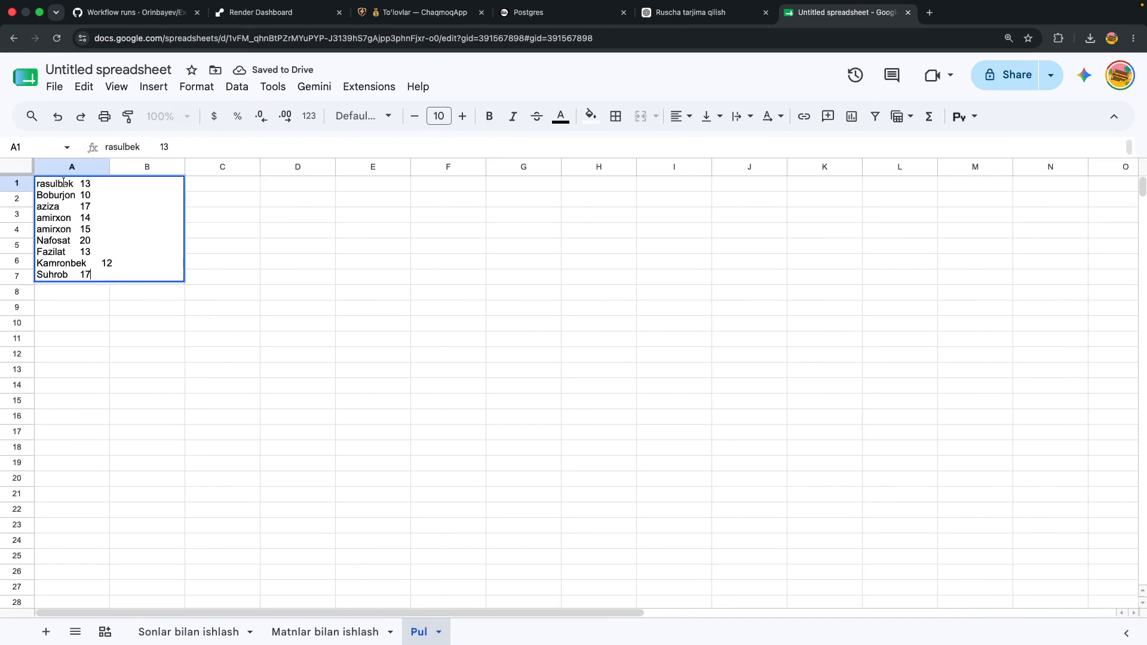
{"action": "key", "text": "ctrl+z"}
{"action": "key", "text": "Return"}
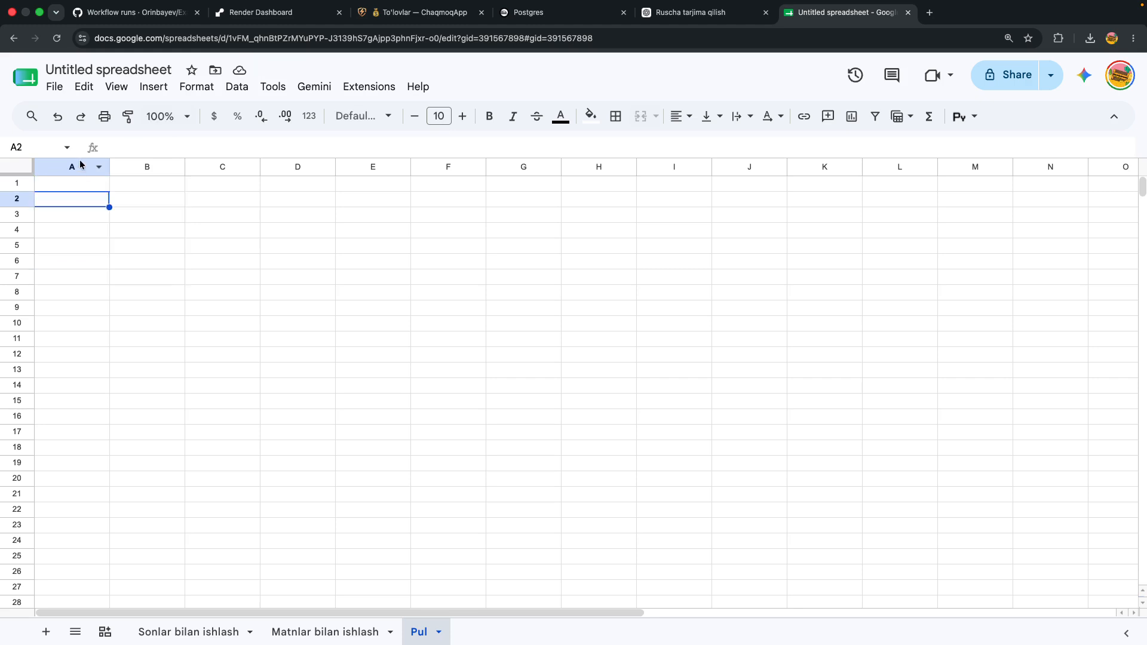
- Paste the copied names and numbers starting at A1 and capitalize the first letter of the name in A1
{"action": "left_click", "coordinate": [71, 184]}
{"action": "key", "text": "ctrl+v"}
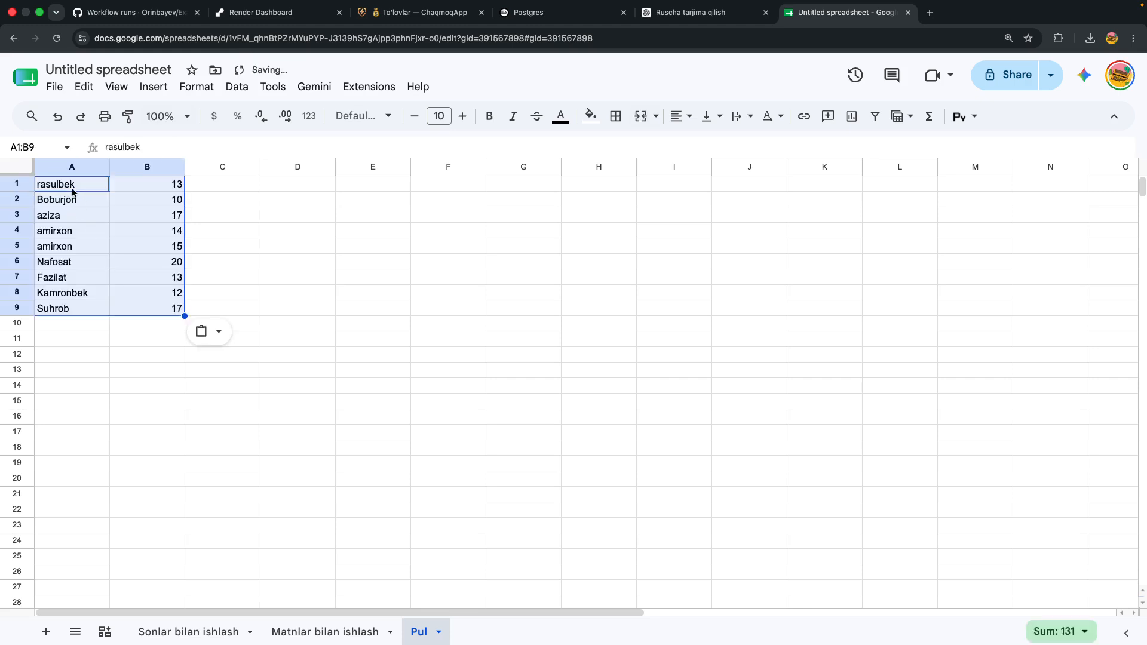
{"action": "left_click", "coordinate": [72, 189]}
{"action": "double_click", "coordinate": [43, 190]}
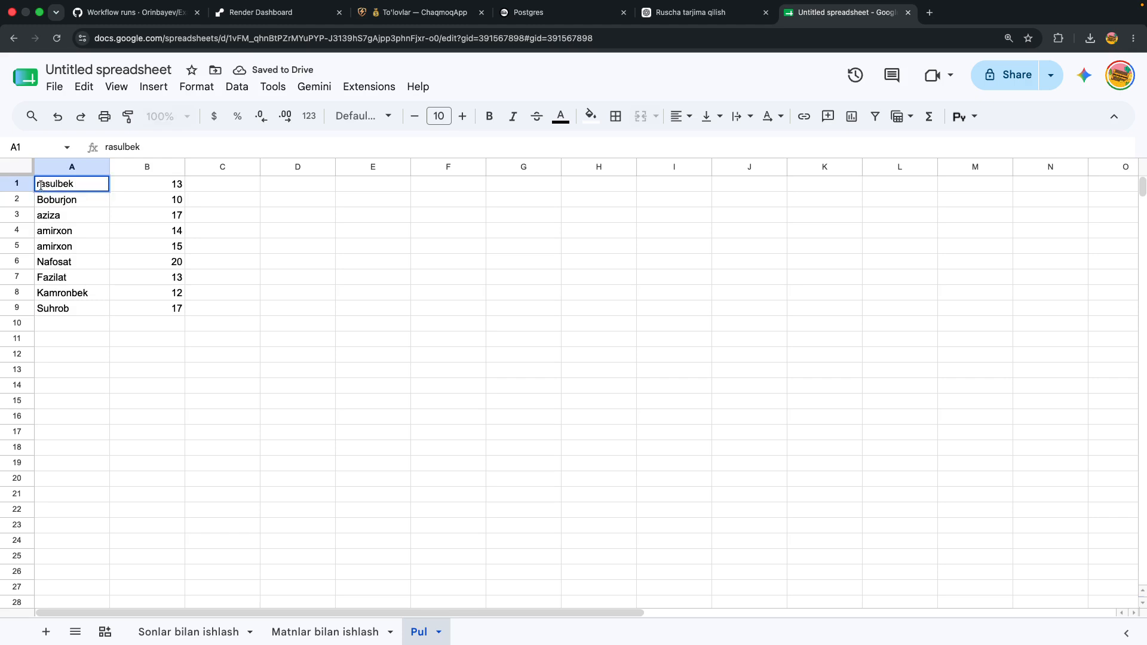
{"action": "key", "text": "ctrl+a"}
{"action": "type", "text": "Rasulbek"}
{"action": "key", "text": "Return"}
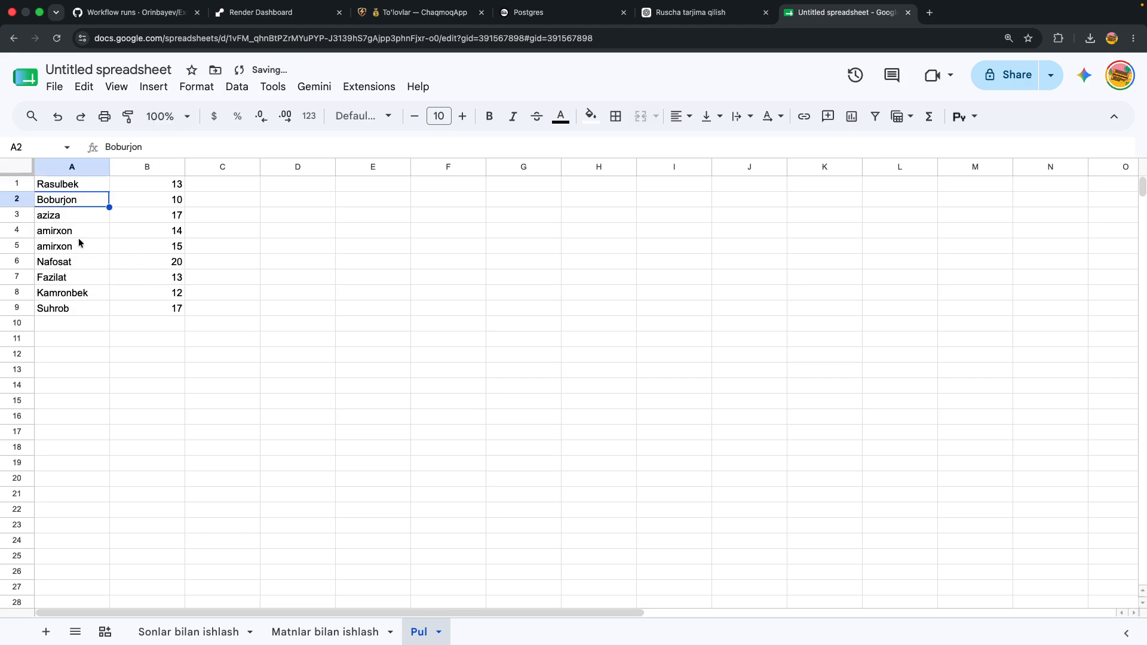
- Capitalize the first letter of the names in cells A3, A4 and A5
{"action": "double_click", "coordinate": [39, 218]}
{"action": "key", "text": "ctrl+a"}
{"action": "type", "text": "Aziza"}
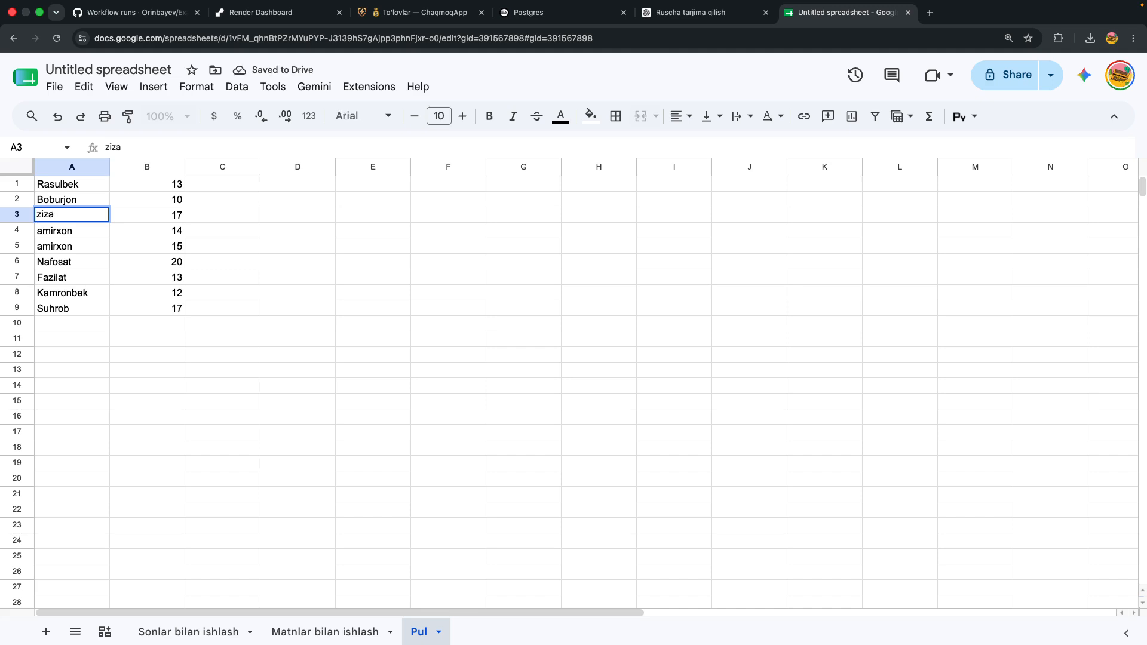
{"action": "key", "text": "Return"}
{"action": "double_click", "coordinate": [40, 233]}
{"action": "key", "text": "ctrl+a"}
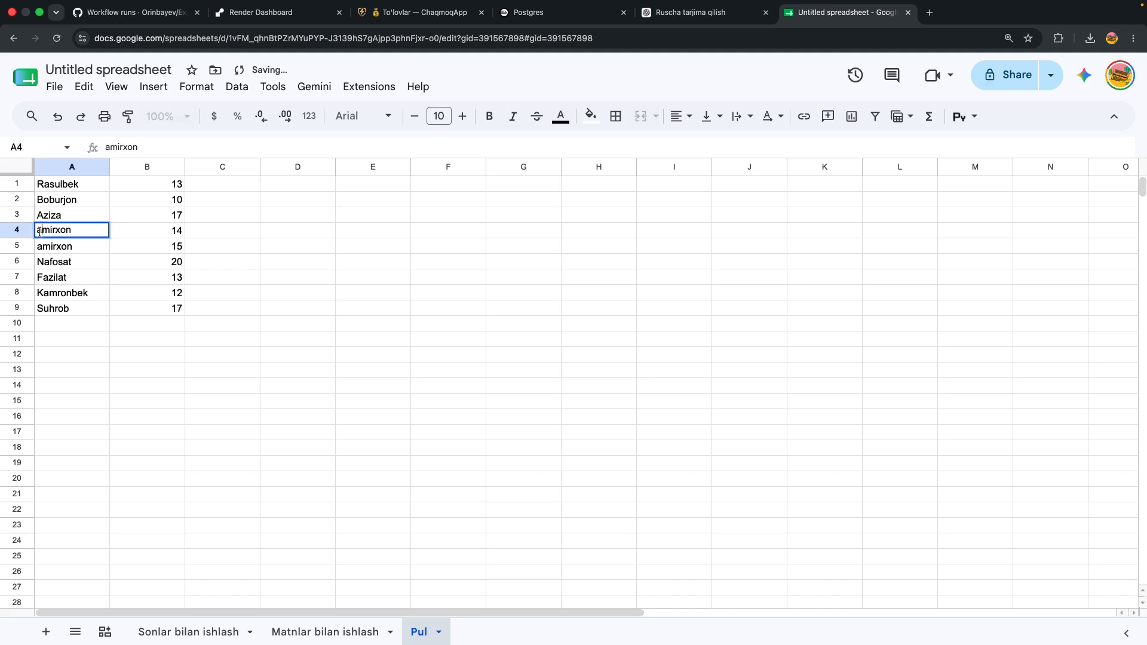
{"action": "type", "text": "Amirxon"}
{"action": "key", "text": "Return"}
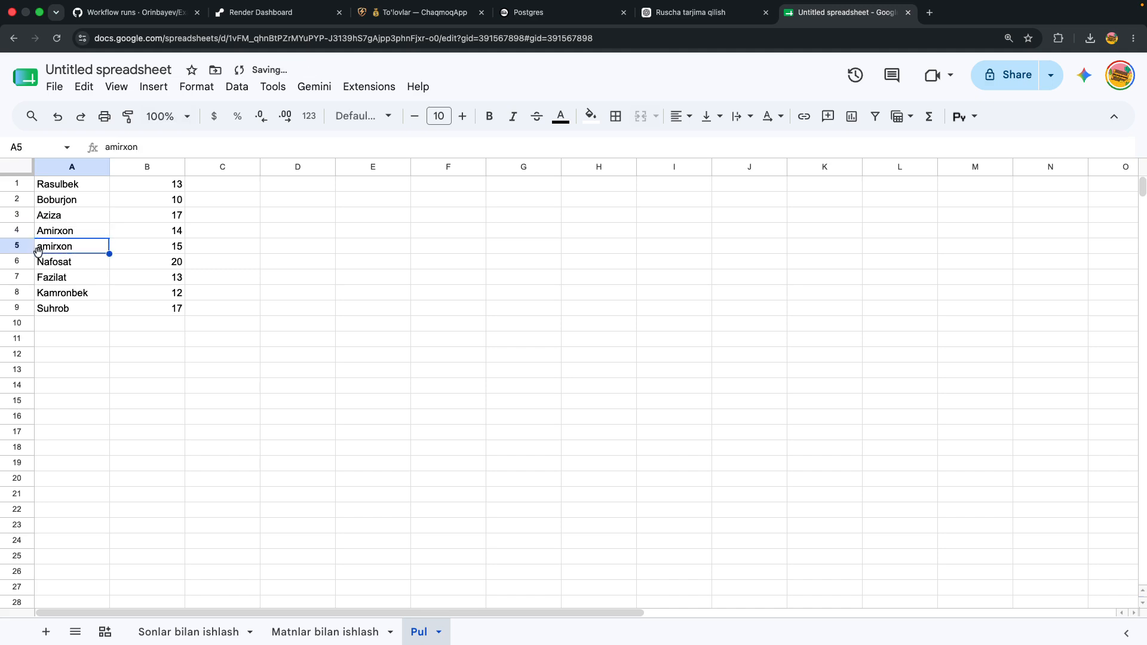
{"action": "double_click", "coordinate": [42, 248]}
{"action": "key", "text": "ctrl+a"}
{"action": "type", "text": "Amirxon"}
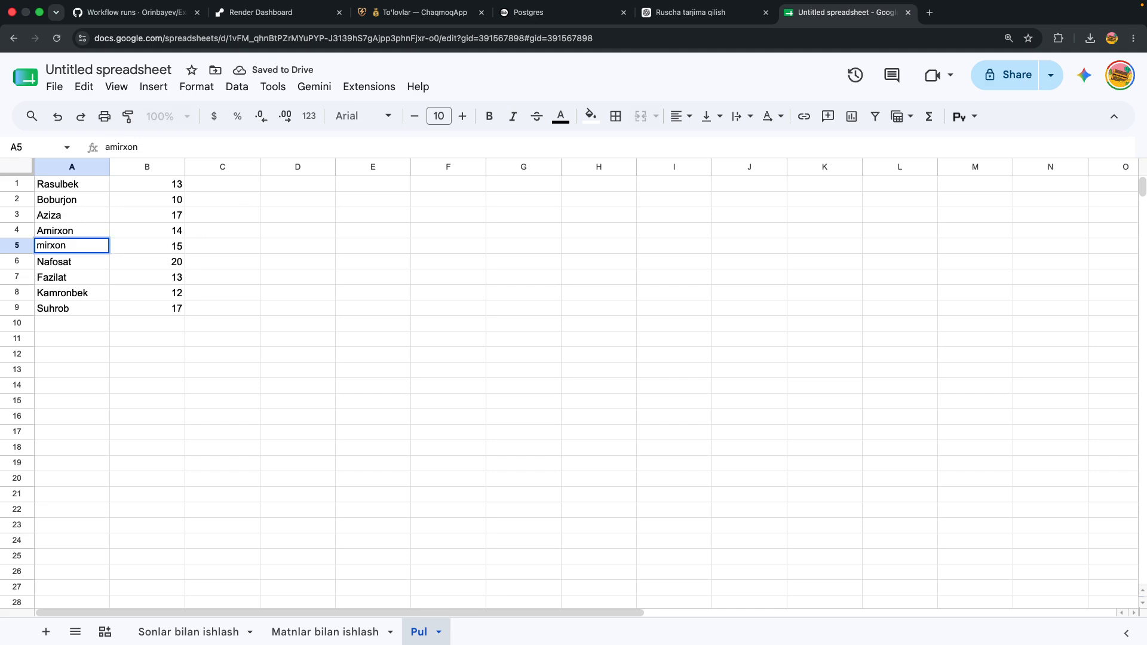
{"action": "key", "text": "Return"}
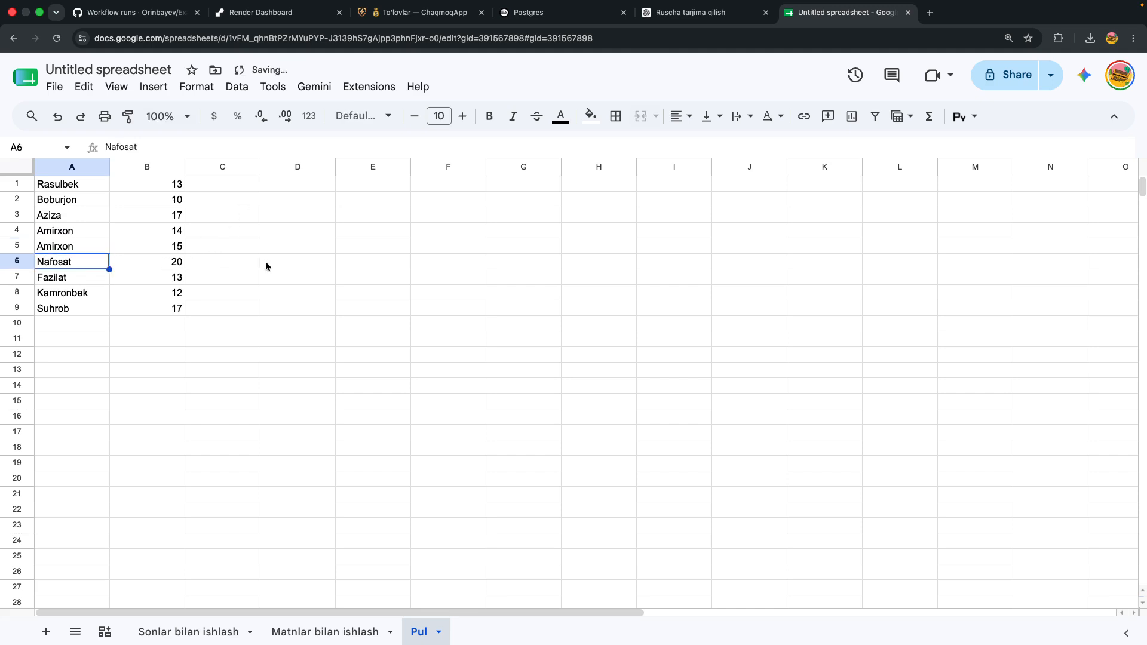
- Move the names and numbers from columns A and B to the block starting at D9
{"action": "key", "text": "ctrl+plus"}
{"action": "key", "text": "ctrl+plus"}
{"action": "key", "text": "ctrl+plus"}
{"action": "key", "text": "ctrl+plus"}
{"action": "key", "text": "ctrl+plus"}
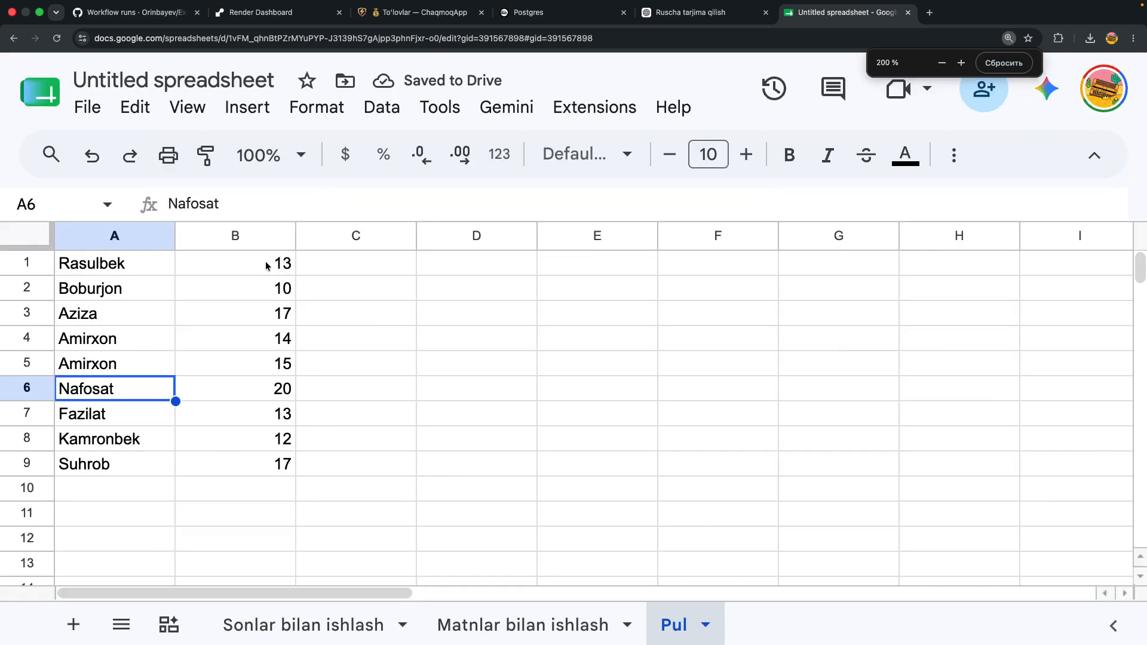
{"action": "scroll", "coordinate": [267, 266], "scroll_direction": "down", "scroll_amount": 1}
{"action": "scroll", "coordinate": [267, 266], "scroll_direction": "up", "scroll_amount": 1}
{"action": "key", "text": "ctrl+minus"}
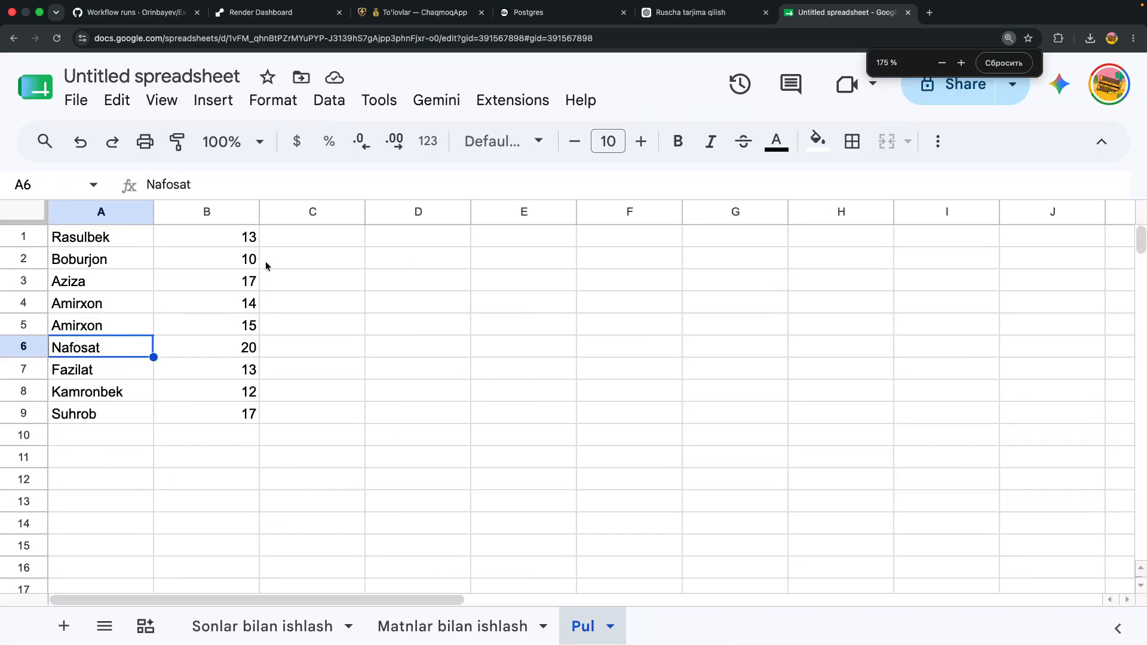
{"action": "left_click", "coordinate": [297, 231]}
{"action": "left_click_drag", "start_coordinate": [118, 241], "coordinate": [238, 440]}
{"action": "key", "text": "ctrl+x"}
{"action": "left_click", "coordinate": [454, 409]}
{"action": "key", "text": "ctrl+v"}
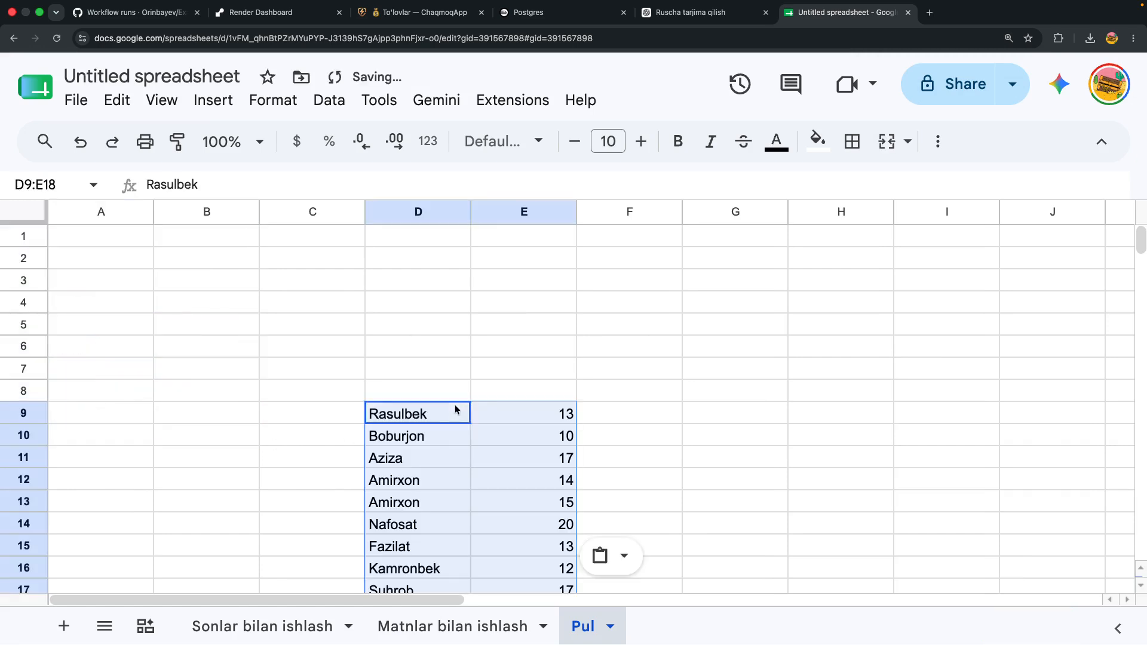
- Enter the column headers Ism in A1 and Yosh in B1
{"action": "left_click", "coordinate": [117, 236]}
{"action": "type", "text": "Ism"}
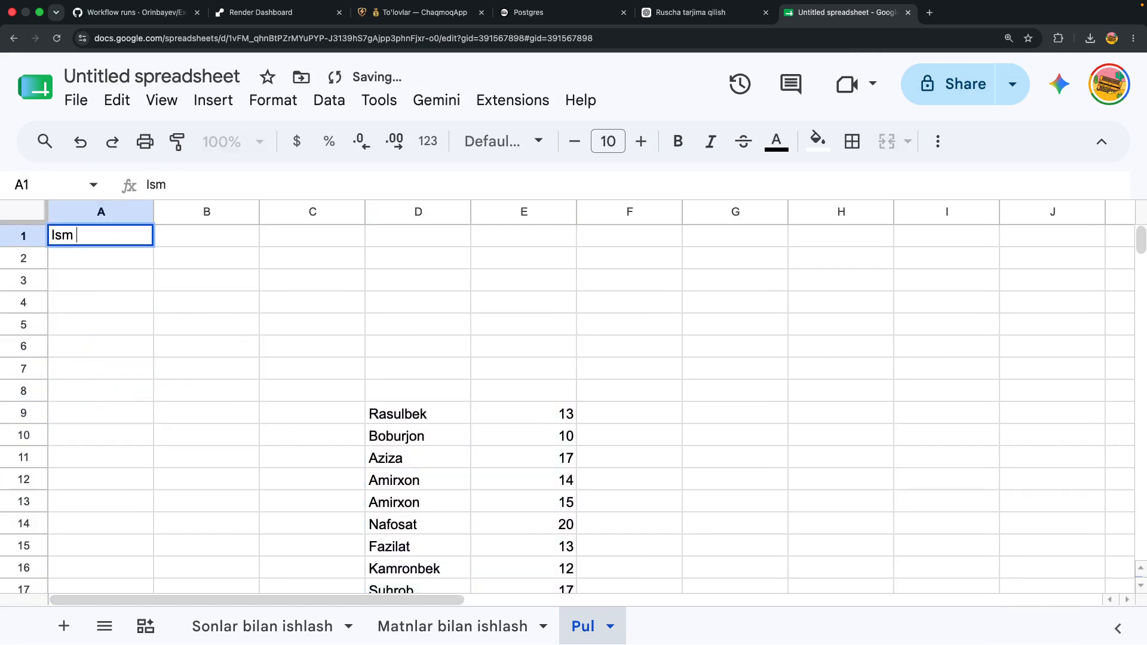
{"action": "key", "text": "Escape"}
{"action": "type", "text": "Ism"}
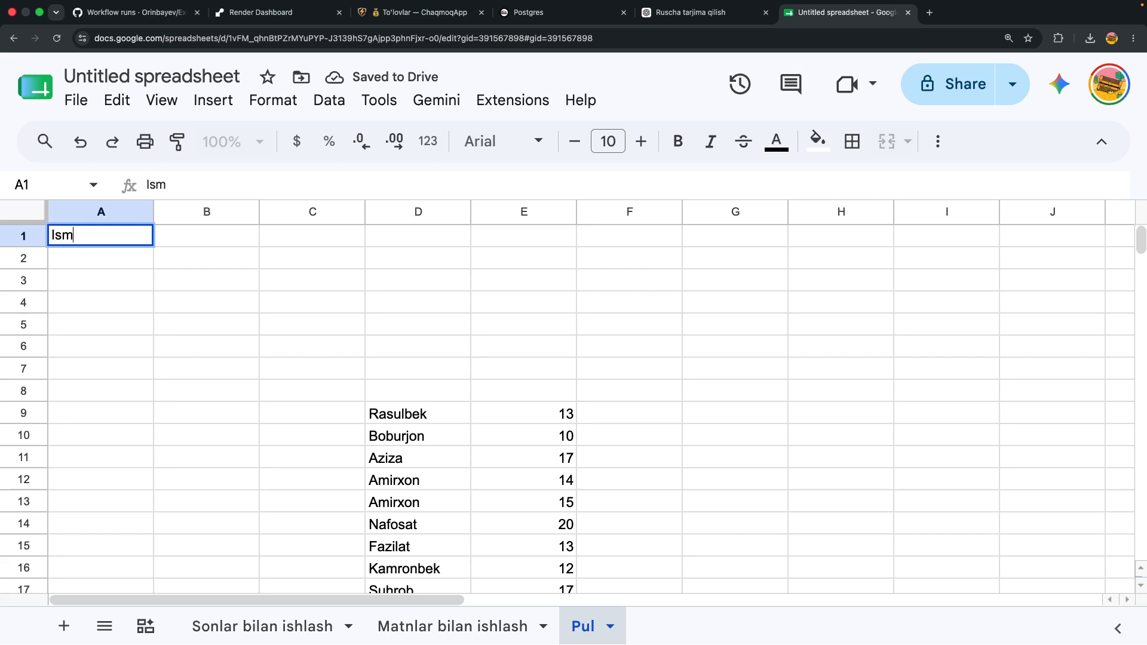
{"action": "left_click", "coordinate": [198, 236]}
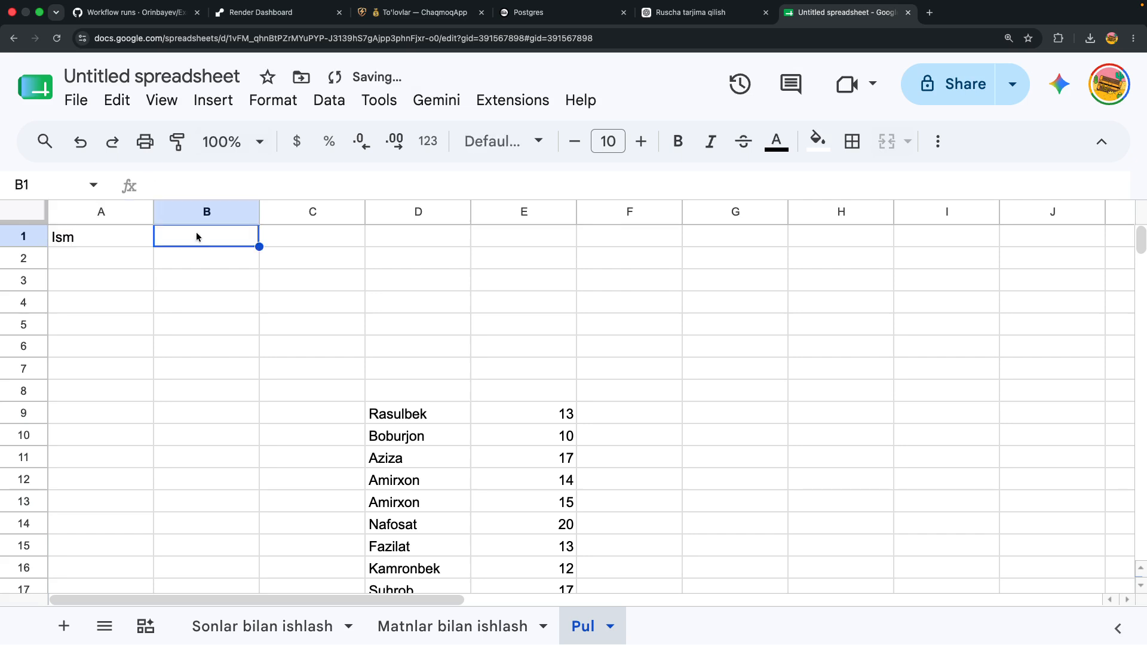
{"action": "type", "text": "Yosh"}
{"action": "left_click", "coordinate": [335, 233]}
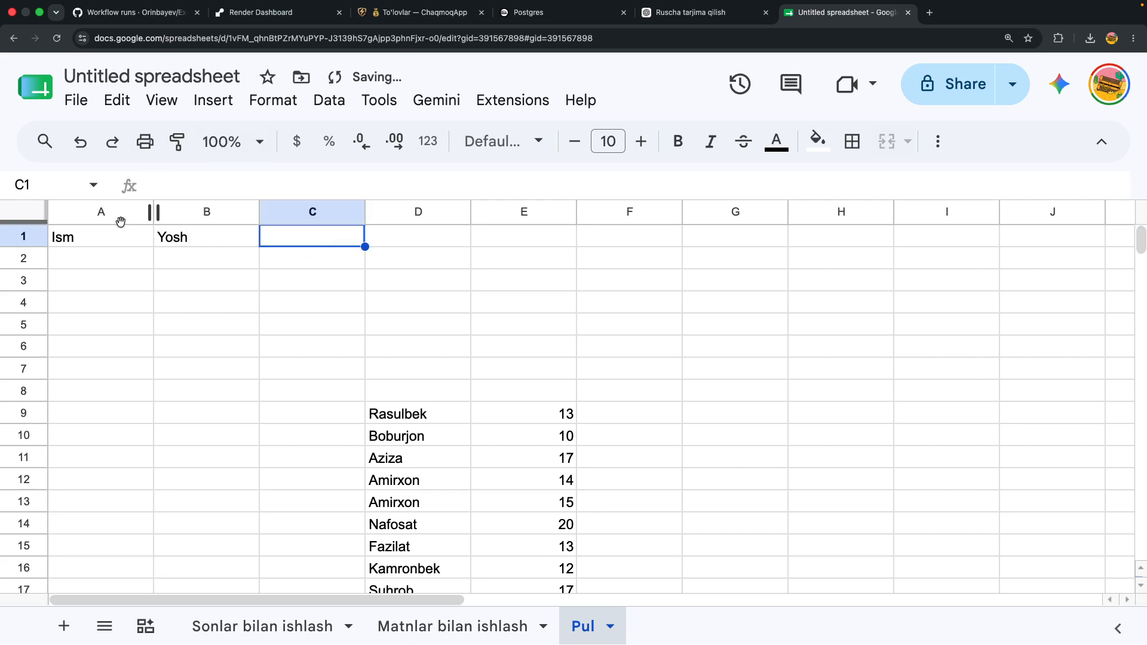
- Set the column headers to Name in A1, Age in B1 and Price in C1
{"action": "left_click", "coordinate": [103, 233]}
{"action": "type", "text": "Name"}
{"action": "left_click", "coordinate": [183, 238]}
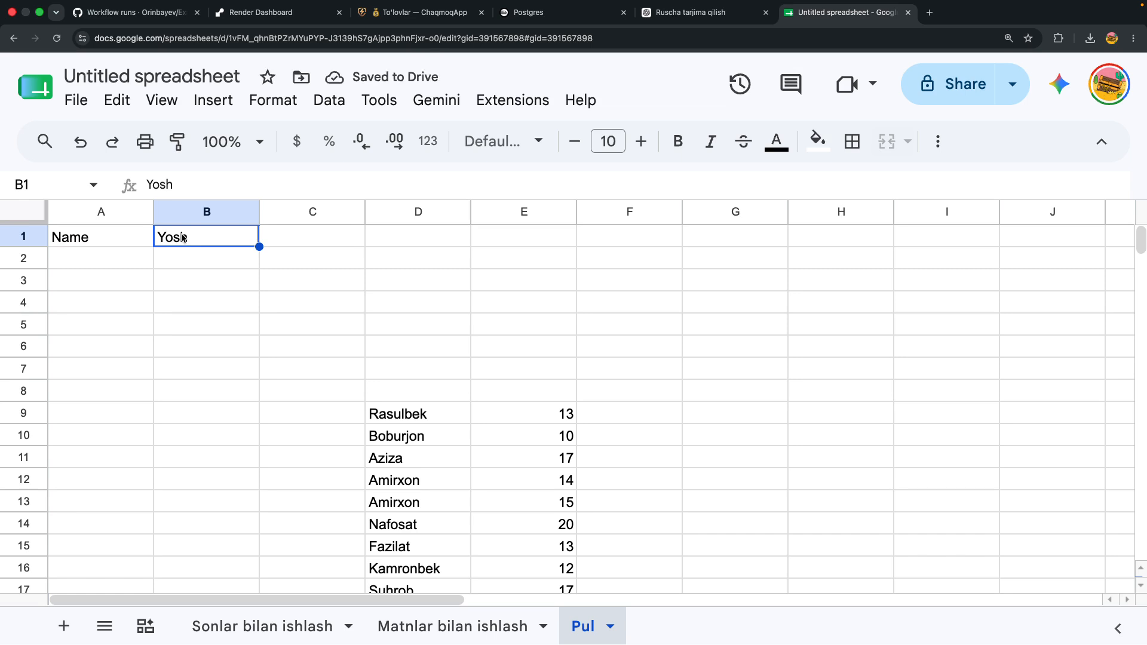
{"action": "type", "text": "Age"}
{"action": "key", "text": "Tab"}
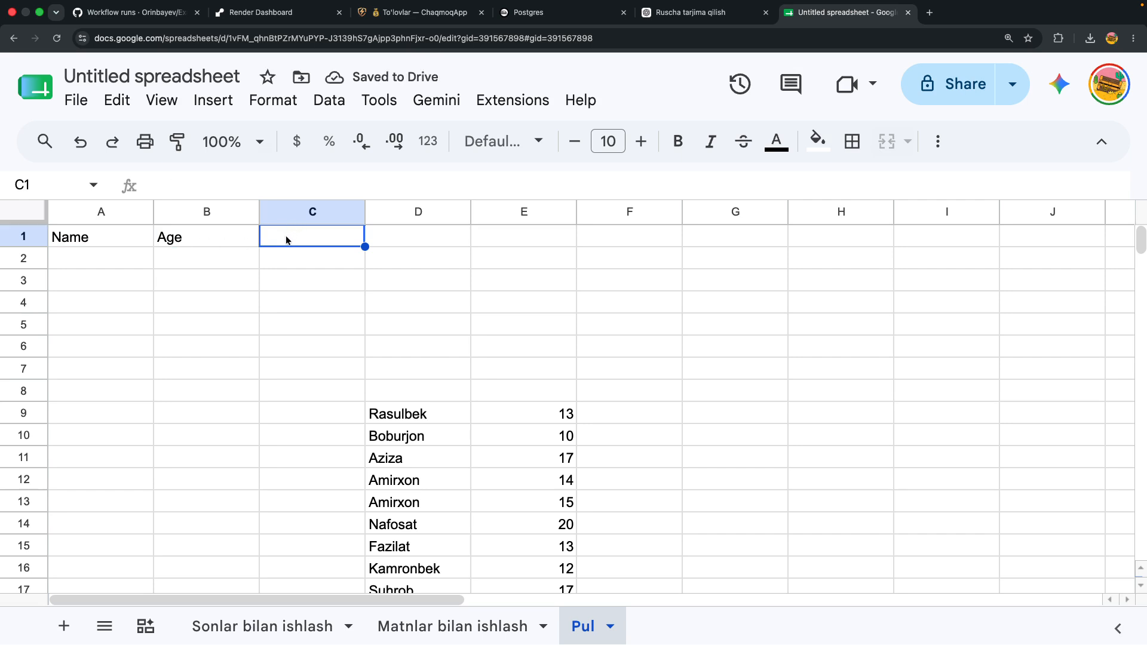
{"action": "type", "text": "Price"}
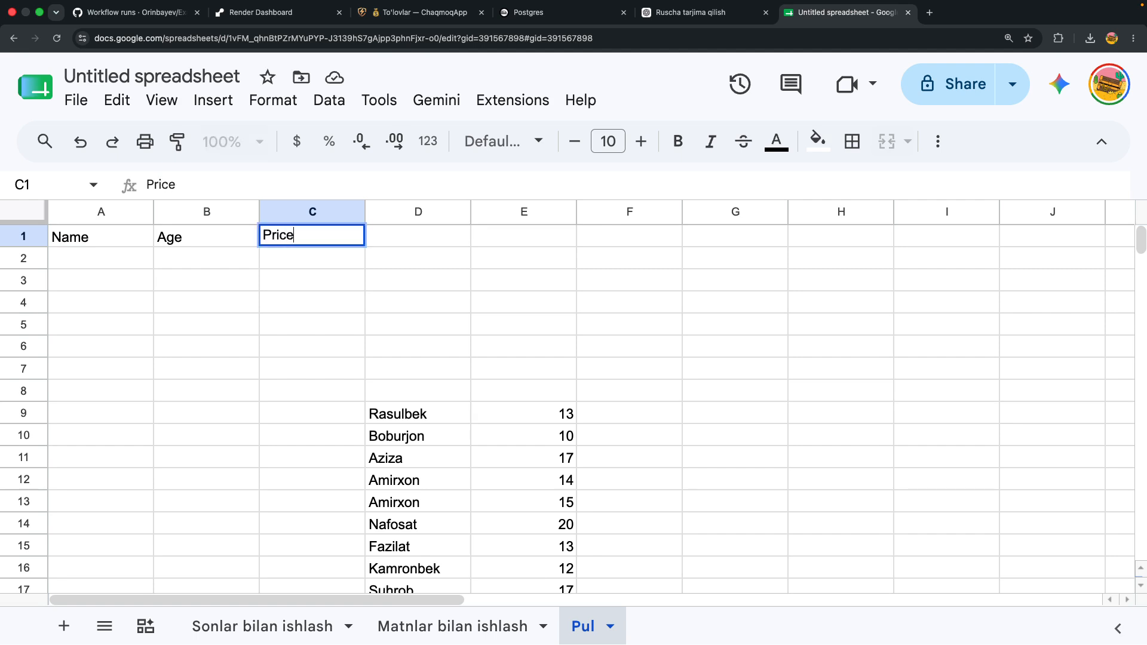
{"action": "key", "text": "Return"}
- Move the names and numbers from D9:E17 to the block starting at A2, under the Name and Age headers
{"action": "scroll", "coordinate": [285, 234], "scroll_direction": "down", "scroll_amount": 1}
{"action": "scroll", "coordinate": [286, 234], "scroll_direction": "down", "scroll_amount": 3}
{"action": "left_click_drag", "start_coordinate": [407, 312], "coordinate": [561, 492]}
{"action": "scroll", "coordinate": [221, 325], "scroll_direction": "up", "scroll_amount": 5}
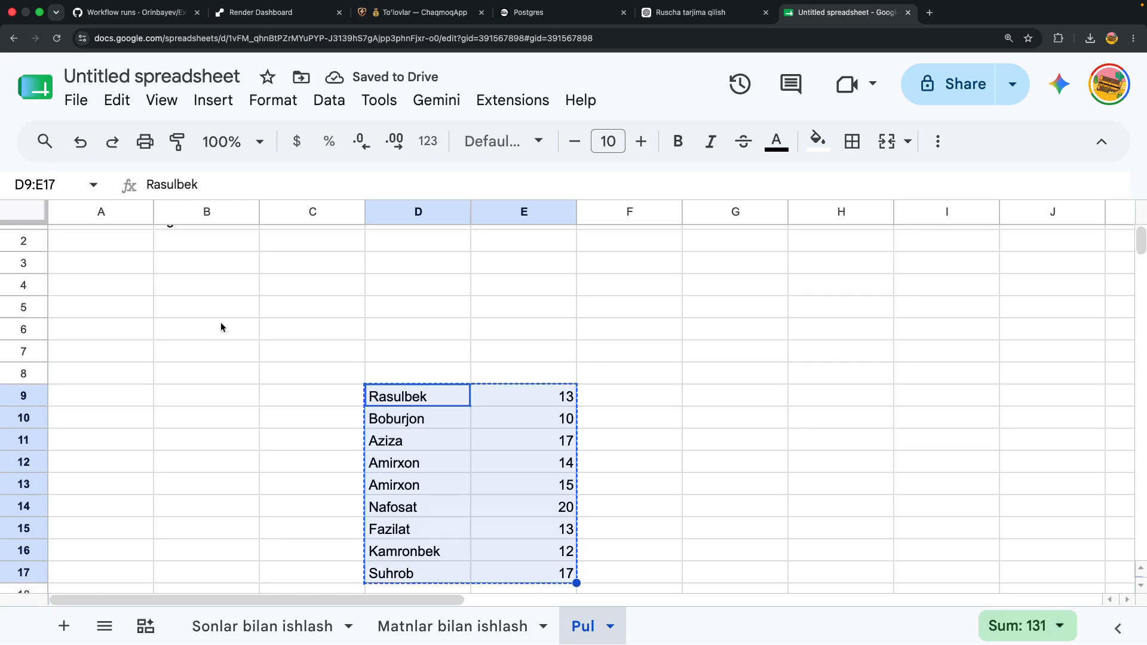
{"action": "key", "text": "cmd+c"}
{"action": "left_click", "coordinate": [84, 246]}
{"action": "left_click", "coordinate": [83, 261]}
{"action": "key", "text": "cmd+v"}
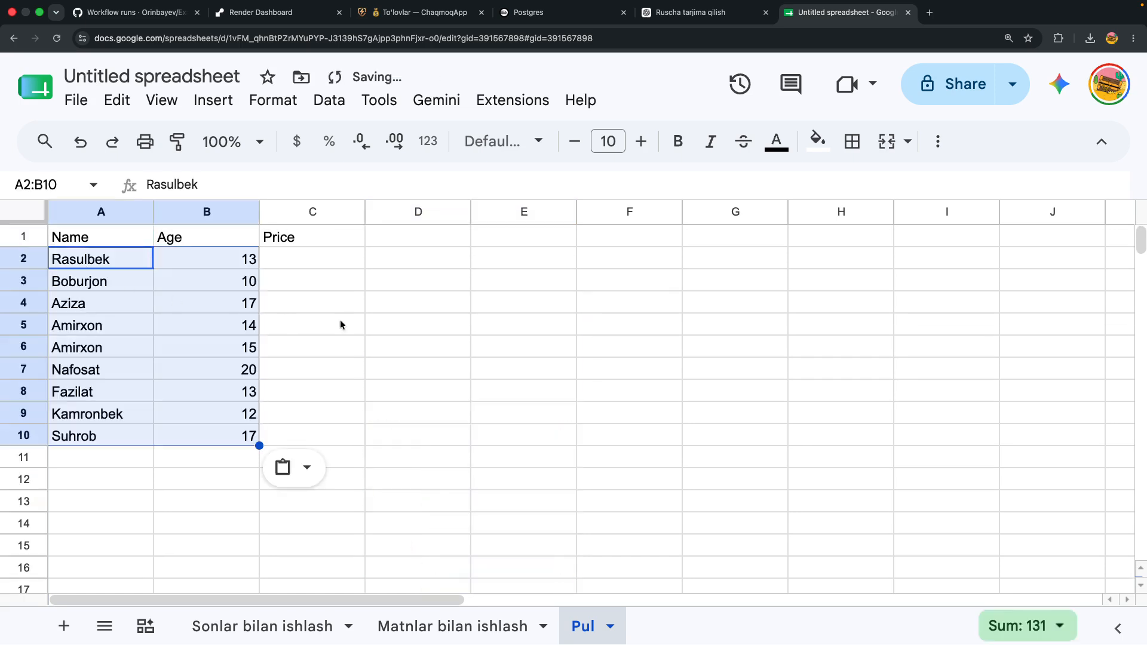
{"action": "left_click", "coordinate": [394, 326]}
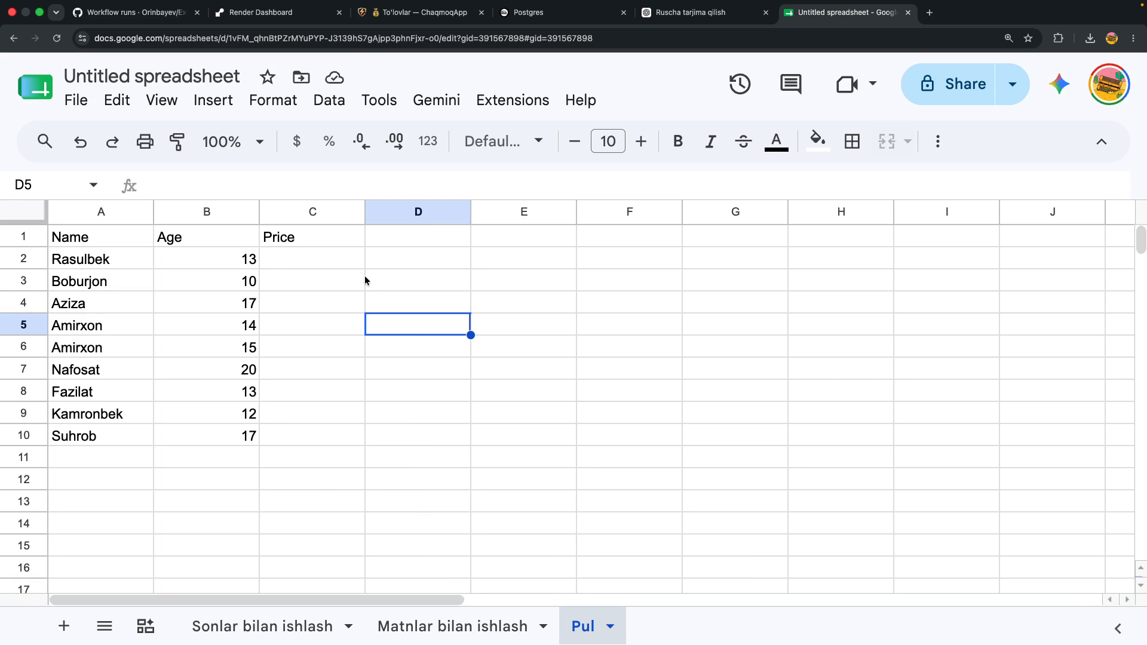
- Enter the prices 1000, 2000 and 424000 in cells C2 to C4
{"action": "left_click", "coordinate": [292, 242]}
{"action": "left_click", "coordinate": [295, 257]}
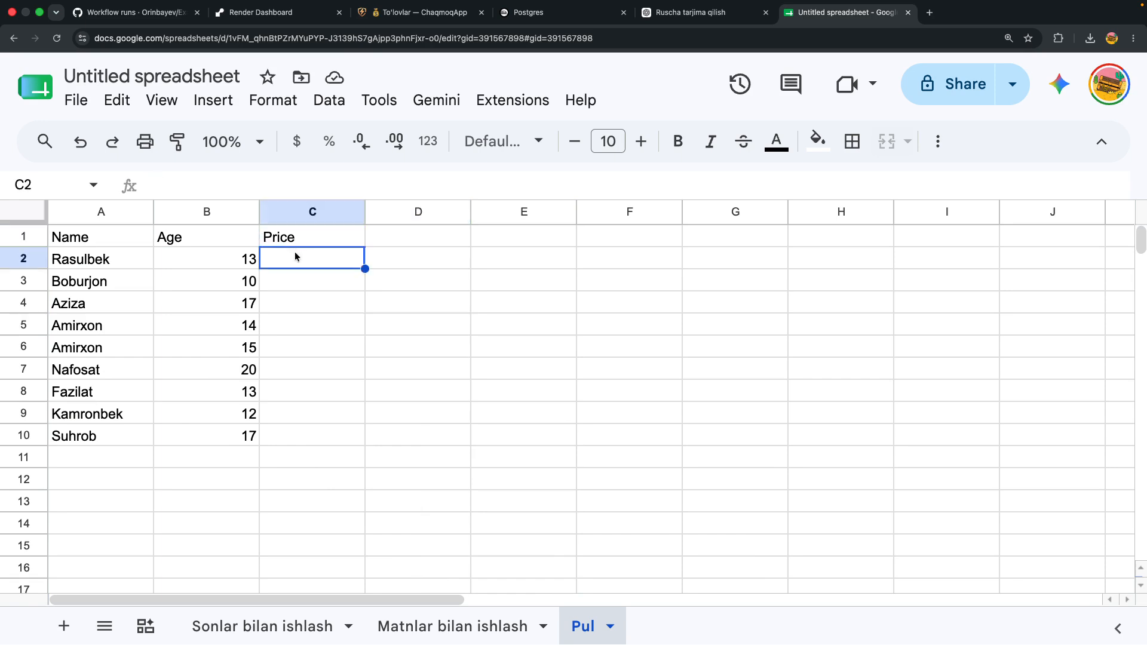
{"action": "type", "text": "1000"}
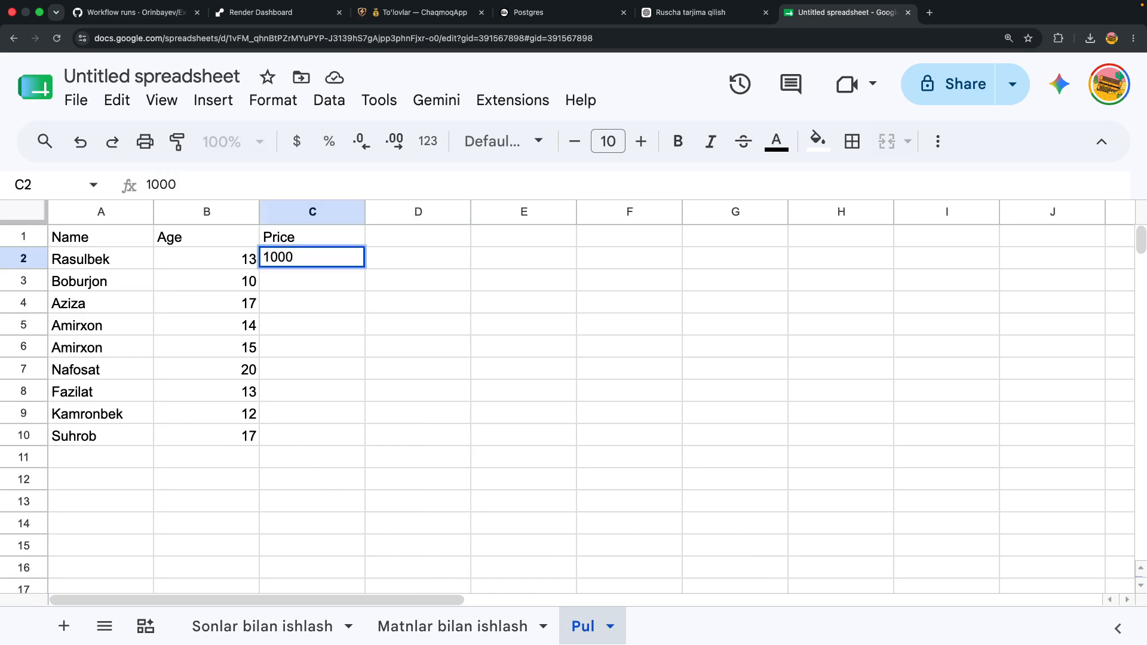
{"action": "key", "text": "Return"}
{"action": "type", "text": "2o"}
{"action": "key", "text": "BackSpace"}
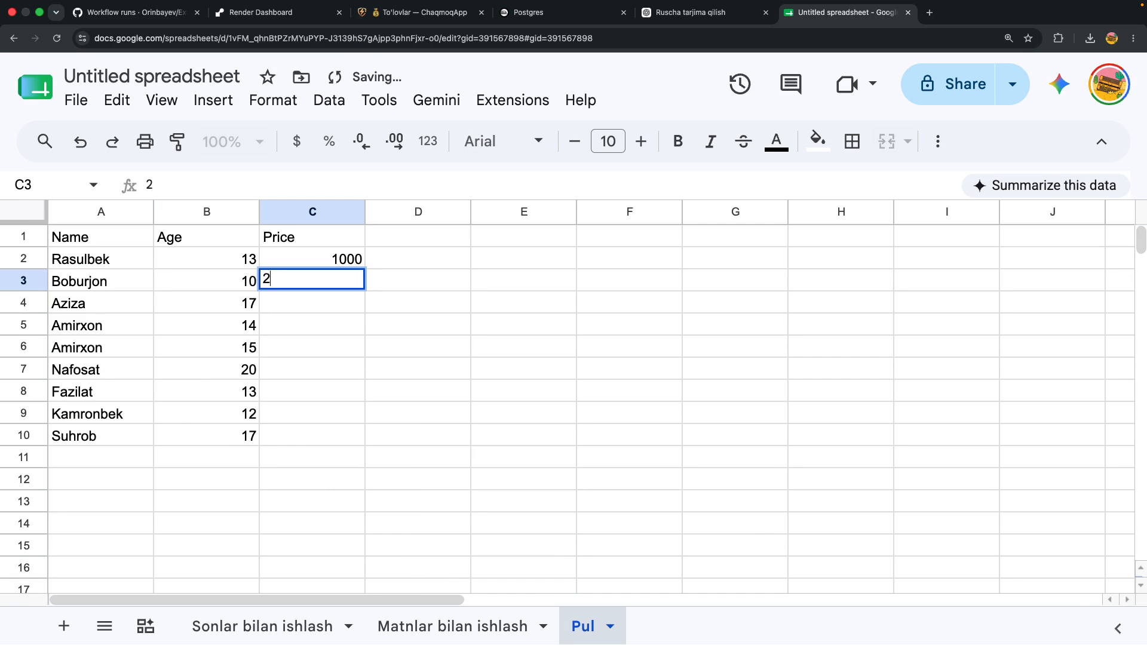
{"action": "type", "text": "000"}
{"action": "key", "text": "Return"}
{"action": "type", "text": "424000"}
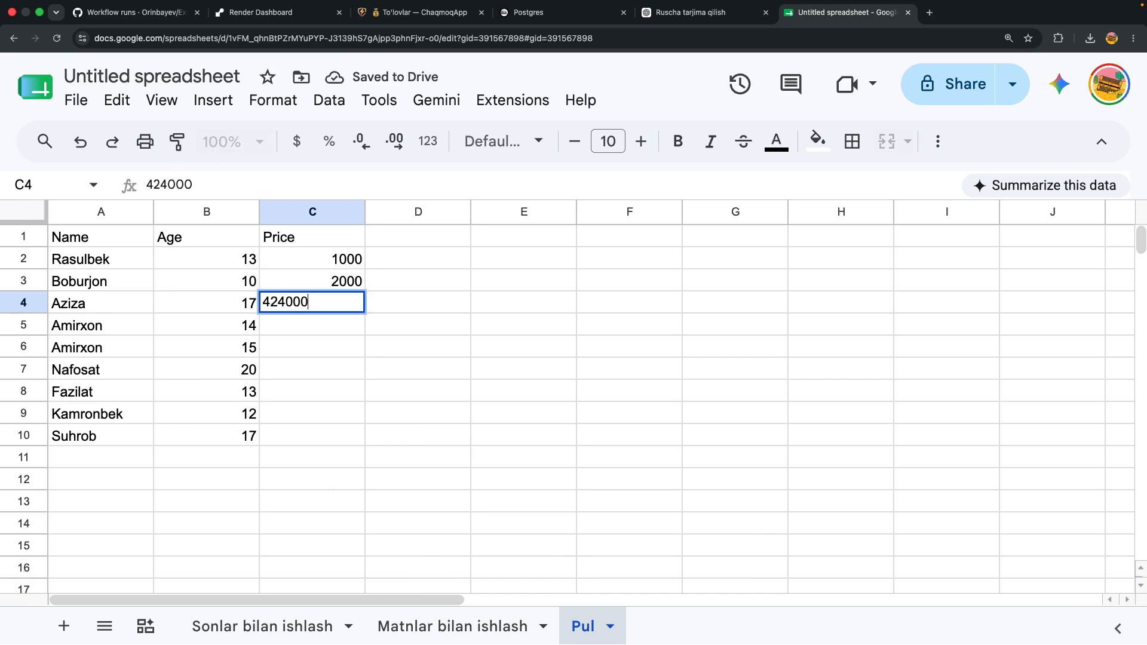
{"action": "key", "text": "Return"}
- Enter the prices 2139 in C5 and 3423 in C6
{"action": "type", "text": "2139"}
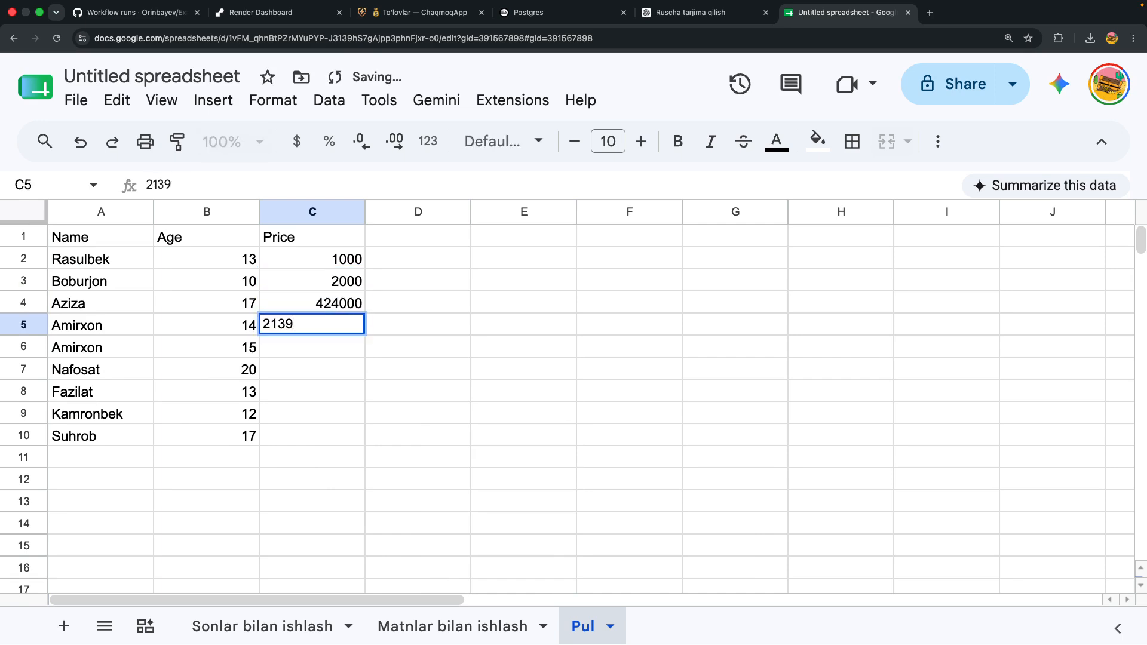
{"action": "key", "text": "Return"}
{"action": "type", "text": "3423124"}
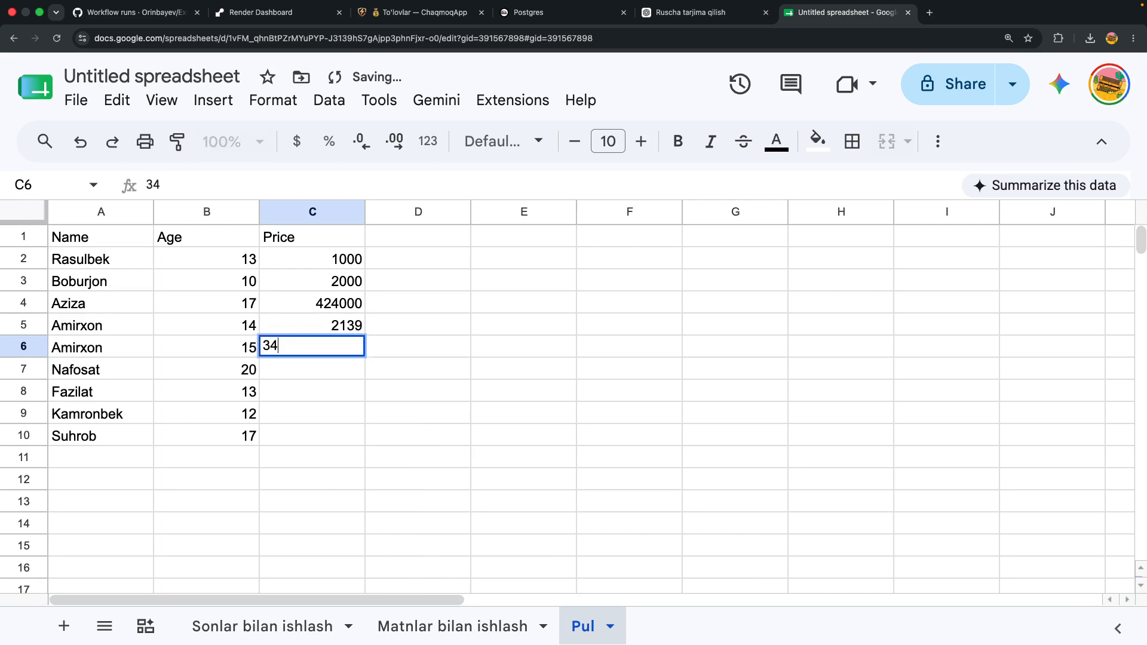
{"action": "key", "text": "BackSpace"}
{"action": "key", "text": "BackSpace"}
{"action": "key", "text": "BackSpace"}
{"action": "key", "text": "Return"}
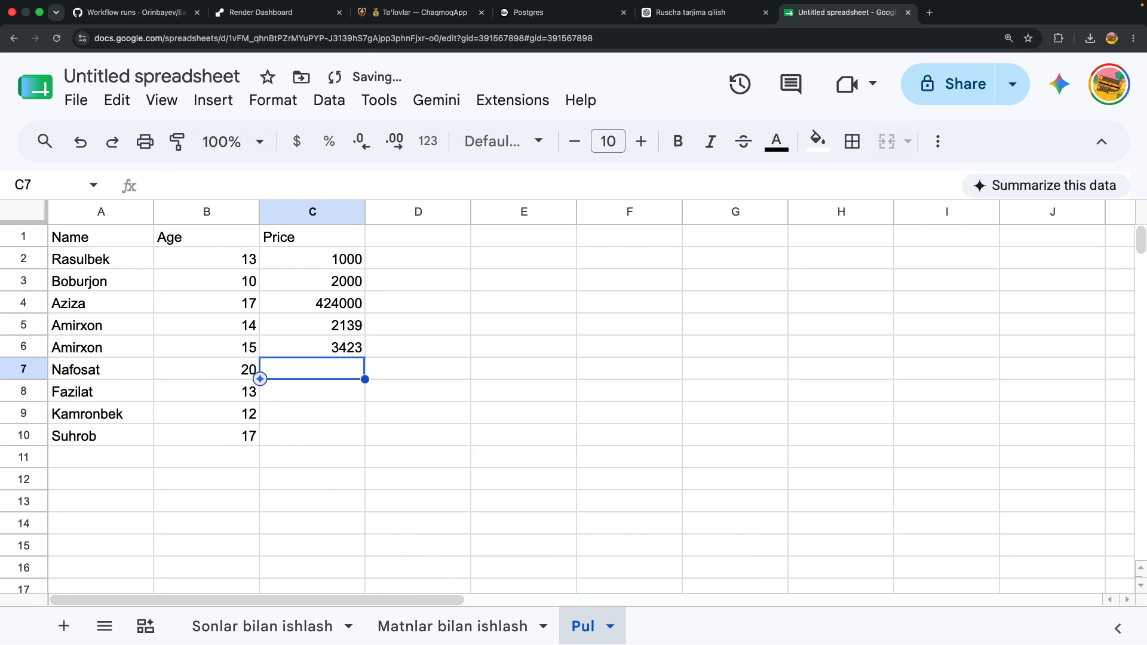
- Fill the remaining prices in C7 to C10 with 4324, 32423, 12321 and 34534
{"action": "type", "text": "4324"}
{"action": "key", "text": "Return"}
{"action": "type", "text": "32423"}
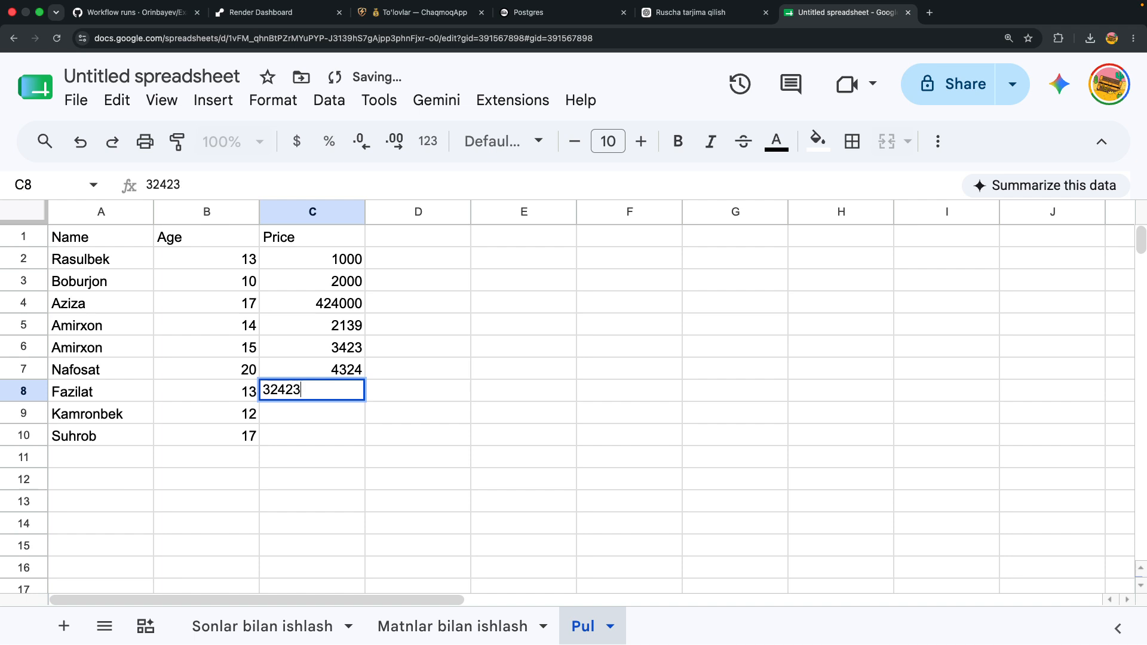
{"action": "key", "text": "Return"}
{"action": "type", "text": "12321"}
{"action": "key", "text": "Return"}
{"action": "type", "text": "34534"}
{"action": "key", "text": "Return"}
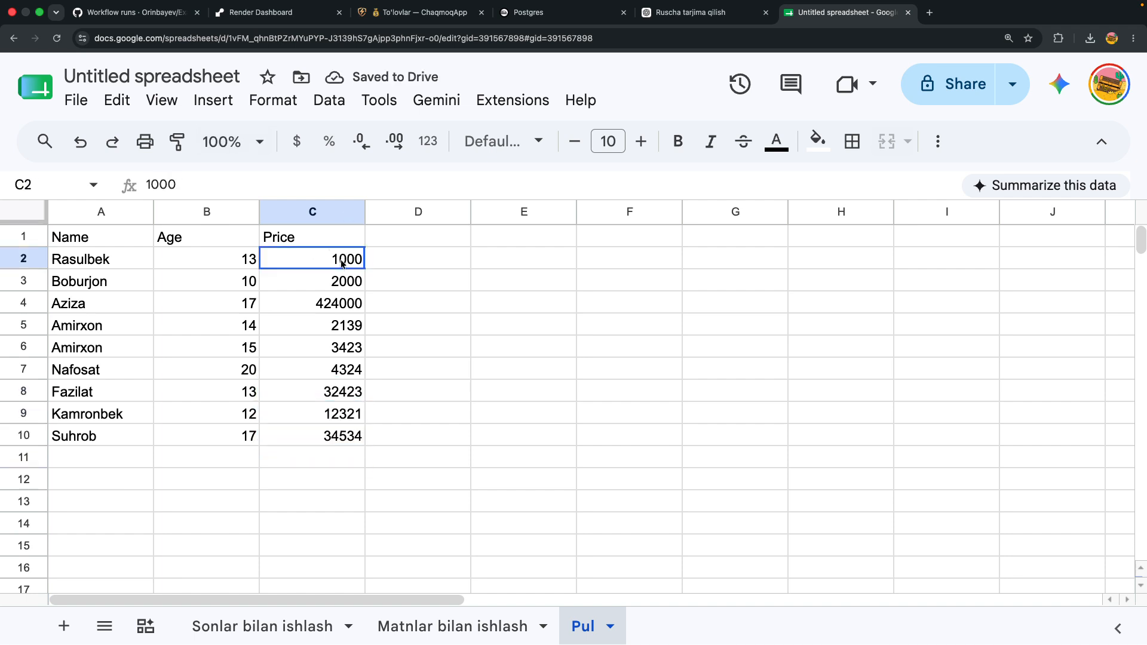
- Format the prices in C2:C10 as dollar currency with one decimal place
{"action": "left_click_drag", "start_coordinate": [343, 258], "coordinate": [333, 299]}
{"action": "left_click", "coordinate": [411, 293]}
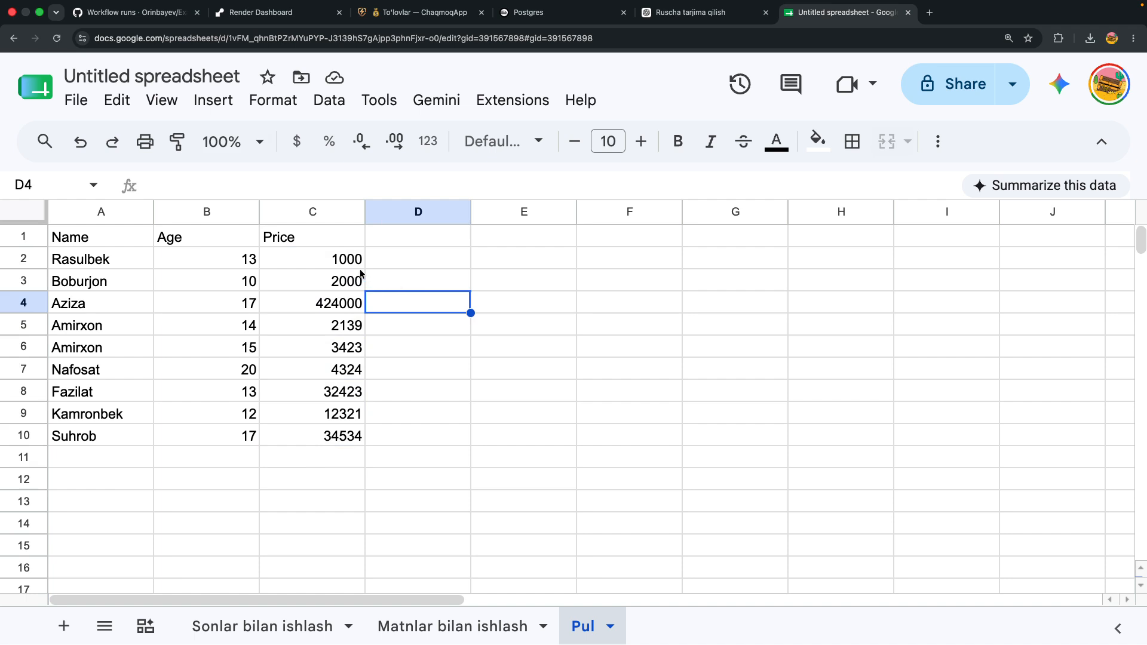
{"action": "left_click", "coordinate": [341, 260]}
{"action": "left_click", "coordinate": [397, 288]}
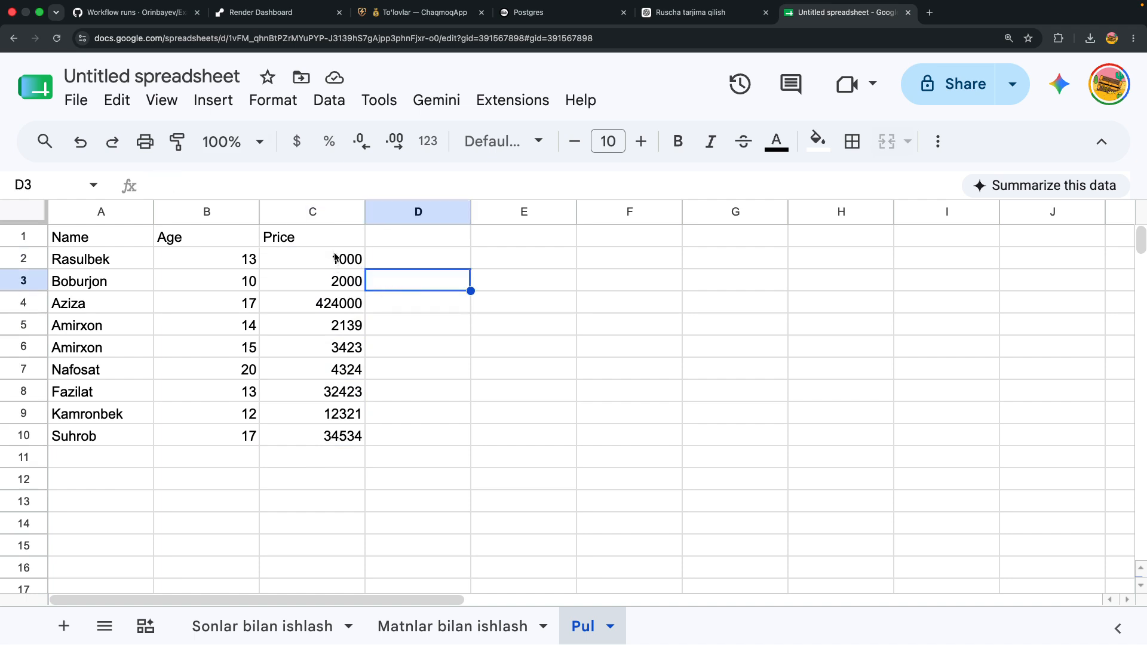
{"action": "left_click_drag", "start_coordinate": [332, 239], "coordinate": [328, 303]}
{"action": "left_click", "coordinate": [328, 303]}
{"action": "left_click_drag", "start_coordinate": [328, 261], "coordinate": [340, 436]}
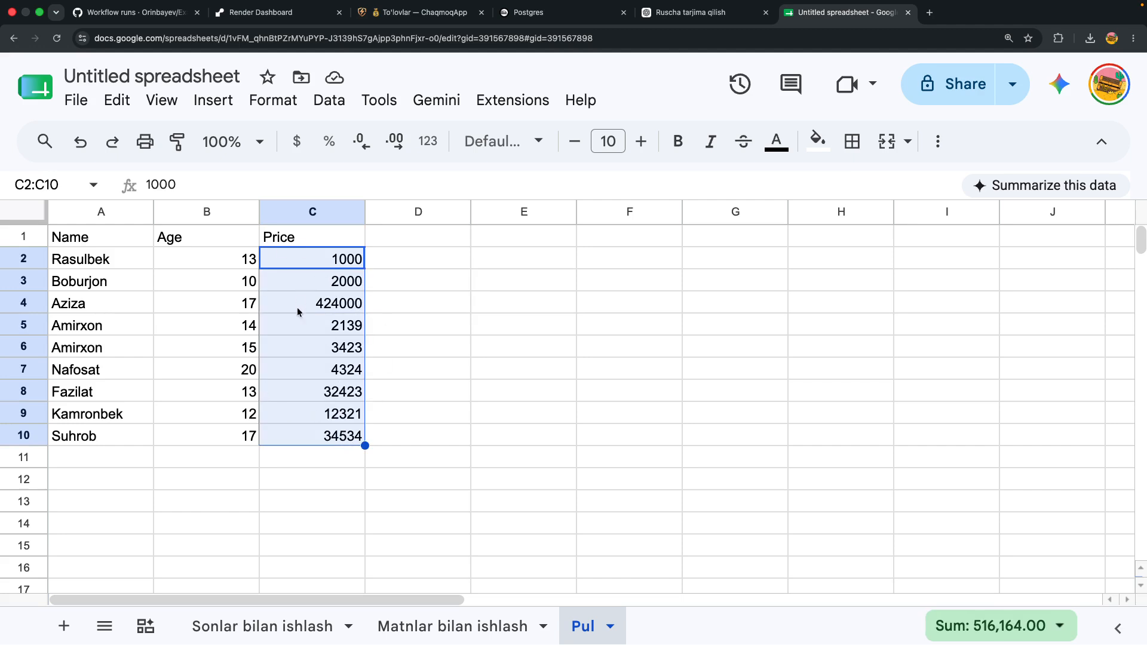
{"action": "left_click", "coordinate": [298, 143]}
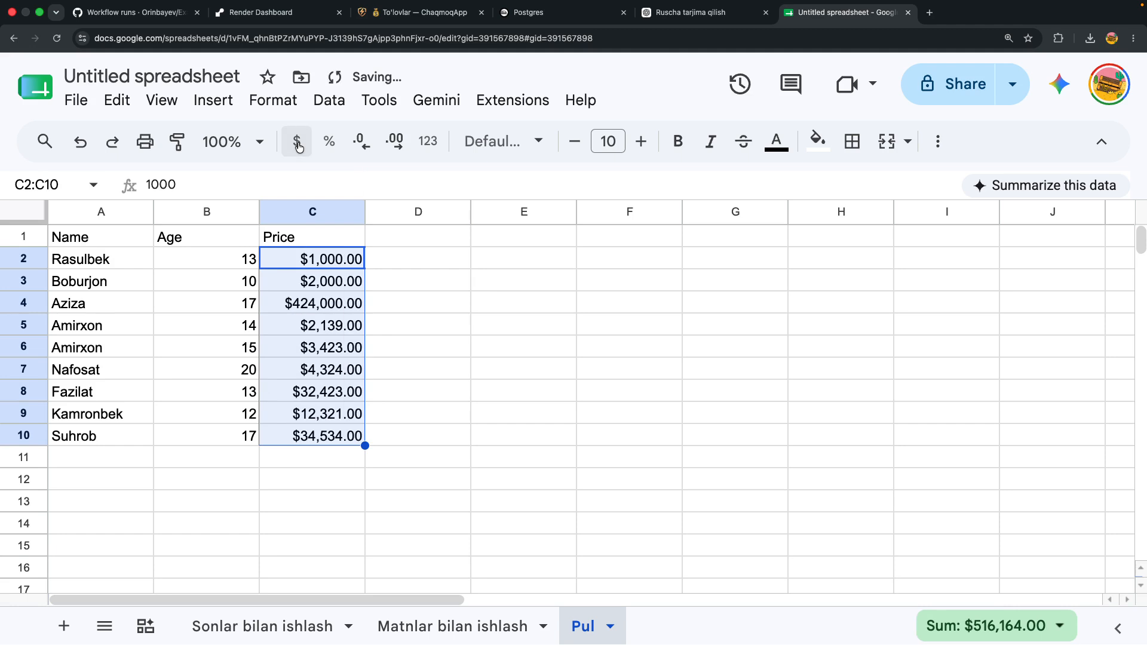
{"action": "left_click", "coordinate": [360, 142]}
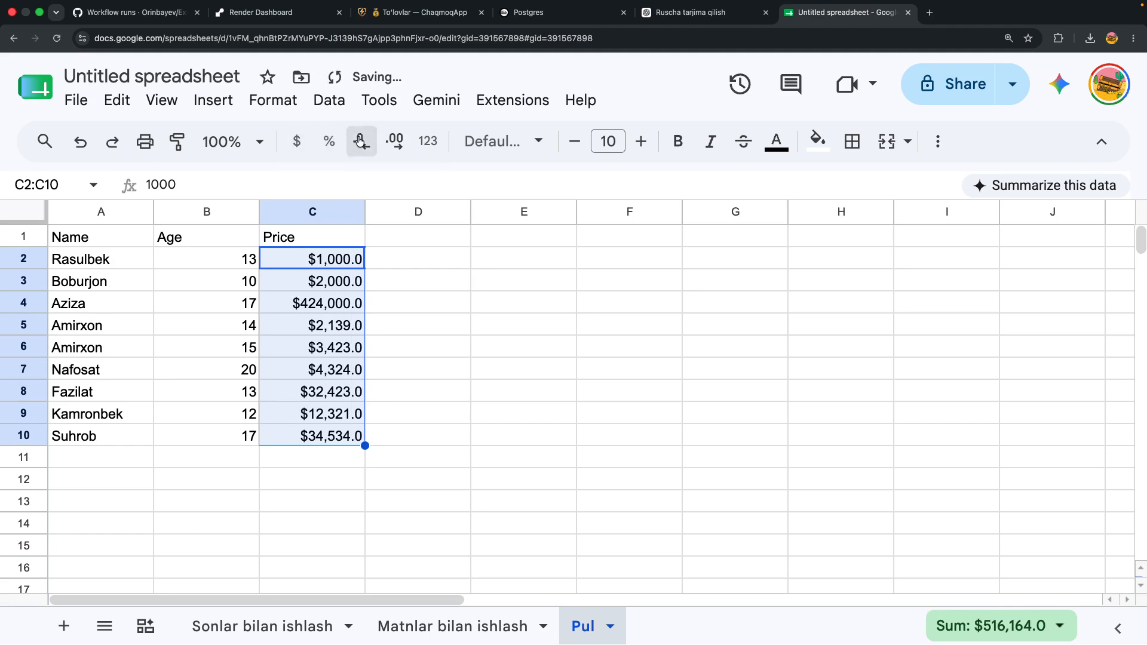
- Remove the decimal places from the prices in C2:C10 and check the underlying value in C2
{"action": "left_click", "coordinate": [361, 142]}
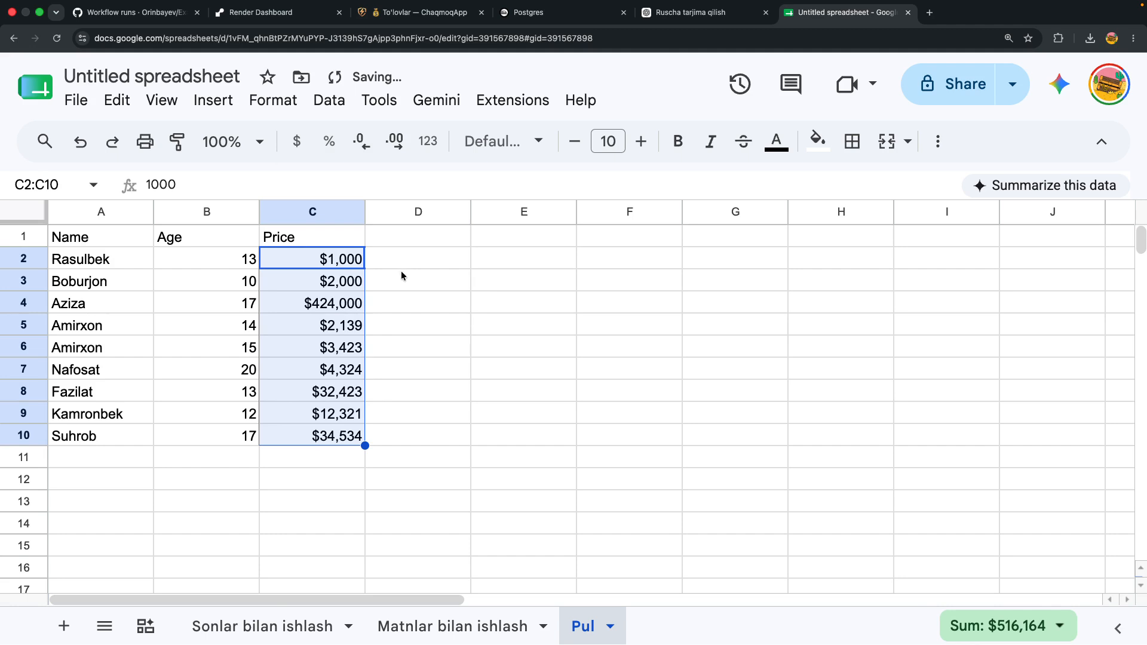
{"action": "left_click", "coordinate": [402, 273]}
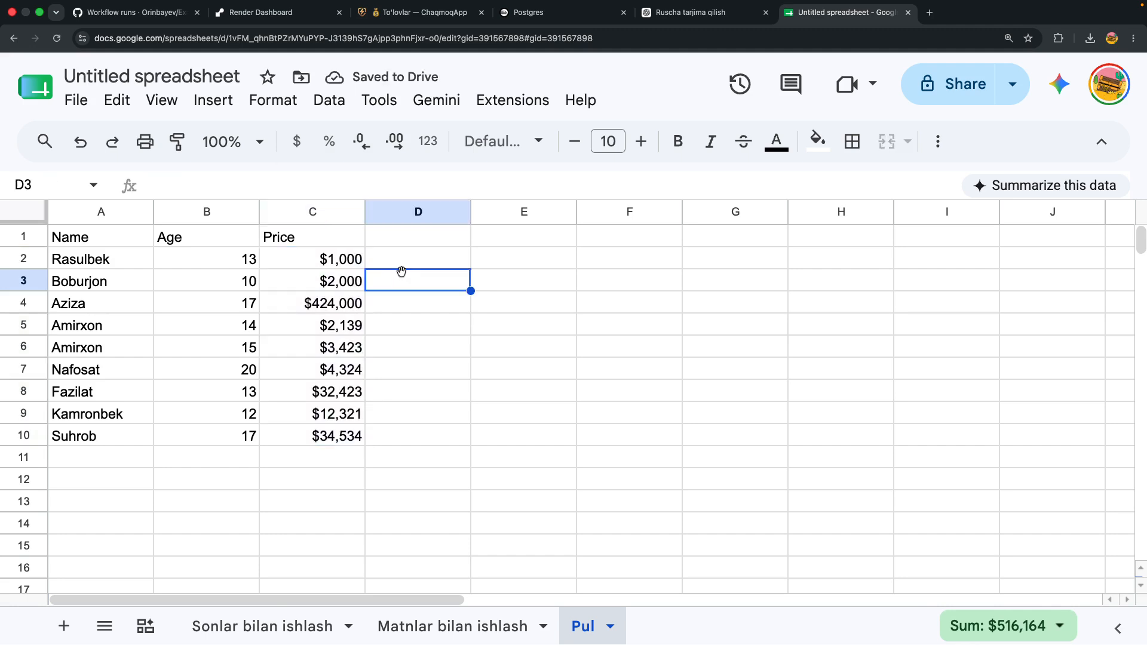
{"action": "double_click", "coordinate": [340, 257]}
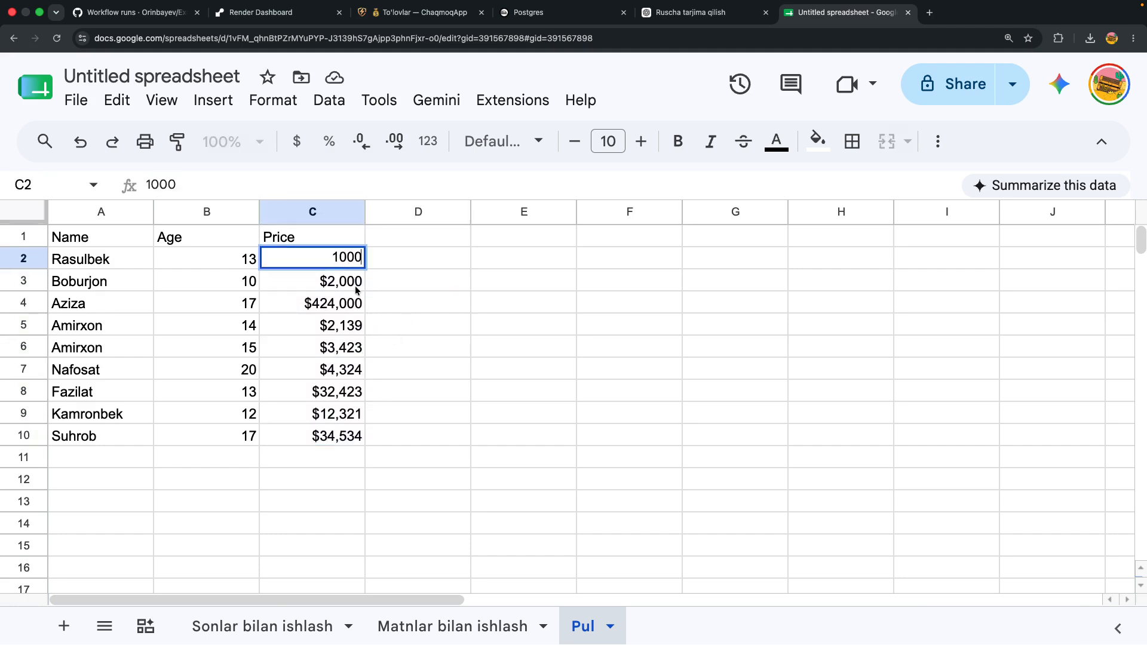
{"action": "left_click", "coordinate": [357, 291]}
{"action": "left_click", "coordinate": [324, 256]}
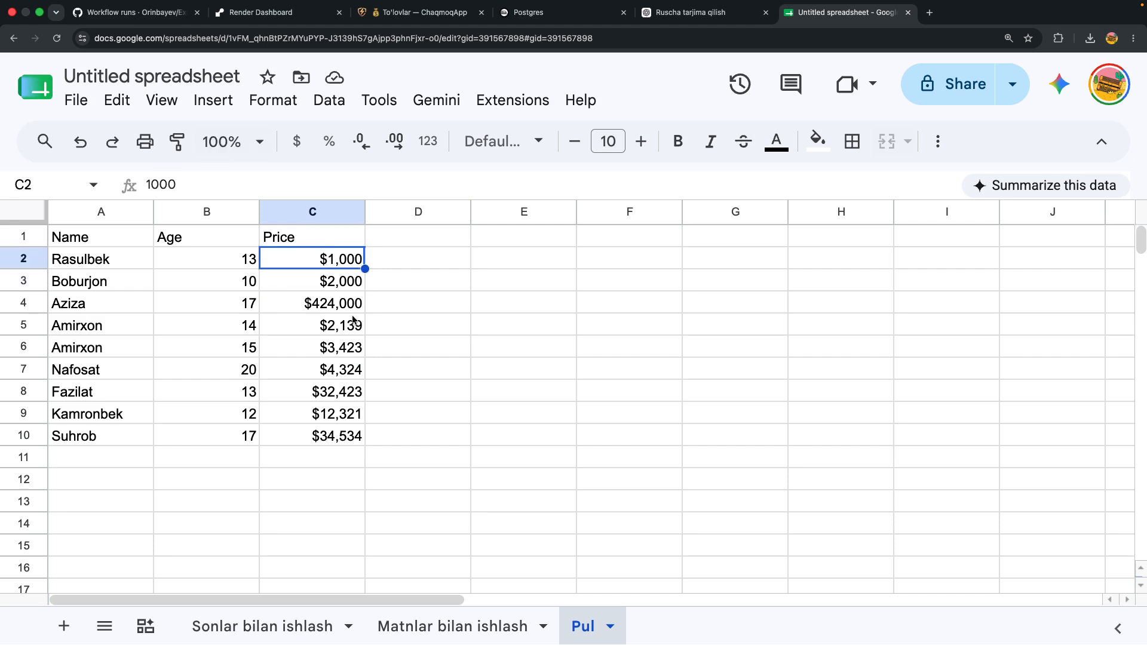
{"action": "left_click", "coordinate": [388, 263]}
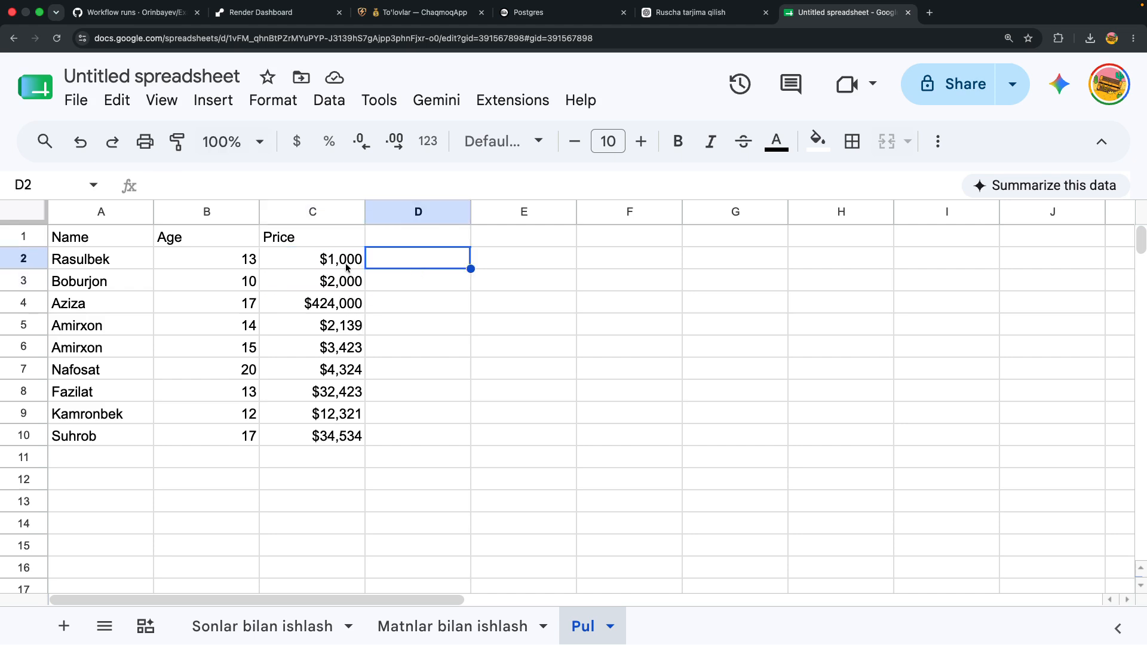
- Apply the dollar currency format to the prices in C2:C10 and switch them to the Accounting number format
{"action": "left_click_drag", "start_coordinate": [323, 260], "coordinate": [324, 439]}
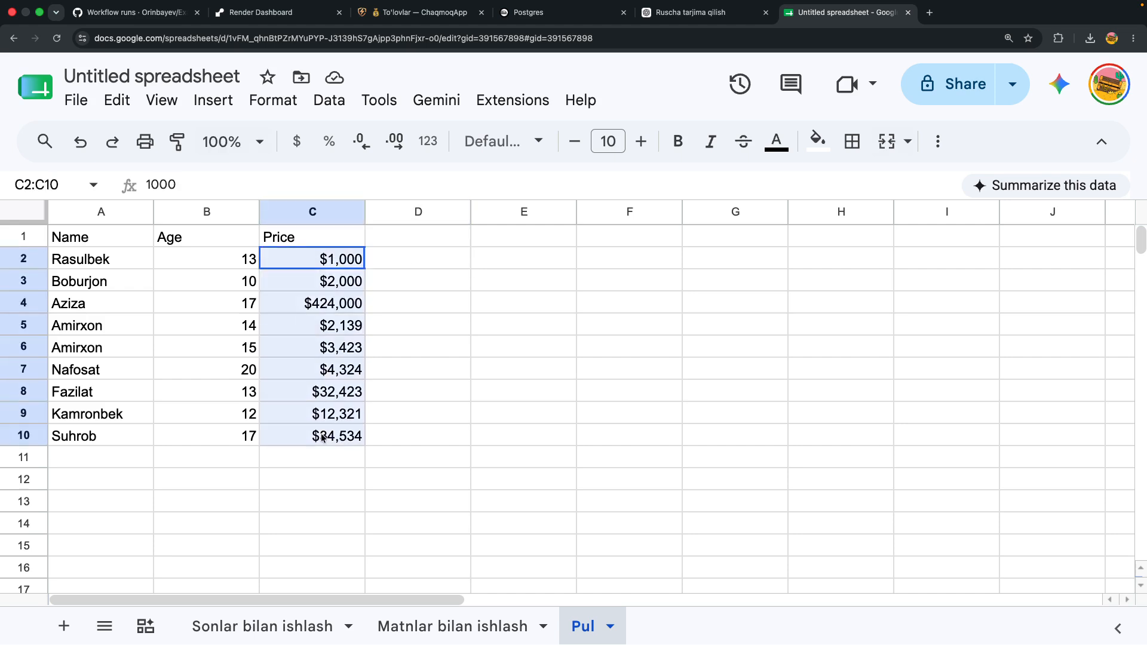
{"action": "left_click", "coordinate": [293, 143]}
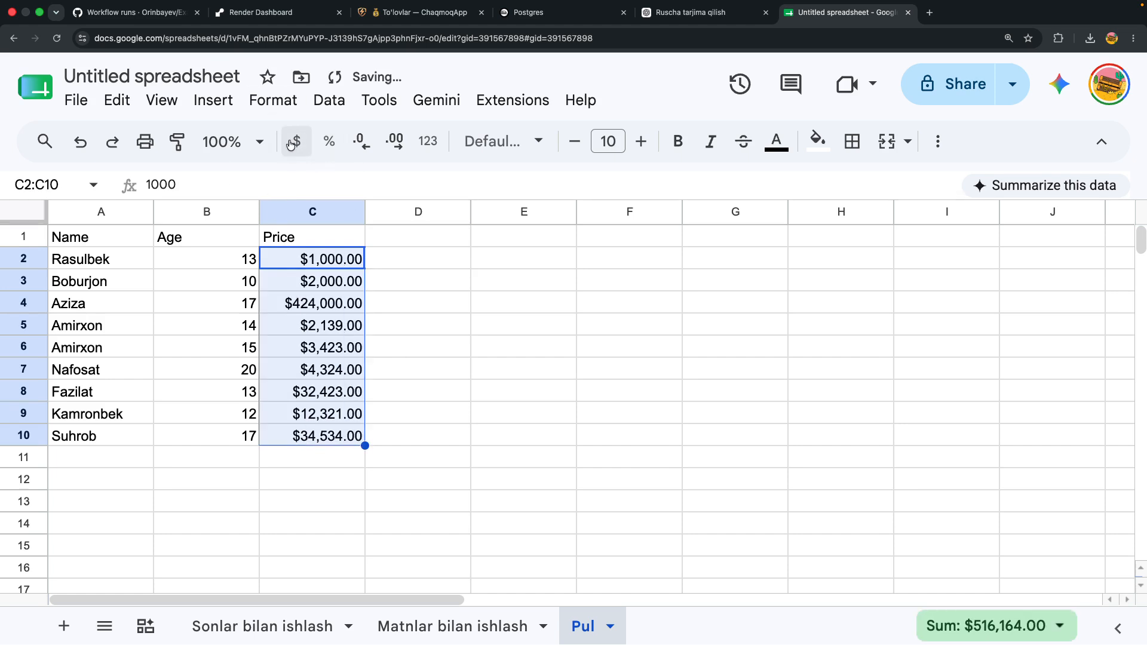
{"action": "left_click", "coordinate": [267, 103]}
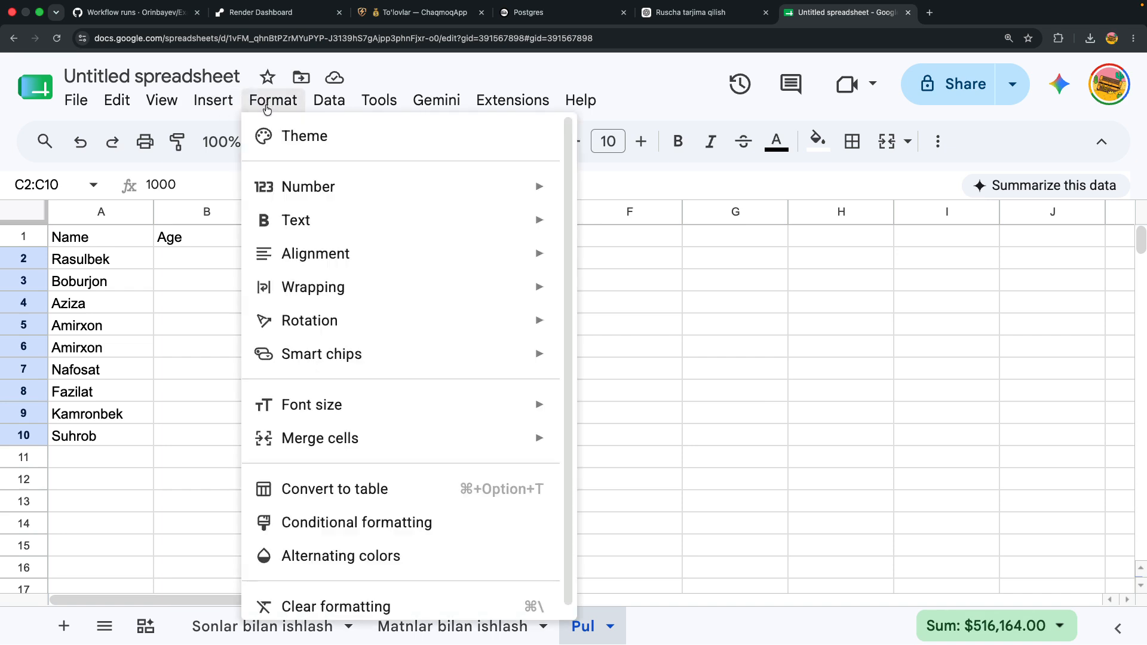
{"action": "mouse_move", "coordinate": [302, 187]}
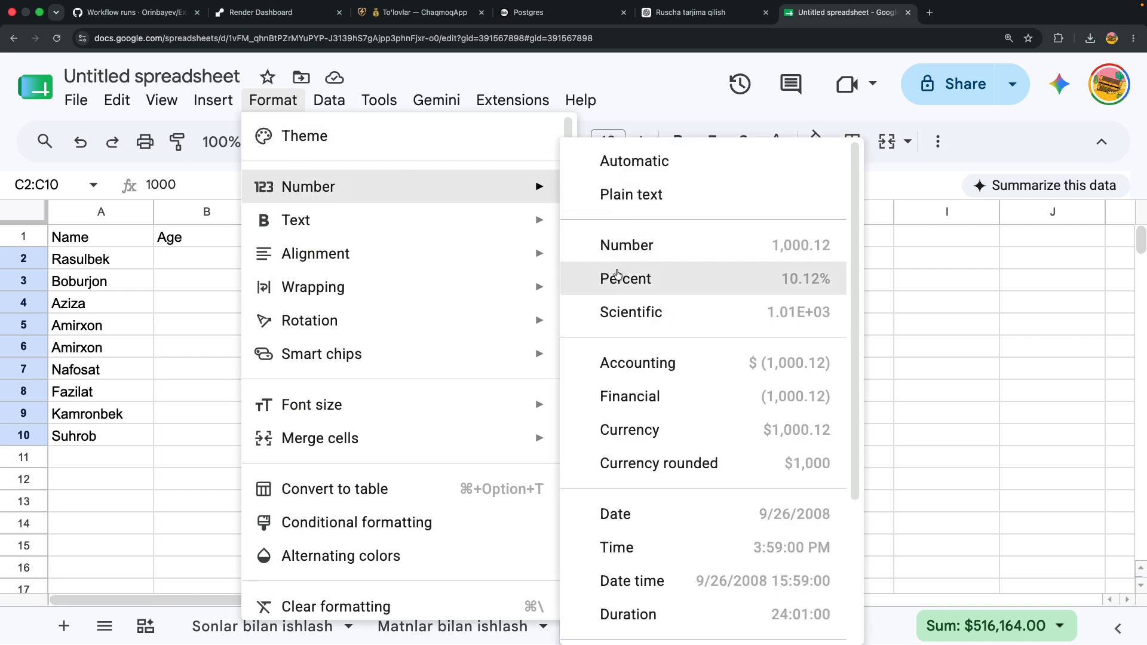
{"action": "scroll", "coordinate": [610, 280], "scroll_direction": "down", "scroll_amount": 1}
{"action": "scroll", "coordinate": [610, 280], "scroll_direction": "down", "scroll_amount": 2}
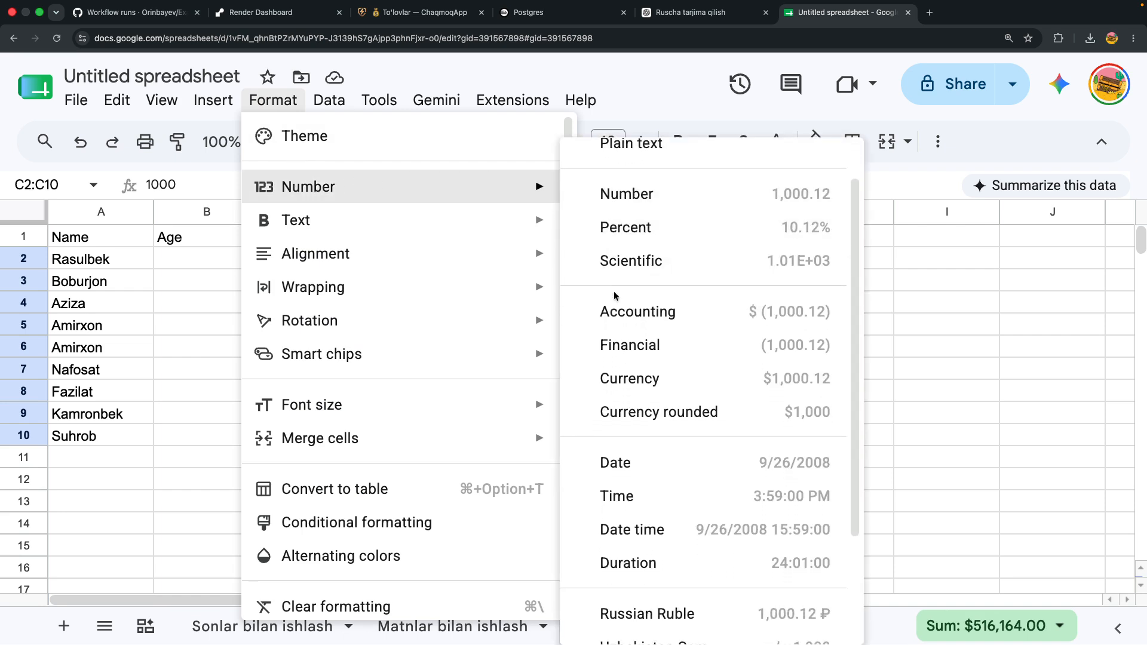
{"action": "left_click", "coordinate": [616, 310]}
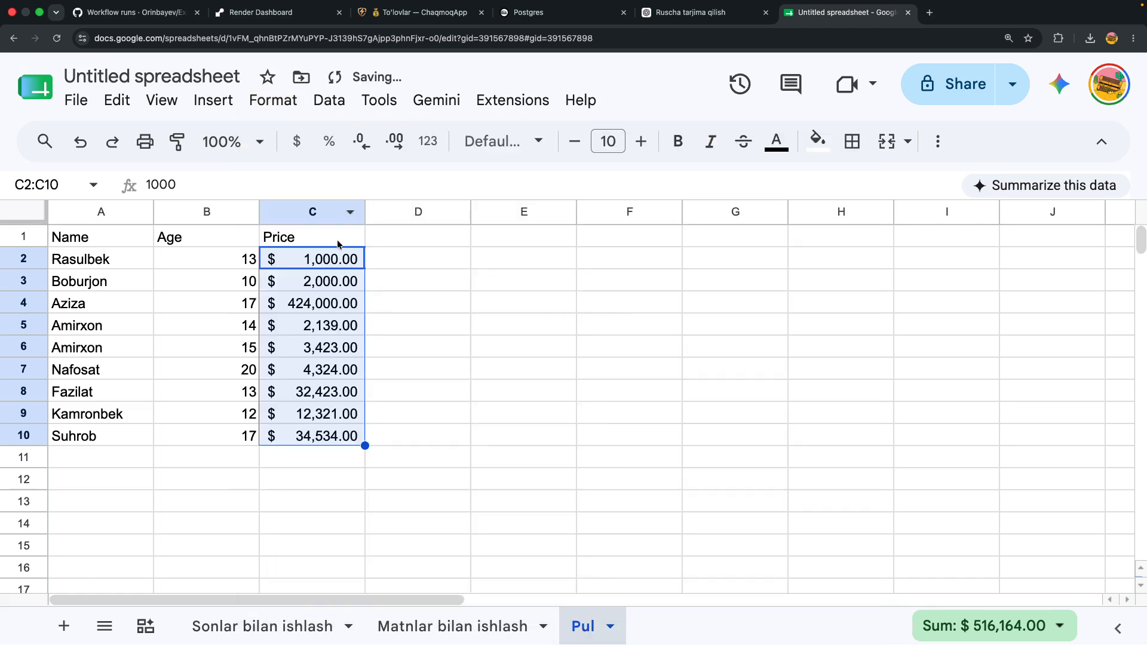
{"action": "left_click", "coordinate": [322, 103]}
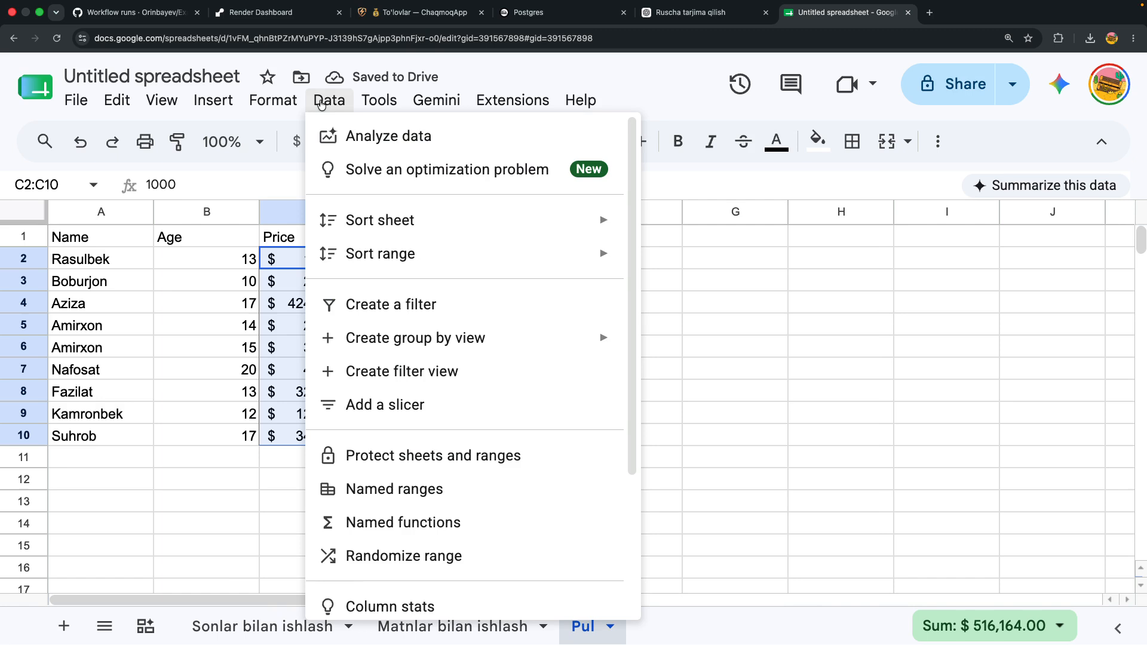
{"action": "left_click_drag", "start_coordinate": [261, 364], "coordinate": [258, 364]}
{"action": "key", "text": "ctrl+z"}
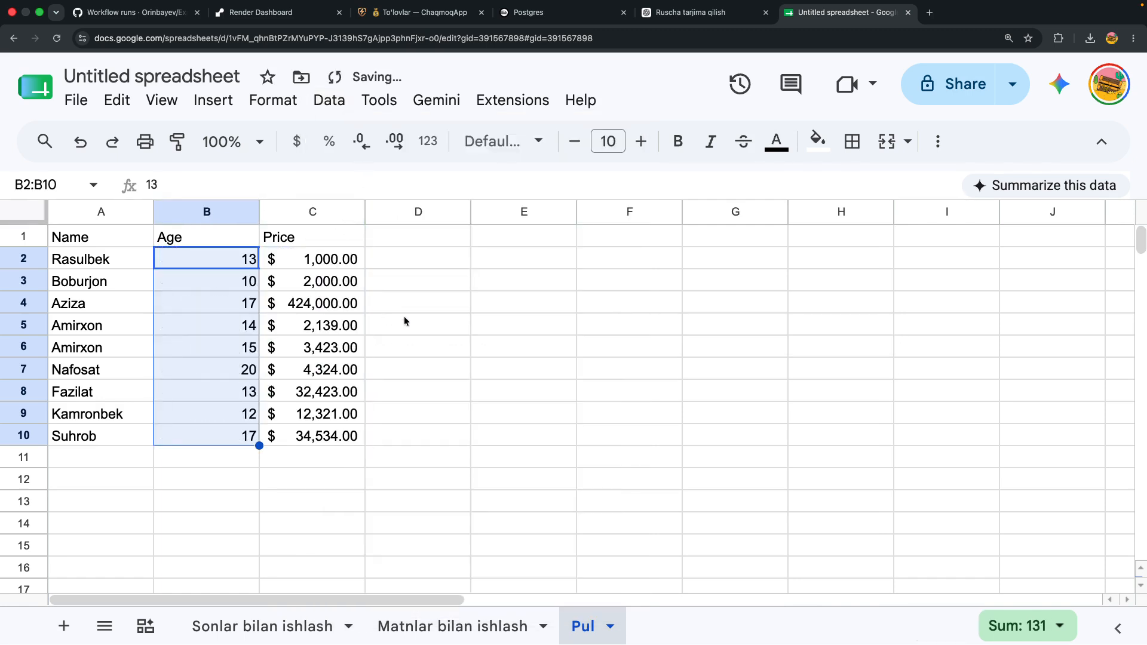
{"action": "left_click", "coordinate": [404, 320]}
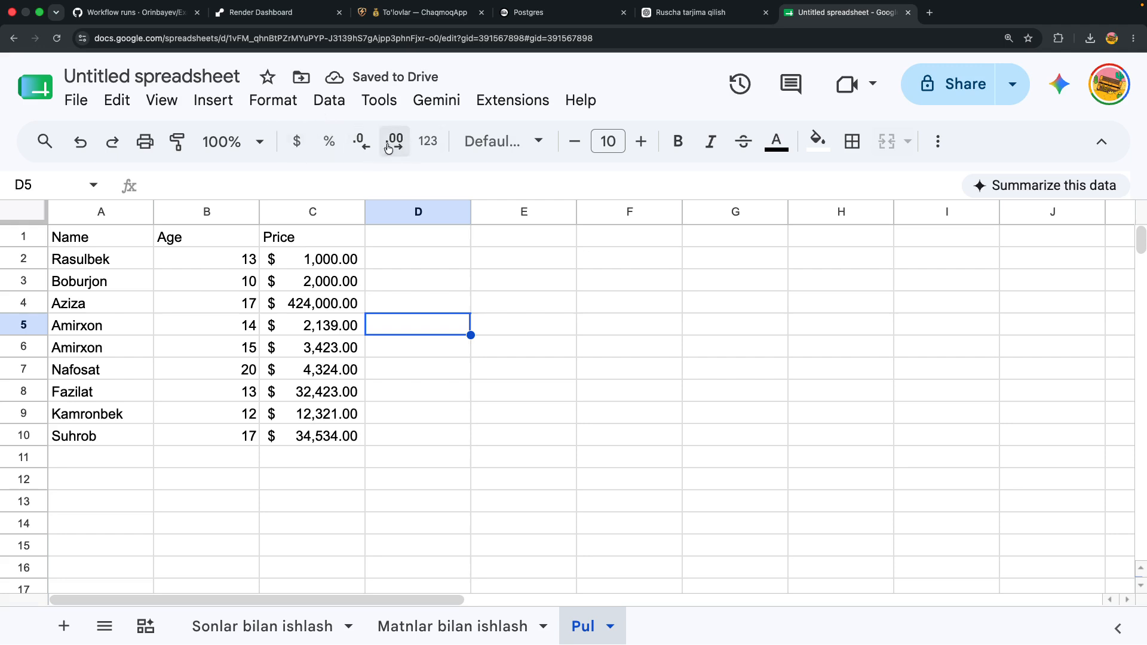
{"action": "left_click", "coordinate": [310, 147]}
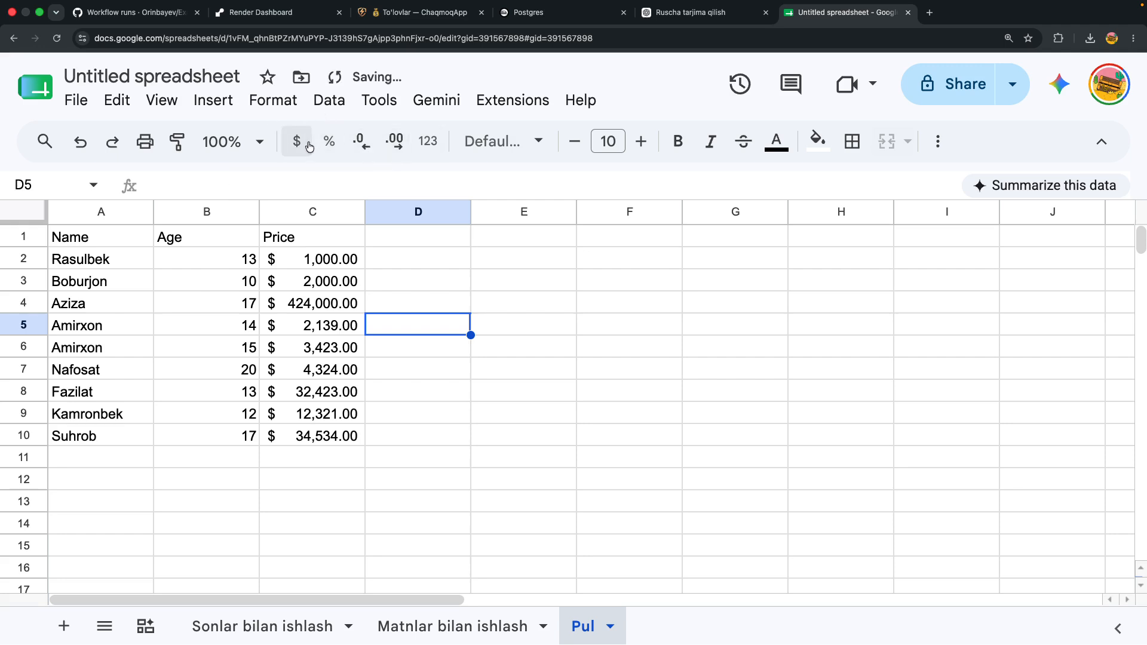
- Look through the available formatting, data and tool commands, including the number formats and the custom currencies list, without applying any
{"action": "left_click", "coordinate": [271, 102]}
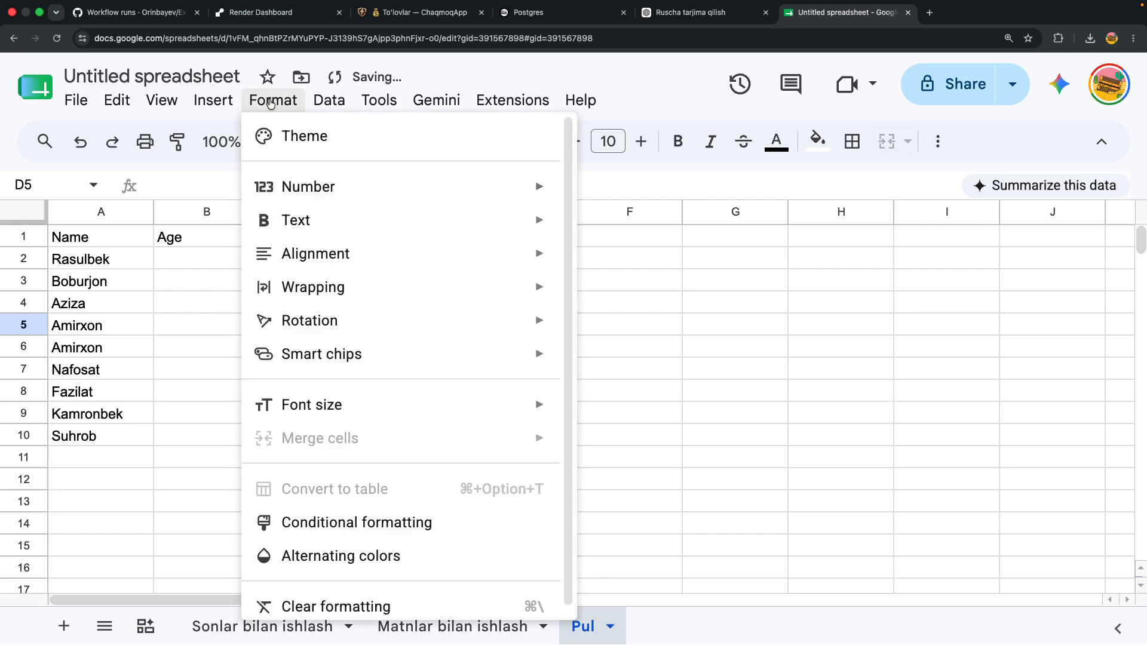
{"action": "mouse_move", "coordinate": [339, 319]}
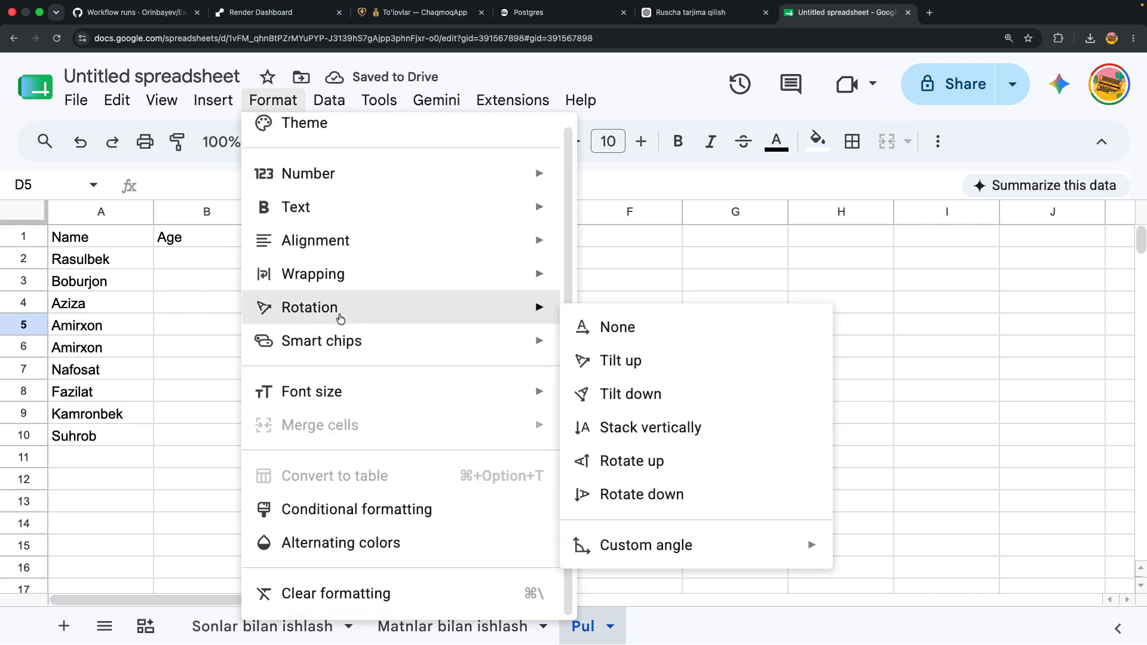
{"action": "mouse_move", "coordinate": [322, 226]}
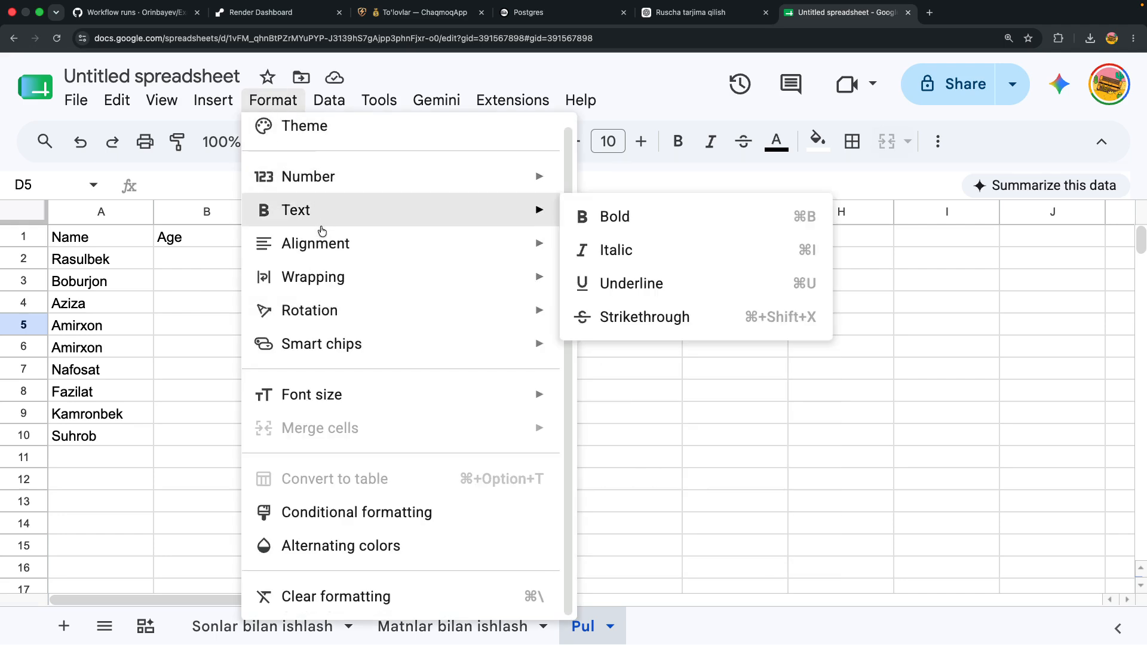
{"action": "mouse_move", "coordinate": [328, 106]}
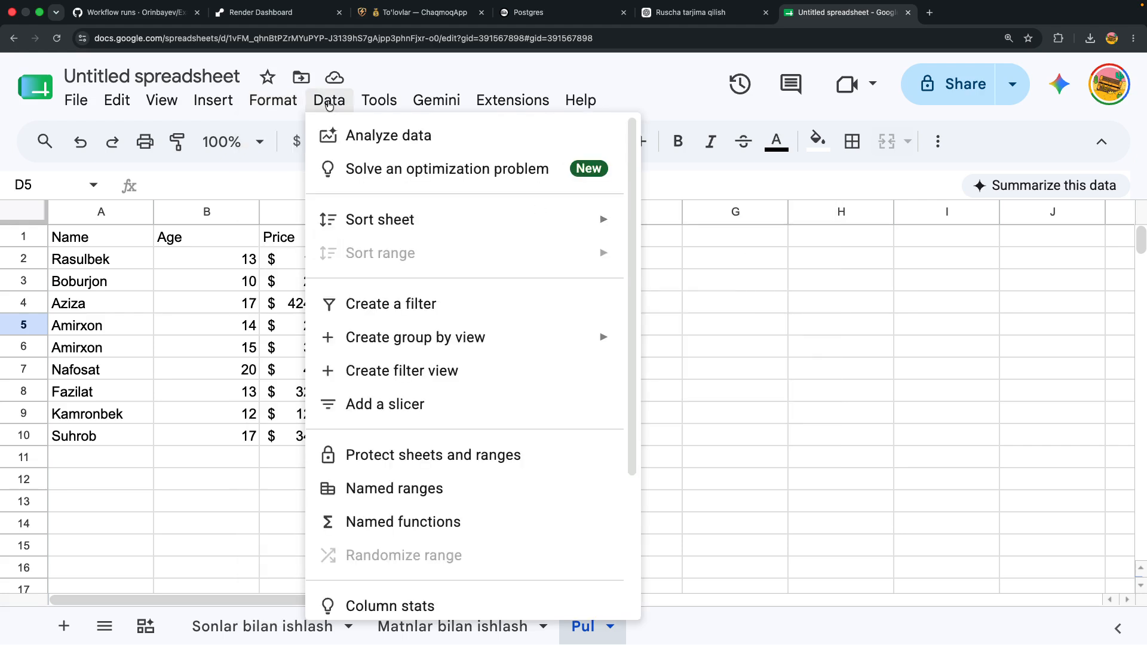
{"action": "scroll", "coordinate": [345, 286], "scroll_direction": "down", "scroll_amount": 2}
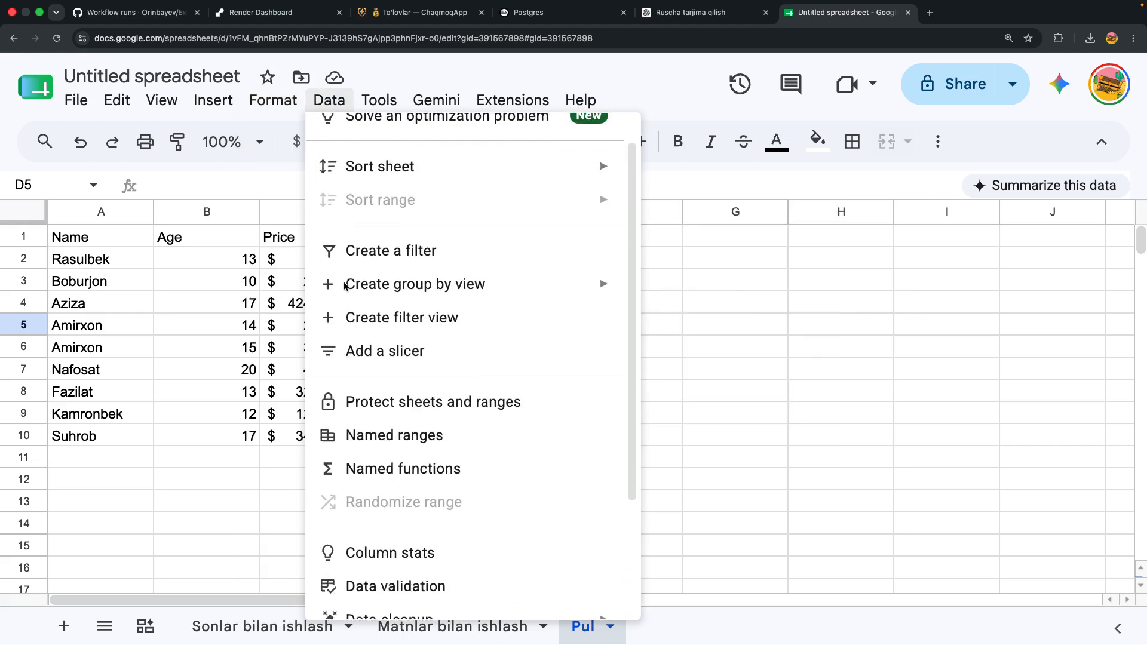
{"action": "scroll", "coordinate": [345, 286], "scroll_direction": "down", "scroll_amount": 3}
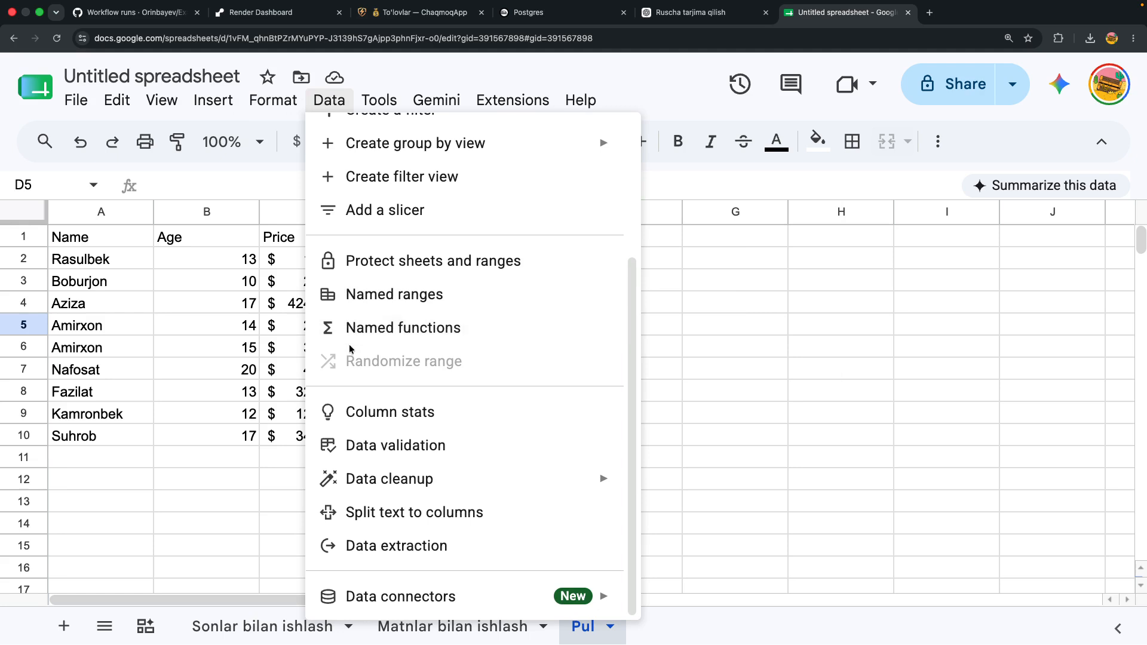
{"action": "scroll", "coordinate": [353, 400], "scroll_direction": "up", "scroll_amount": 4}
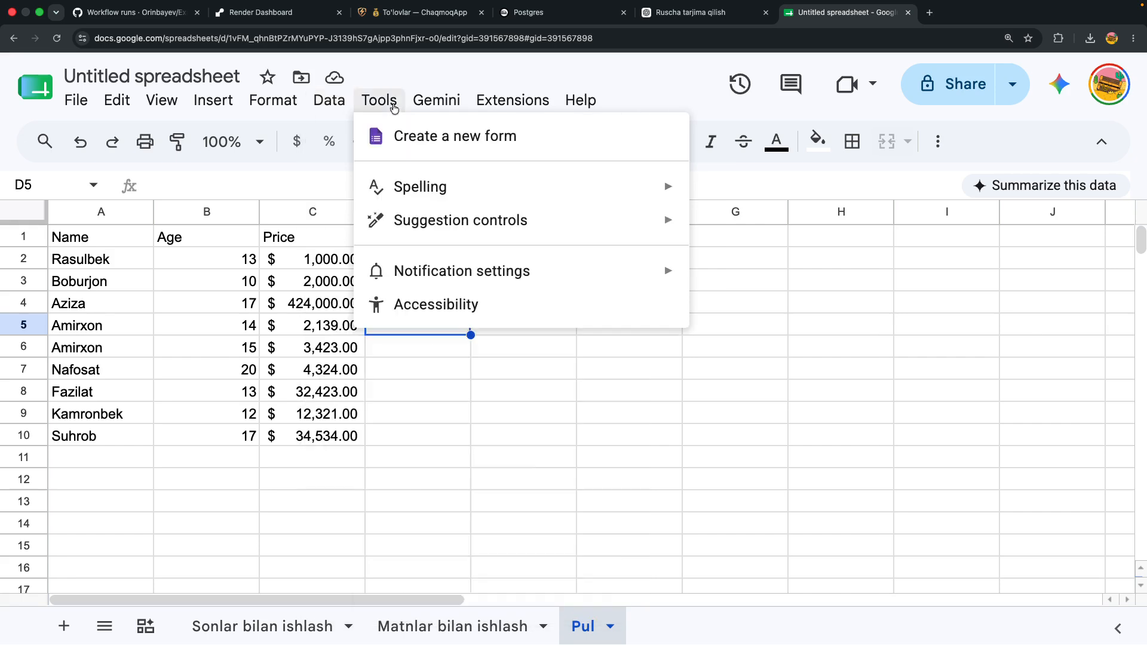
{"action": "mouse_move", "coordinate": [431, 104]}
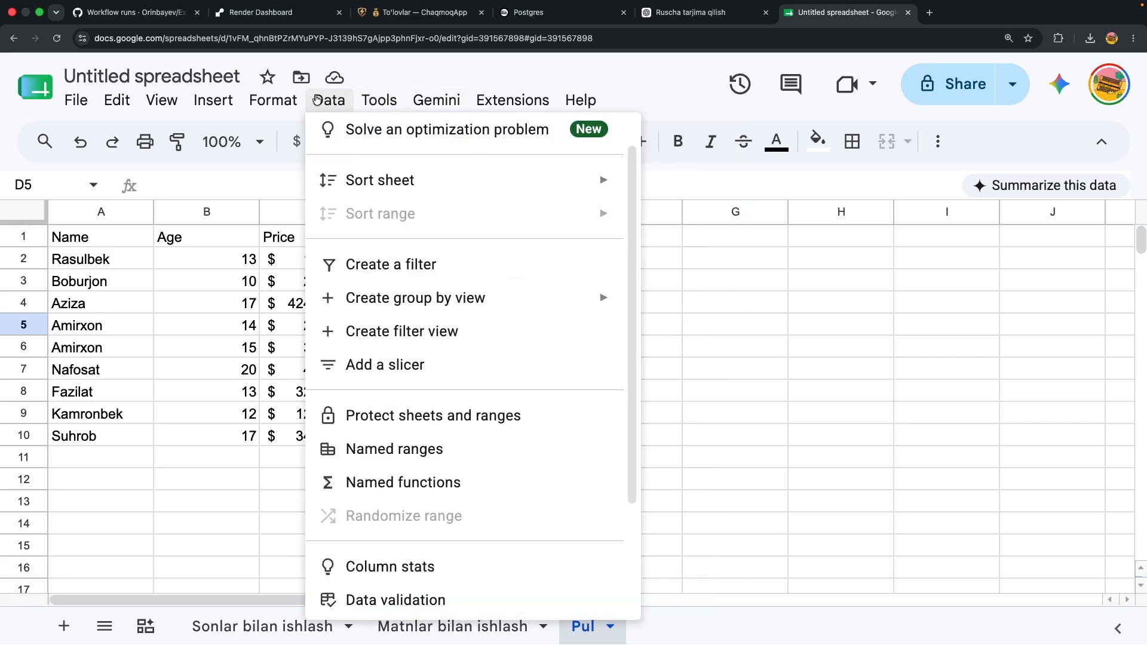
{"action": "mouse_move", "coordinate": [276, 100]}
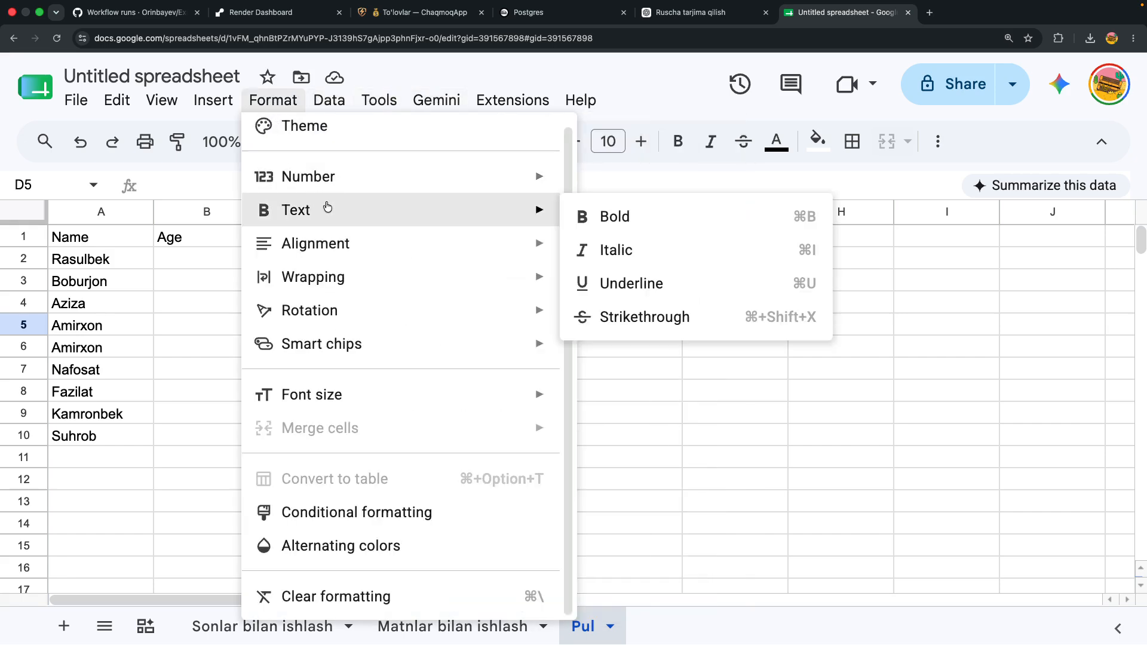
{"action": "mouse_move", "coordinate": [365, 185]}
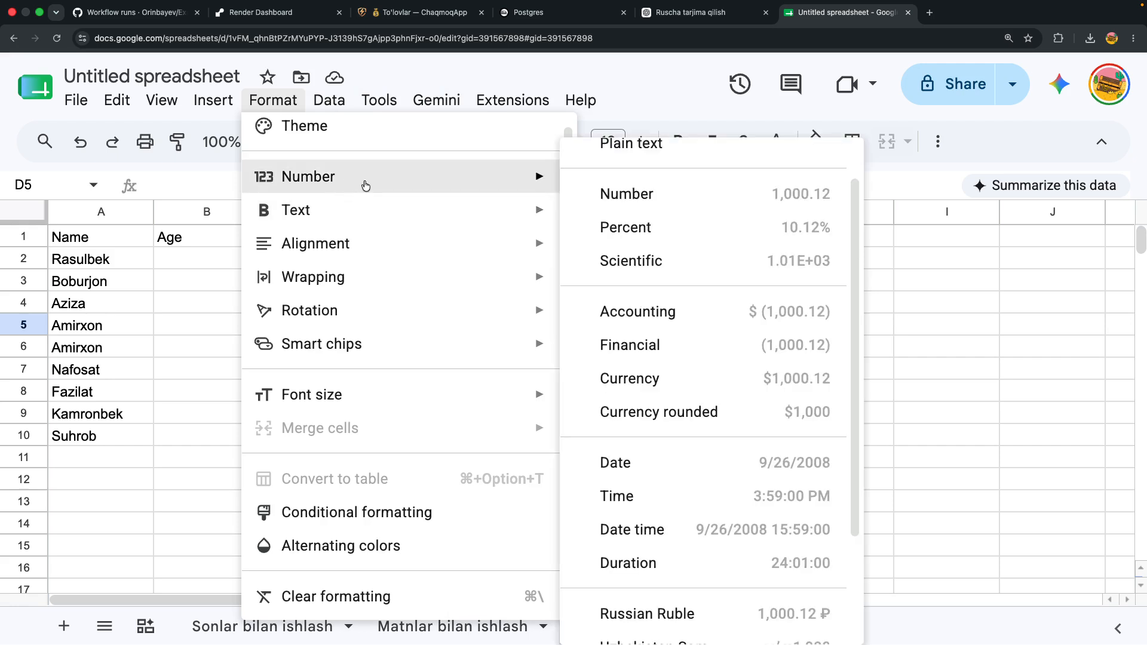
{"action": "scroll", "coordinate": [705, 192], "scroll_direction": "up", "scroll_amount": 1}
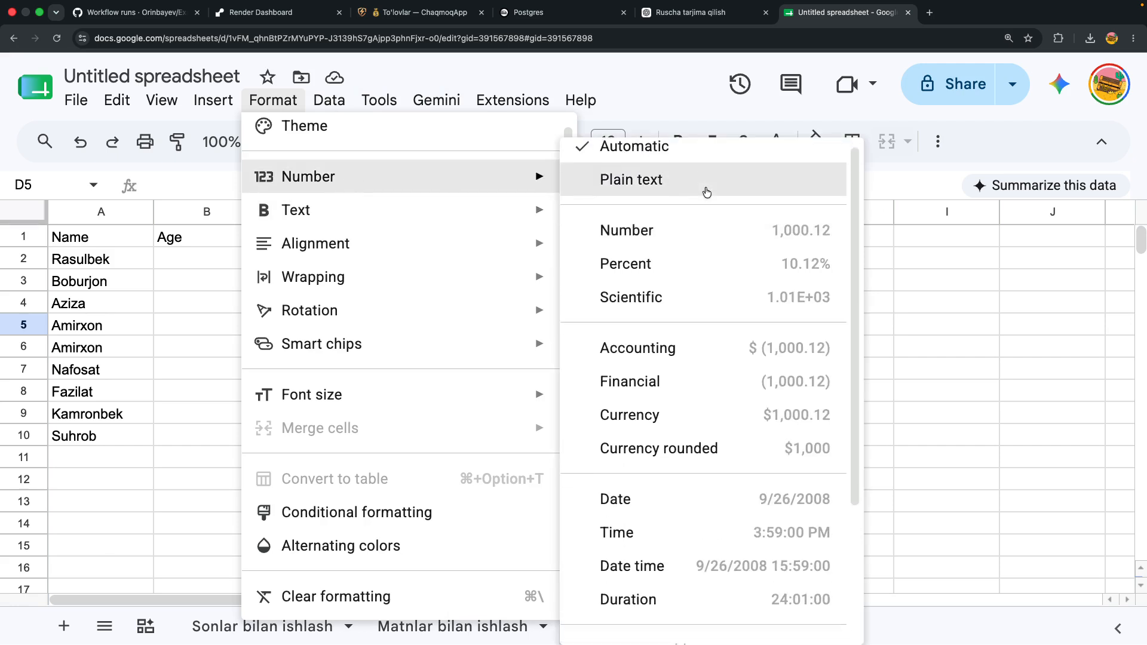
{"action": "scroll", "coordinate": [704, 190], "scroll_direction": "down", "scroll_amount": 3}
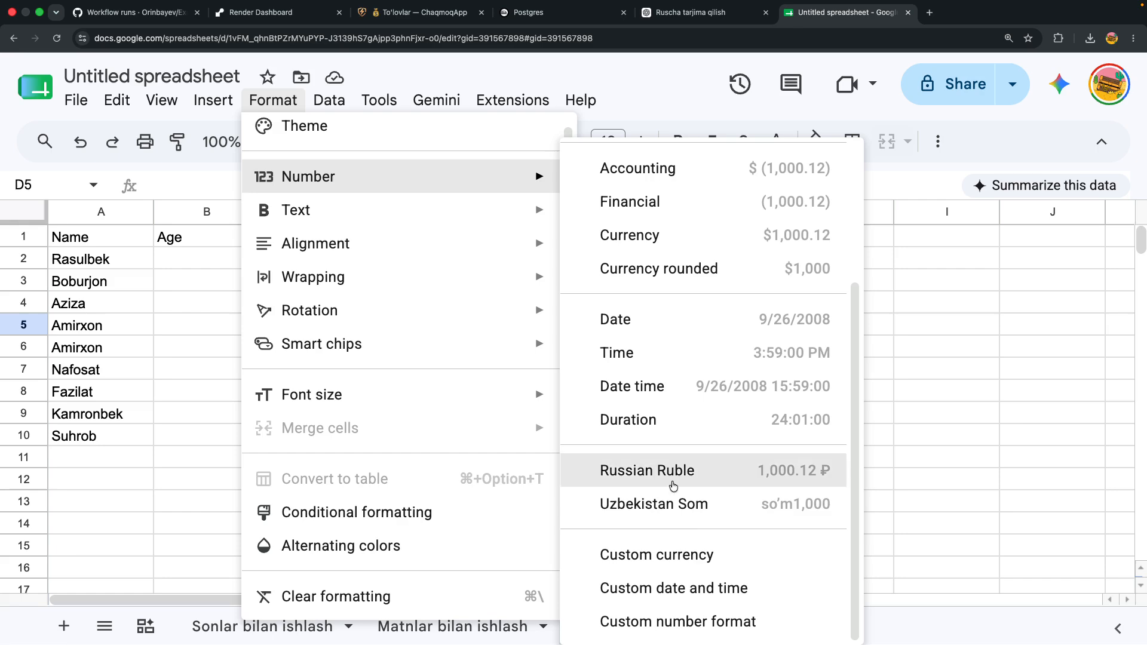
{"action": "left_click", "coordinate": [658, 556]}
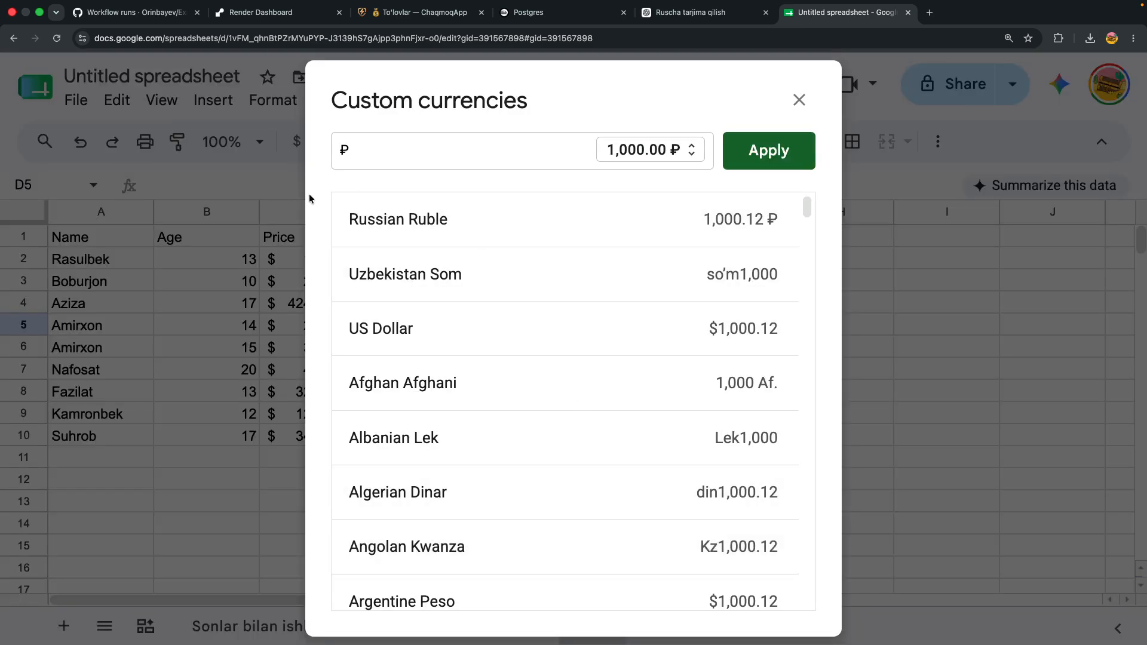
{"action": "left_click", "coordinate": [799, 100]}
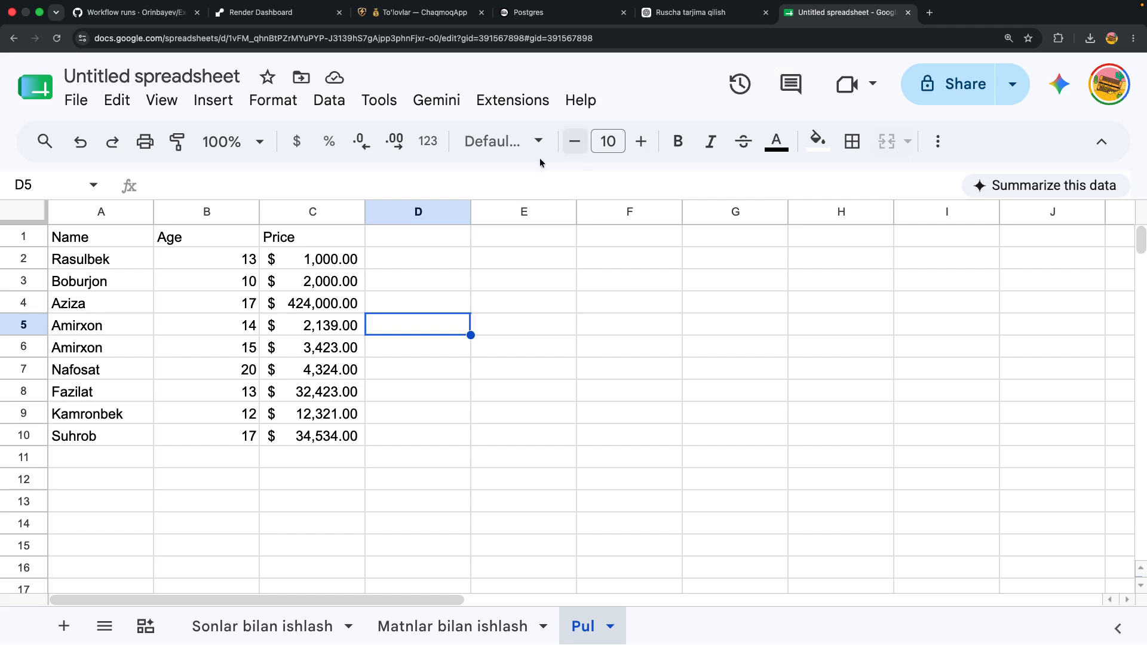
- Apply the Uzbekistan Som custom currency to the prices in C2:C10, using the UZS1,000 style
{"action": "left_click", "coordinate": [308, 257]}
{"action": "left_click", "coordinate": [311, 242]}
{"action": "left_click_drag", "start_coordinate": [310, 256], "coordinate": [310, 435]}
{"action": "left_click", "coordinate": [268, 103]}
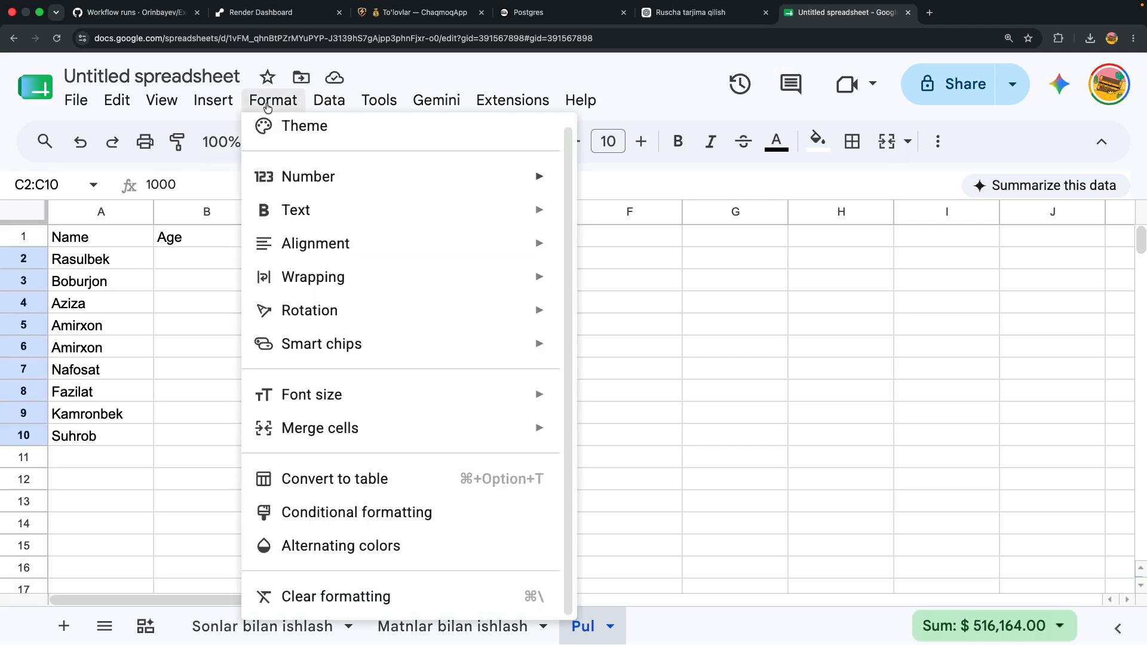
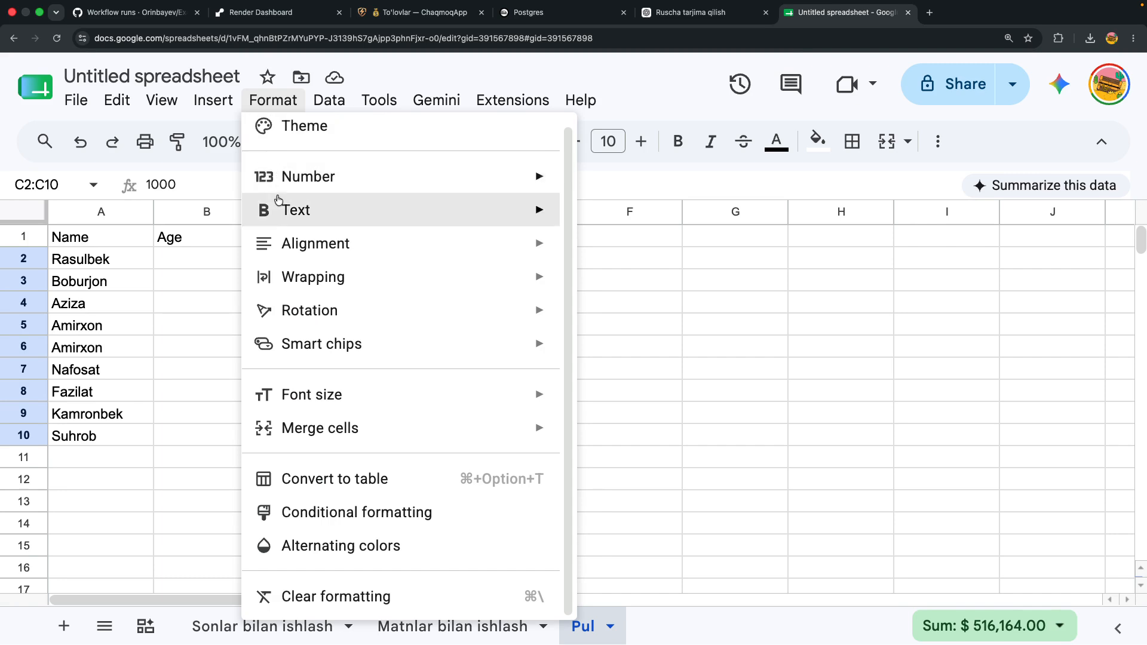
{"action": "mouse_move", "coordinate": [320, 172]}
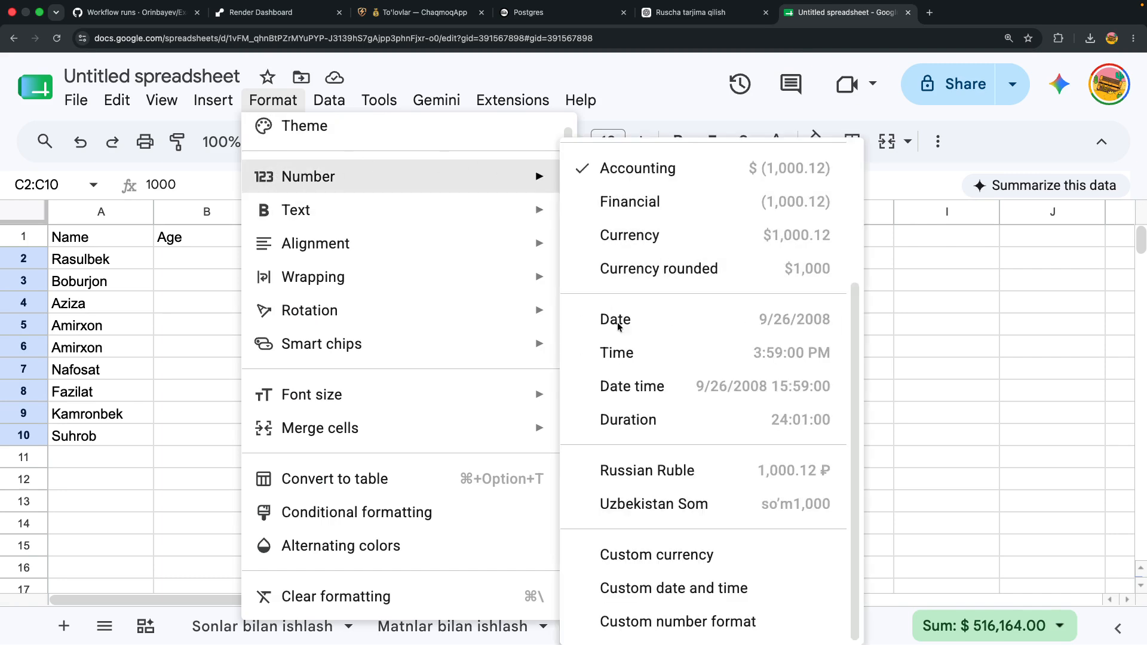
{"action": "left_click", "coordinate": [710, 551]}
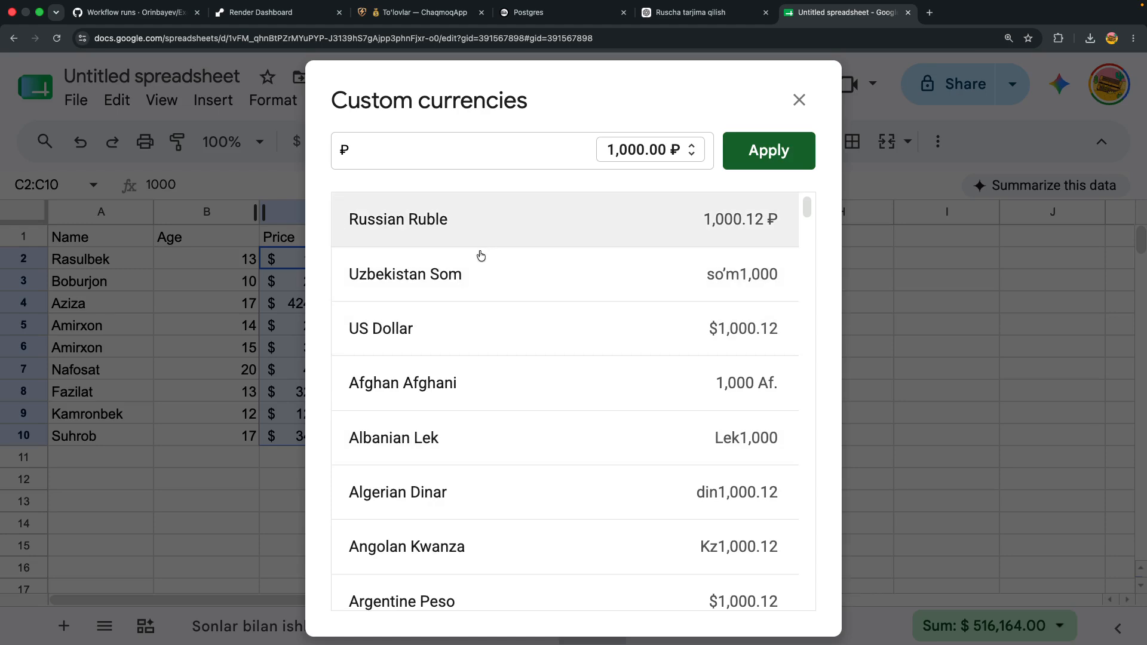
{"action": "scroll", "coordinate": [474, 285], "scroll_direction": "down", "scroll_amount": 20}
{"action": "scroll", "coordinate": [474, 309], "scroll_direction": "up", "scroll_amount": 20}
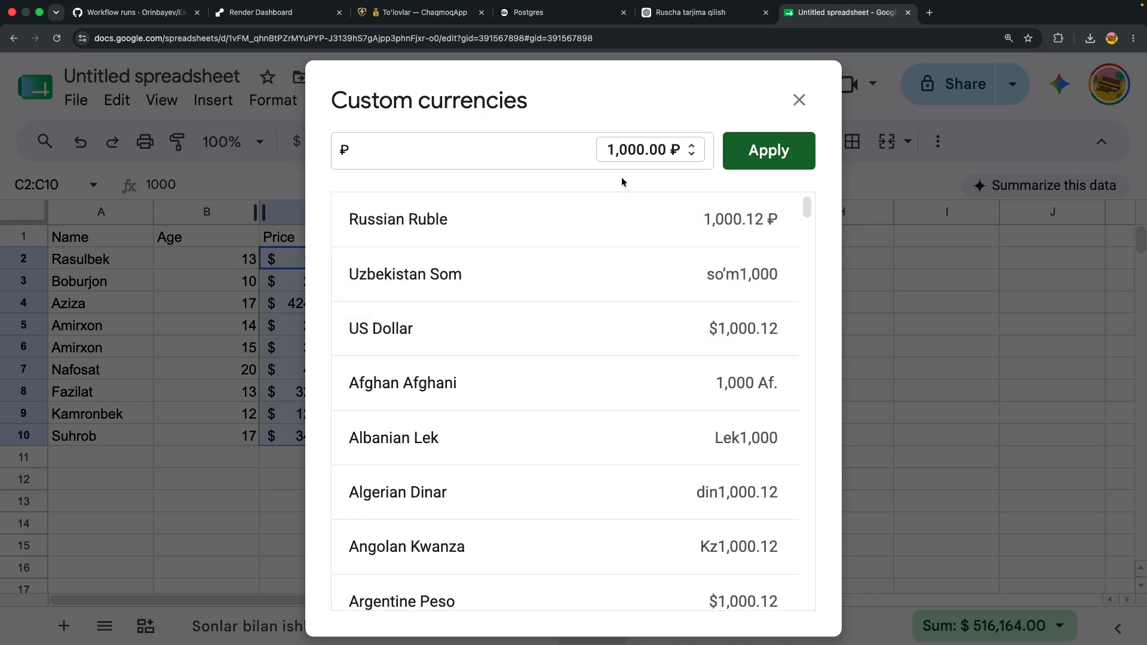
{"action": "left_click", "coordinate": [654, 162]}
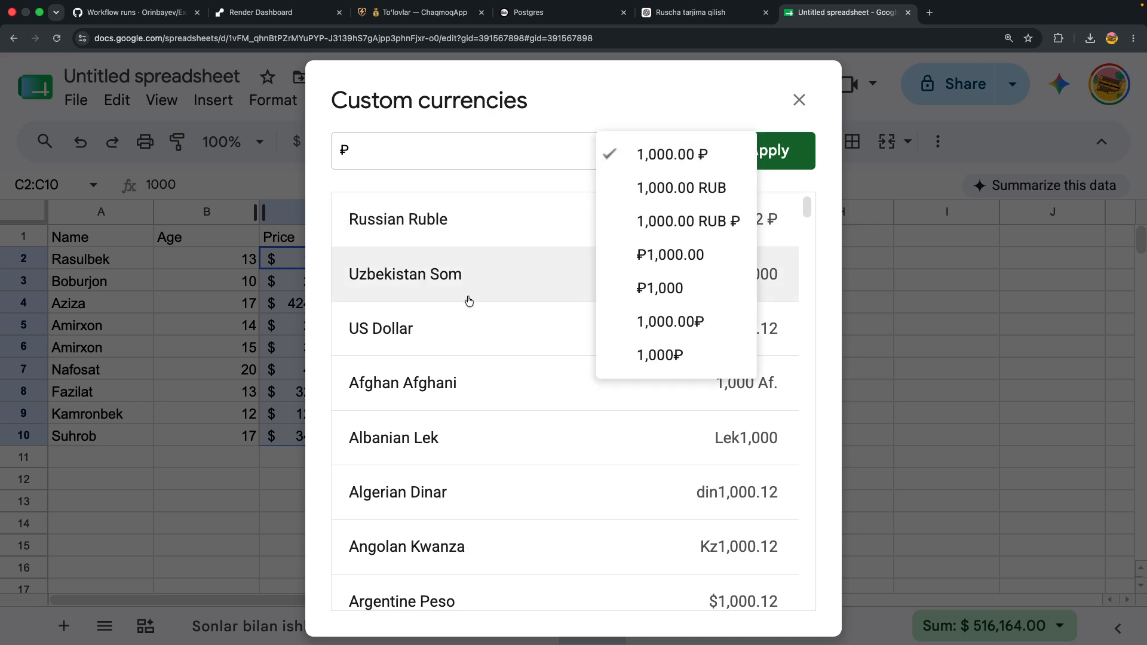
{"action": "left_click", "coordinate": [461, 277]}
{"action": "left_click", "coordinate": [685, 149]}
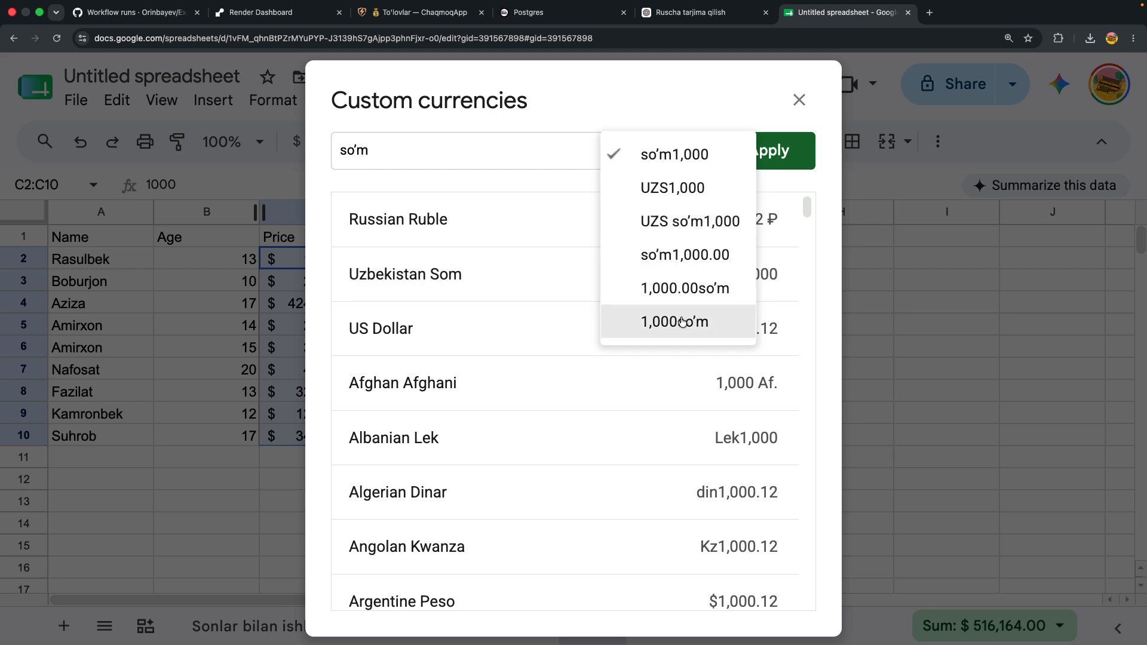
{"action": "left_click", "coordinate": [687, 186]}
{"action": "left_click", "coordinate": [785, 150]}
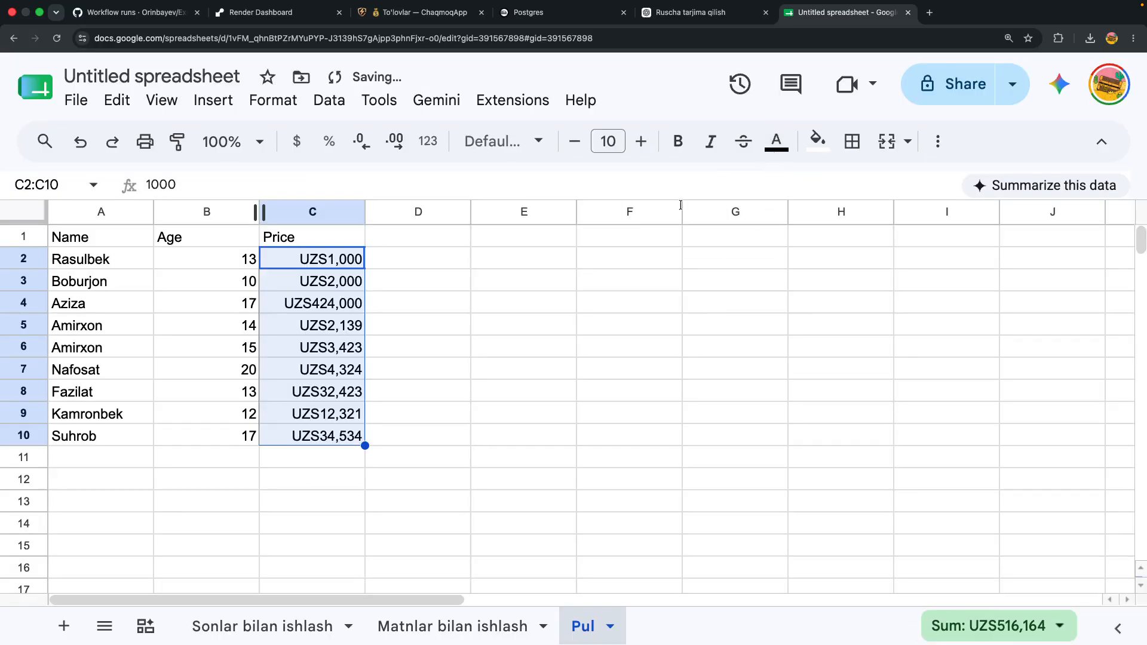
{"action": "double_click", "coordinate": [321, 256]}
{"action": "left_click", "coordinate": [375, 305]}
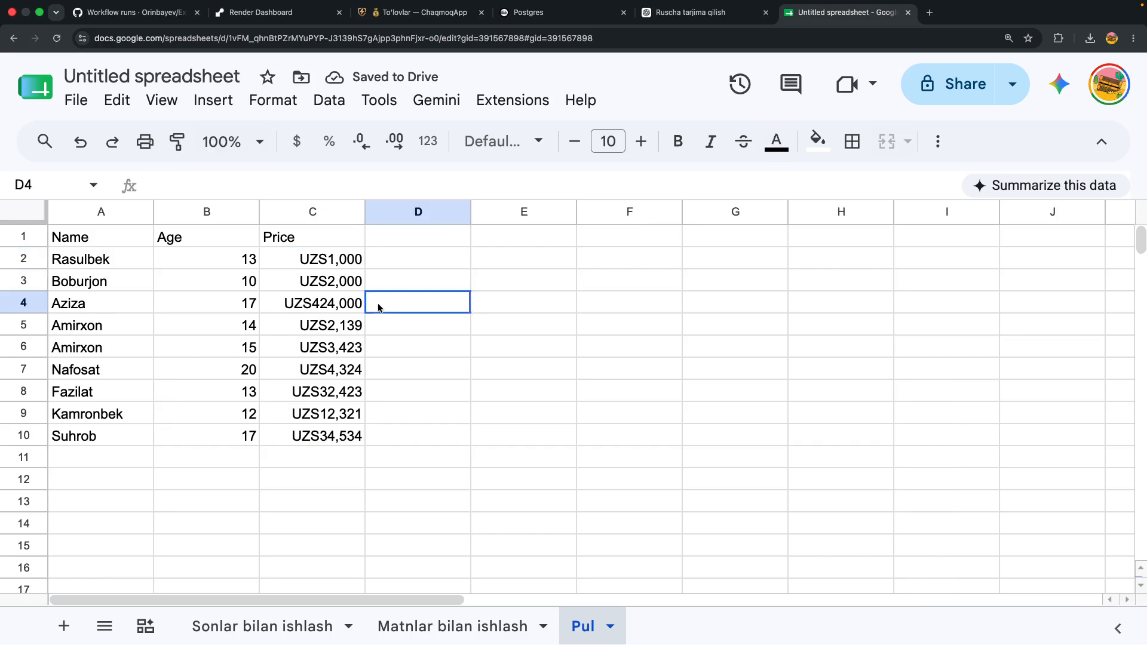
- Reapply the recently used Uzbekistan Som format, UZS1,000, to the prices in C2:C10
{"action": "left_click", "coordinate": [344, 269]}
{"action": "left_click_drag", "start_coordinate": [324, 417], "coordinate": [324, 436]}
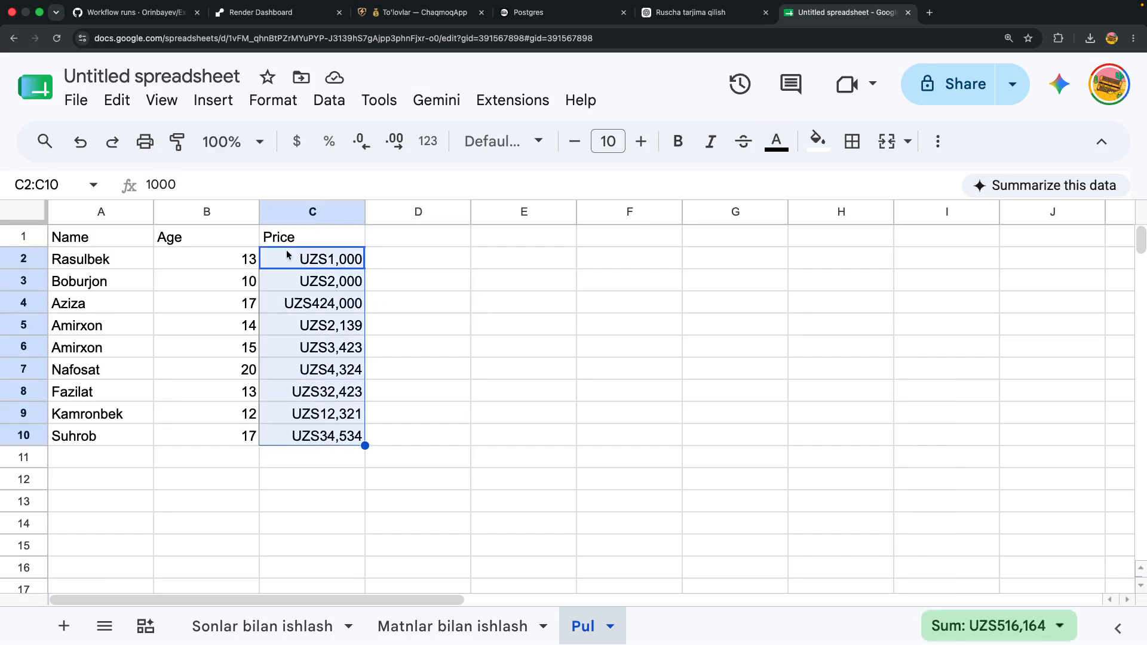
{"action": "left_click", "coordinate": [259, 101]}
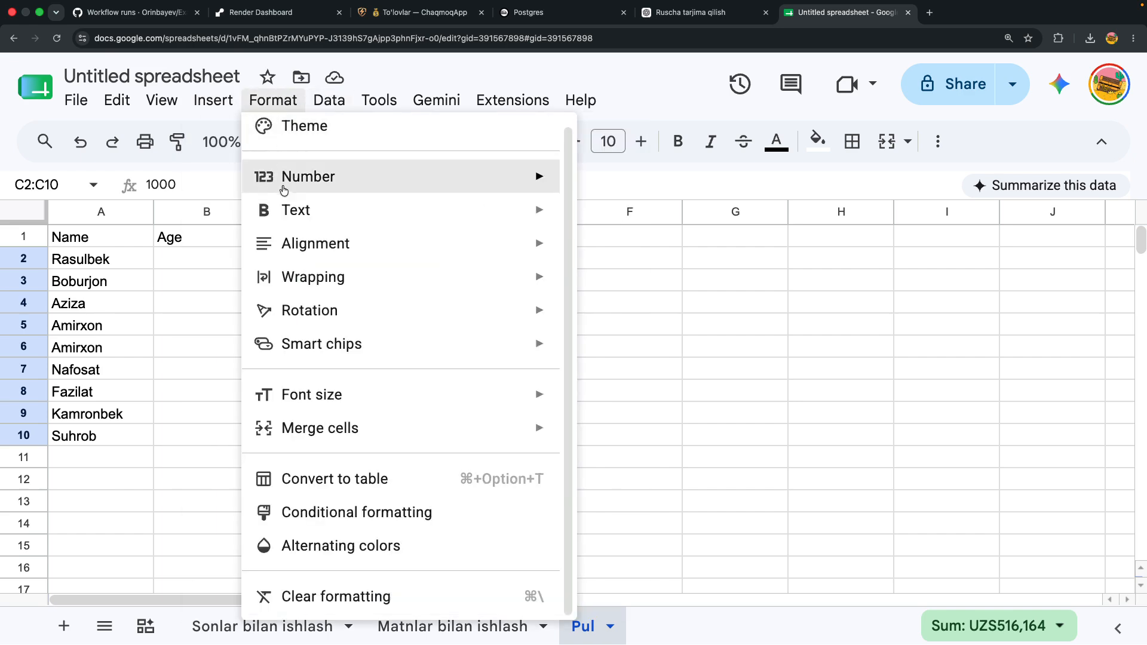
{"action": "mouse_move", "coordinate": [285, 186]}
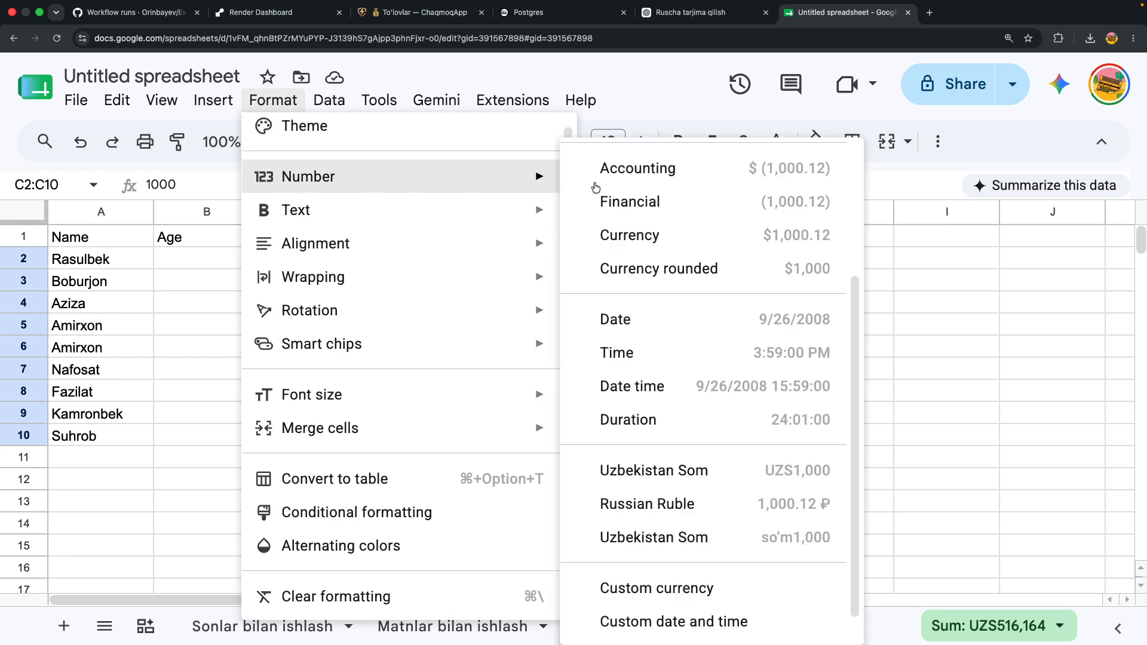
{"action": "scroll", "coordinate": [634, 385], "scroll_direction": "down", "scroll_amount": 1}
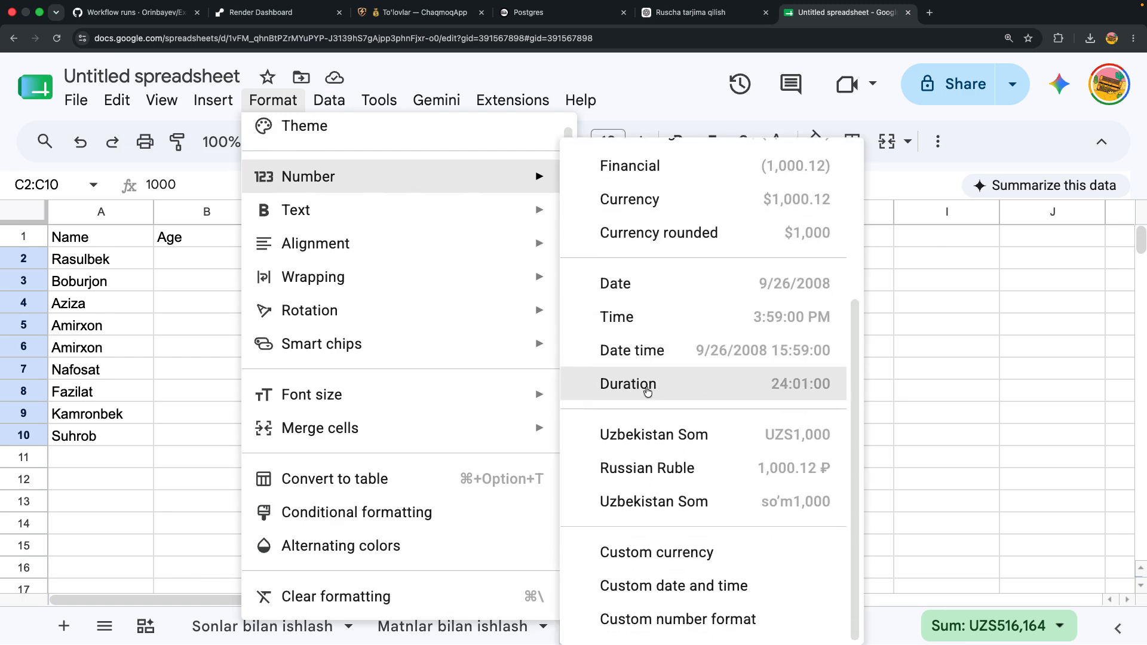
{"action": "left_click", "coordinate": [632, 435]}
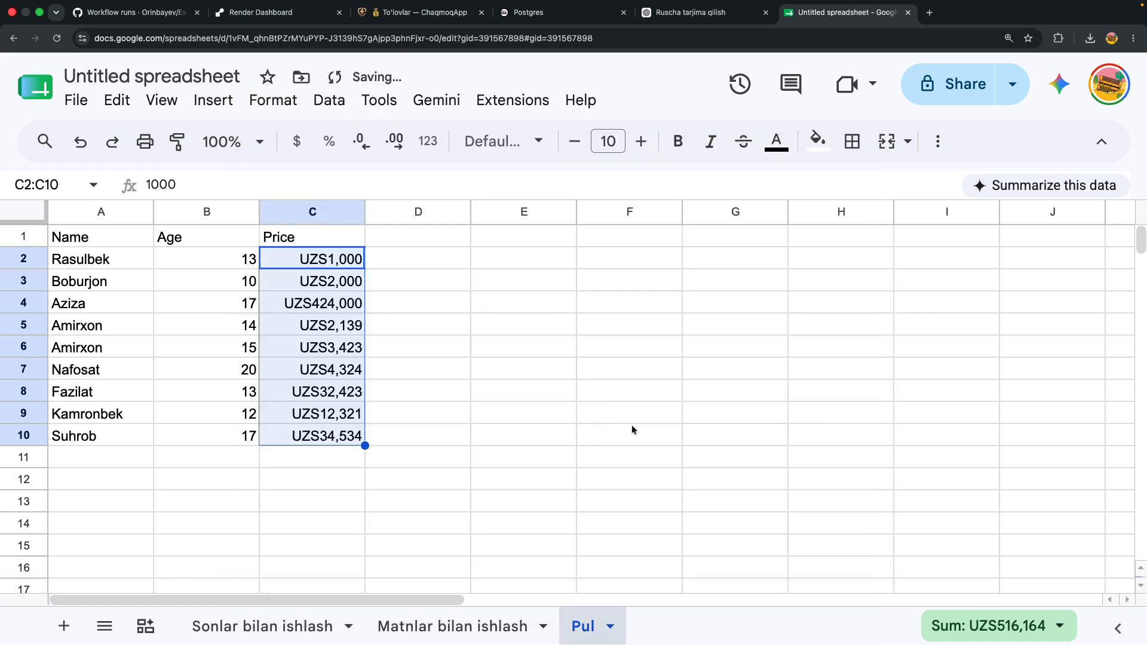
{"action": "left_click", "coordinate": [470, 325]}
- Change the custom currency of the prices in C2:C10 to UZS in the 1,000UZS style
{"action": "left_click_drag", "start_coordinate": [332, 260], "coordinate": [327, 439]}
{"action": "left_click", "coordinate": [273, 100]}
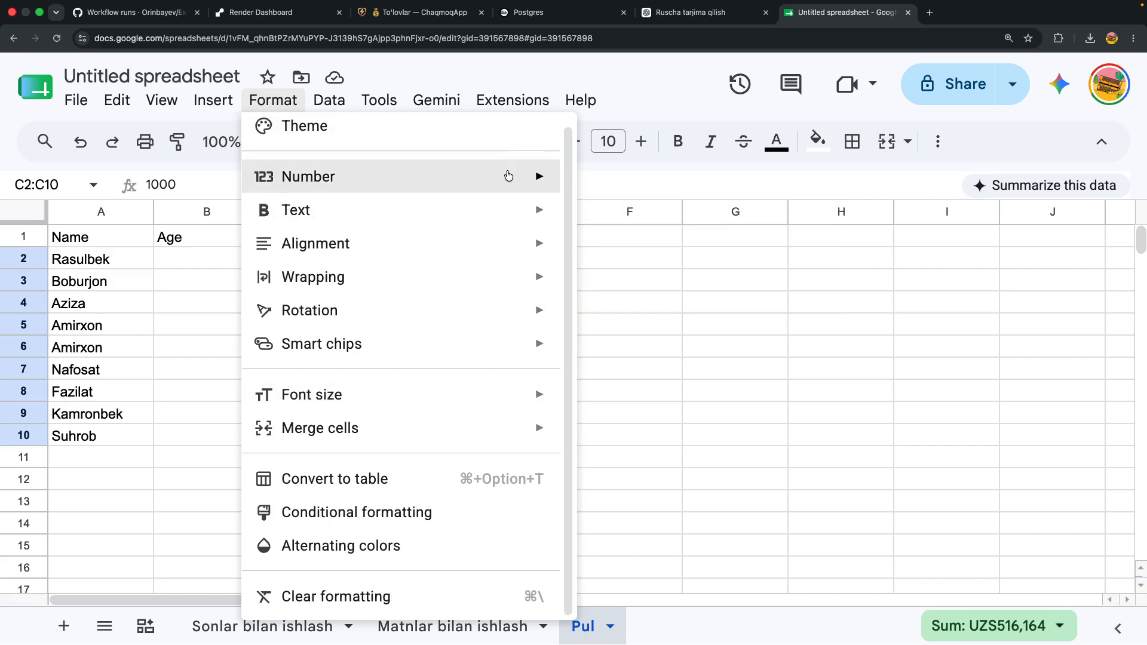
{"action": "mouse_move", "coordinate": [512, 176]}
{"action": "left_click", "coordinate": [669, 547]}
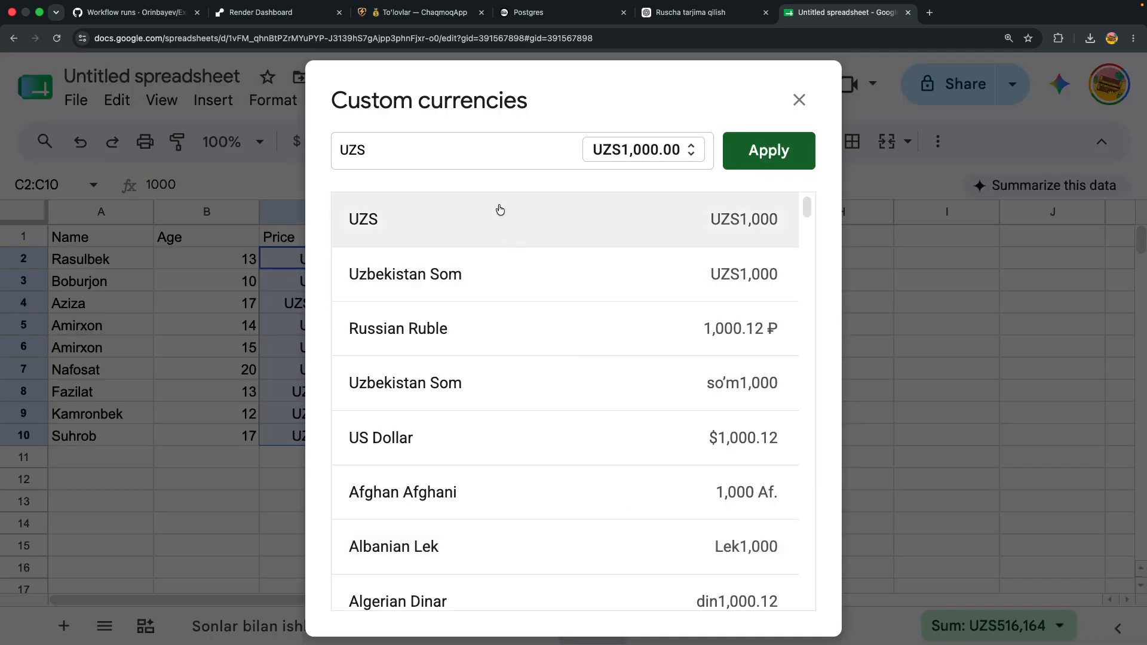
{"action": "left_click", "coordinate": [623, 154]}
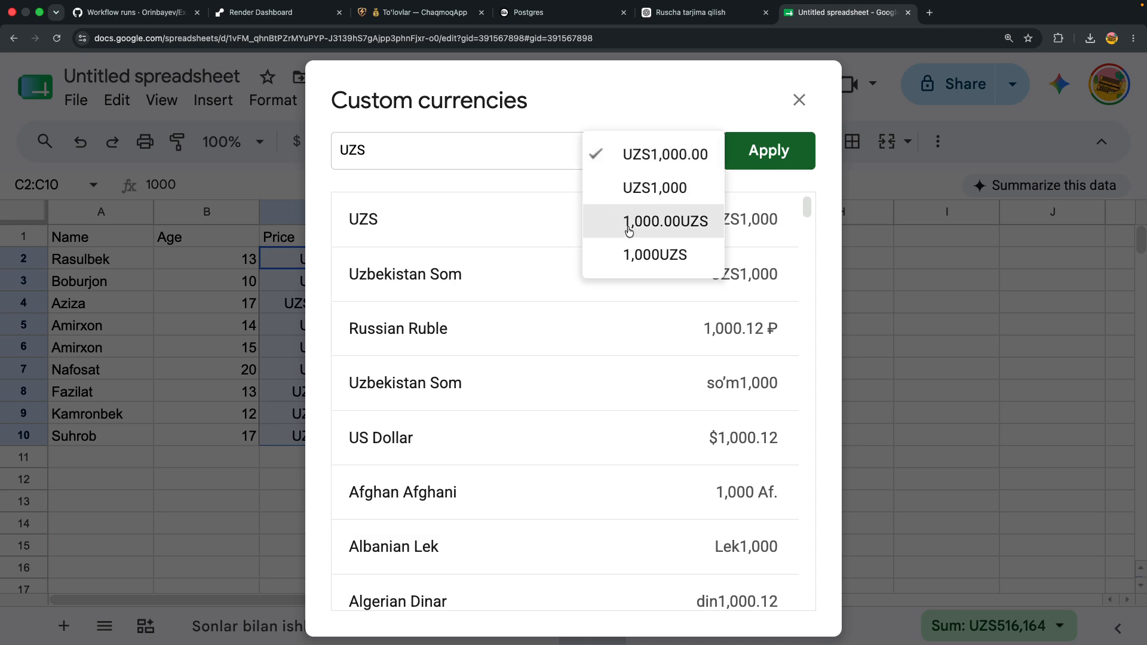
{"action": "left_click", "coordinate": [639, 256]}
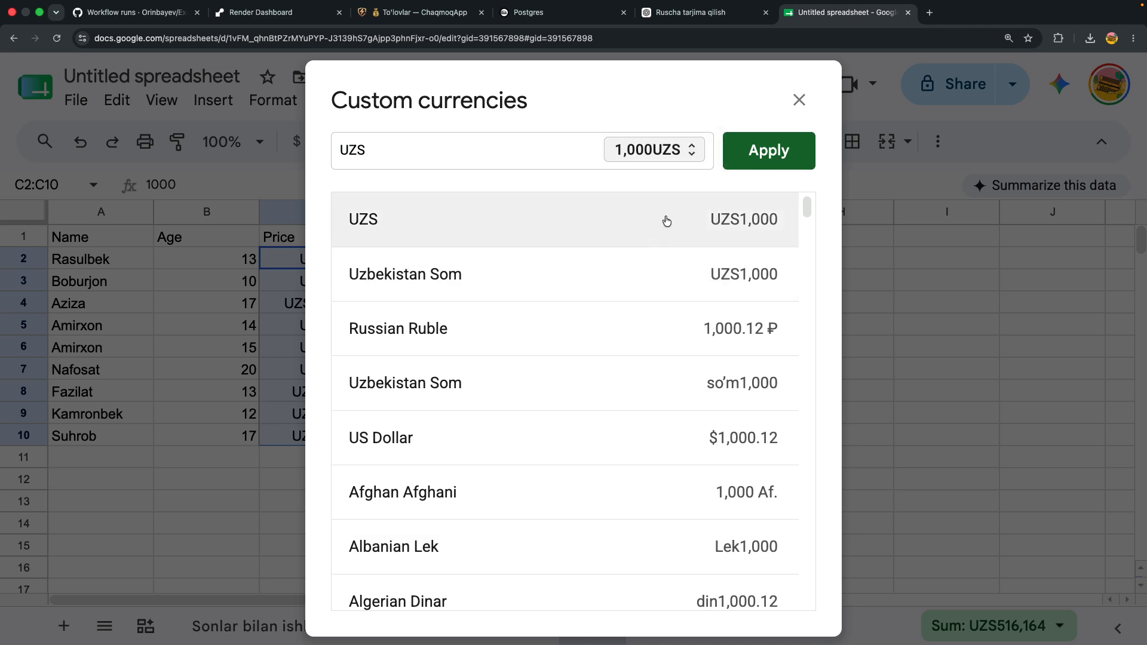
{"action": "left_click", "coordinate": [754, 149]}
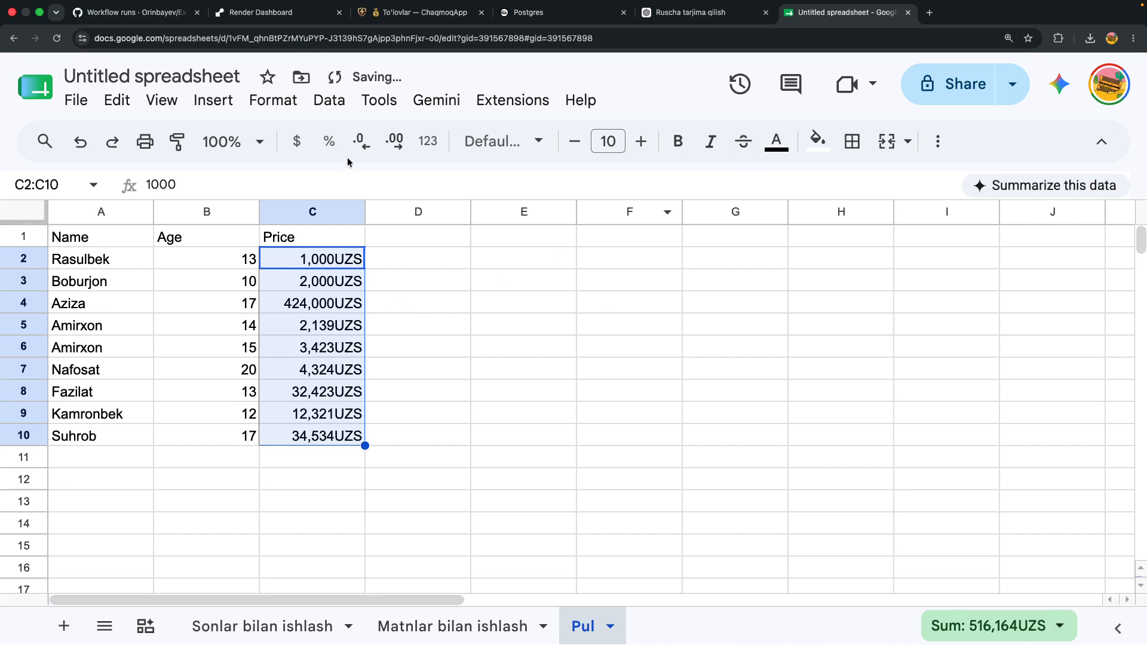
- Try adding decimal places to the UZS prices in C2:C10 and removing them again
{"action": "left_click", "coordinate": [361, 140]}
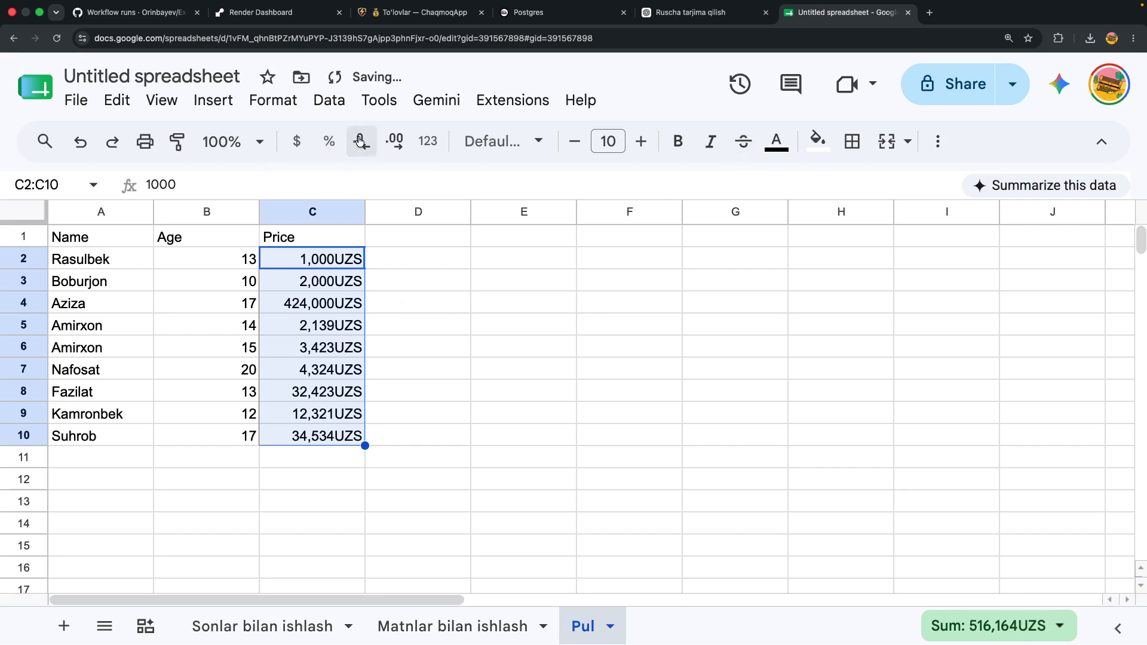
{"action": "left_click", "coordinate": [394, 141]}
{"action": "left_click", "coordinate": [395, 141]}
{"action": "left_click", "coordinate": [360, 141]}
{"action": "left_click", "coordinate": [360, 140]}
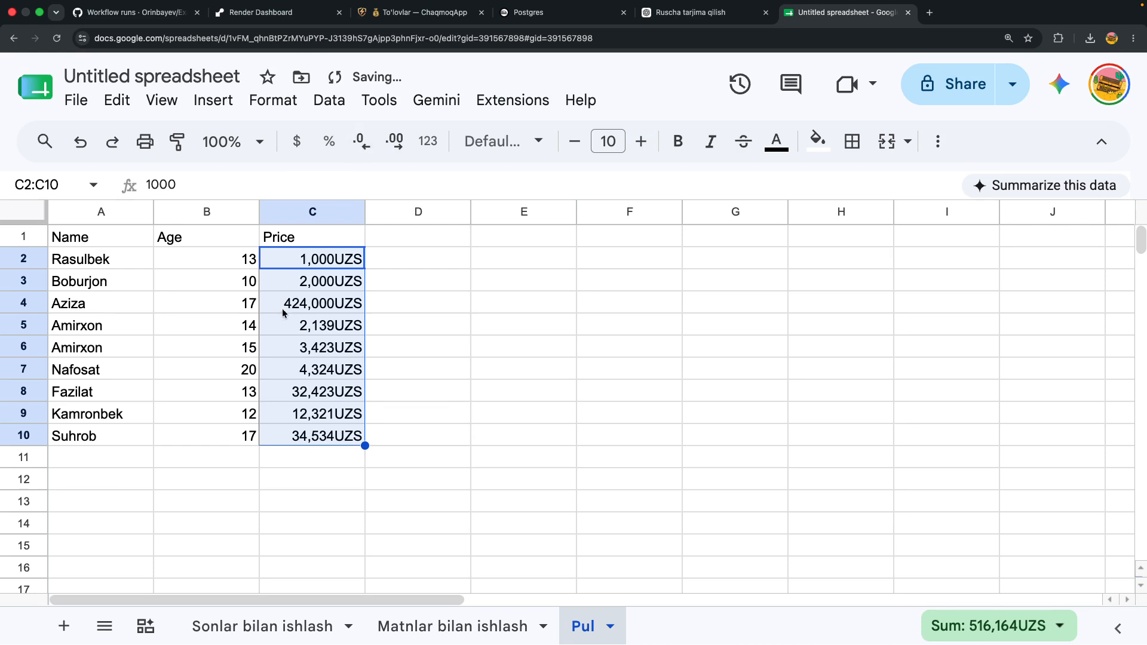
- Check the underlying values of the UZS prices in C2, C3 and C4
{"action": "key", "text": "Return"}
{"action": "left_click", "coordinate": [515, 343]}
{"action": "left_click", "coordinate": [350, 268]}
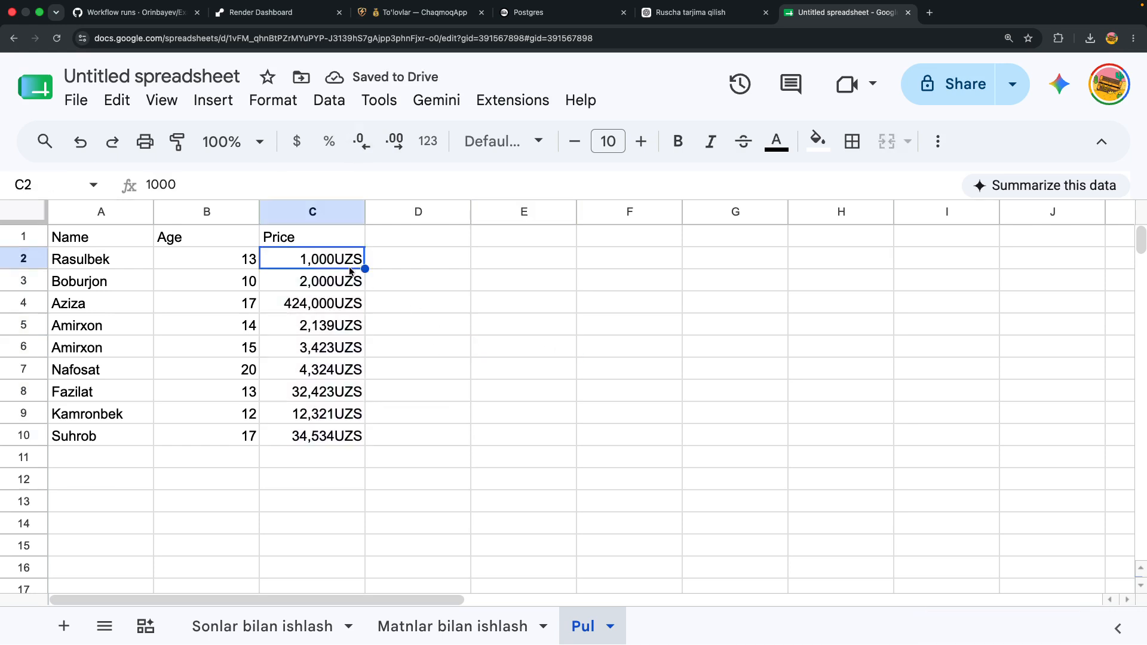
{"action": "left_click", "coordinate": [348, 279]}
{"action": "left_click", "coordinate": [344, 317]}
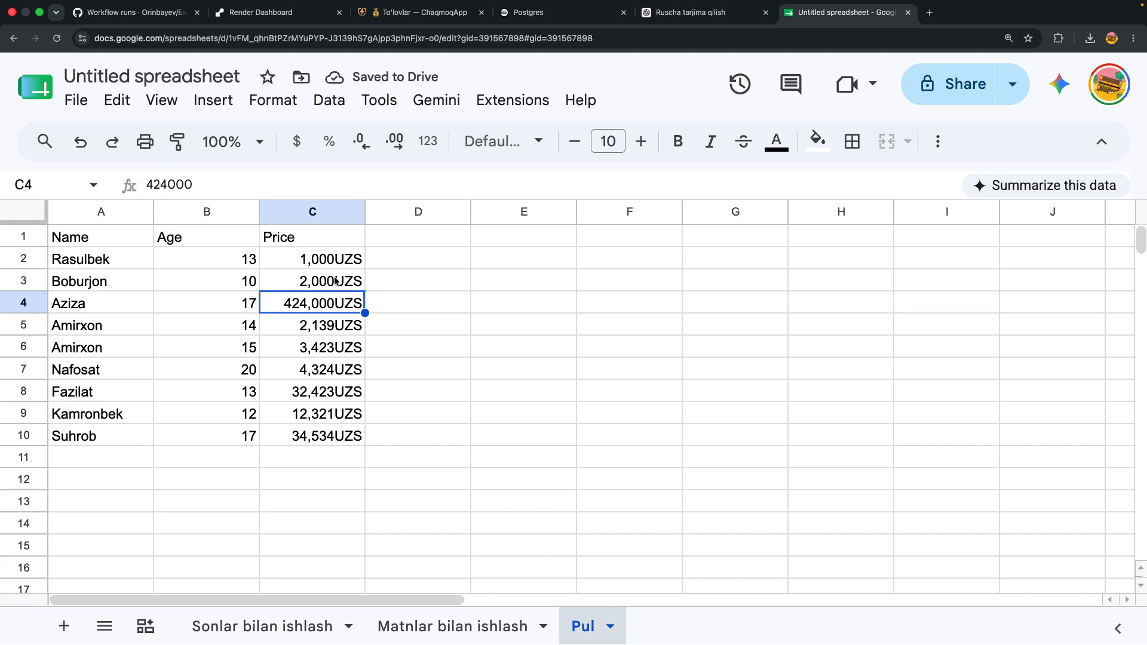
- Set the number format of the prices in C2:C10 to Automatic
{"action": "left_click_drag", "start_coordinate": [340, 260], "coordinate": [335, 437]}
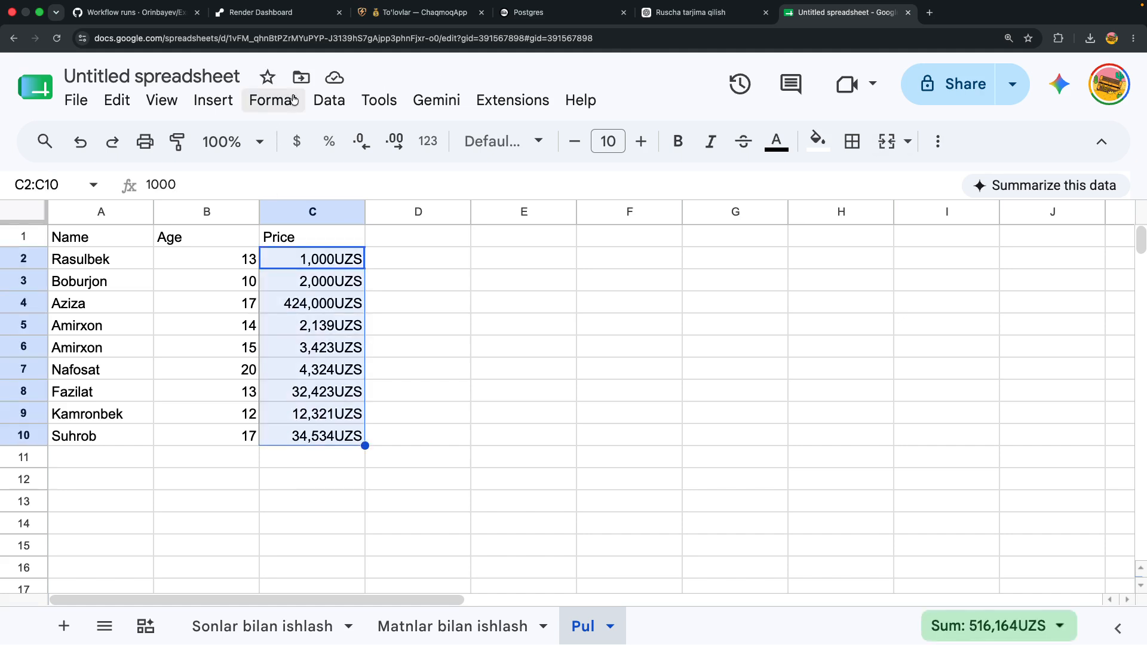
{"action": "left_click", "coordinate": [273, 100]}
{"action": "mouse_move", "coordinate": [394, 185]}
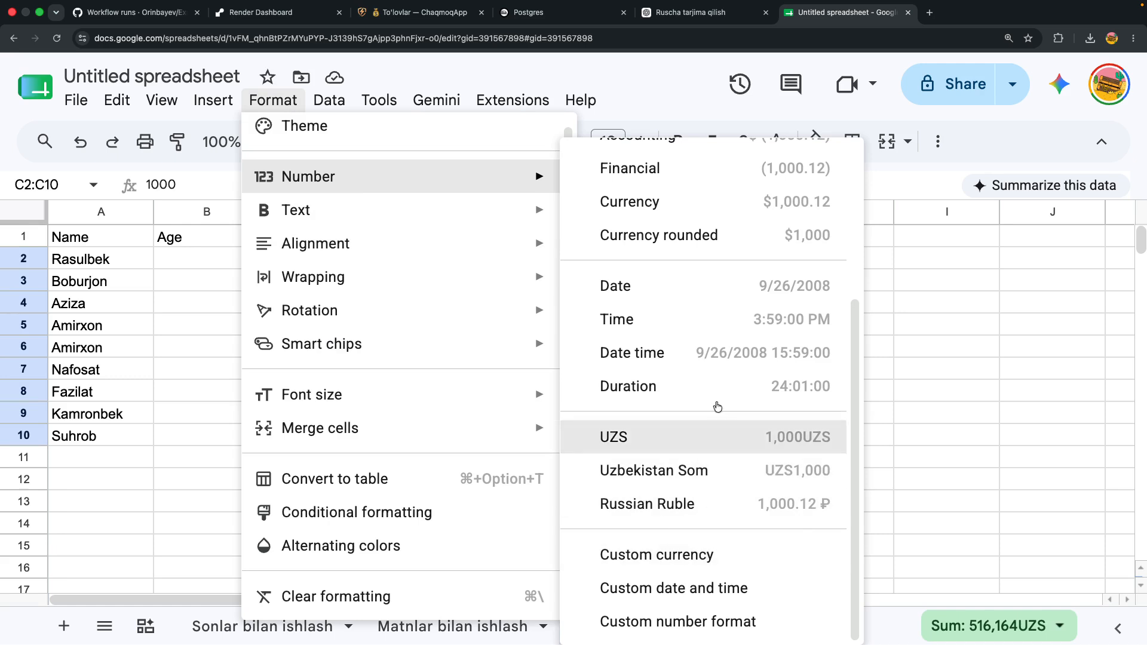
{"action": "scroll", "coordinate": [737, 360], "scroll_direction": "up", "scroll_amount": 5}
{"action": "scroll", "coordinate": [739, 361], "scroll_direction": "up", "scroll_amount": 1}
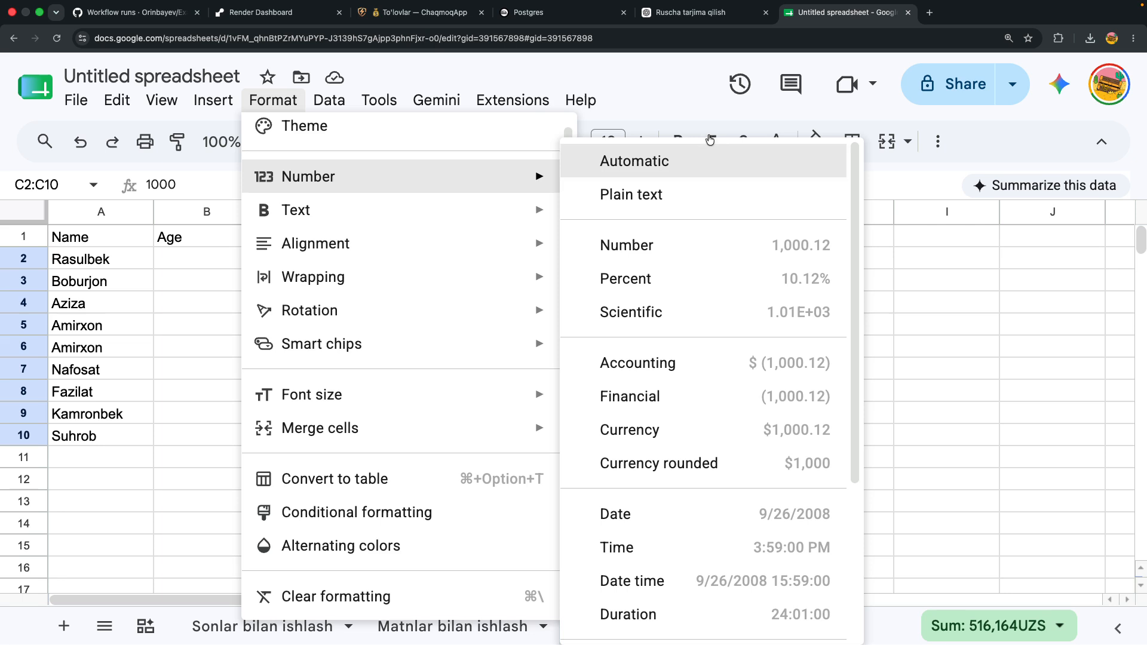
{"action": "left_click", "coordinate": [698, 160]}
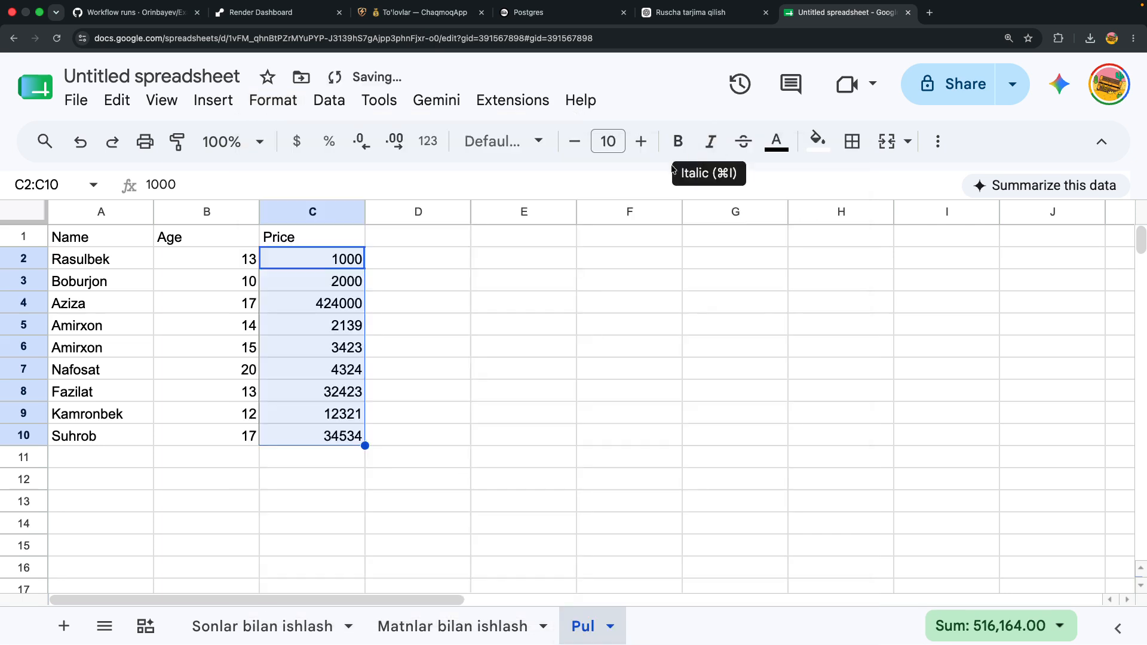
- Format the prices in C2:C10 as Plain text
{"action": "left_click", "coordinate": [270, 102]}
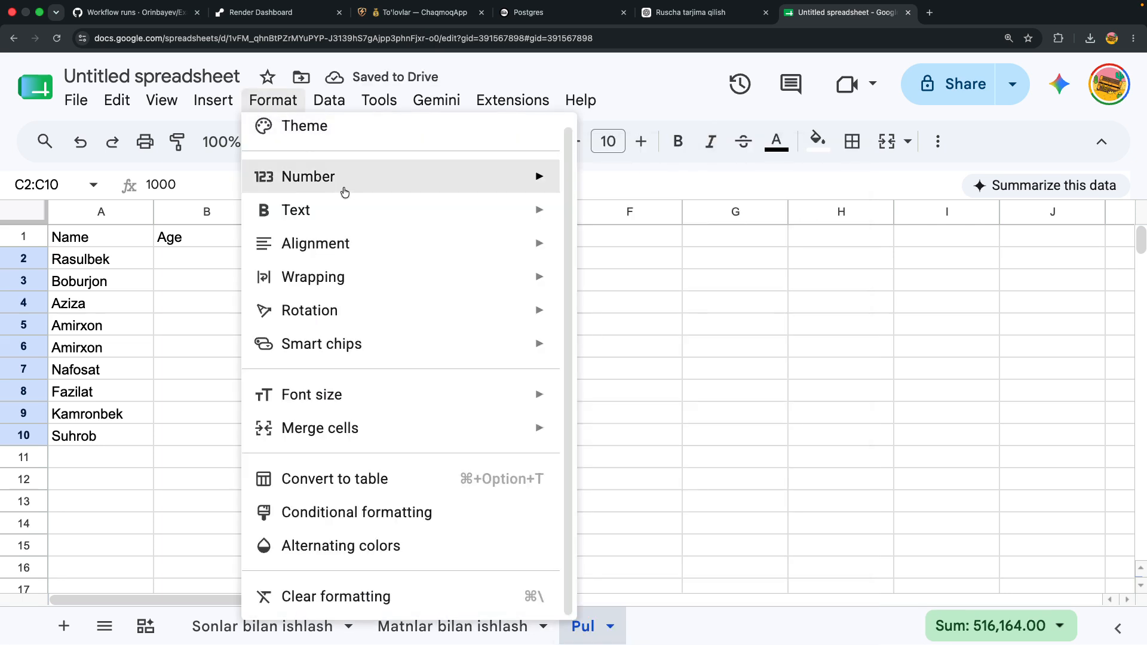
{"action": "mouse_move", "coordinate": [346, 187]}
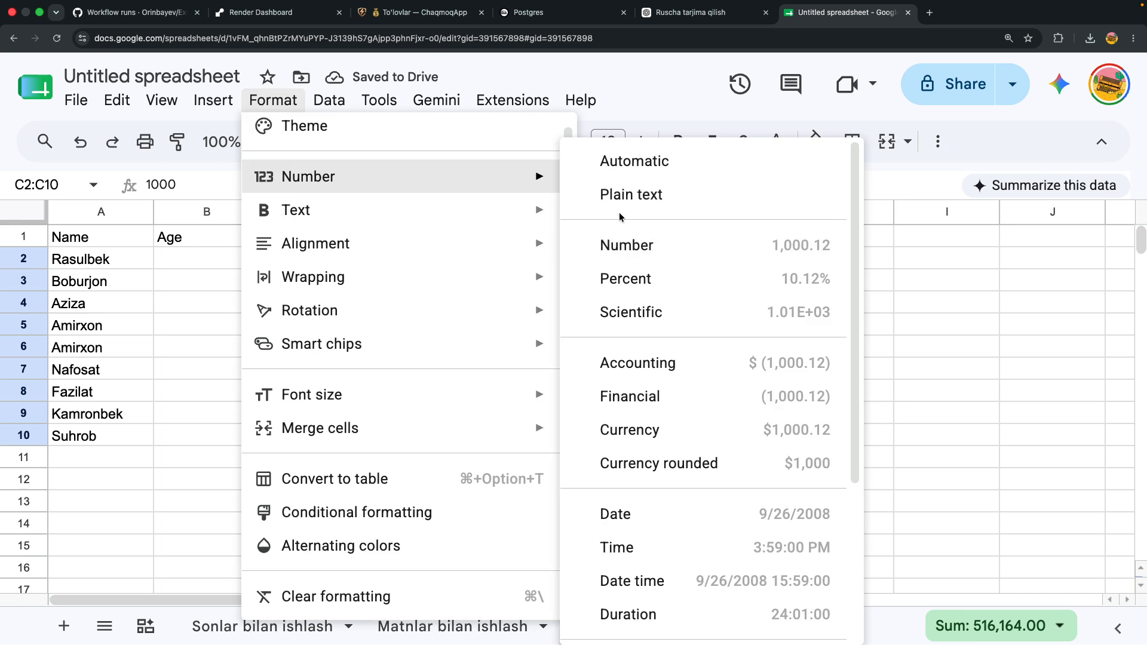
{"action": "left_click", "coordinate": [621, 203]}
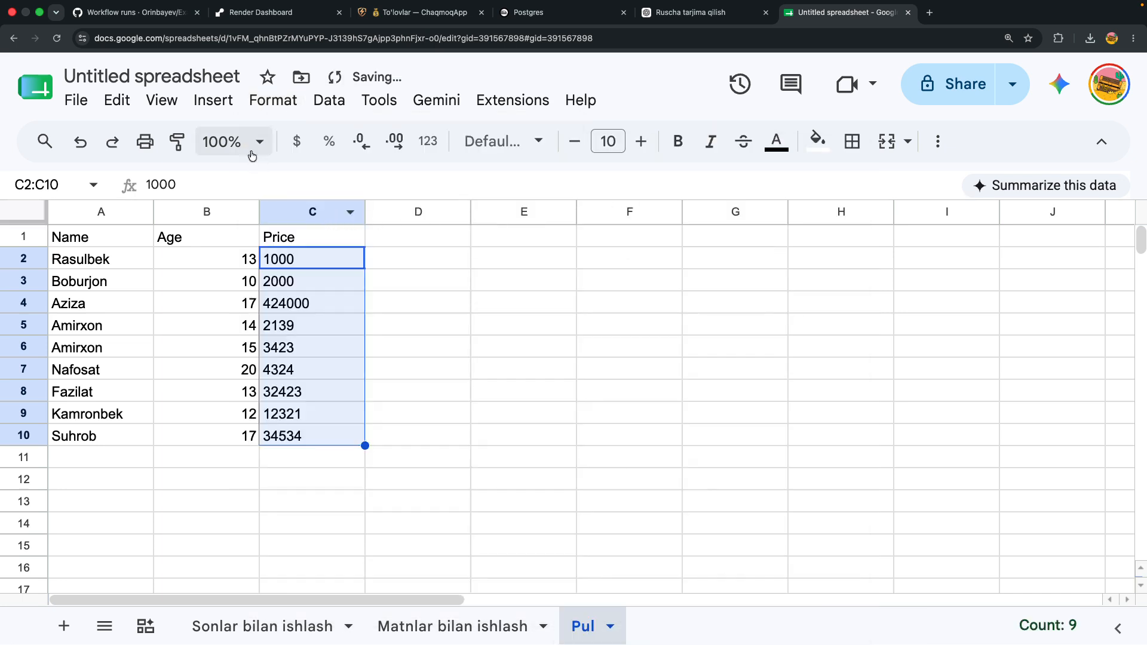
- Format the prices in C2:C10 with the Turkish Lira custom currency
{"action": "left_click", "coordinate": [273, 100]}
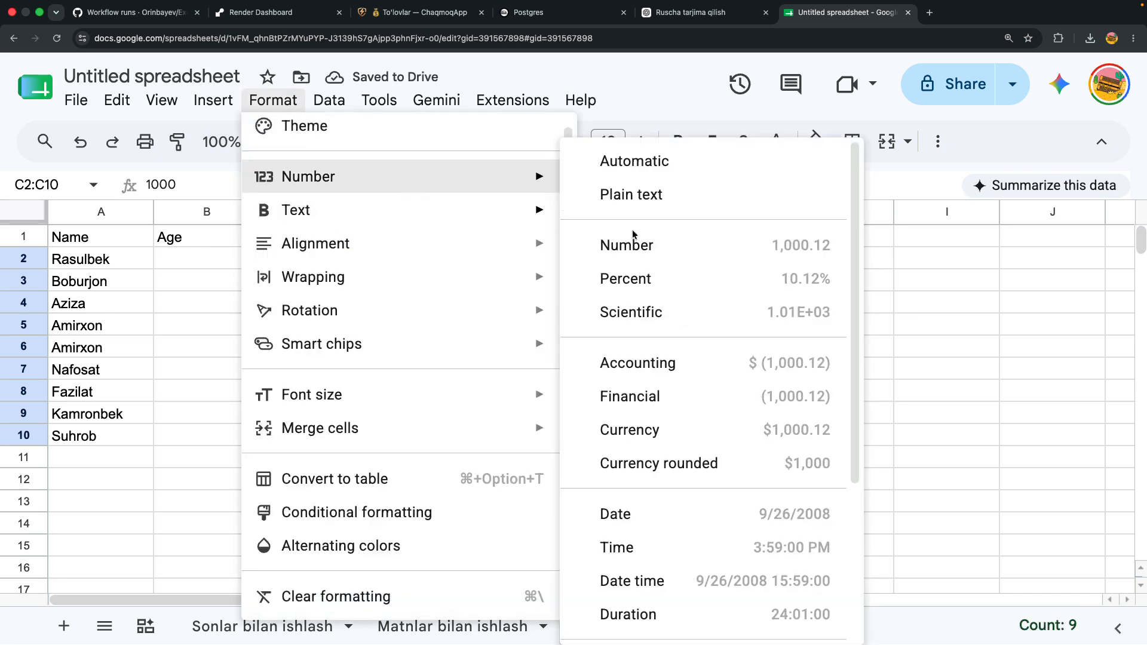
{"action": "scroll", "coordinate": [648, 479], "scroll_direction": "down", "scroll_amount": 5}
{"action": "left_click", "coordinate": [628, 543]}
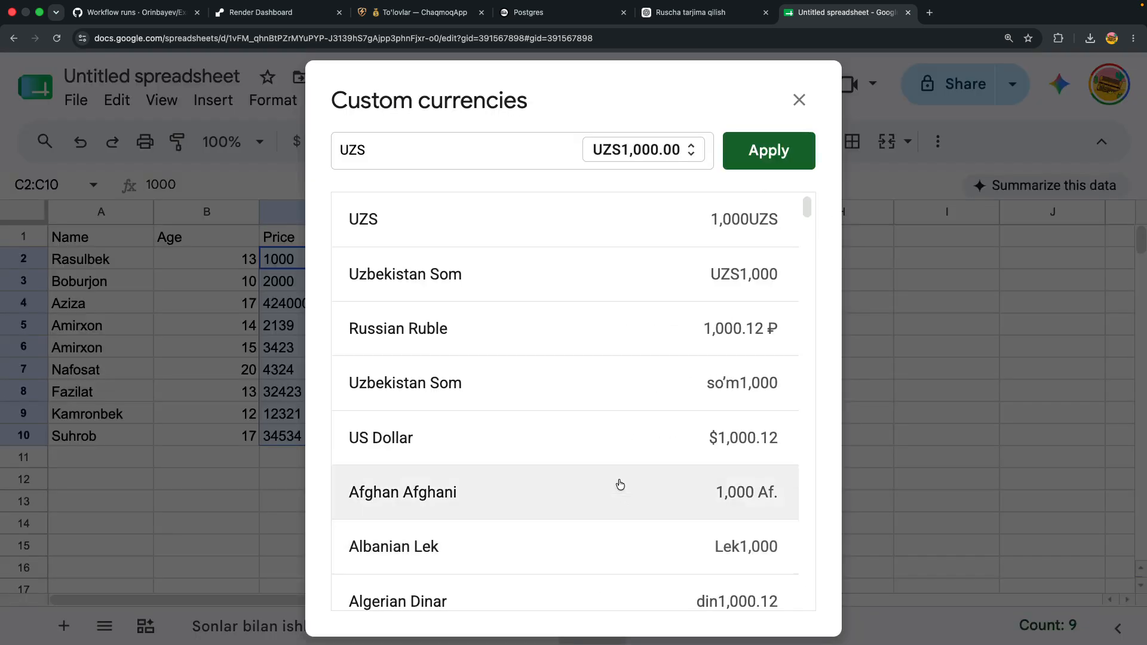
{"action": "scroll", "coordinate": [621, 395], "scroll_direction": "down", "scroll_amount": 3}
{"action": "scroll", "coordinate": [622, 397], "scroll_direction": "down", "scroll_amount": 10}
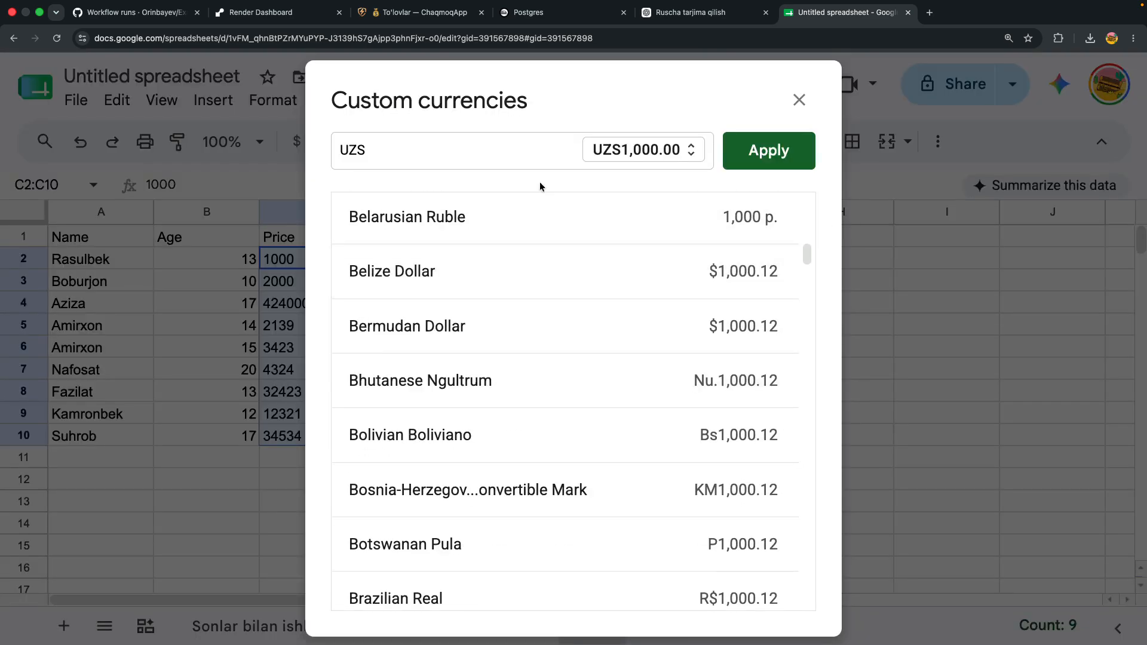
{"action": "double_click", "coordinate": [516, 160]}
{"action": "key", "text": "BackSpace"}
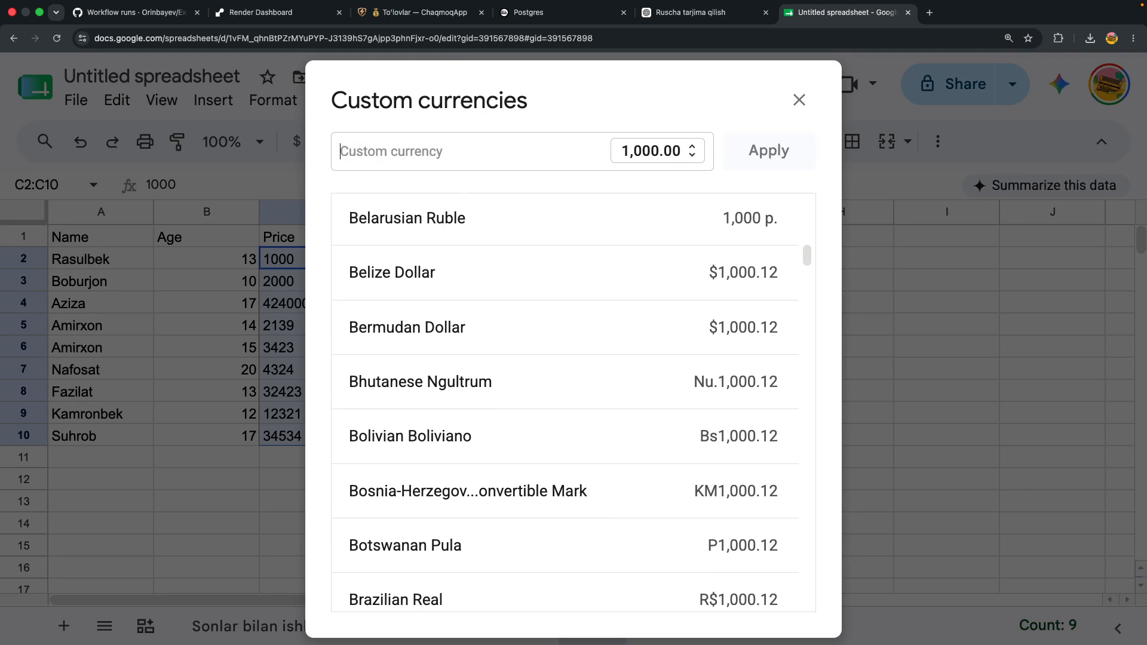
{"action": "type", "text": "Lir"}
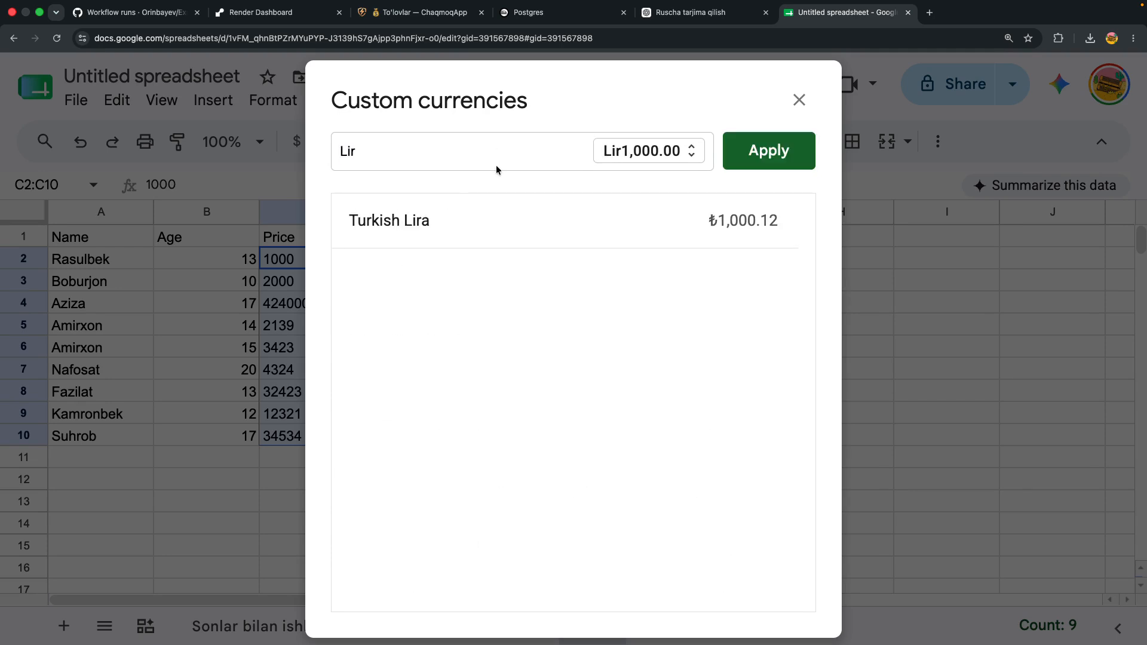
{"action": "left_click", "coordinate": [484, 219]}
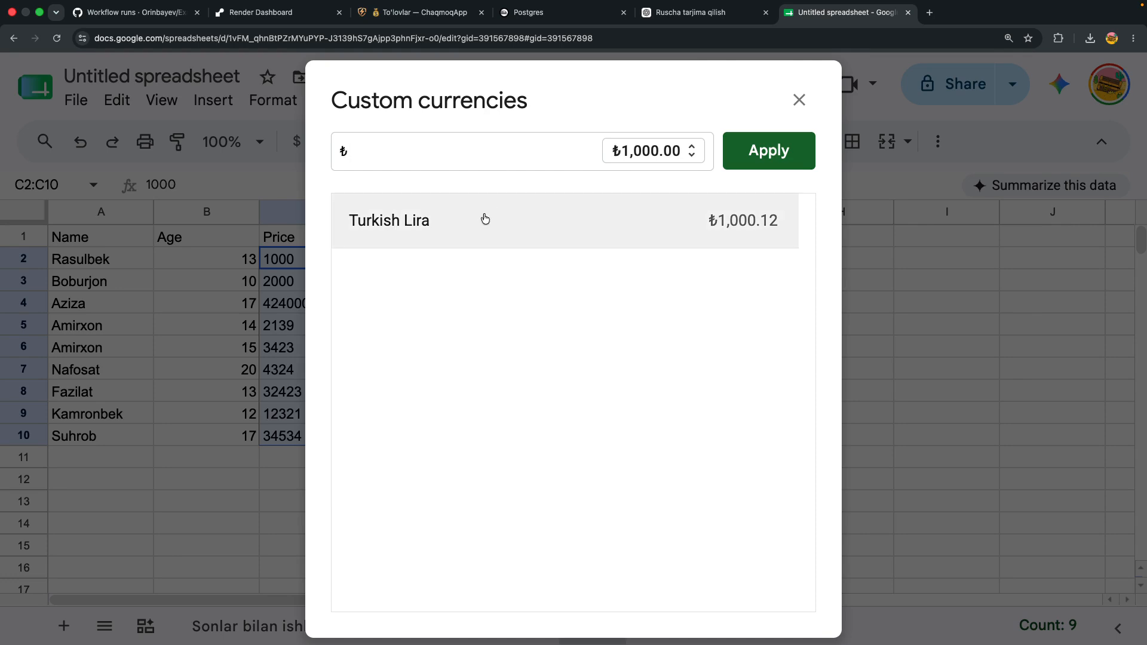
{"action": "left_click", "coordinate": [773, 158]}
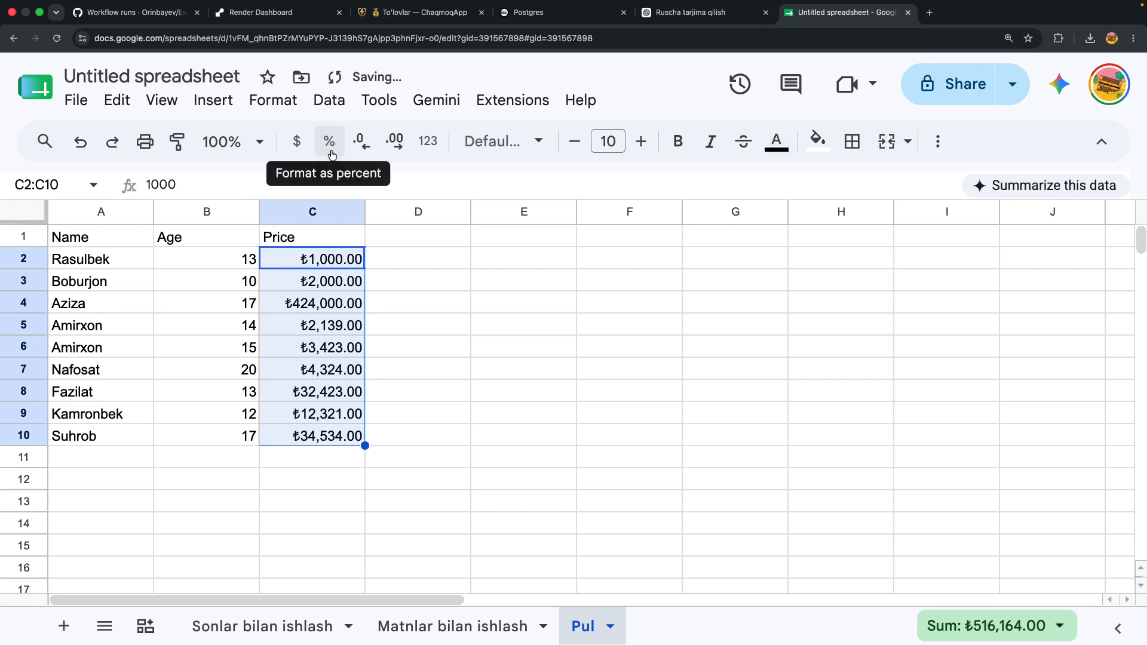
- Remove both decimal places from the lira prices in C2:C10
{"action": "left_click", "coordinate": [360, 142]}
{"action": "left_click", "coordinate": [361, 142]}
{"action": "left_click", "coordinate": [373, 309]}
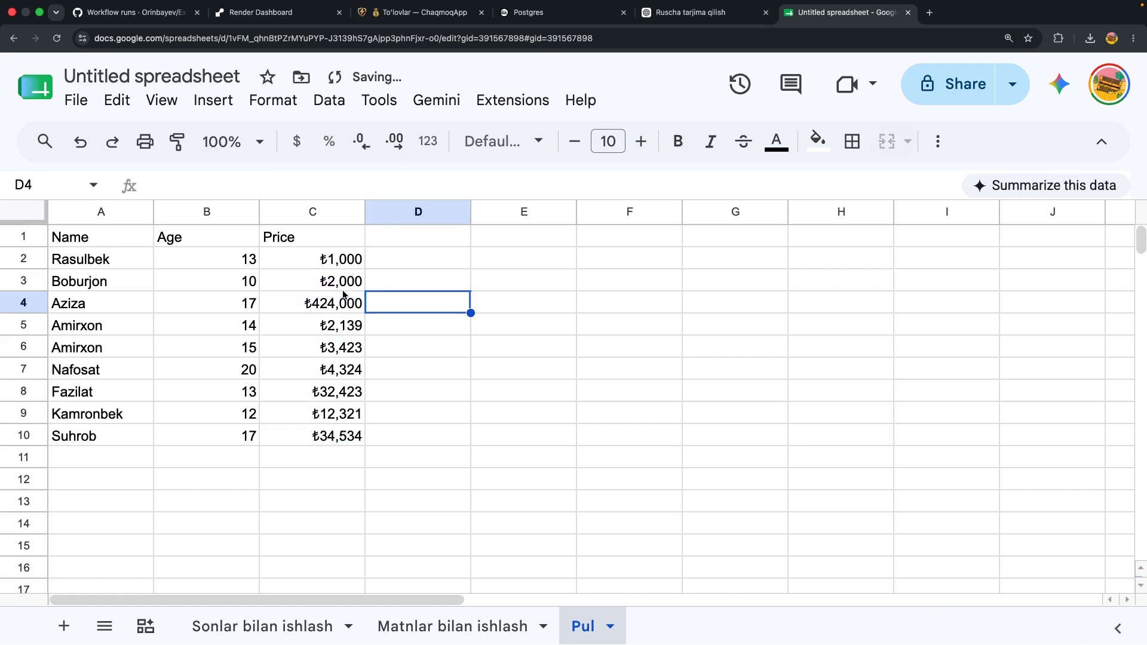
{"action": "left_click", "coordinate": [341, 265]}
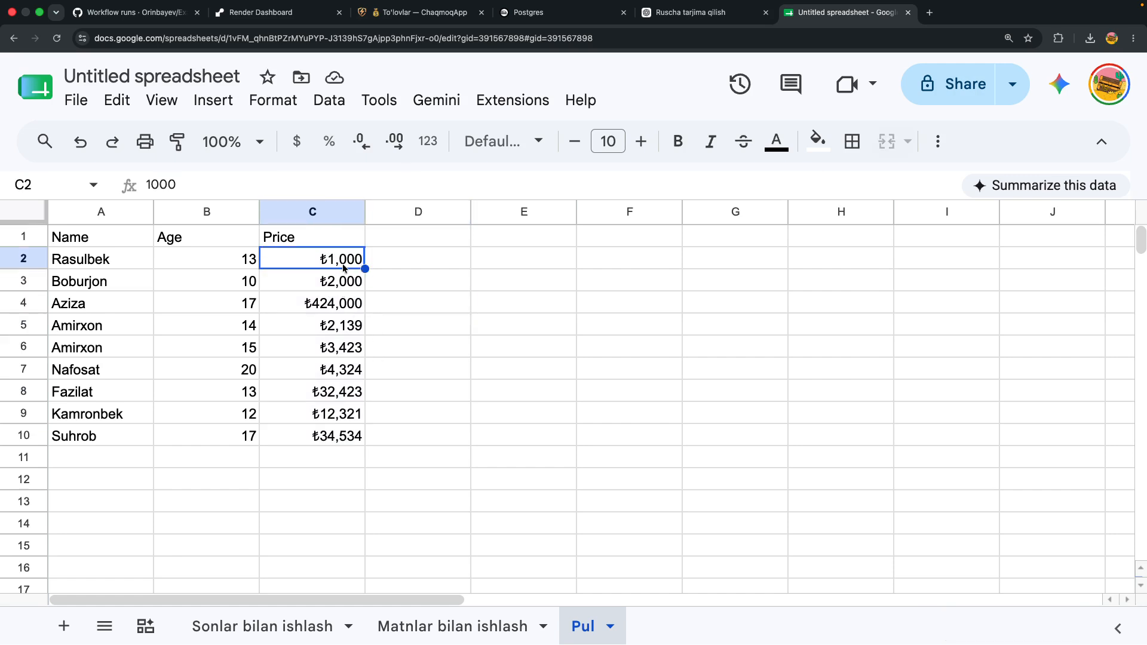
- Search Google in a new tab for "1000 lira to uzs", highlight the converted amount and return to the spreadsheet
{"action": "left_click", "coordinate": [929, 12]}
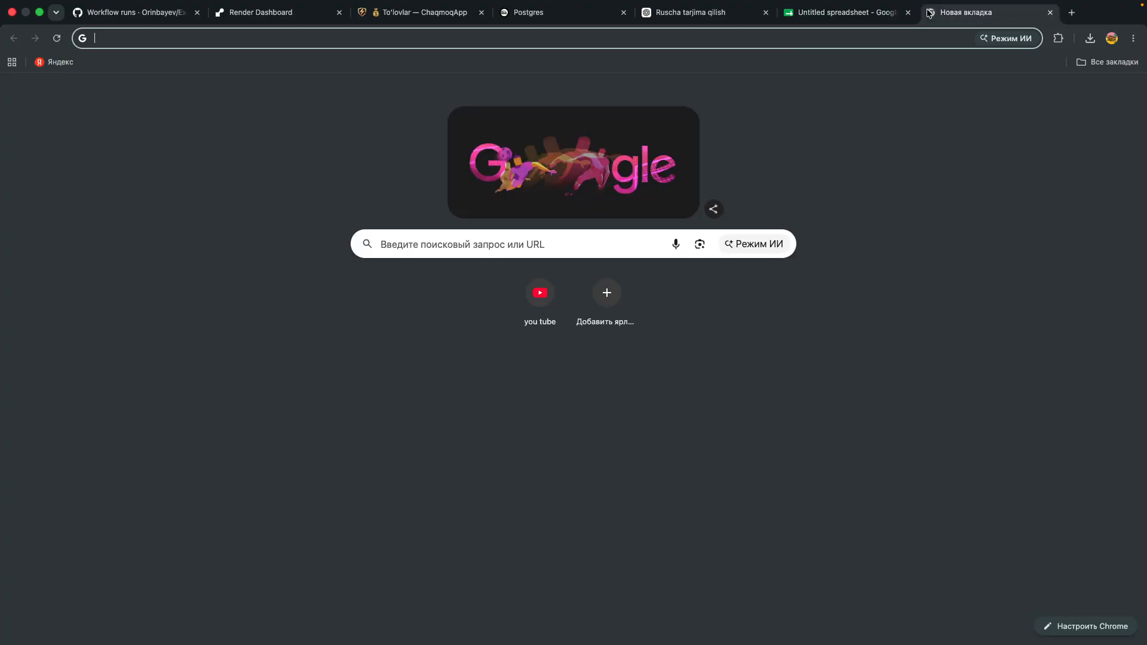
{"action": "type", "text": "1000 li"}
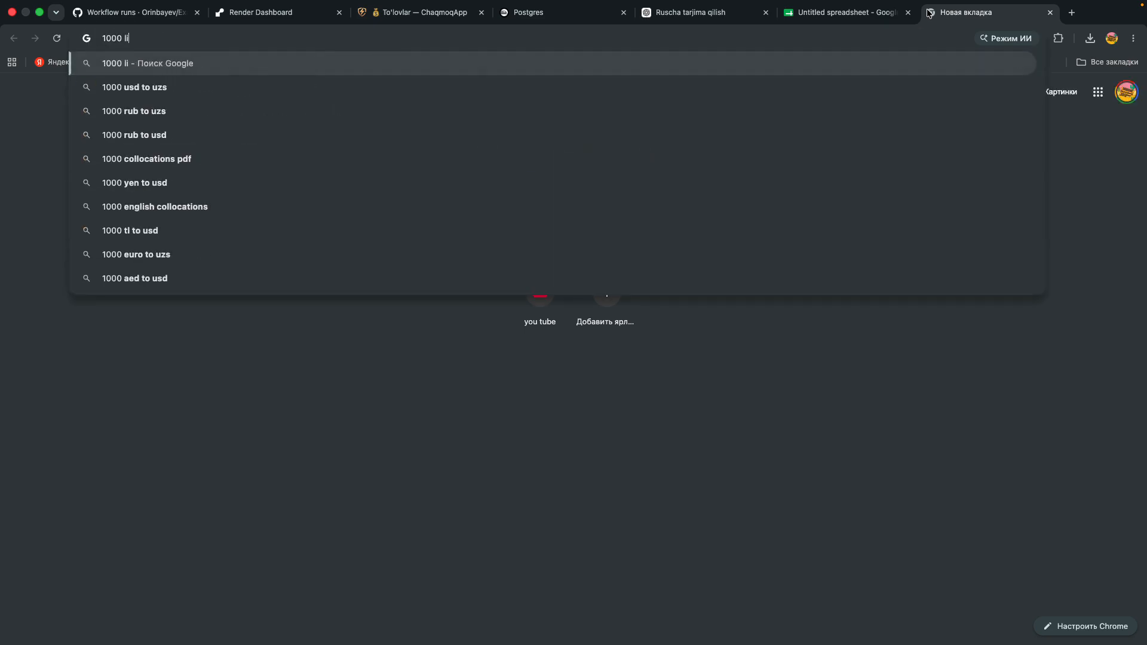
{"action": "type", "text": "ra to u"}
{"action": "key", "text": "BackSpace"}
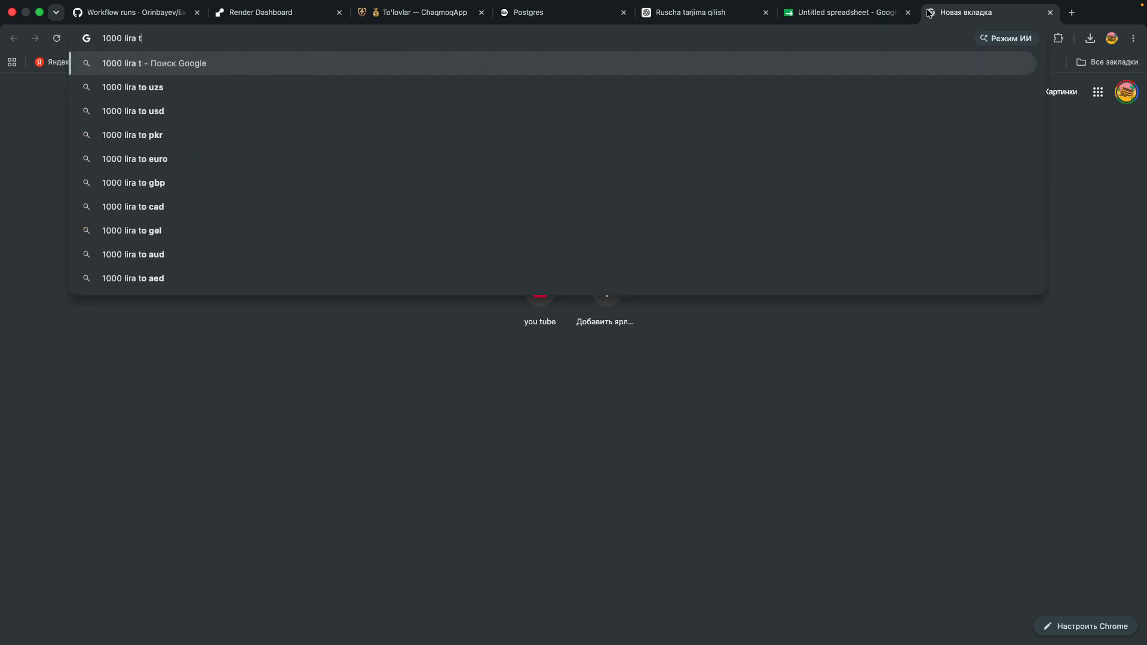
{"action": "type", "text": "o u"}
{"action": "key", "text": "Return"}
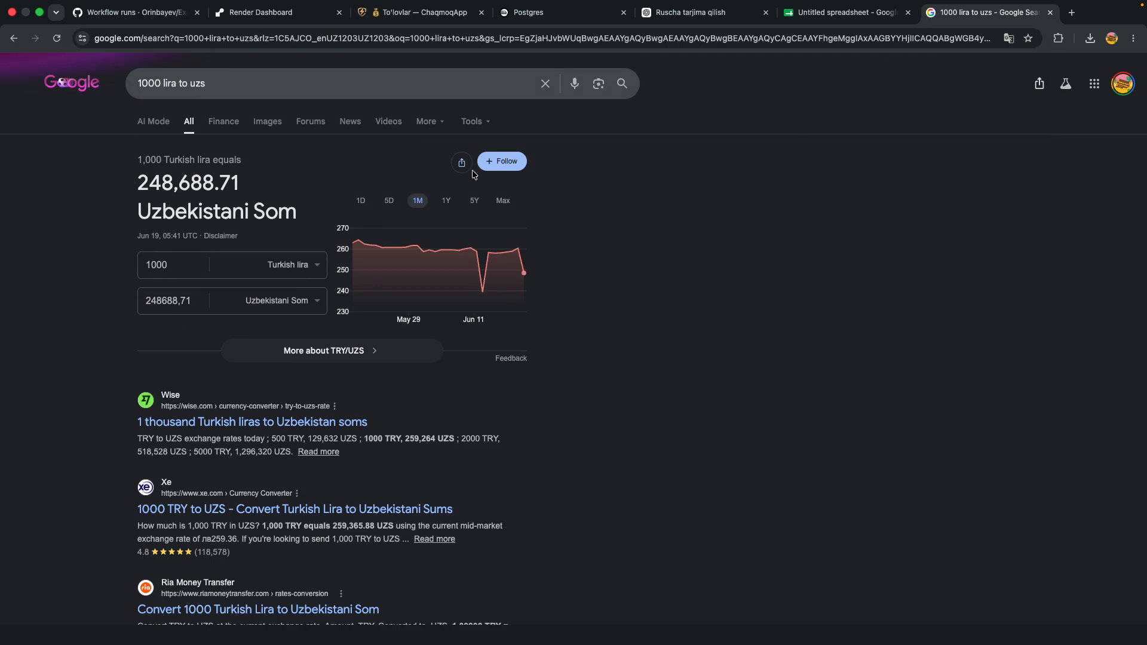
{"action": "left_click_drag", "start_coordinate": [143, 180], "coordinate": [297, 184]}
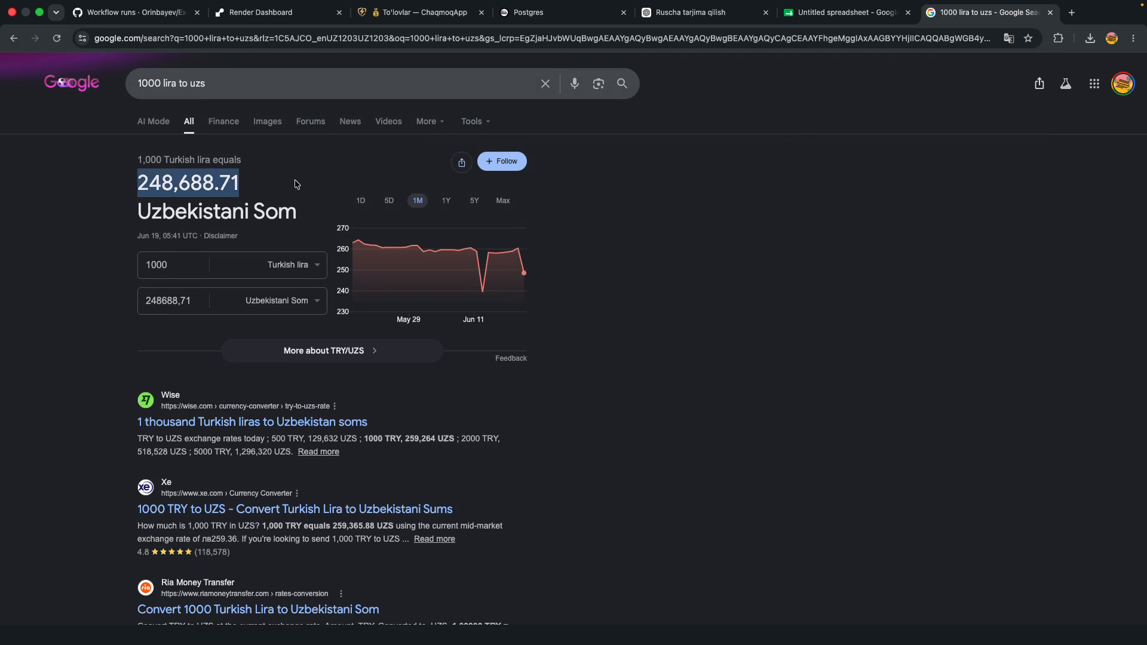
{"action": "left_click", "coordinate": [884, 13]}
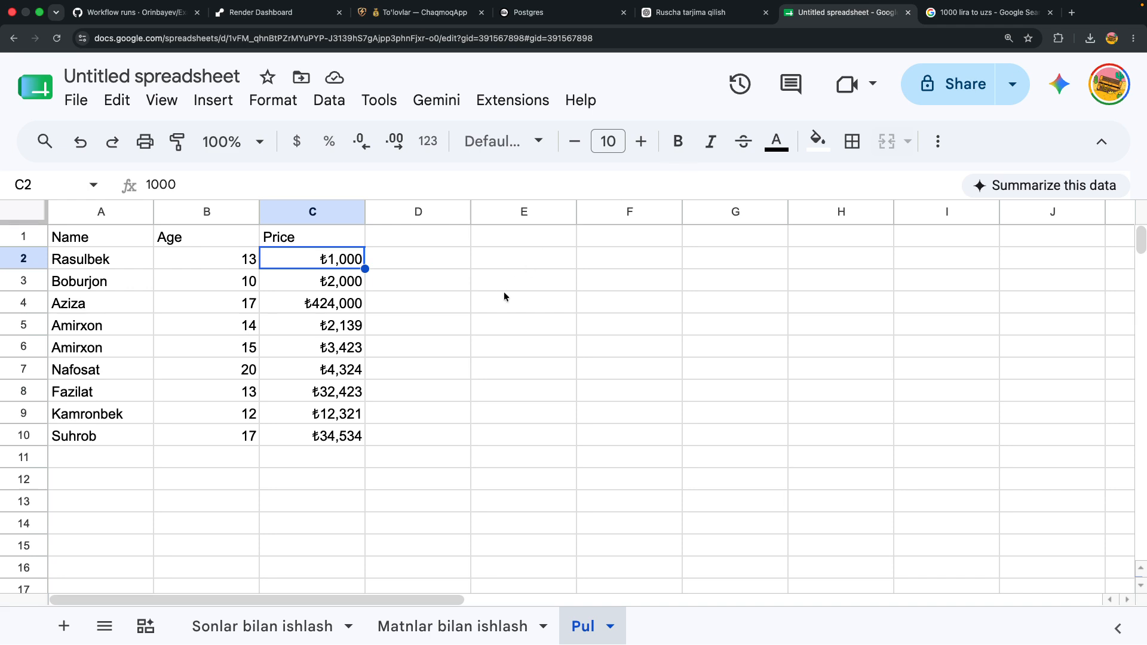
- Try clearing the price in C2 and undo the deletion
{"action": "key", "text": "BackSpace"}
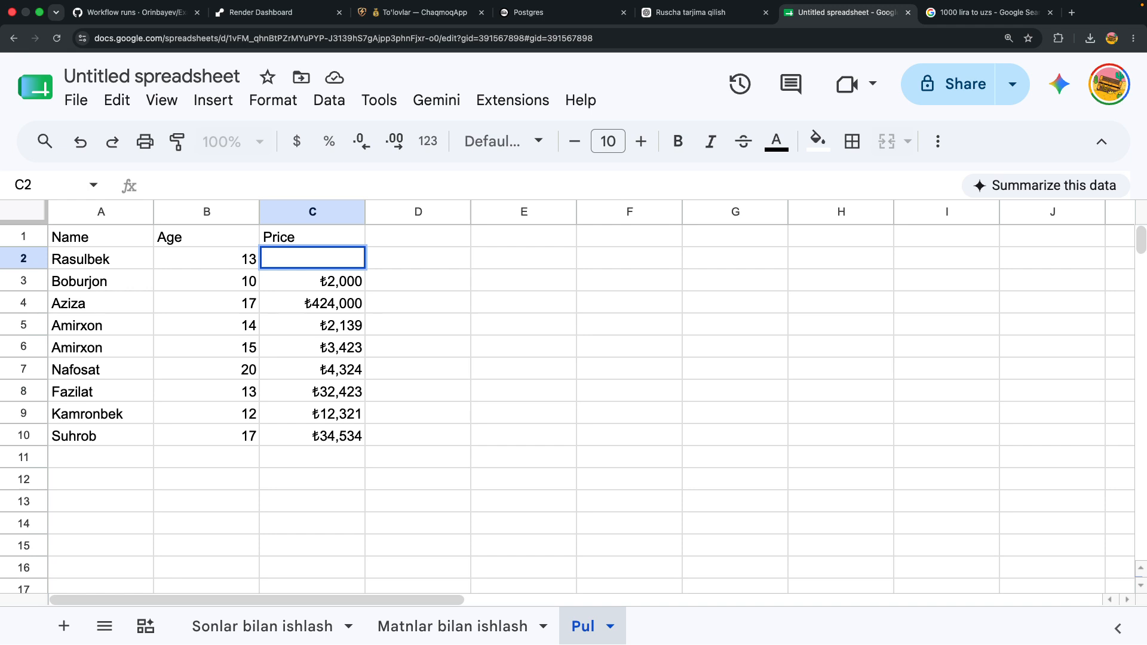
{"action": "left_click", "coordinate": [636, 377]}
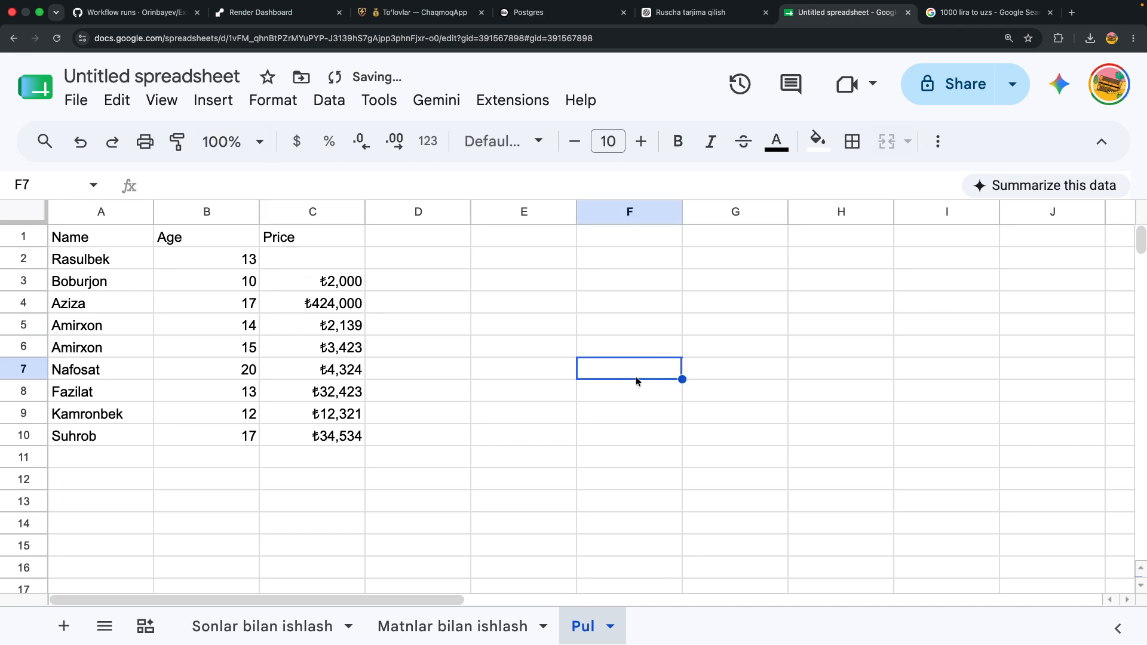
{"action": "key", "text": "ctrl+z"}
{"action": "key", "text": "Return"}
{"action": "left_click", "coordinate": [383, 295]}
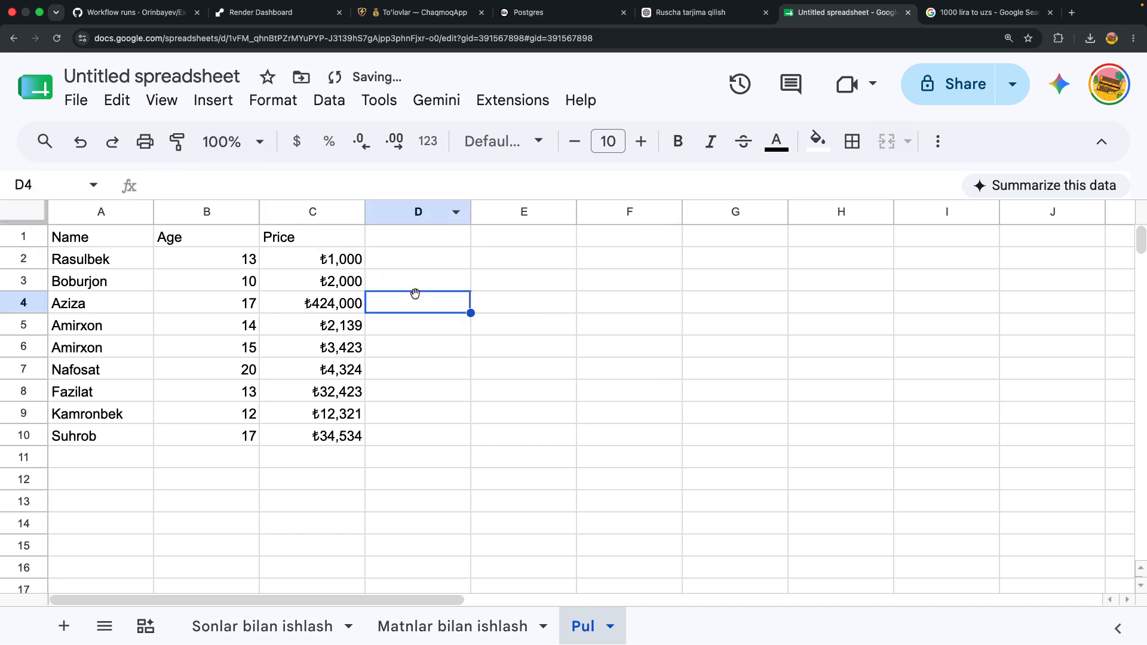
{"action": "left_click_drag", "start_coordinate": [352, 259], "coordinate": [361, 438]}
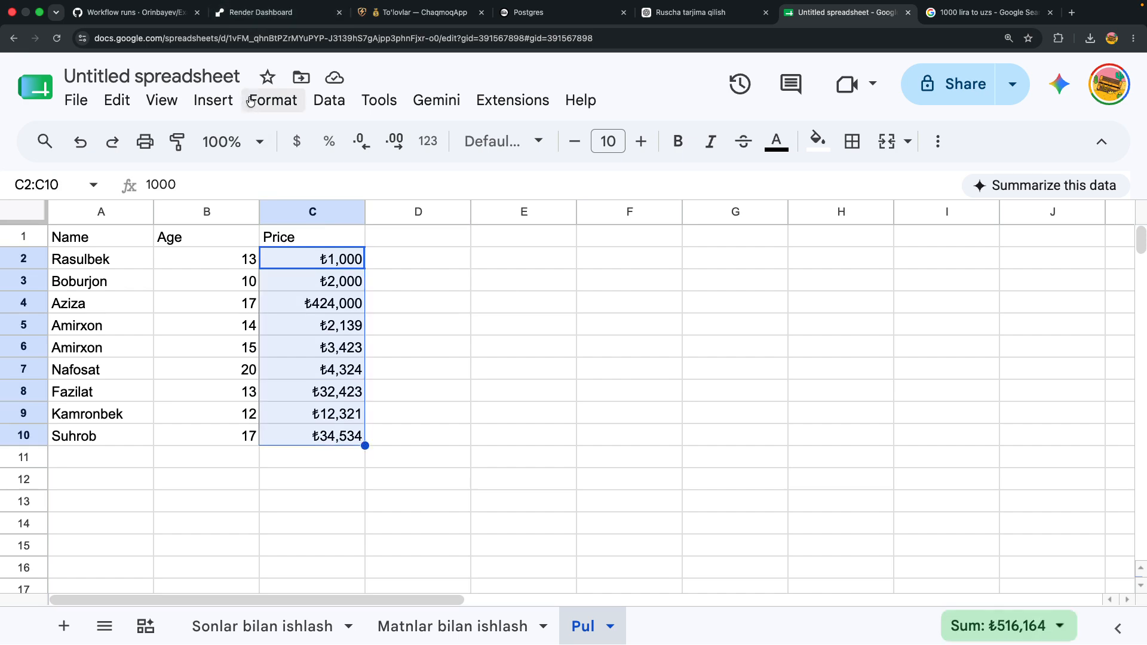
{"action": "left_click", "coordinate": [211, 100]}
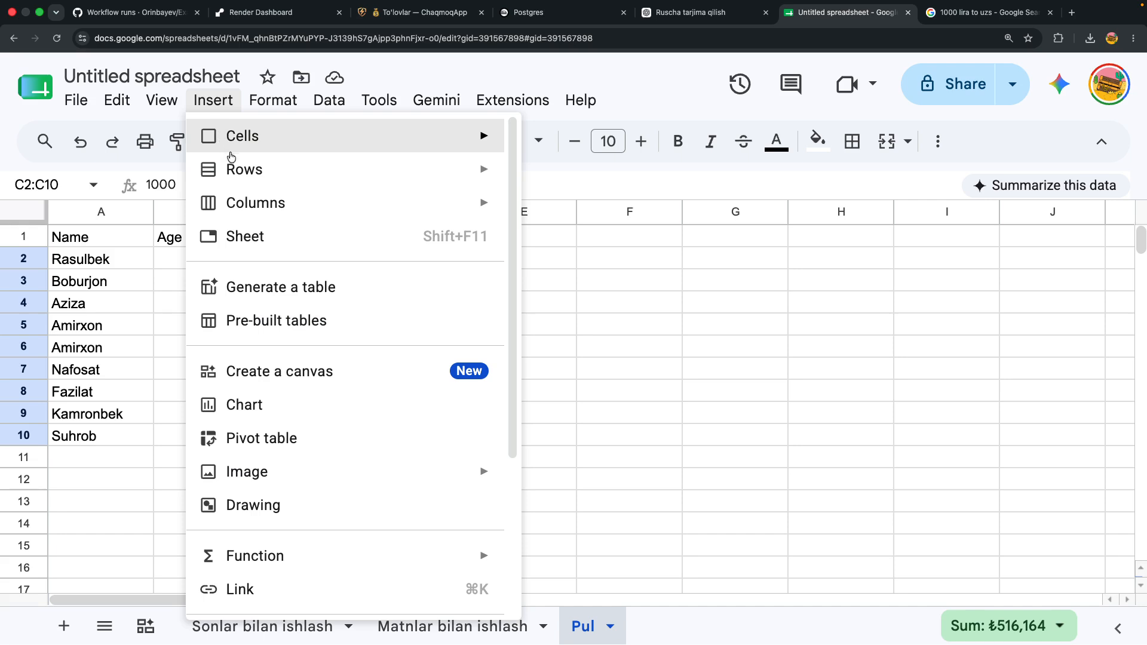
{"action": "mouse_move", "coordinate": [230, 159]}
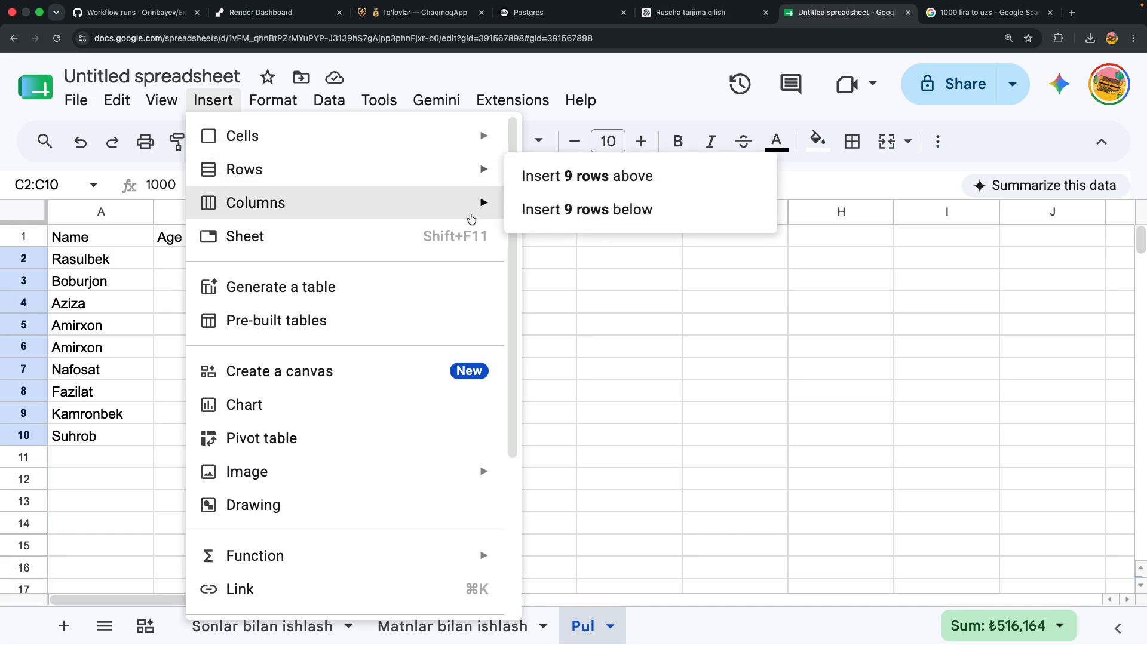
{"action": "scroll", "coordinate": [378, 383], "scroll_direction": "down", "scroll_amount": 5}
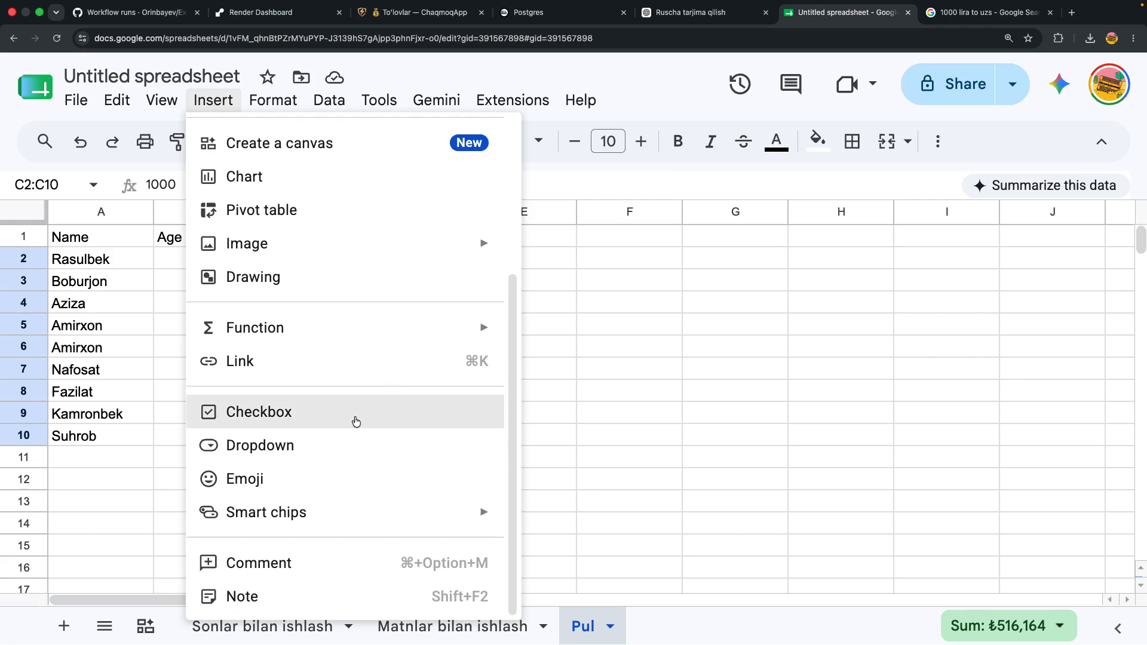
{"action": "key", "text": "Escape"}
{"action": "left_click", "coordinate": [533, 276]}
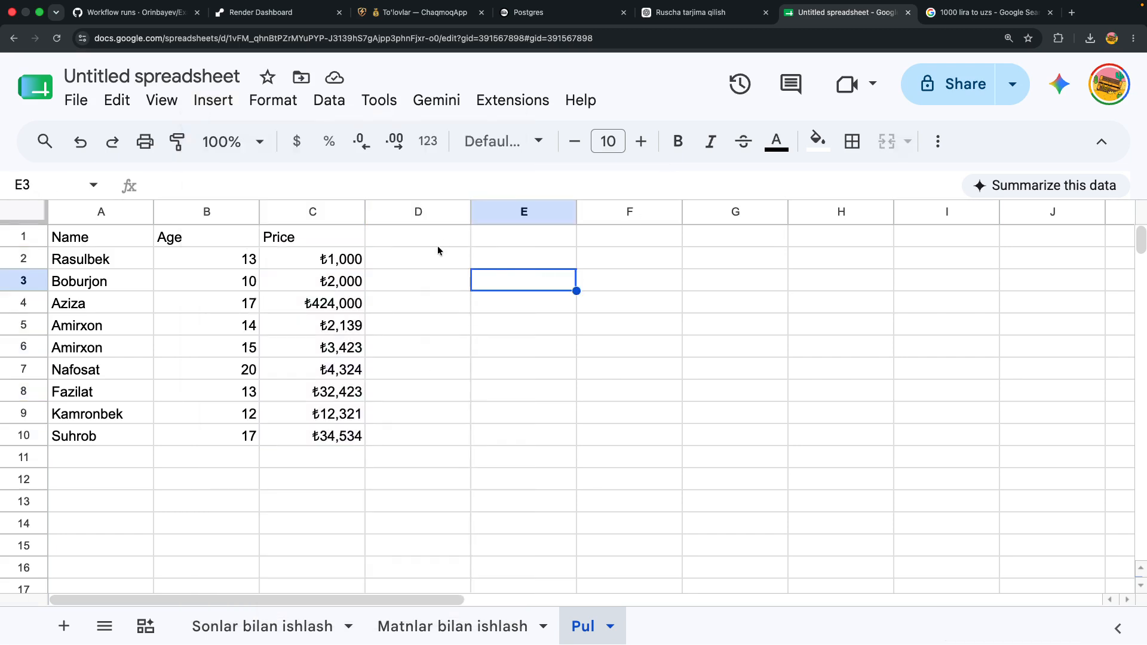
{"action": "left_click", "coordinate": [511, 255]}
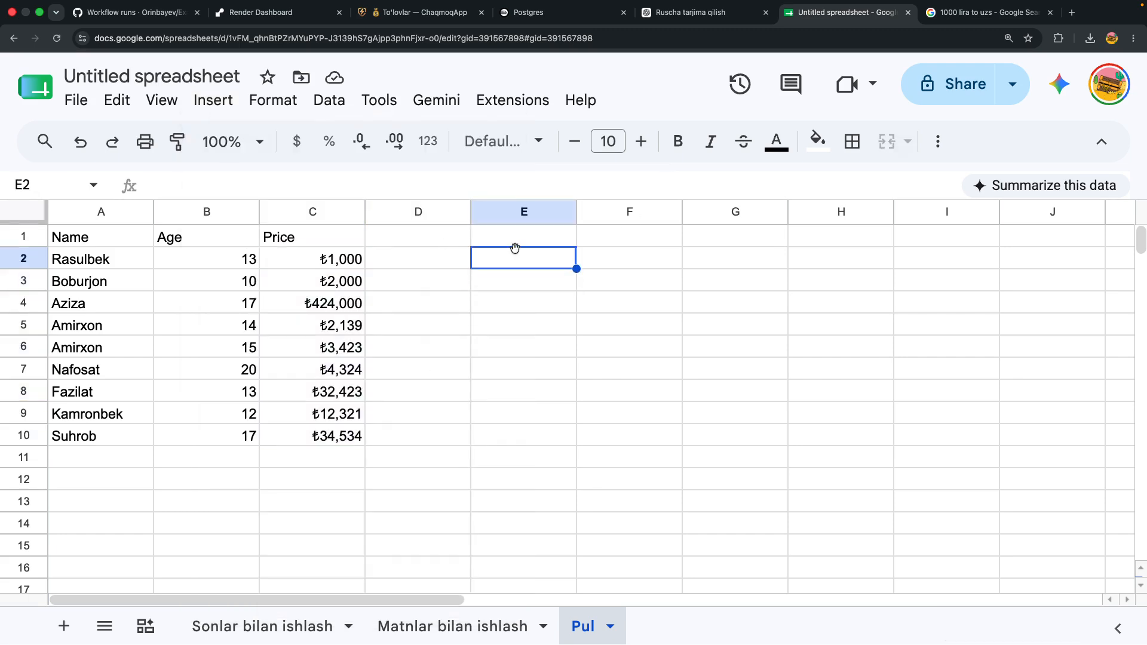
- Replace the prices in C2:C10 with checkboxes
{"action": "left_click_drag", "start_coordinate": [348, 260], "coordinate": [343, 438]}
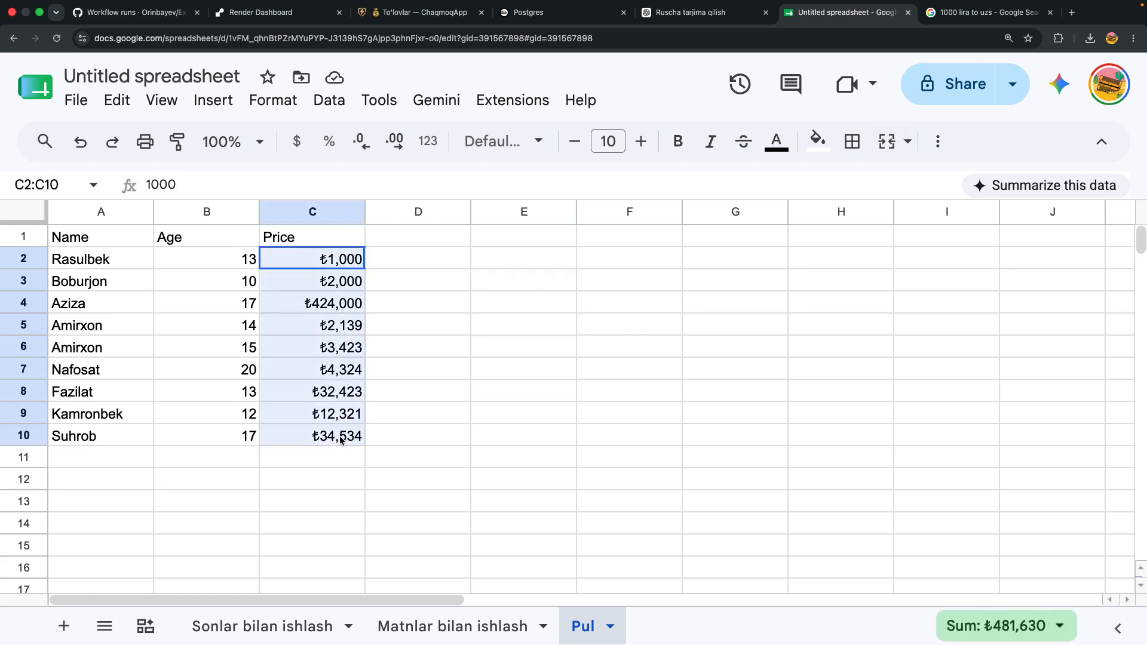
{"action": "left_click", "coordinate": [273, 100]}
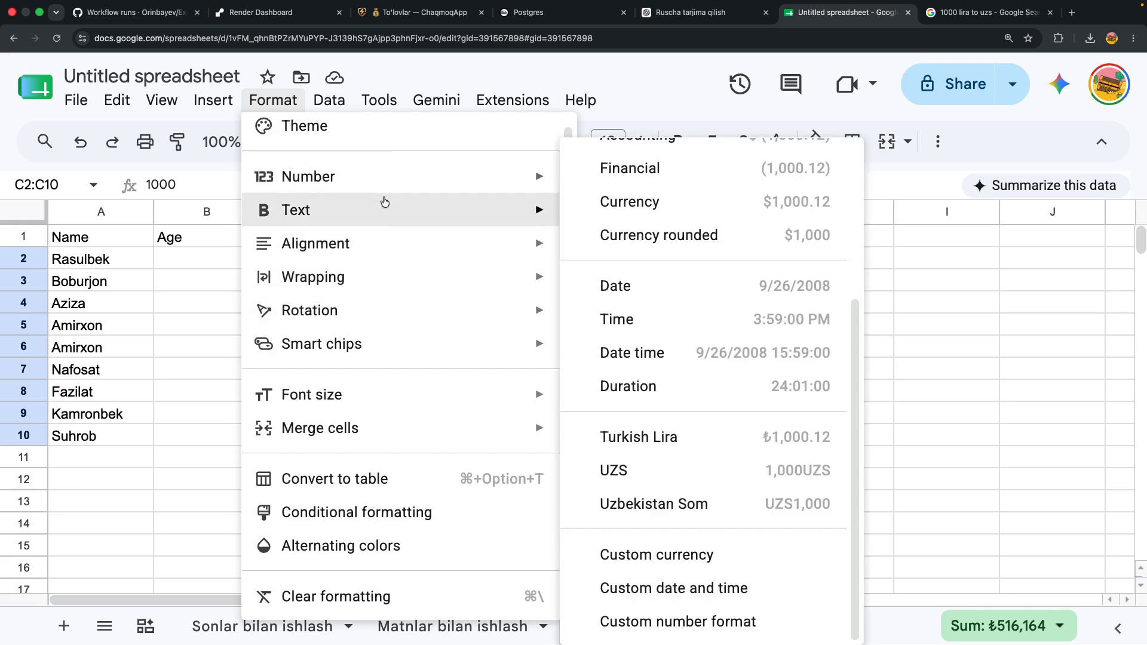
{"action": "mouse_move", "coordinate": [329, 110]}
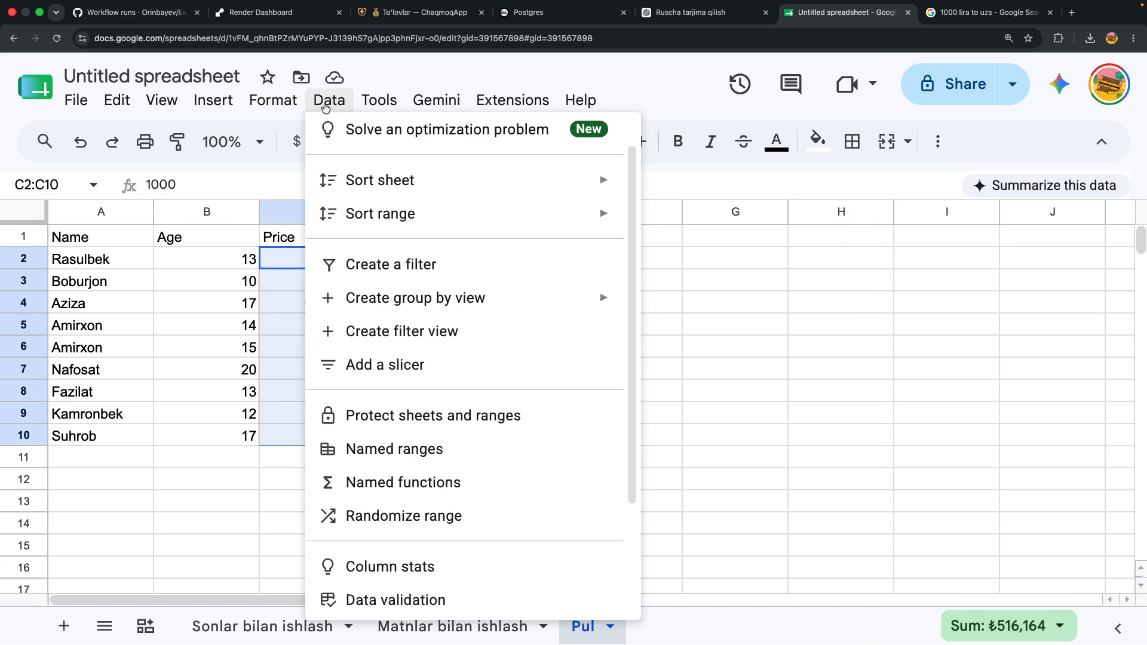
{"action": "mouse_move", "coordinate": [213, 100]}
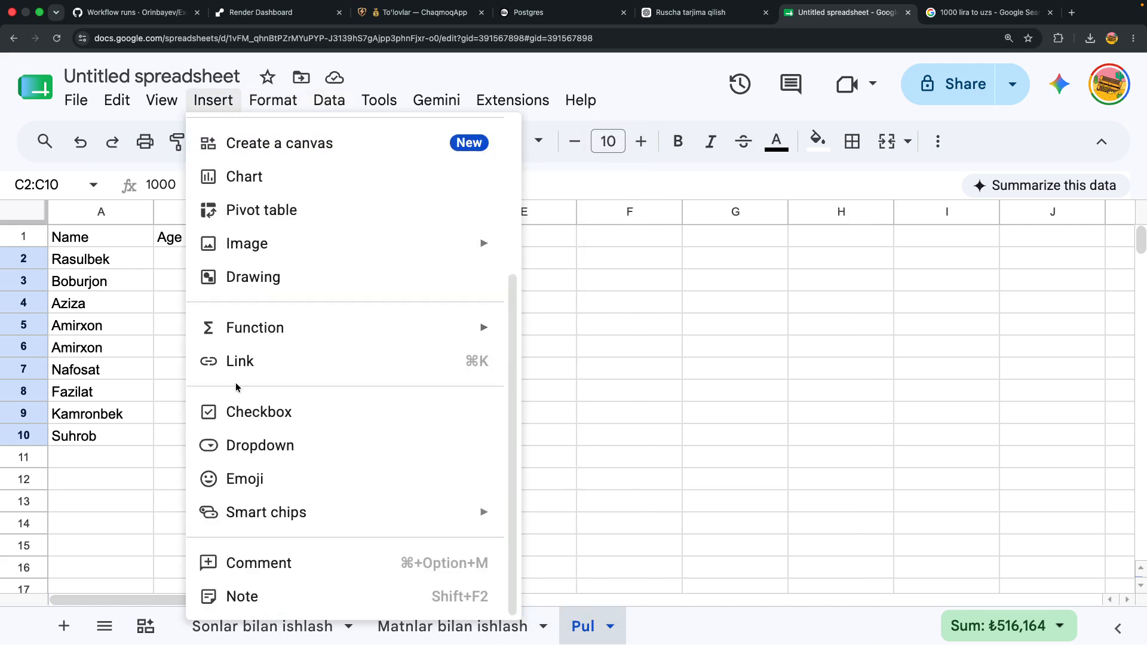
{"action": "left_click", "coordinate": [235, 412]}
- Tick every checkbox in C2:C10
{"action": "left_click", "coordinate": [321, 259]}
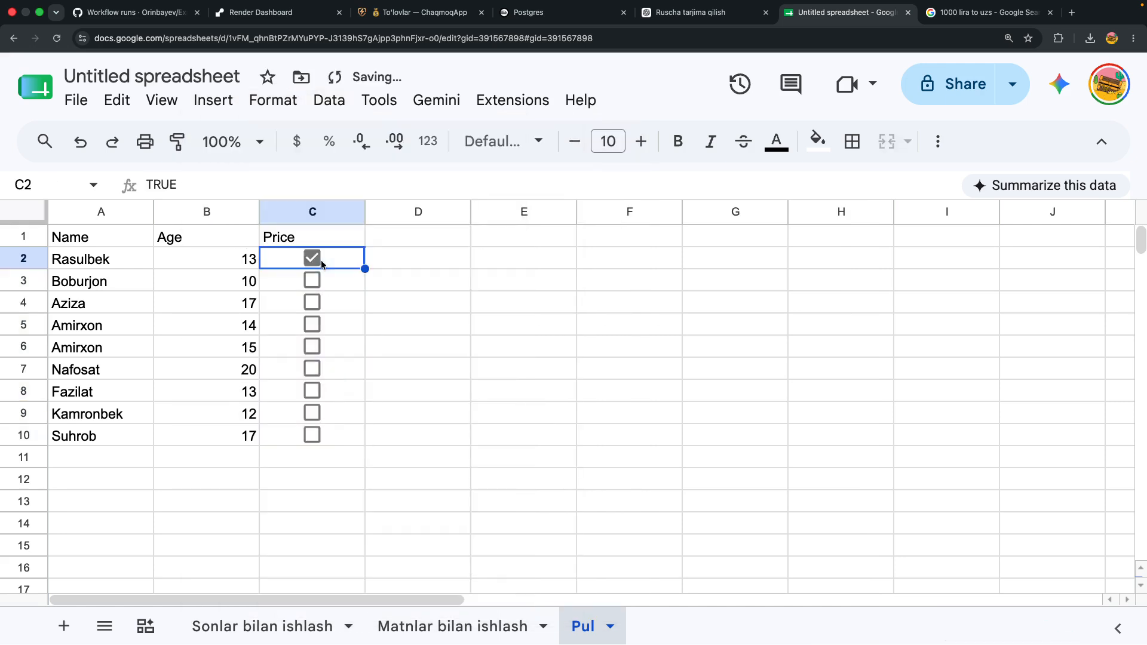
{"action": "left_click", "coordinate": [314, 280]}
{"action": "left_click", "coordinate": [314, 324]}
{"action": "left_click", "coordinate": [321, 434]}
{"action": "left_click", "coordinate": [312, 391]}
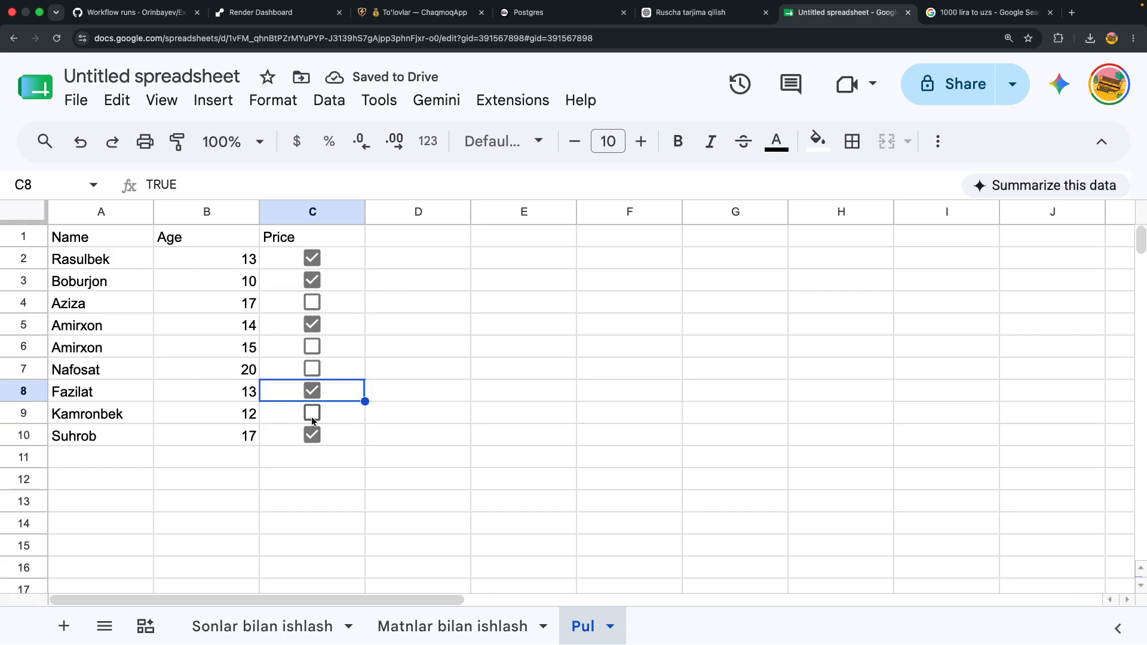
{"action": "left_click", "coordinate": [312, 302]}
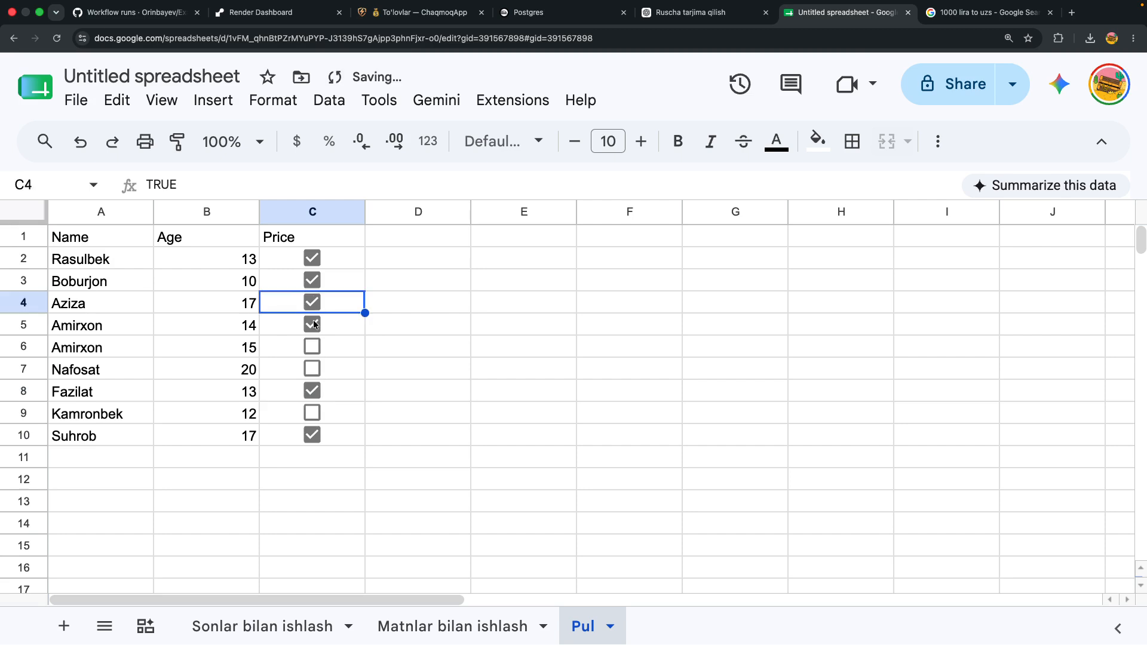
{"action": "left_click", "coordinate": [312, 347]}
{"action": "left_click", "coordinate": [311, 369]}
{"action": "left_click", "coordinate": [312, 413]}
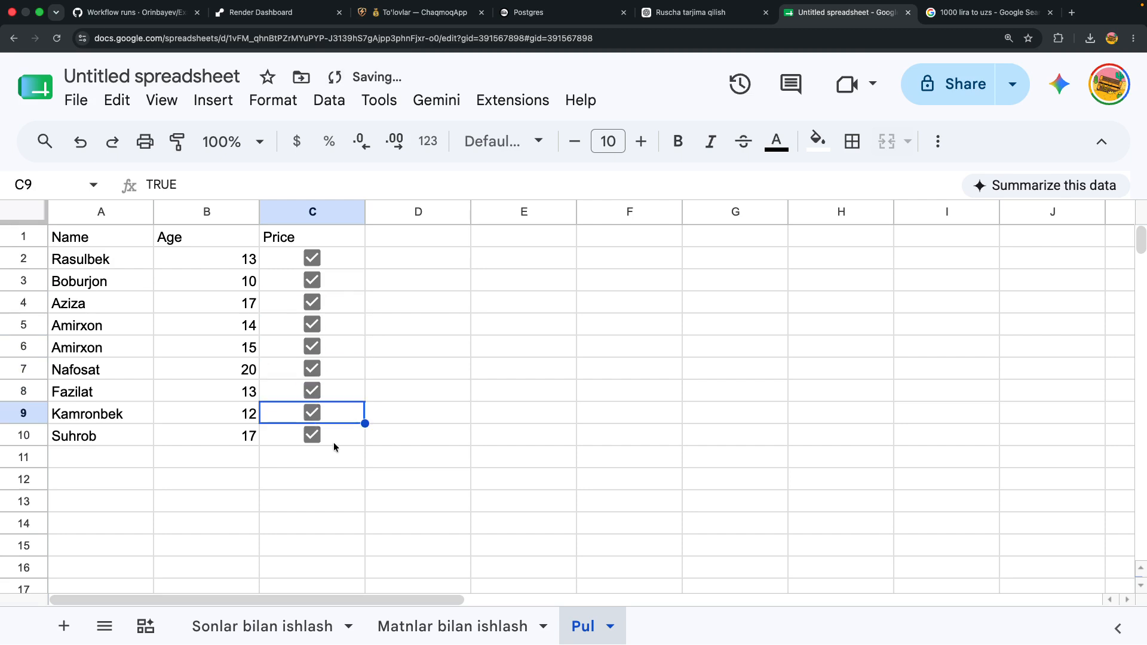
- Undo all the checkbox ticks and the checkbox insertion to restore the lira prices in C2:C10
{"action": "key", "text": "super+z"}
{"action": "key", "text": "super+z"}
{"action": "key", "text": "super+z"}
{"action": "key", "text": "super+z"}
{"action": "key", "text": "super+z"}
{"action": "key", "text": "super+z"}
{"action": "key", "text": "super+z"}
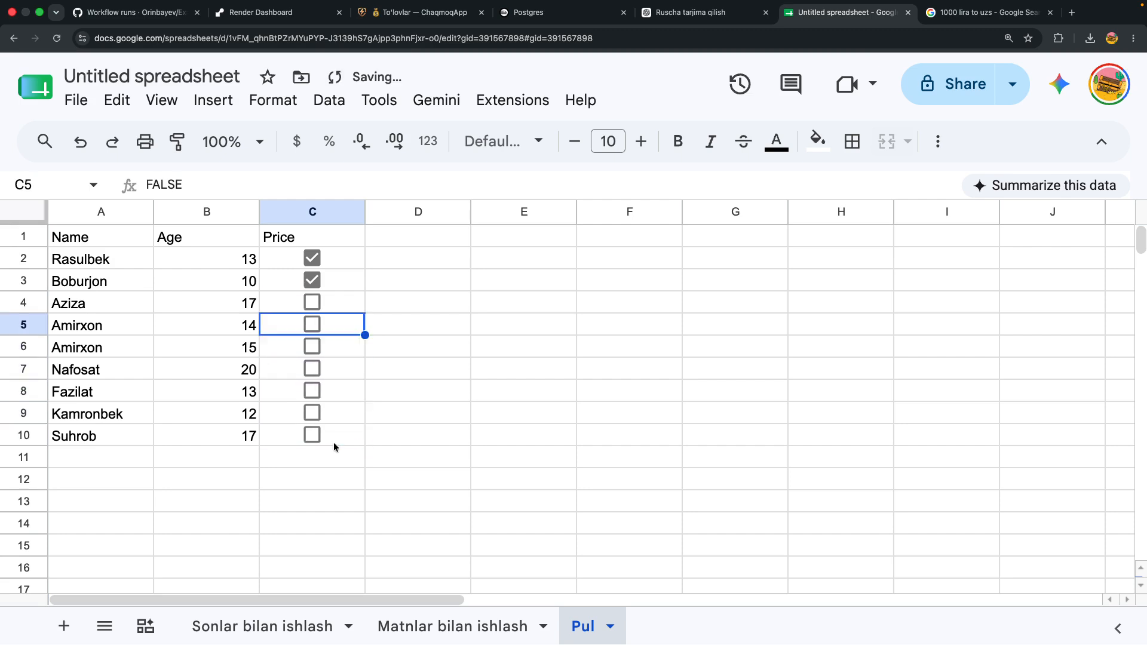
{"action": "key", "text": "super+z"}
{"action": "key", "text": "super+z"}
{"action": "key", "text": "super+z"}
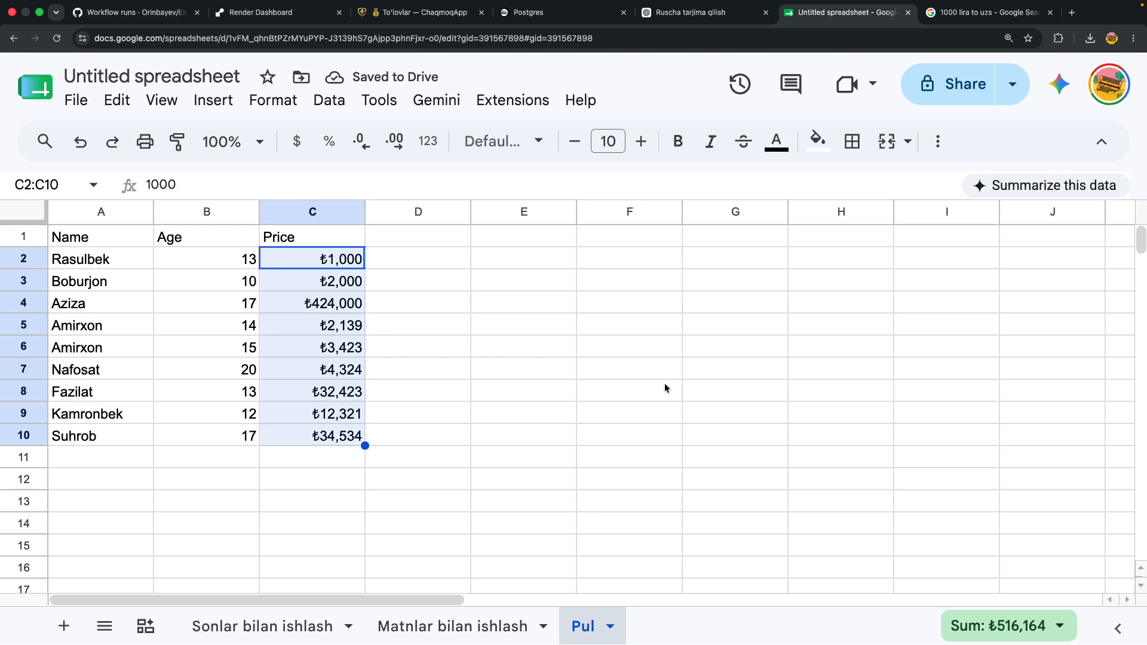
- Look at the suggestions Gemini offers for the spreadsheet and close the assistant
{"action": "left_click", "coordinate": [1059, 86]}
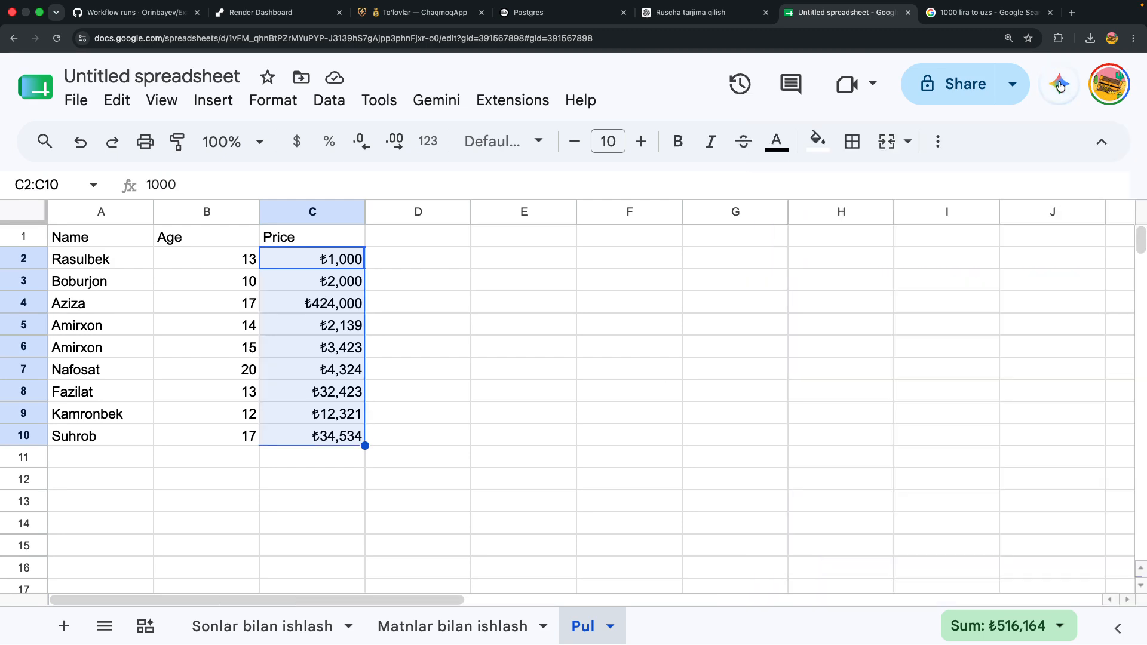
{"action": "left_click", "coordinate": [1060, 85]}
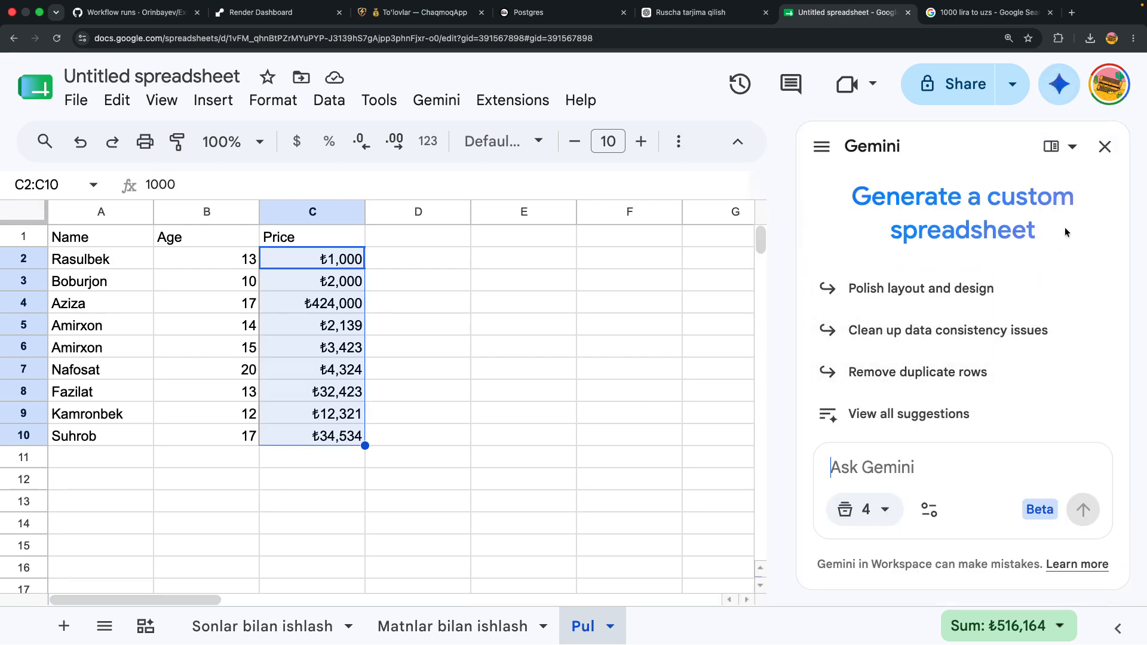
{"action": "left_click", "coordinate": [1104, 147]}
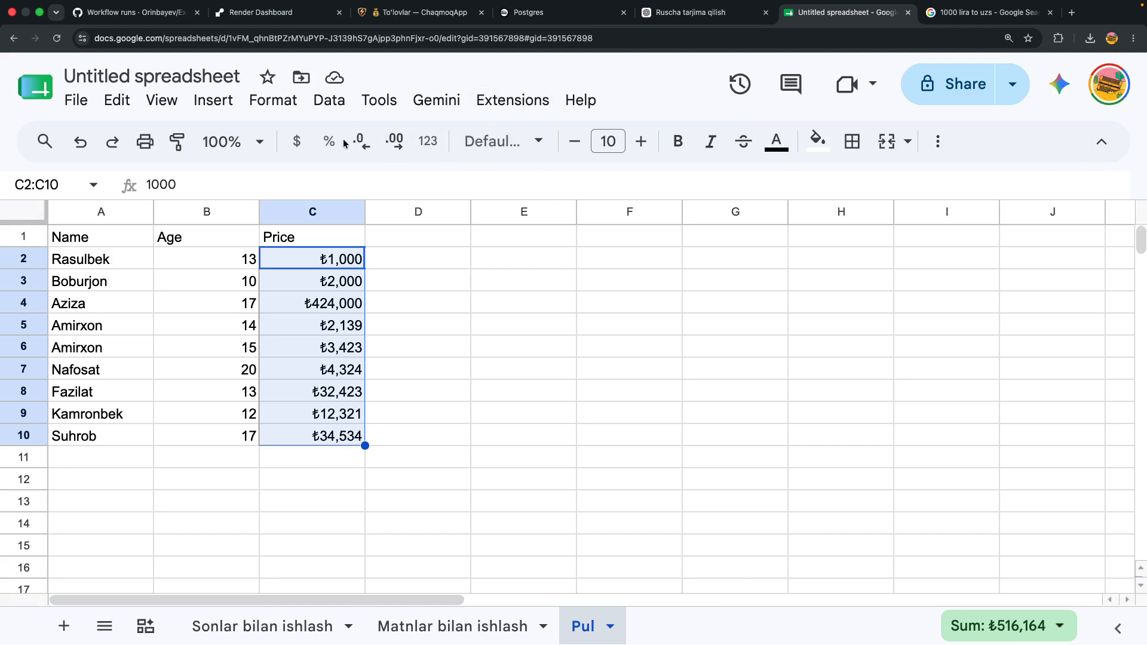
{"action": "left_click", "coordinate": [385, 102]}
{"action": "mouse_move", "coordinate": [321, 89]}
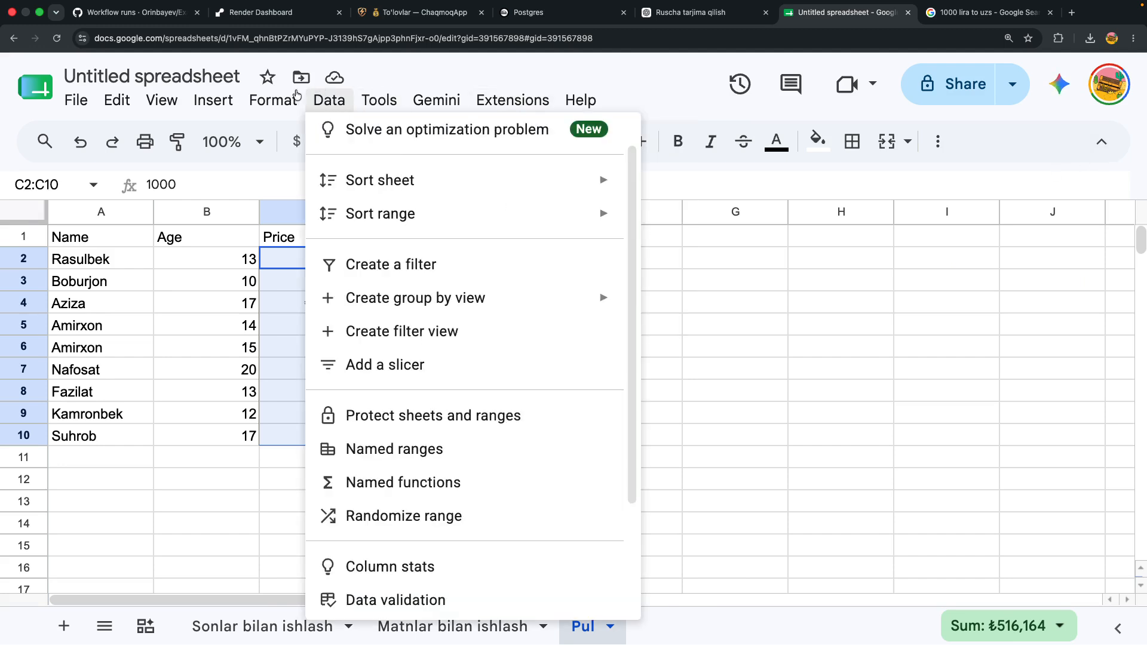
{"action": "mouse_move", "coordinate": [236, 103]}
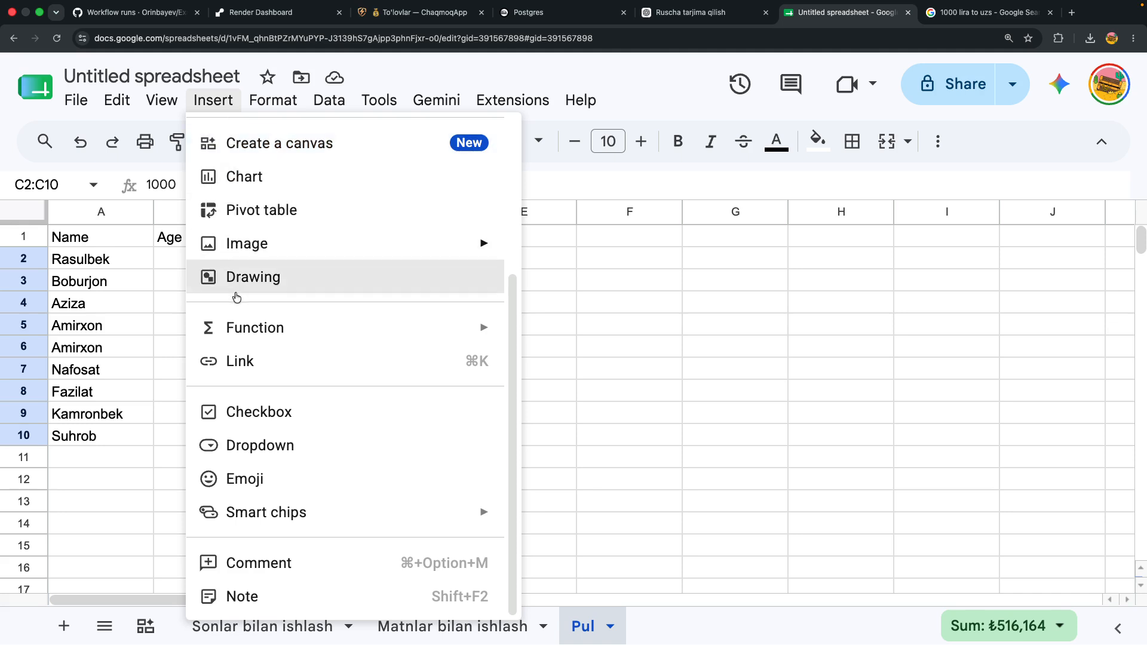
{"action": "mouse_move", "coordinate": [238, 339]}
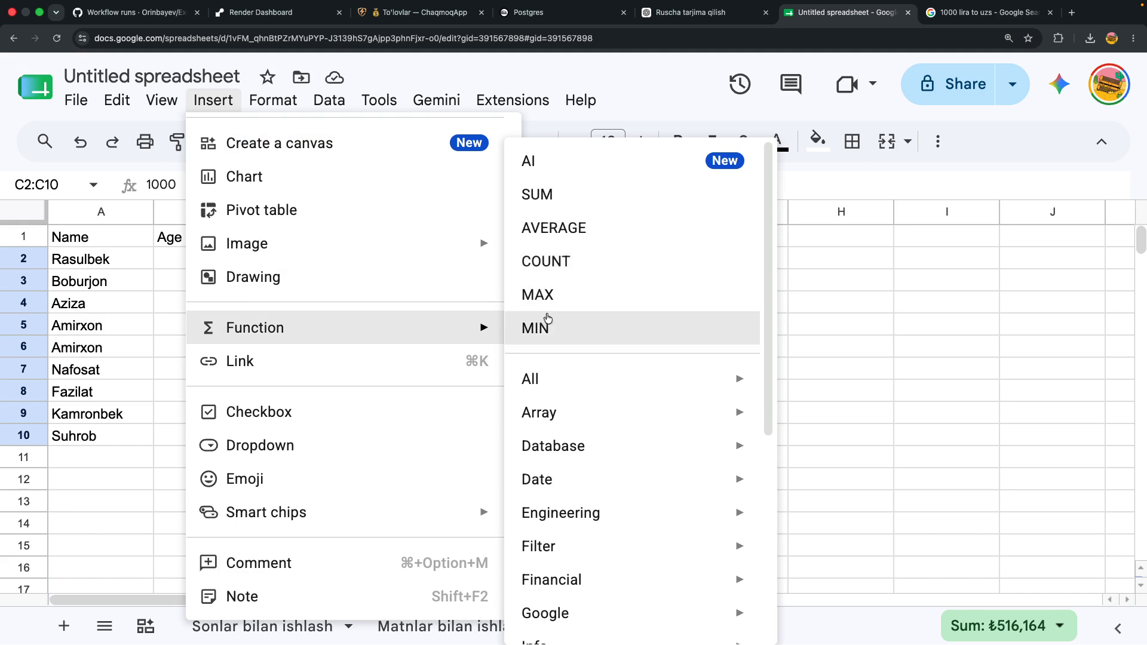
{"action": "left_click", "coordinate": [881, 304]}
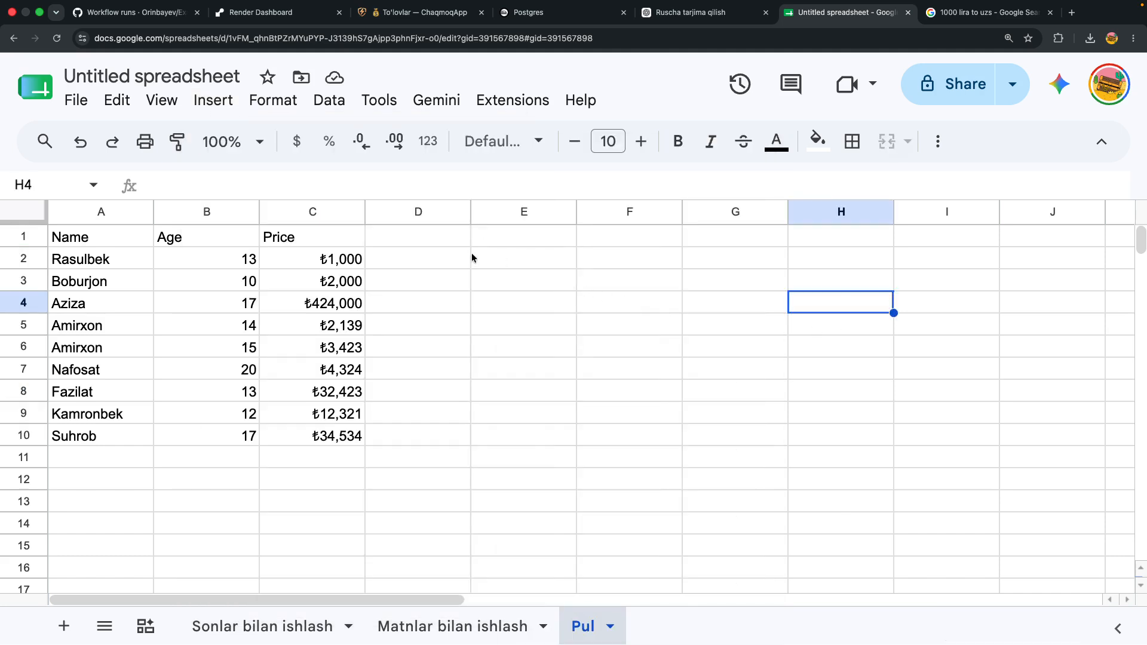
- Insert a SUM function in B11 that totals the ages in B2:B10
{"action": "left_click_drag", "start_coordinate": [231, 259], "coordinate": [228, 436]}
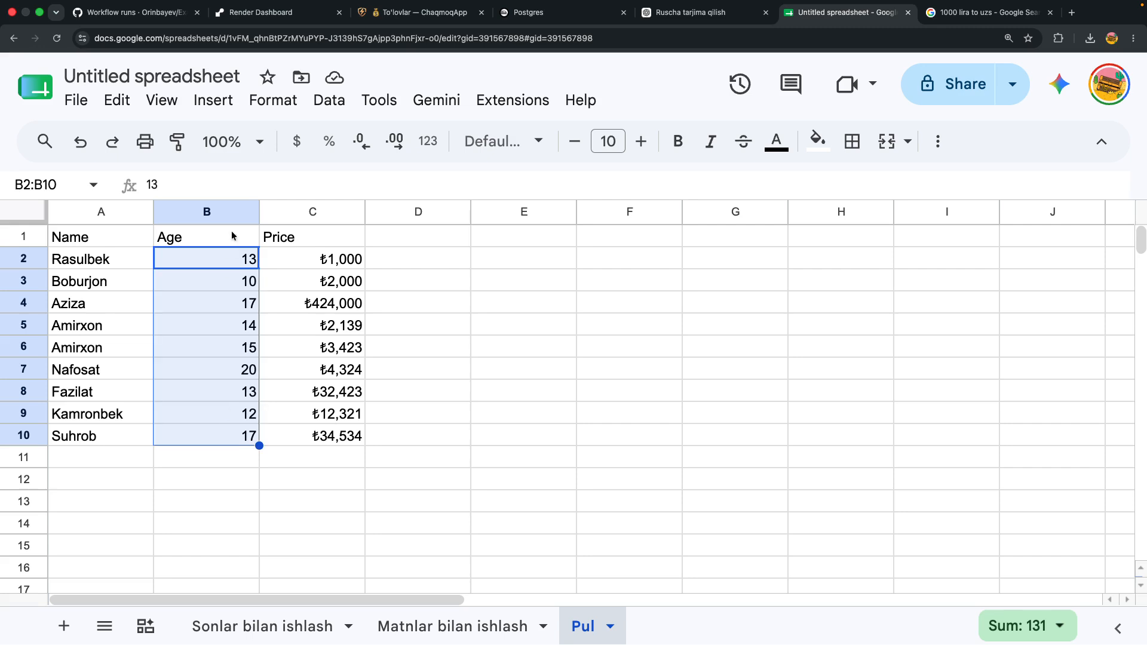
{"action": "left_click", "coordinate": [212, 100]}
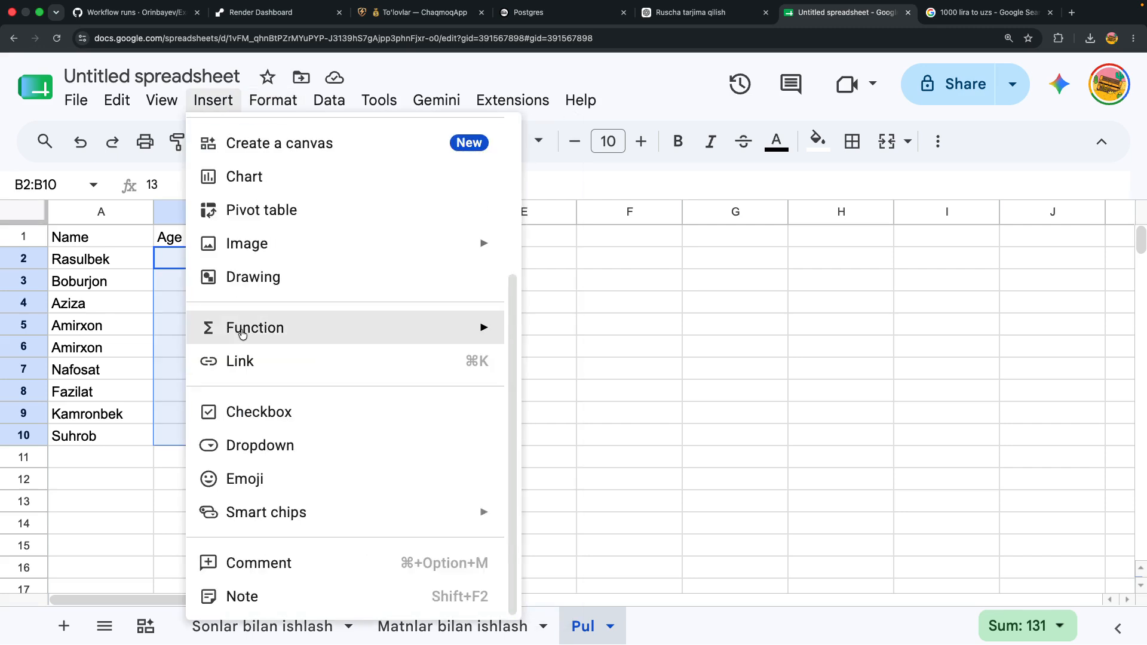
{"action": "mouse_move", "coordinate": [276, 325]}
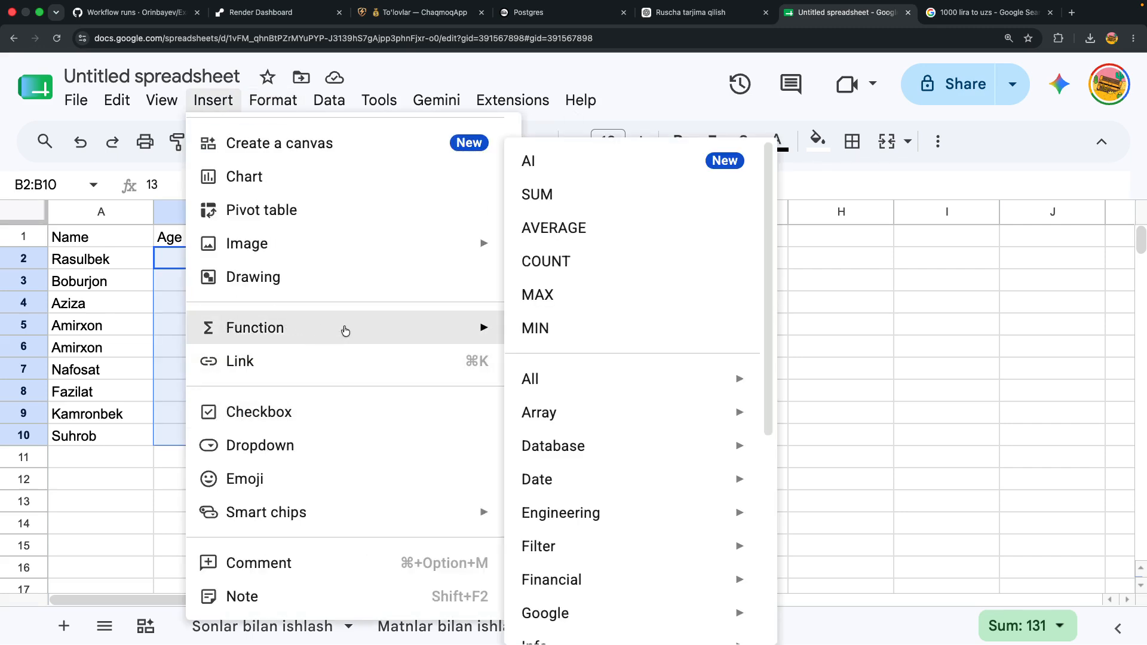
{"action": "left_click", "coordinate": [589, 185]}
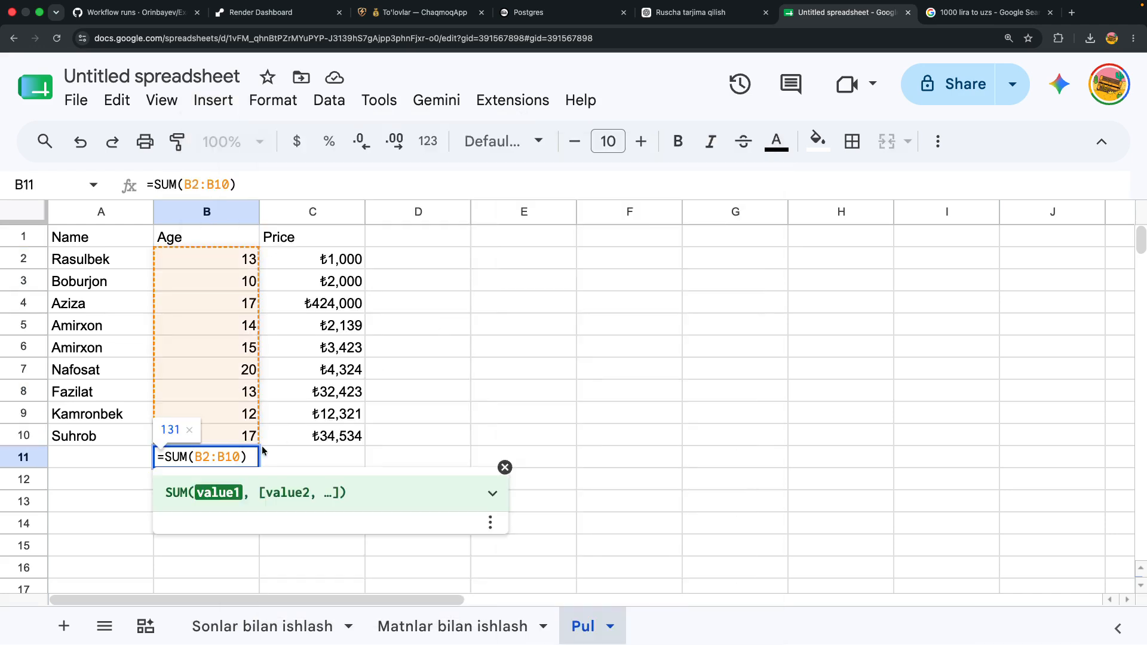
{"action": "key", "text": "Return"}
{"action": "left_click", "coordinate": [222, 435]}
{"action": "left_click", "coordinate": [219, 459]}
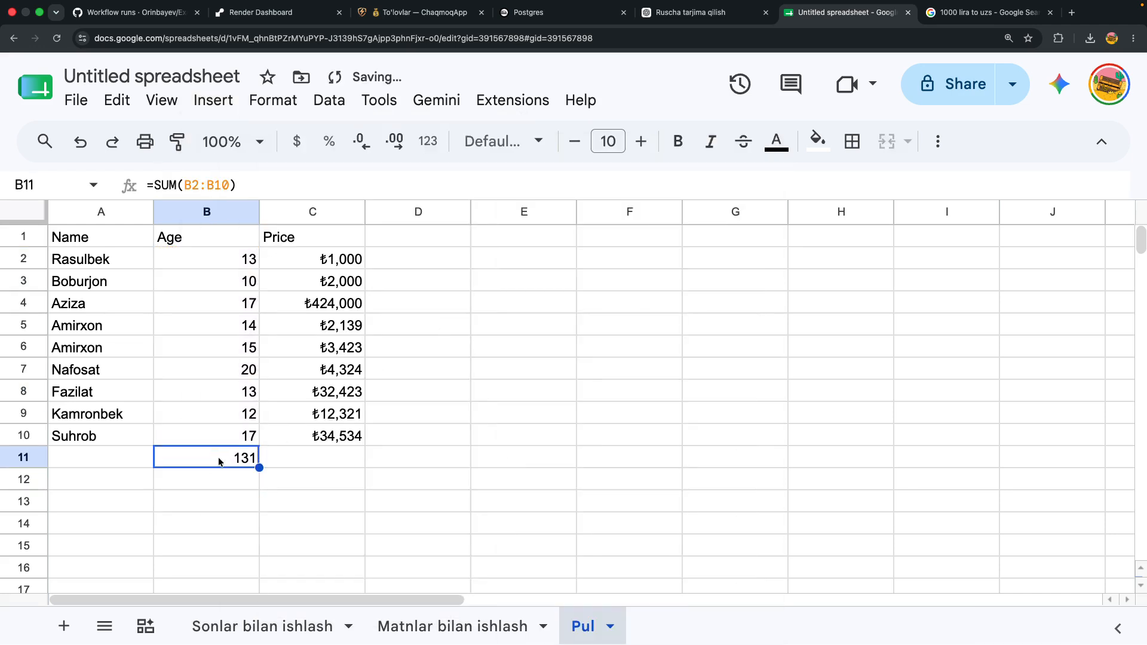
- Replace the formula in B11 with a COUNT function over the ages in B2:B10
{"action": "left_click", "coordinate": [225, 245]}
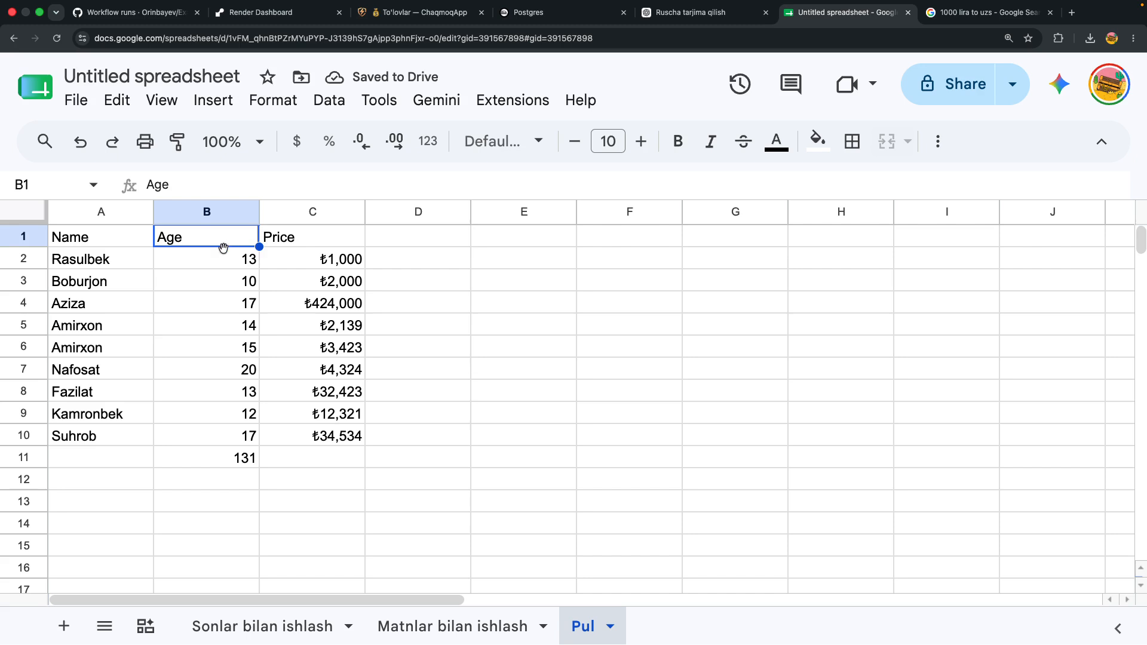
{"action": "left_click", "coordinate": [221, 263]}
{"action": "left_click_drag", "start_coordinate": [220, 273], "coordinate": [218, 436]}
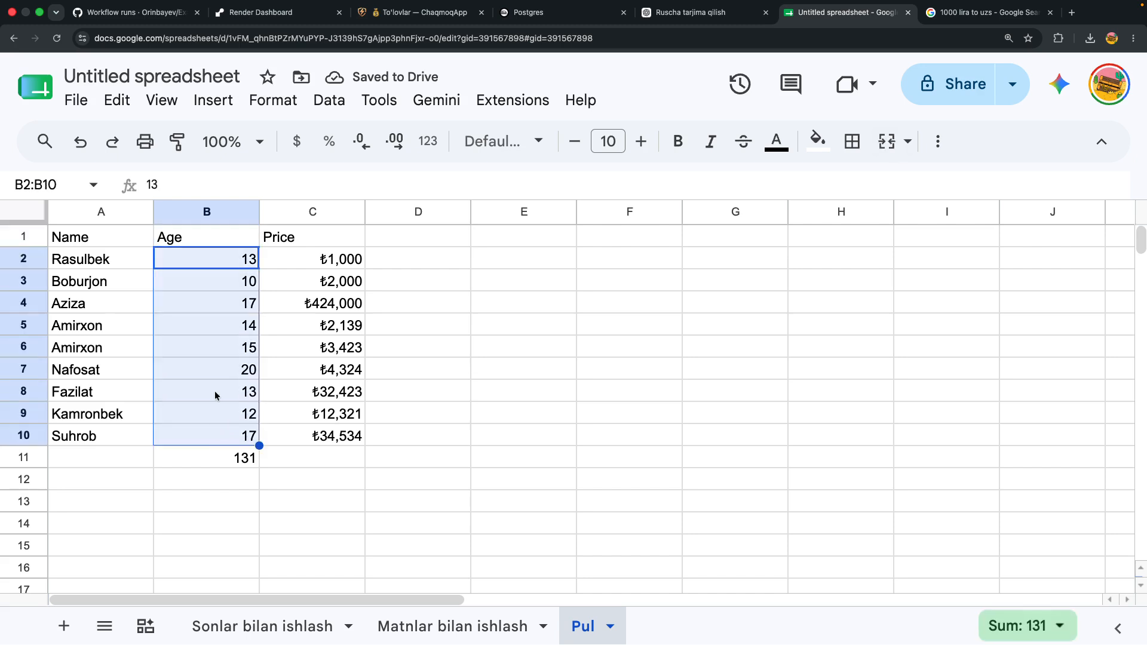
{"action": "left_click", "coordinate": [216, 101]}
{"action": "mouse_move", "coordinate": [247, 327]}
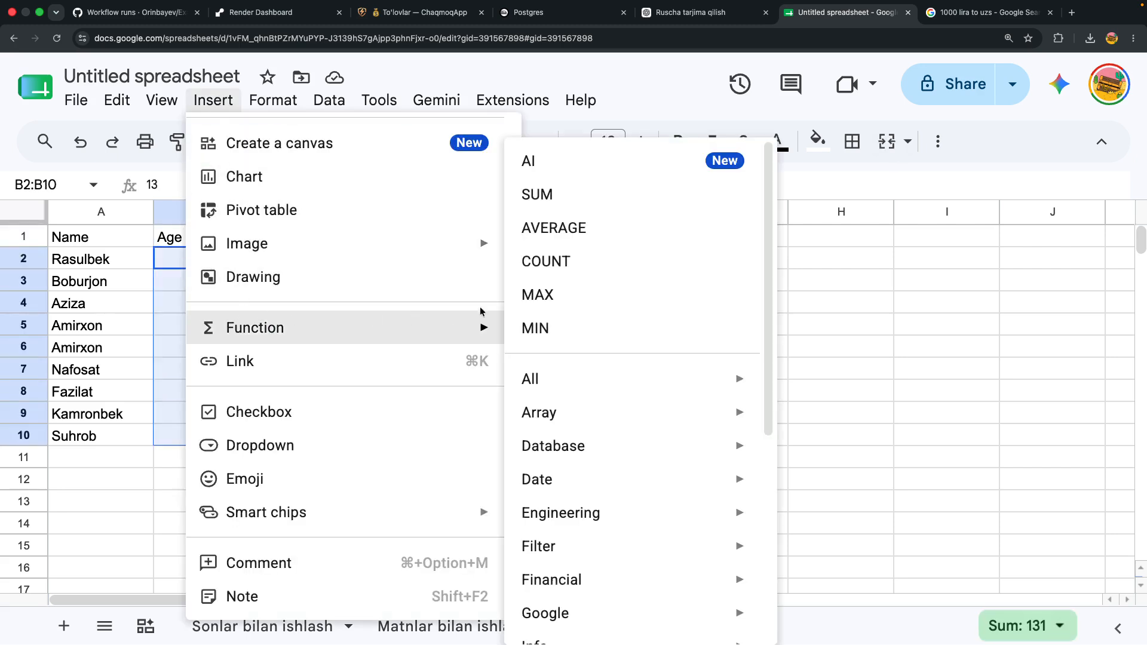
{"action": "left_click", "coordinate": [586, 270]}
{"action": "key", "text": "Return"}
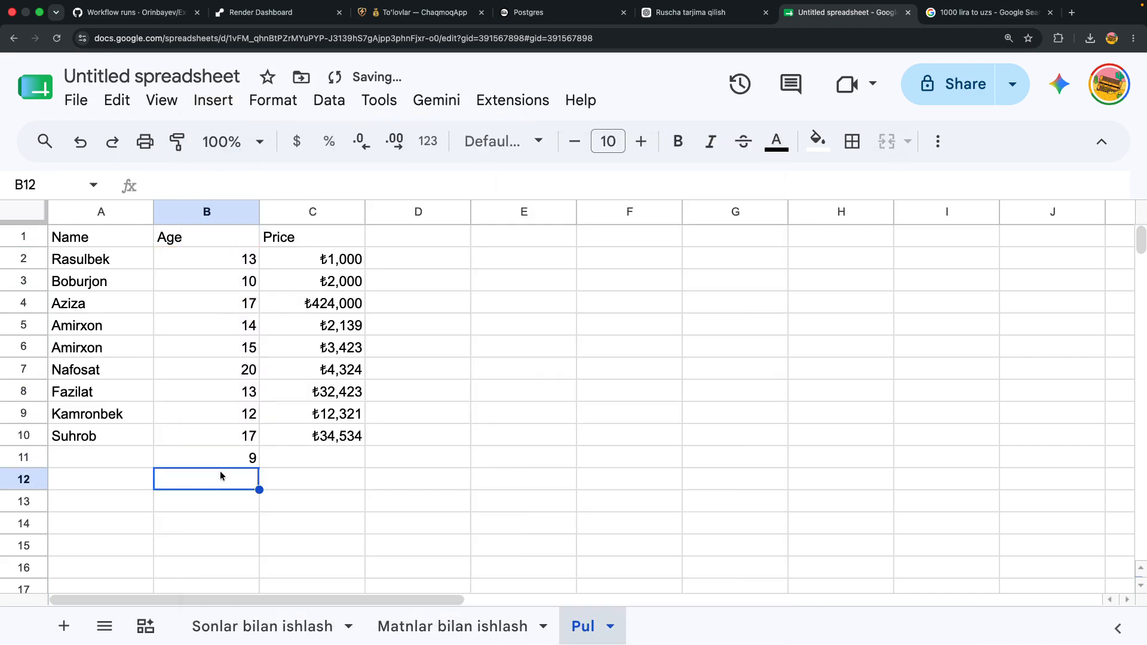
{"action": "left_click", "coordinate": [224, 452]}
{"action": "left_click", "coordinate": [223, 266]}
{"action": "left_click", "coordinate": [221, 284]}
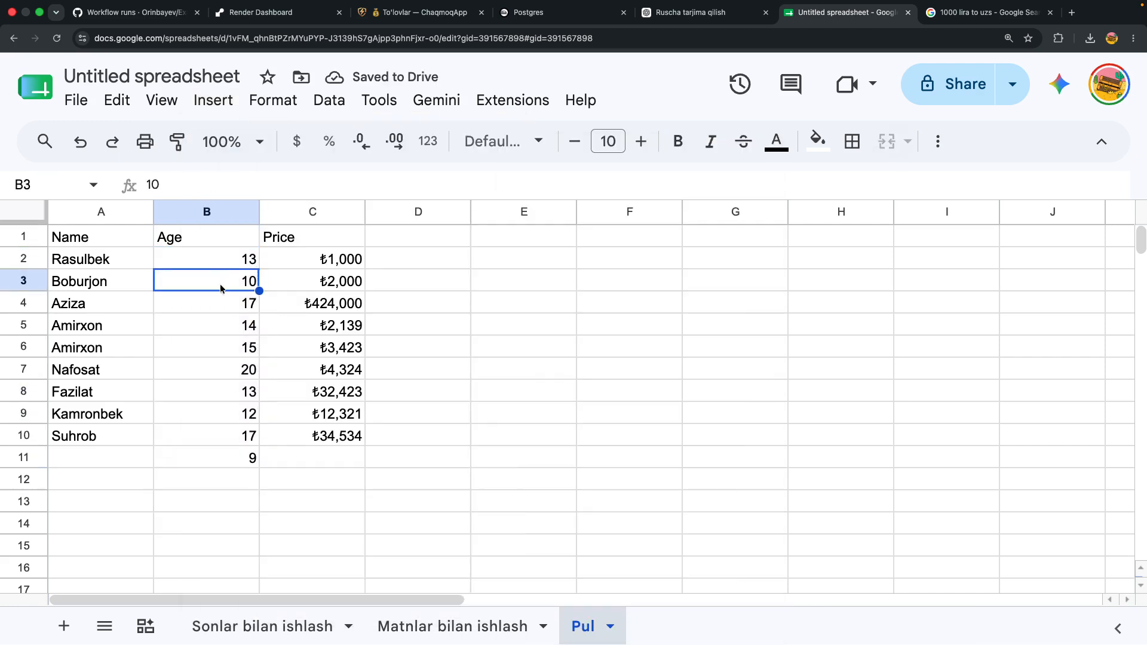
{"action": "left_click", "coordinate": [219, 307]}
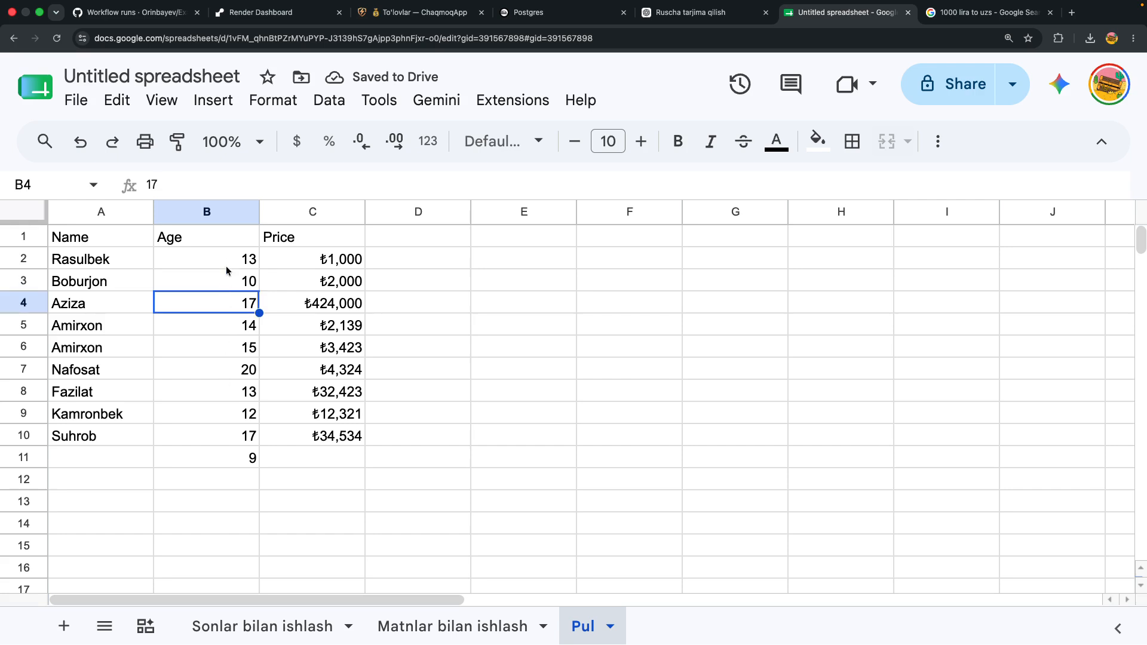
- Replace the formula in B11 with an AVERAGE function over the ages in B2:B10
{"action": "left_click_drag", "start_coordinate": [226, 263], "coordinate": [227, 436]}
{"action": "left_click", "coordinate": [213, 100]}
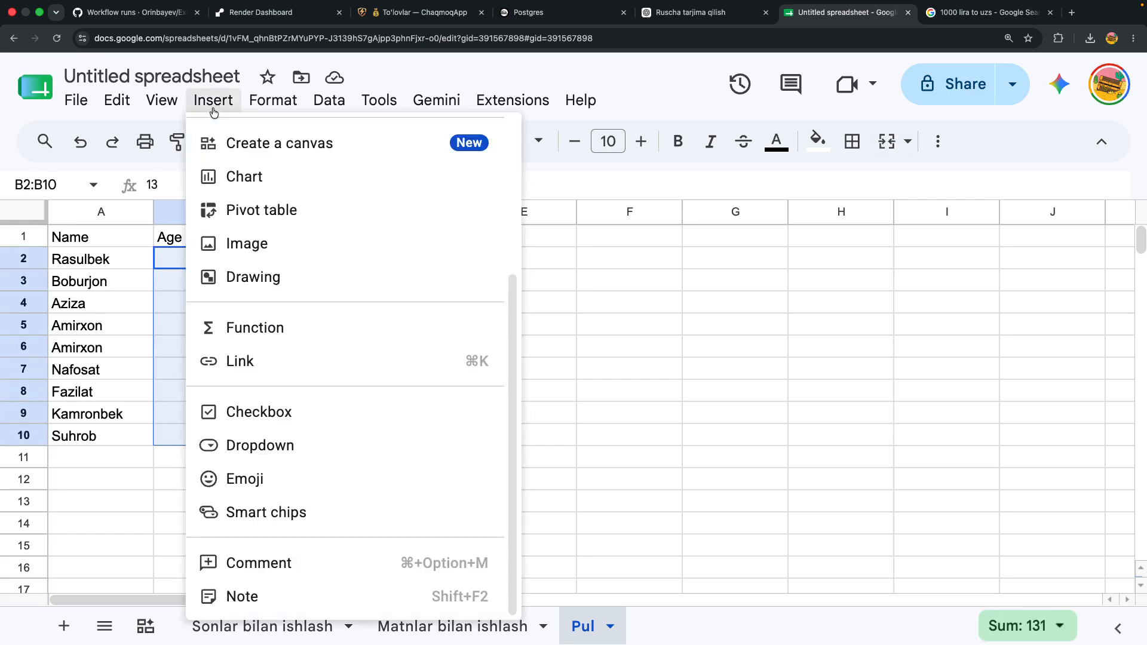
{"action": "mouse_move", "coordinate": [255, 327]}
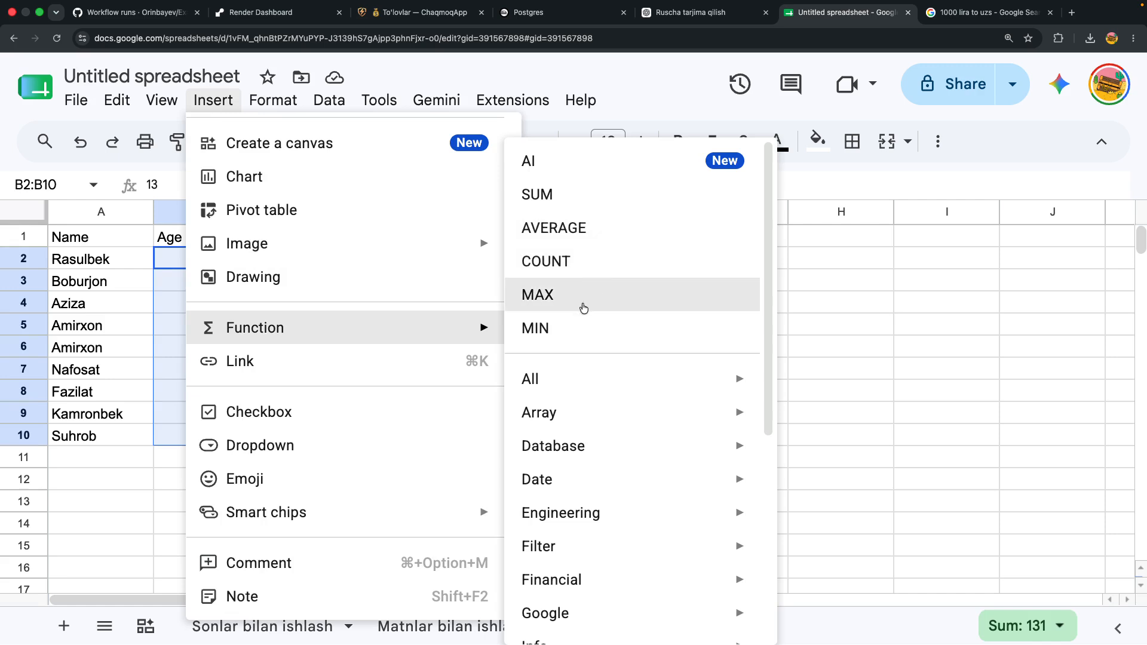
{"action": "left_click", "coordinate": [572, 241]}
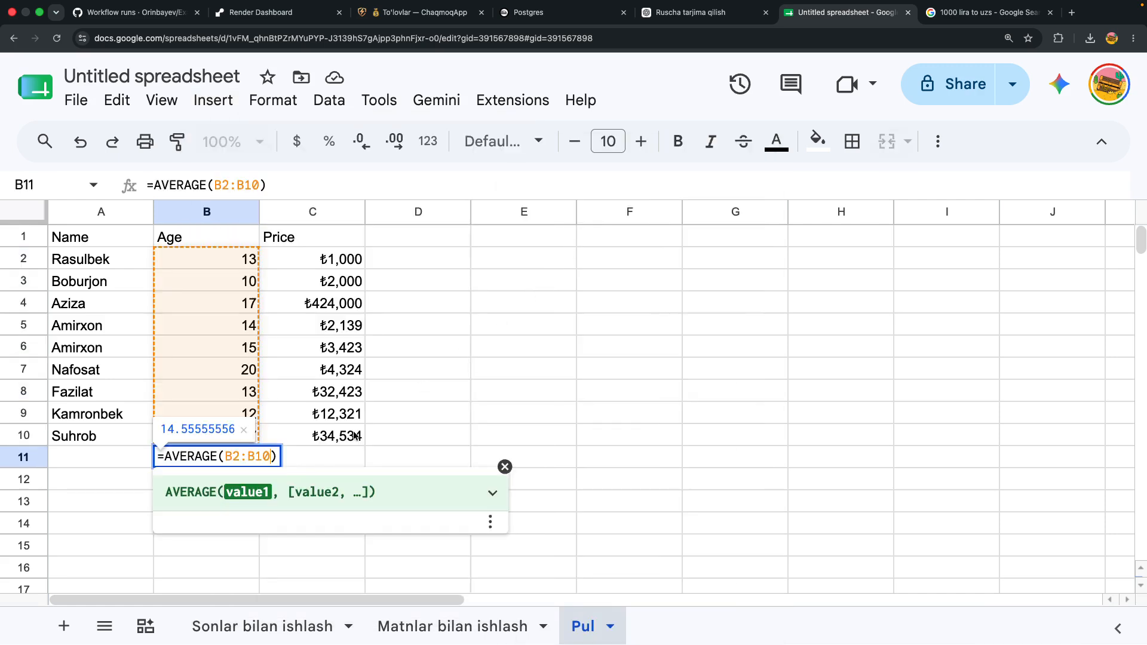
{"action": "key", "text": "Return"}
{"action": "key", "text": "Up"}
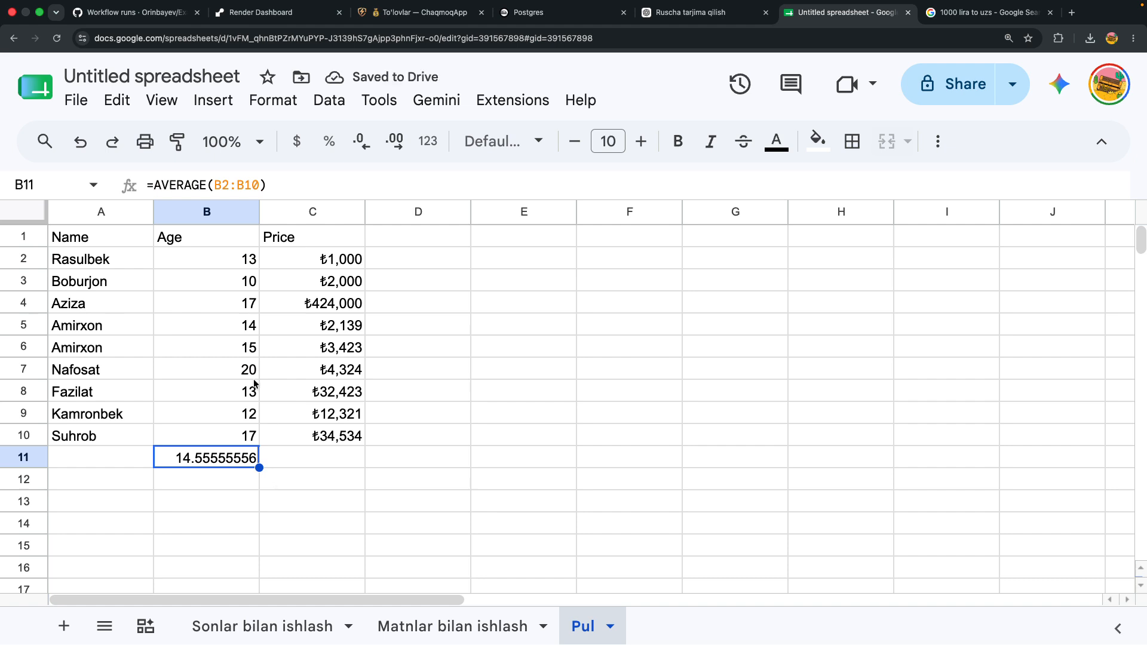
- Move the AVERAGE formula from B11 down to B12, freeing row 11 of the table
{"action": "left_click_drag", "start_coordinate": [234, 259], "coordinate": [222, 435]}
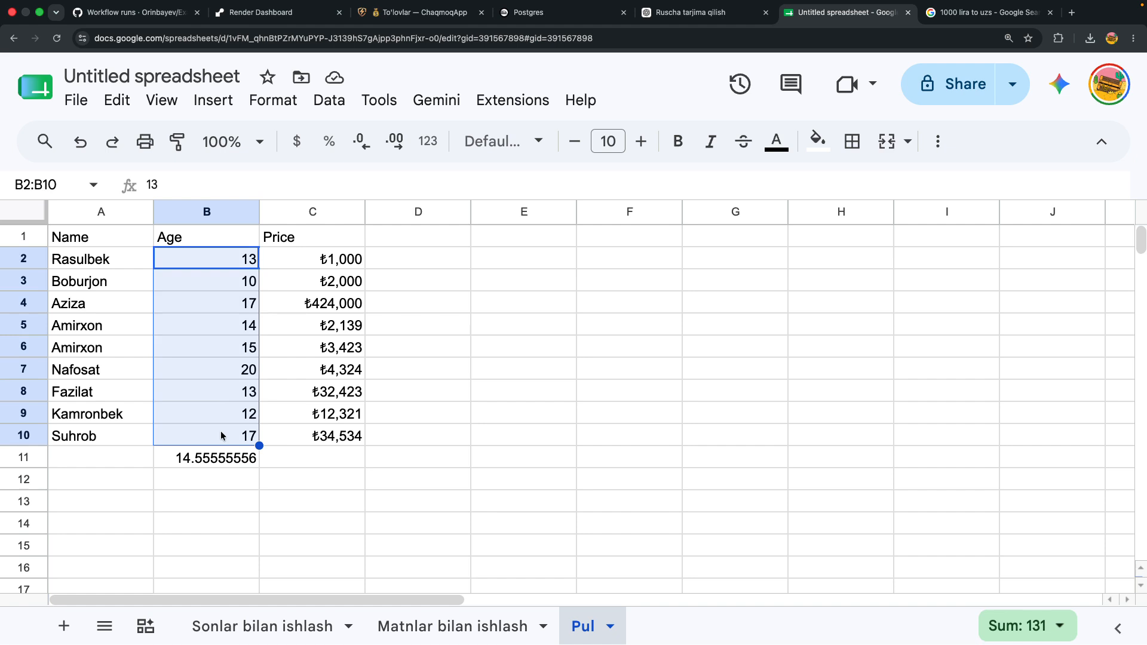
{"action": "left_click", "coordinate": [219, 481]}
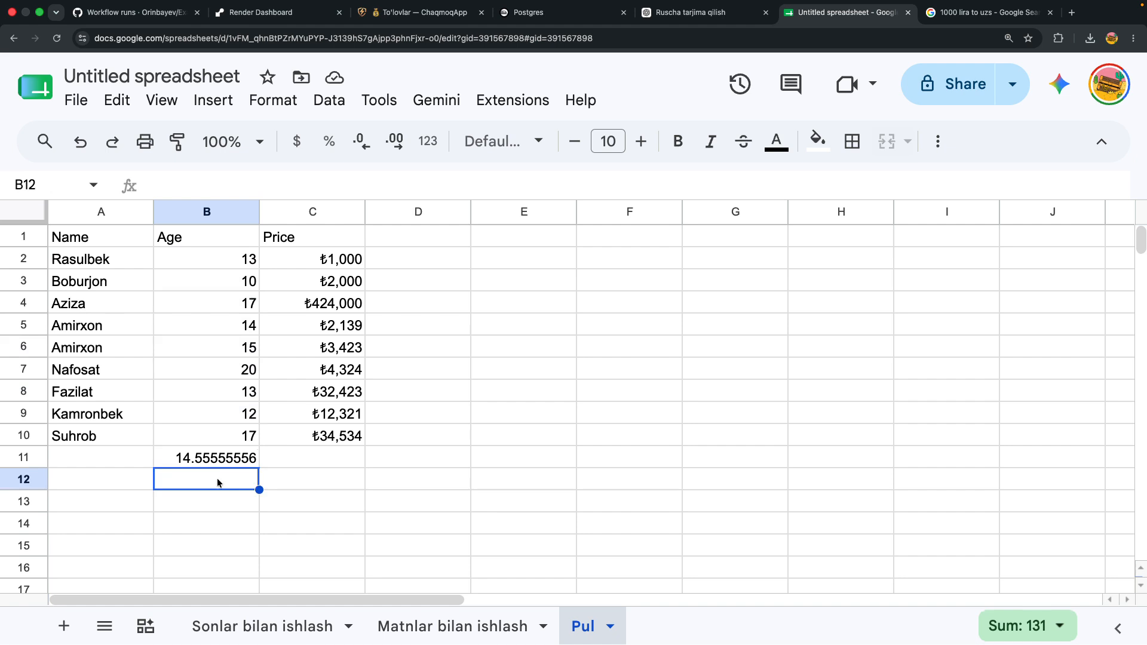
{"action": "left_click", "coordinate": [218, 459]}
{"action": "key", "text": "ctrl+c"}
{"action": "left_click", "coordinate": [208, 487]}
{"action": "key", "text": "ctrl+v"}
- Add another person in row 11 by entering the name in A11 and the age 22 in B11
{"action": "left_click", "coordinate": [107, 454]}
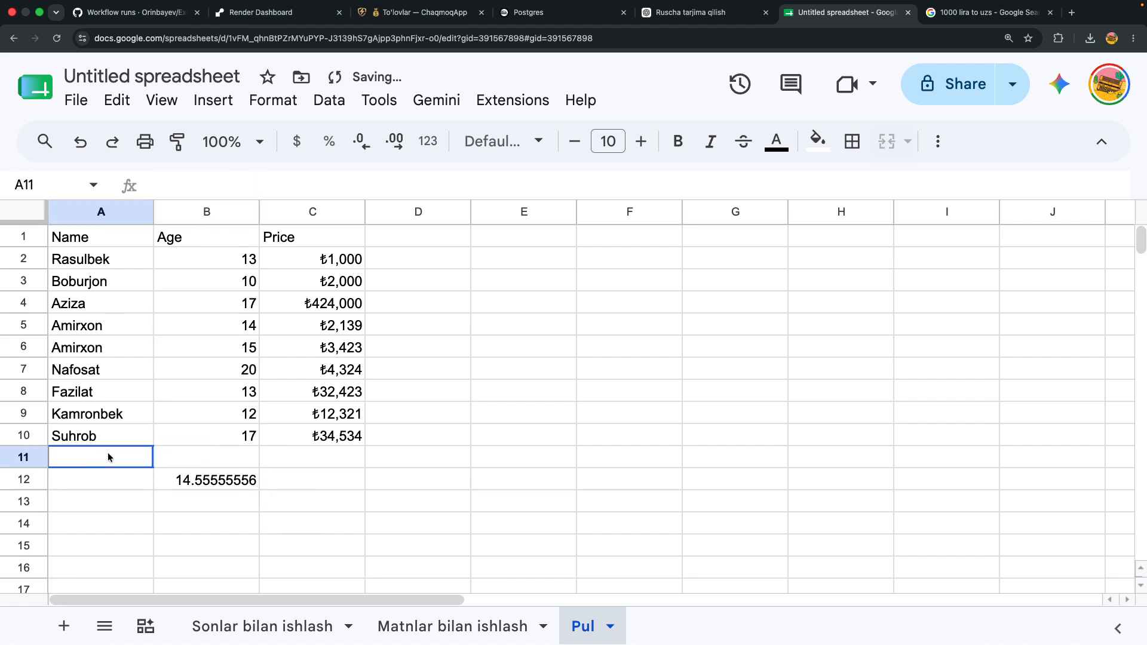
{"action": "type", "text": "Amirxon"}
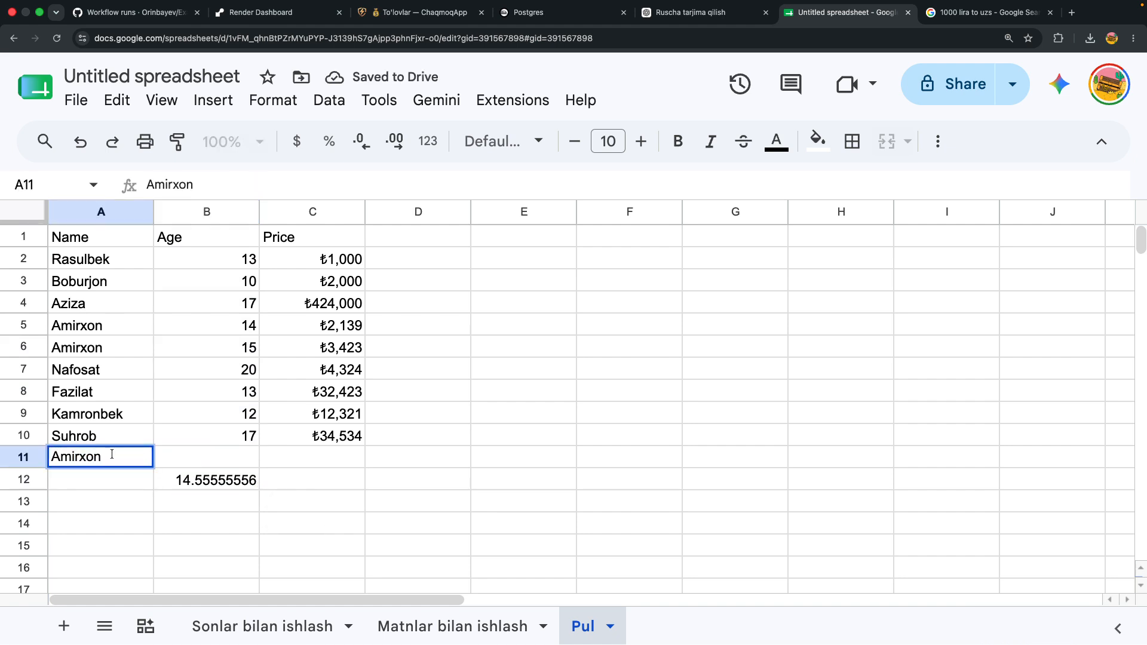
{"action": "left_click", "coordinate": [193, 458]}
{"action": "type", "text": "22"}
{"action": "key", "text": "Return"}
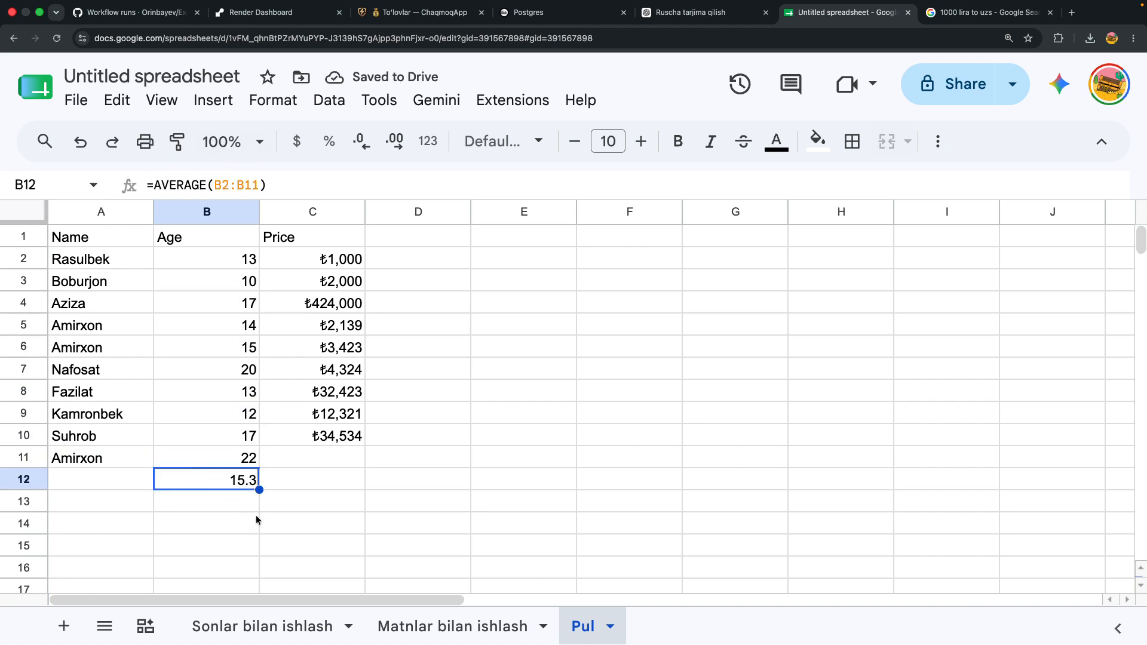
- Insert a dropdown in cell C13
{"action": "left_click", "coordinate": [300, 500]}
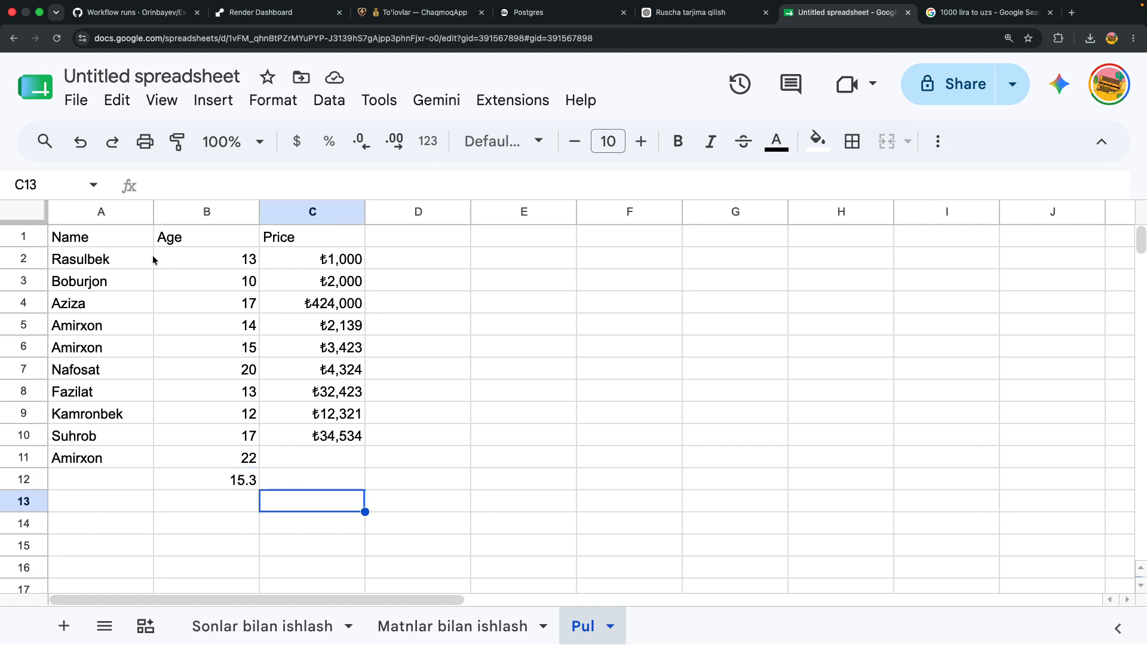
{"action": "left_click", "coordinate": [213, 100]}
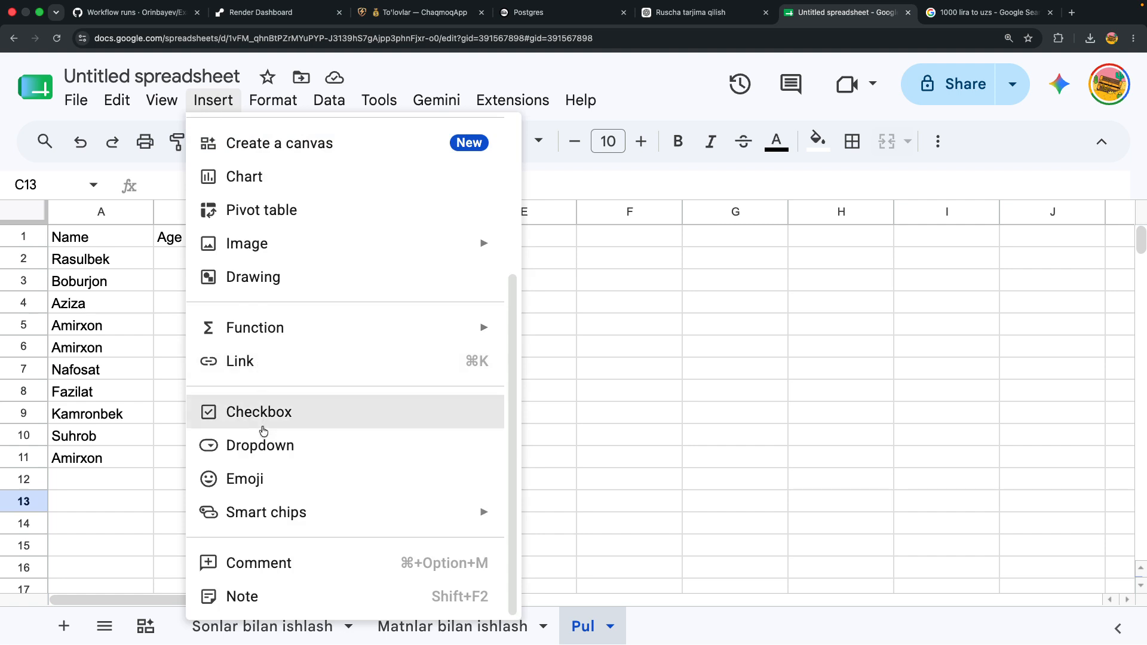
{"action": "left_click", "coordinate": [238, 450]}
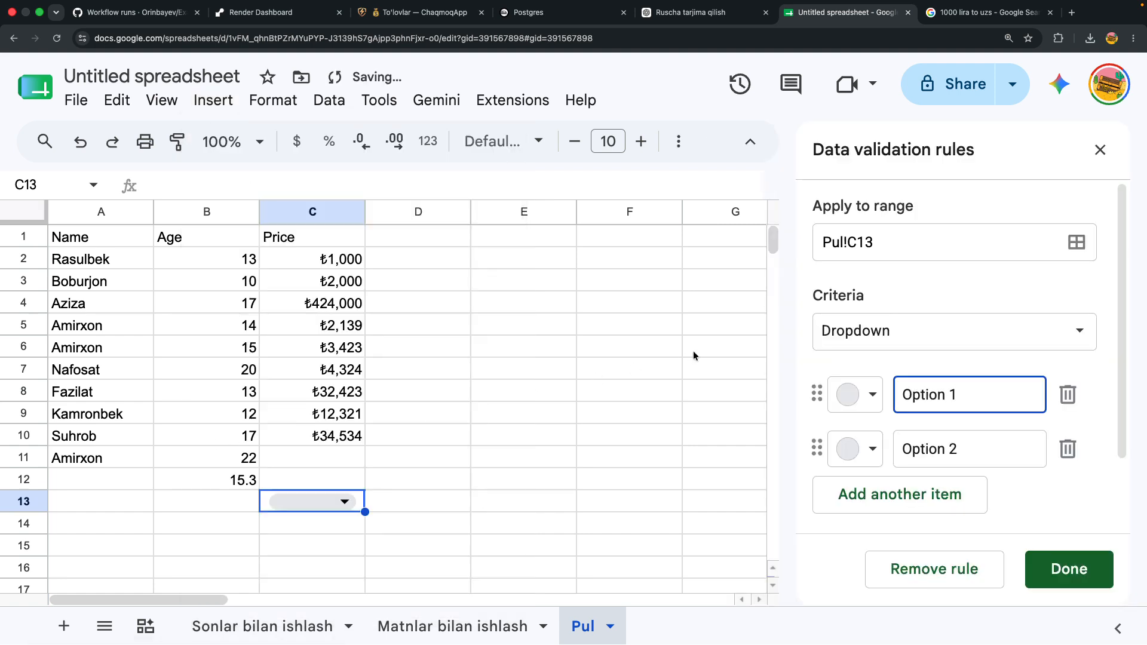
- Try to enter "Tanla" as the range to which the C13 dropdown rule applies
{"action": "left_click", "coordinate": [886, 246]}
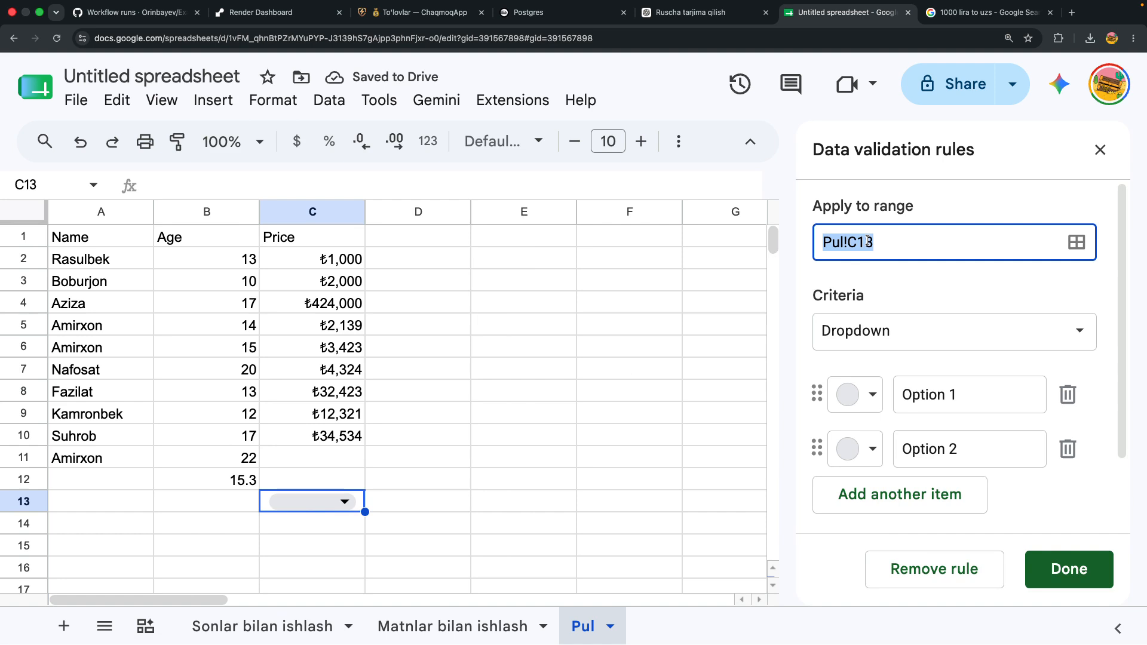
{"action": "type", "text": "Tanla"}
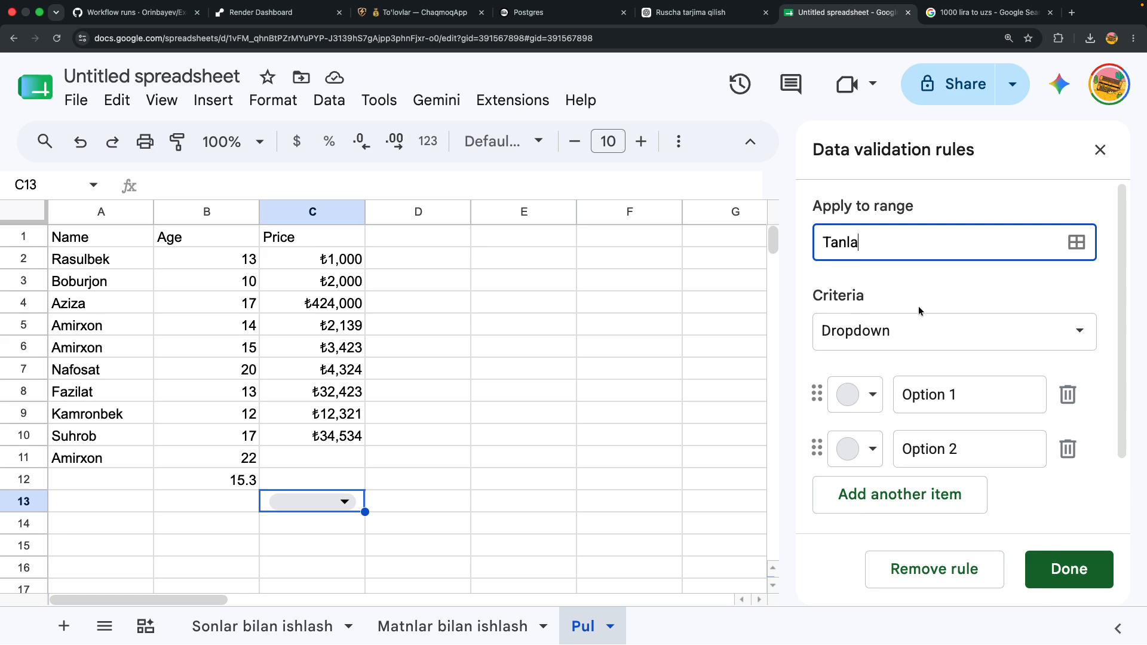
{"action": "left_click", "coordinate": [919, 318]}
{"action": "left_click", "coordinate": [902, 254]}
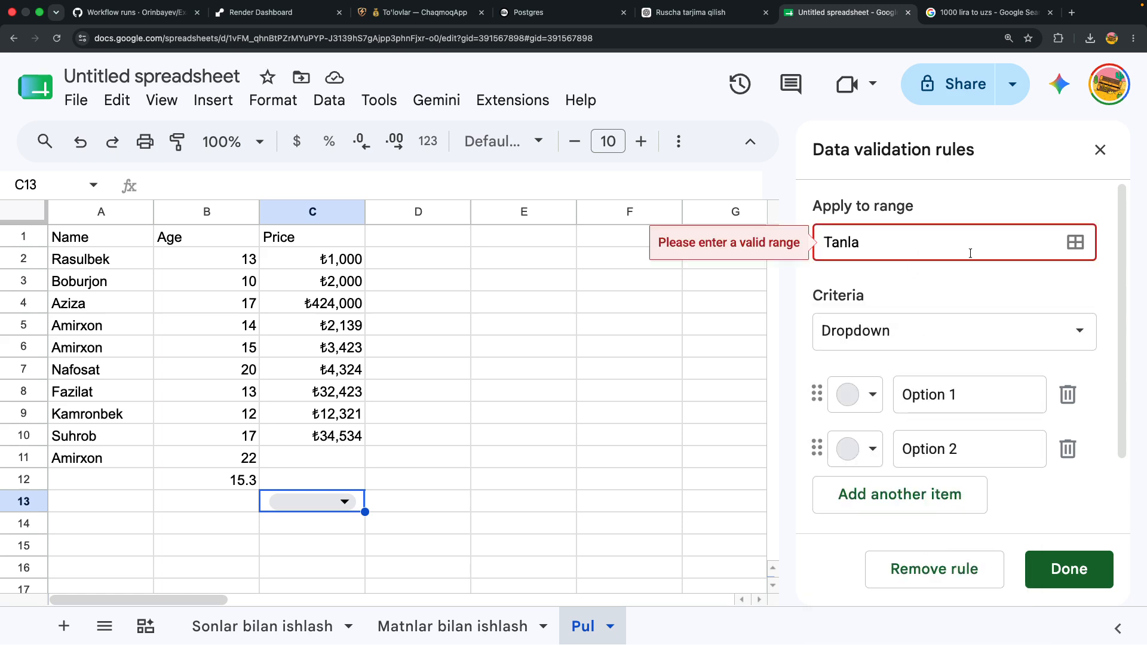
- Try to enter 1, 2, 3 and 4 as separate ranges for the C13 dropdown rule
{"action": "left_click", "coordinate": [1076, 242]}
{"action": "left_click", "coordinate": [599, 309]}
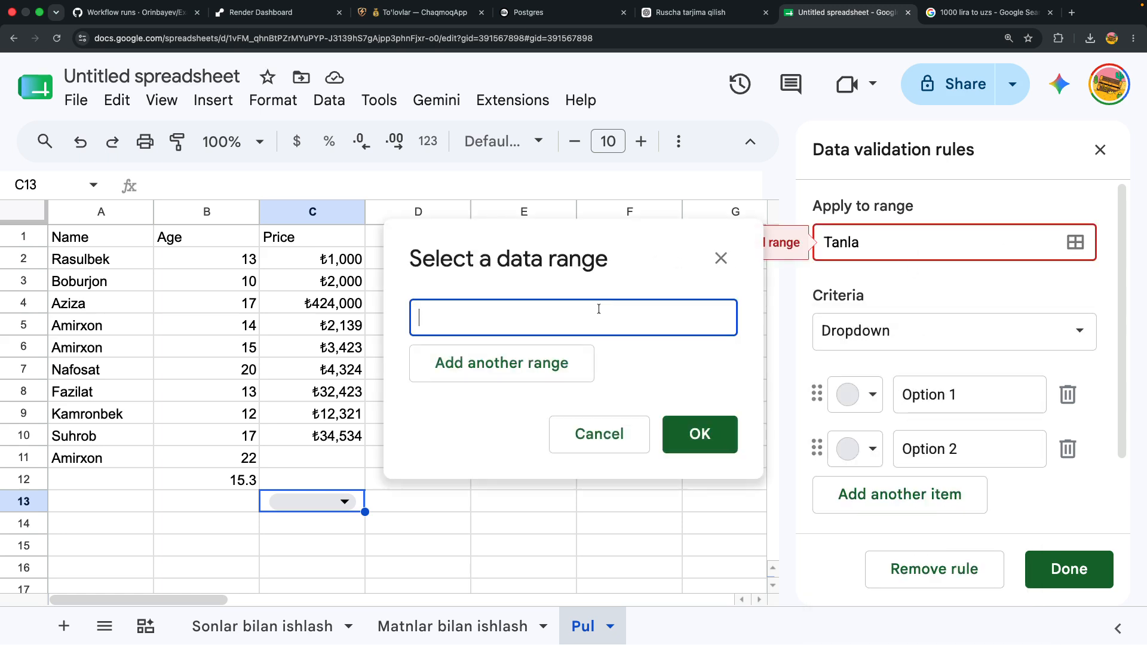
{"action": "type", "text": "Tanla"}
{"action": "left_click", "coordinate": [546, 375]}
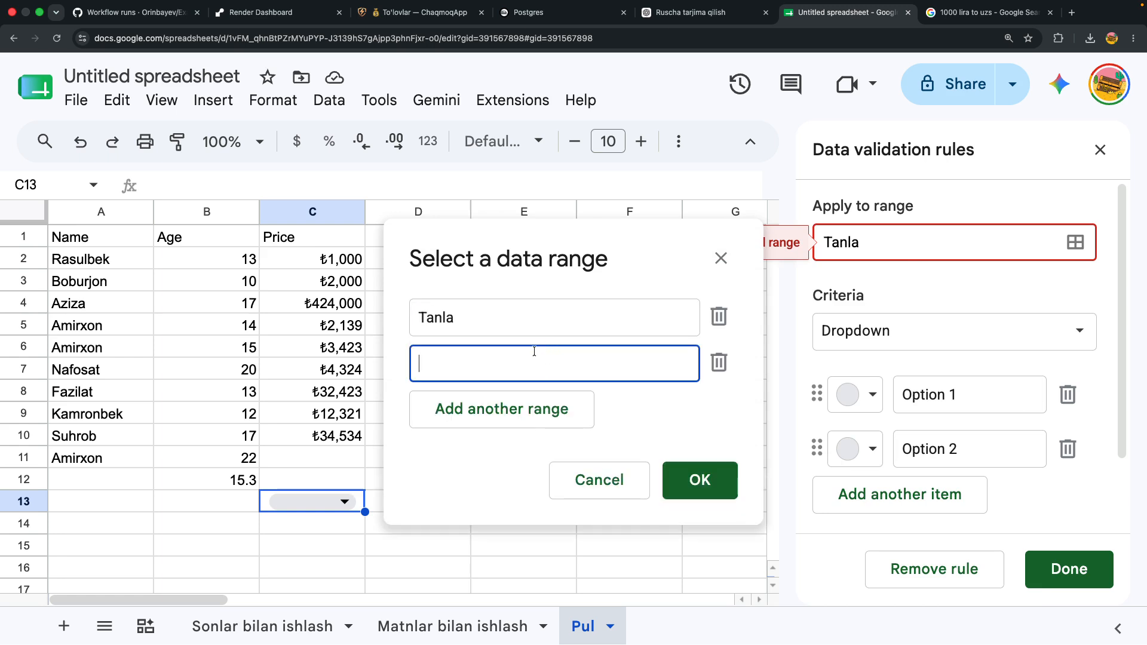
{"action": "left_click", "coordinate": [533, 325]}
{"action": "type", "text": "1"}
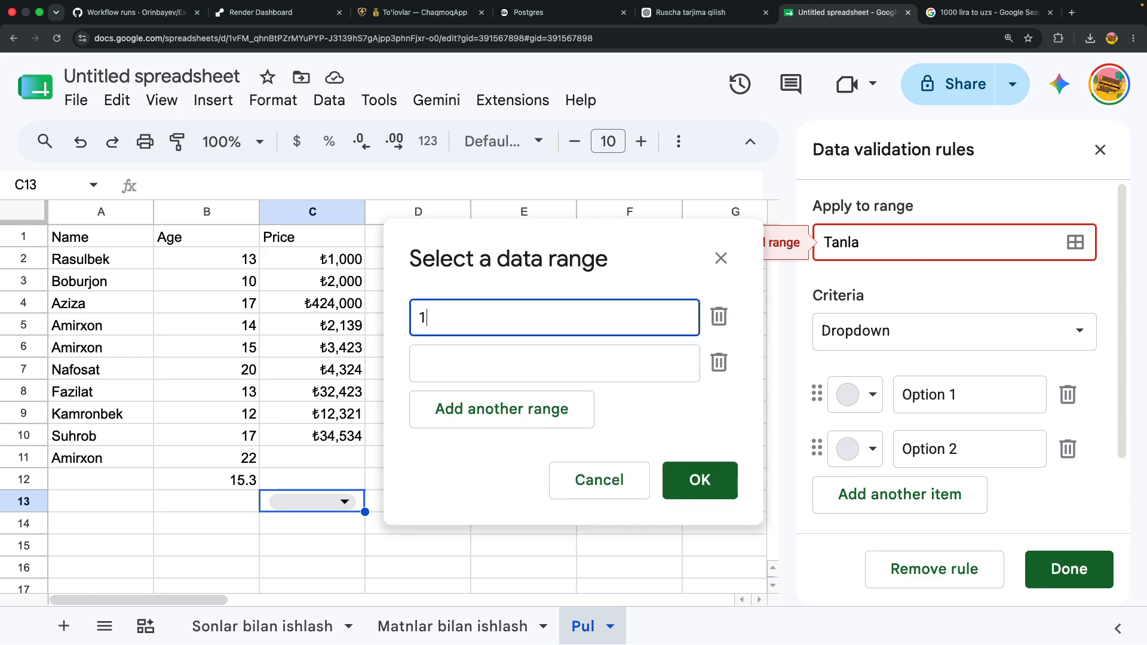
{"action": "key", "text": "Tab"}
{"action": "type", "text": "2"}
{"action": "left_click", "coordinate": [465, 408]}
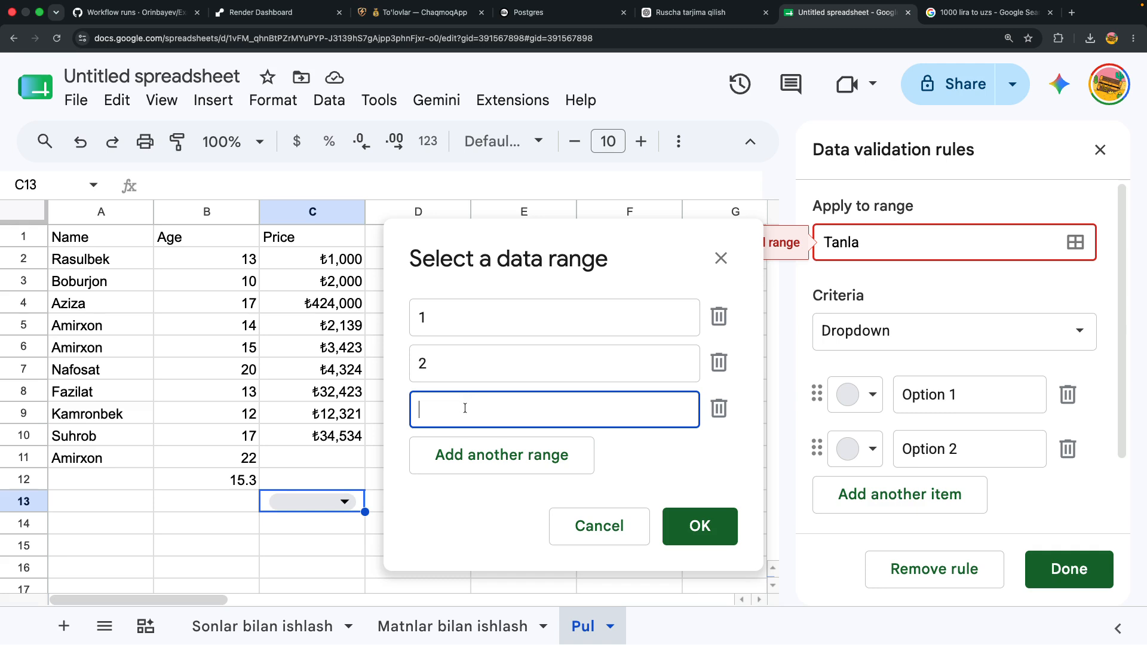
{"action": "type", "text": "3"}
{"action": "left_click", "coordinate": [512, 454]}
{"action": "type", "text": "4"}
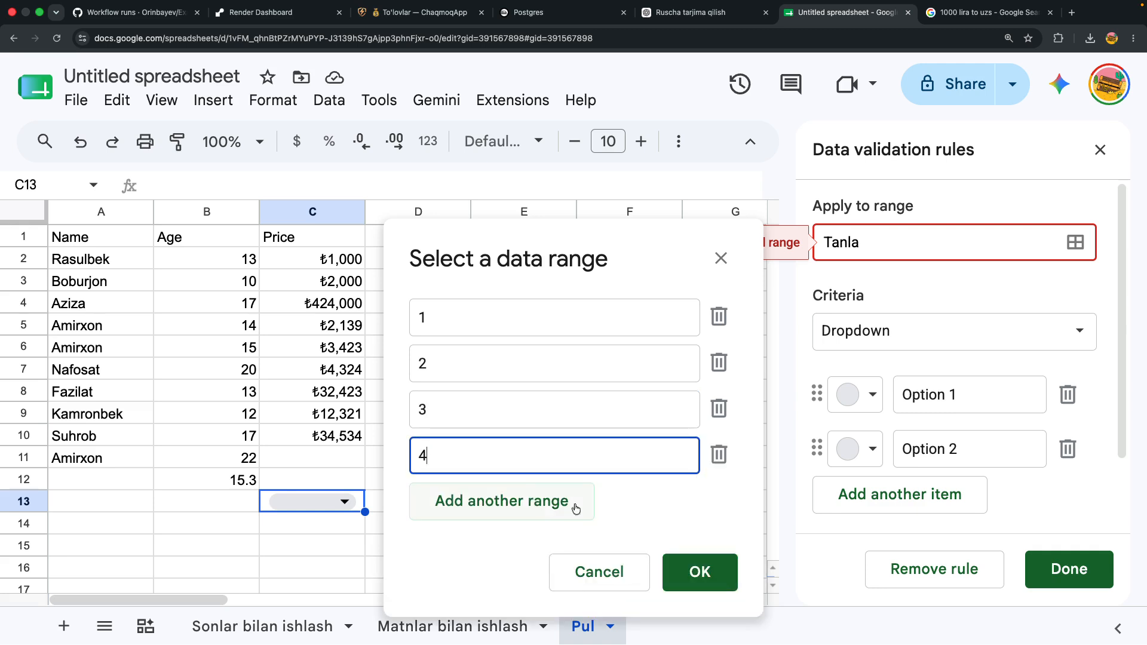
{"action": "left_click", "coordinate": [687, 572]}
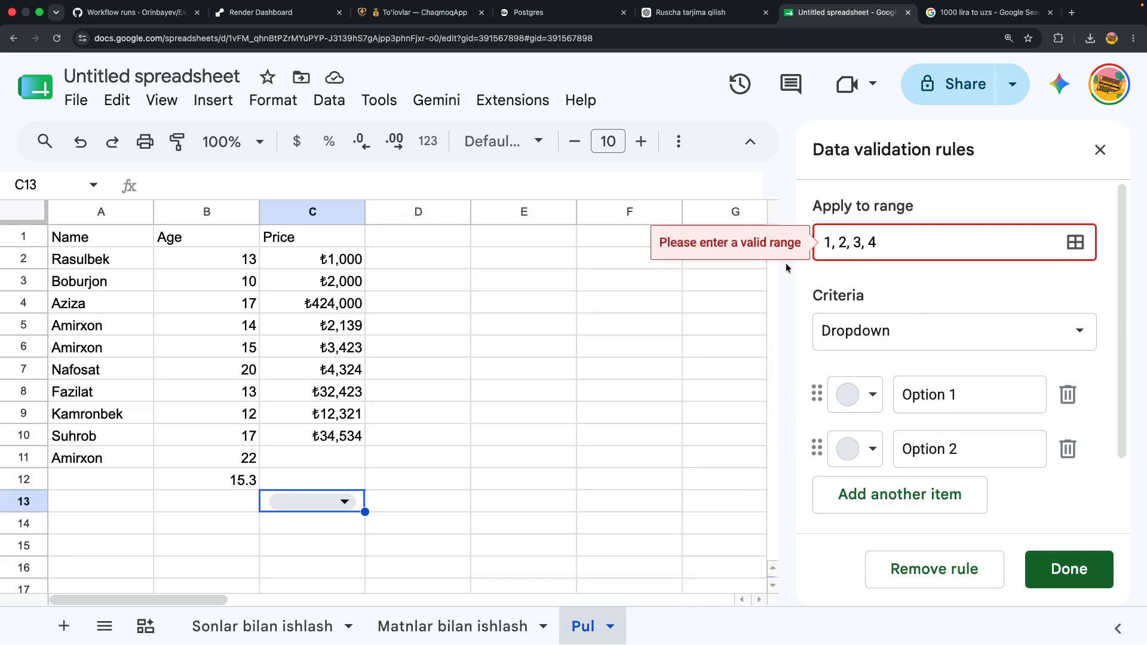
- Try the Dropdown (from a range) criteria on the C13 rule and close the rule without saving it
{"action": "left_click", "coordinate": [857, 247]}
{"action": "left_click", "coordinate": [890, 335]}
{"action": "left_click", "coordinate": [957, 255]}
{"action": "left_click", "coordinate": [1055, 345]}
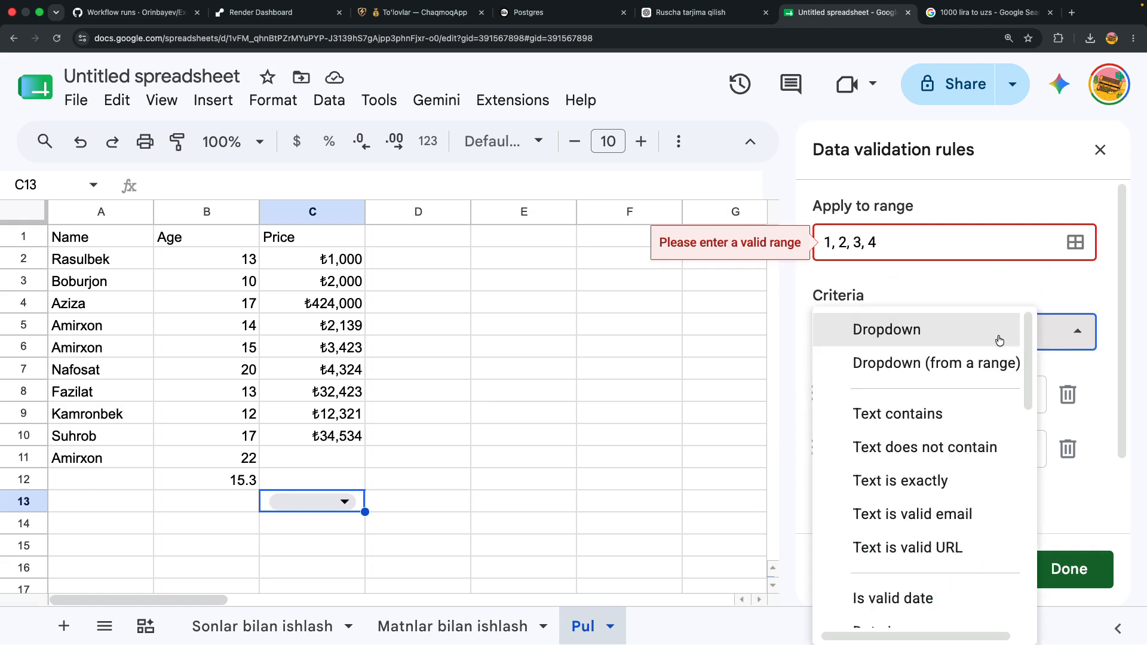
{"action": "left_click", "coordinate": [983, 365]}
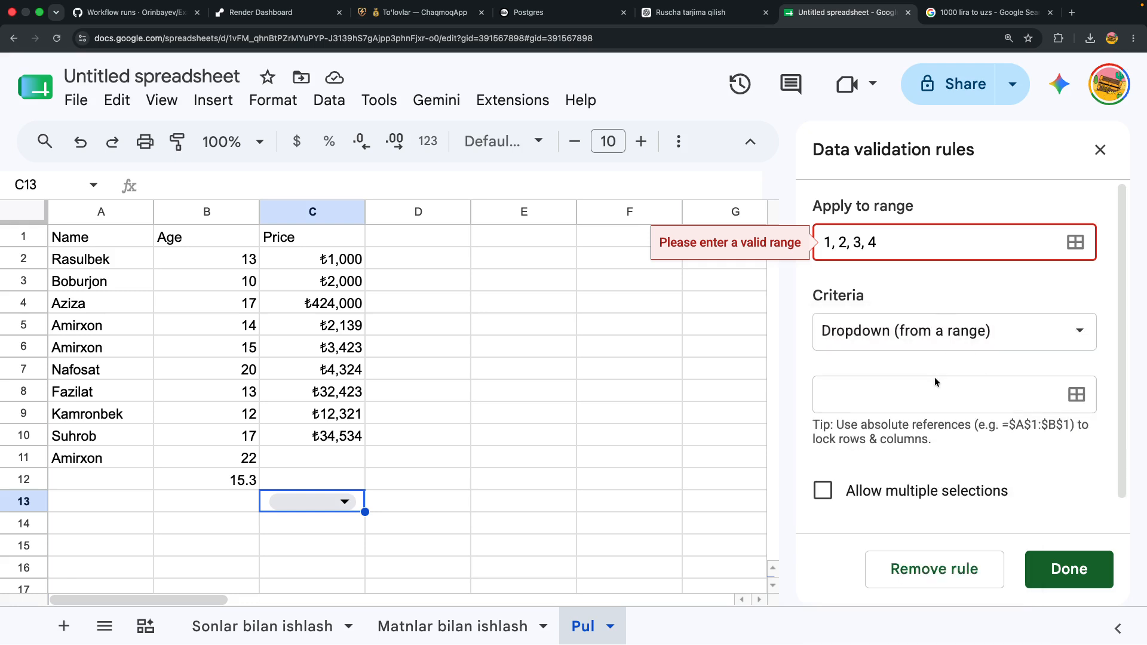
{"action": "left_click", "coordinate": [949, 332]}
{"action": "left_click", "coordinate": [948, 293]}
{"action": "left_click", "coordinate": [956, 239]}
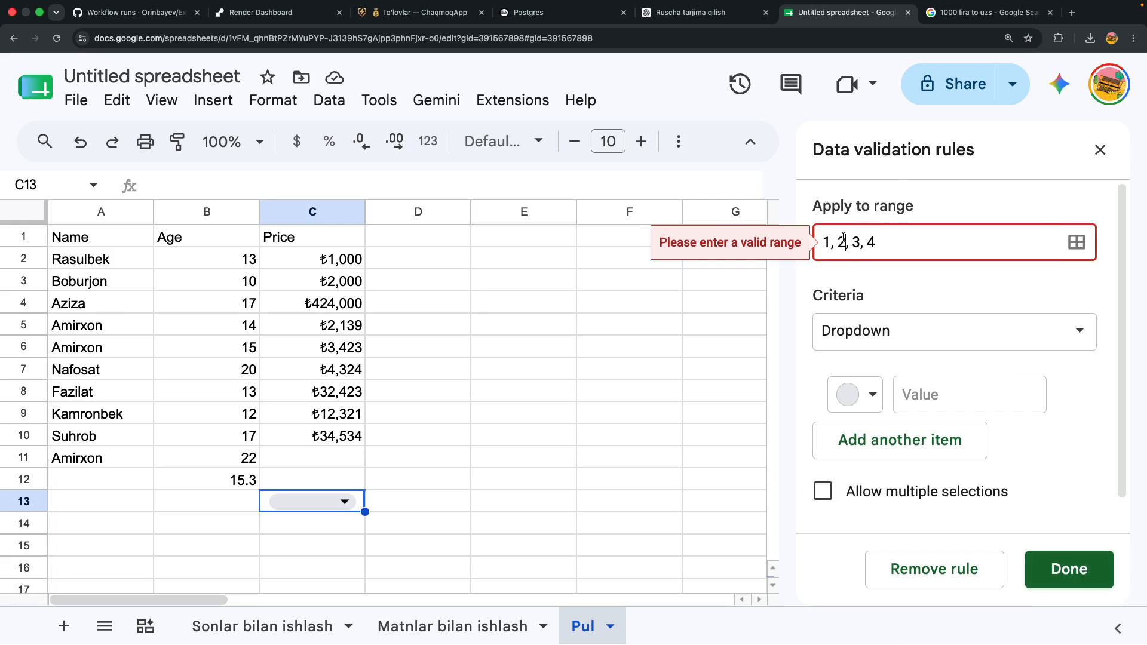
{"action": "key", "text": "super+z"}
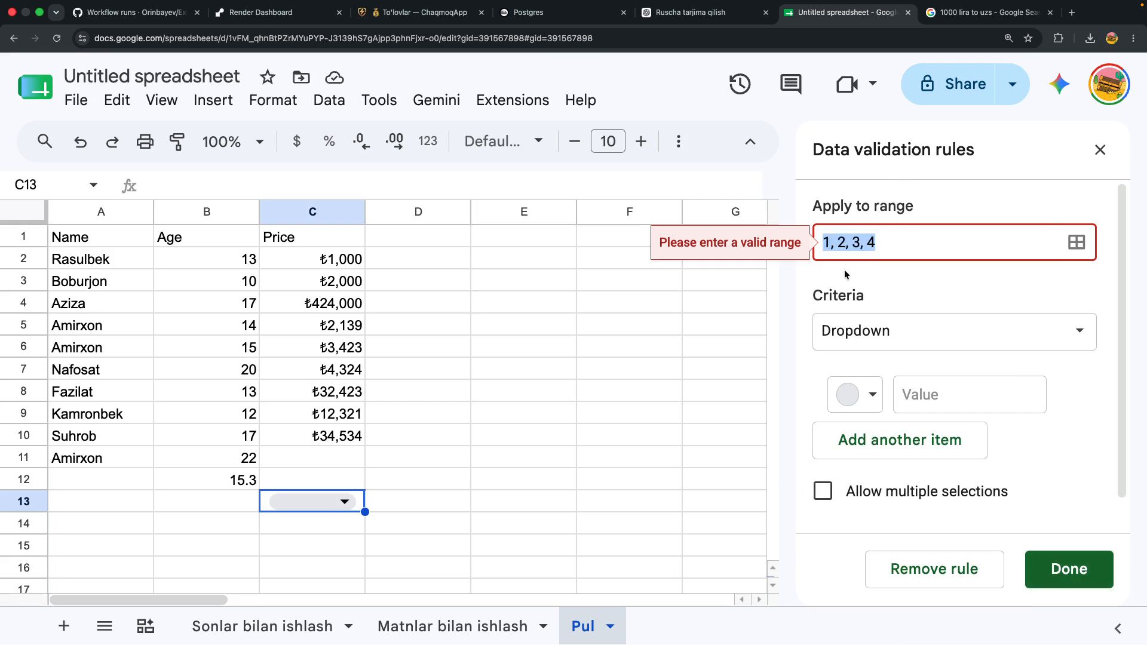
{"action": "left_click", "coordinate": [924, 246]}
{"action": "left_click", "coordinate": [1100, 150]}
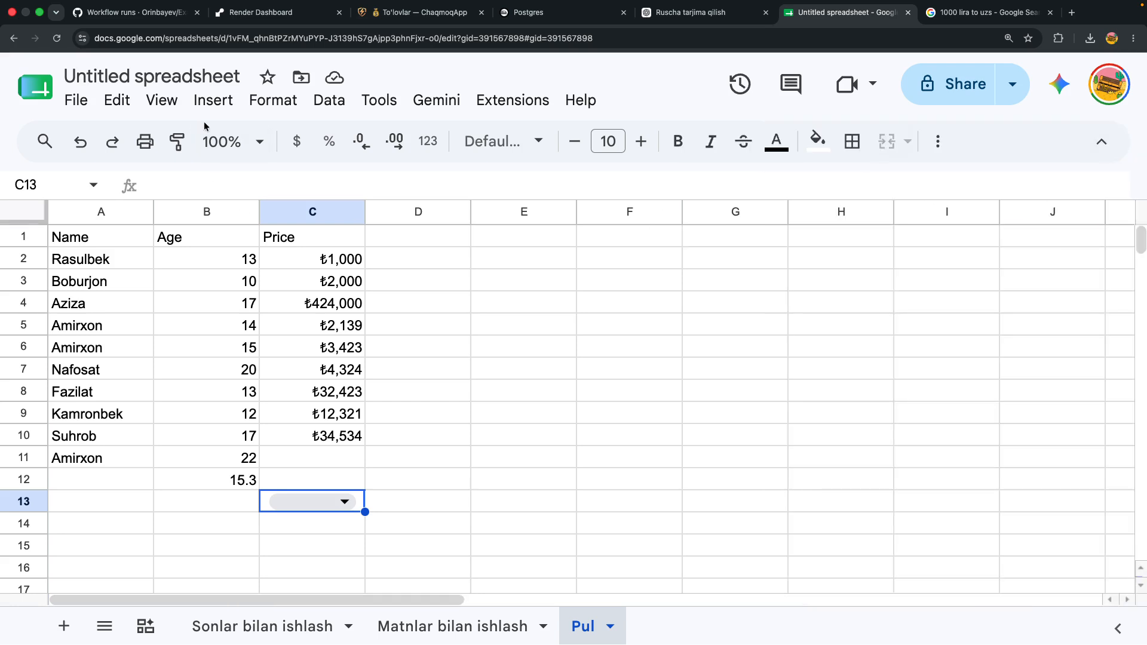
- Reopen the dropdown rule for C13 and make its first option dark red with the label "1 tanladim"
{"action": "left_click", "coordinate": [200, 99]}
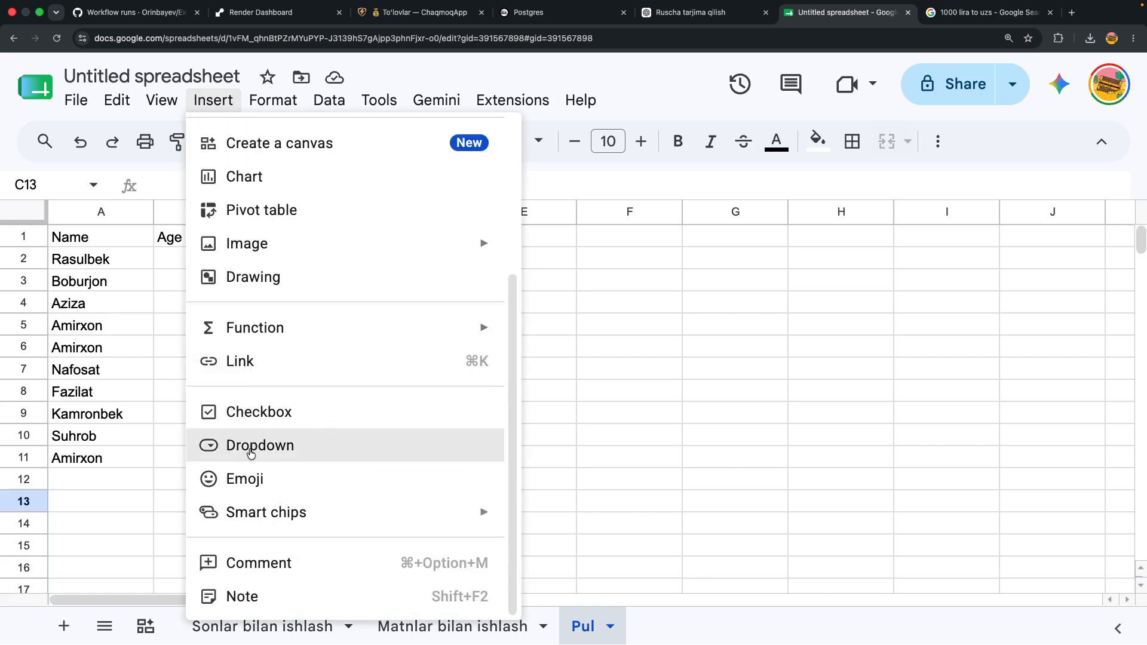
{"action": "left_click", "coordinate": [284, 447]}
{"action": "left_click", "coordinate": [853, 345]}
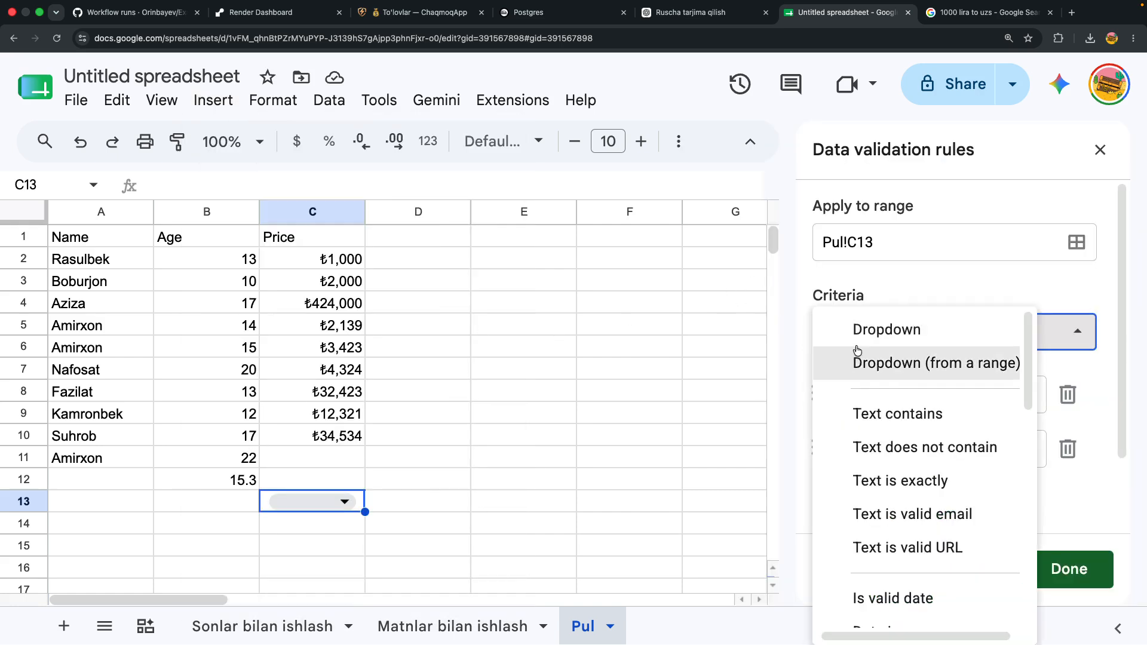
{"action": "left_click", "coordinate": [859, 346]}
{"action": "left_click", "coordinate": [858, 397]}
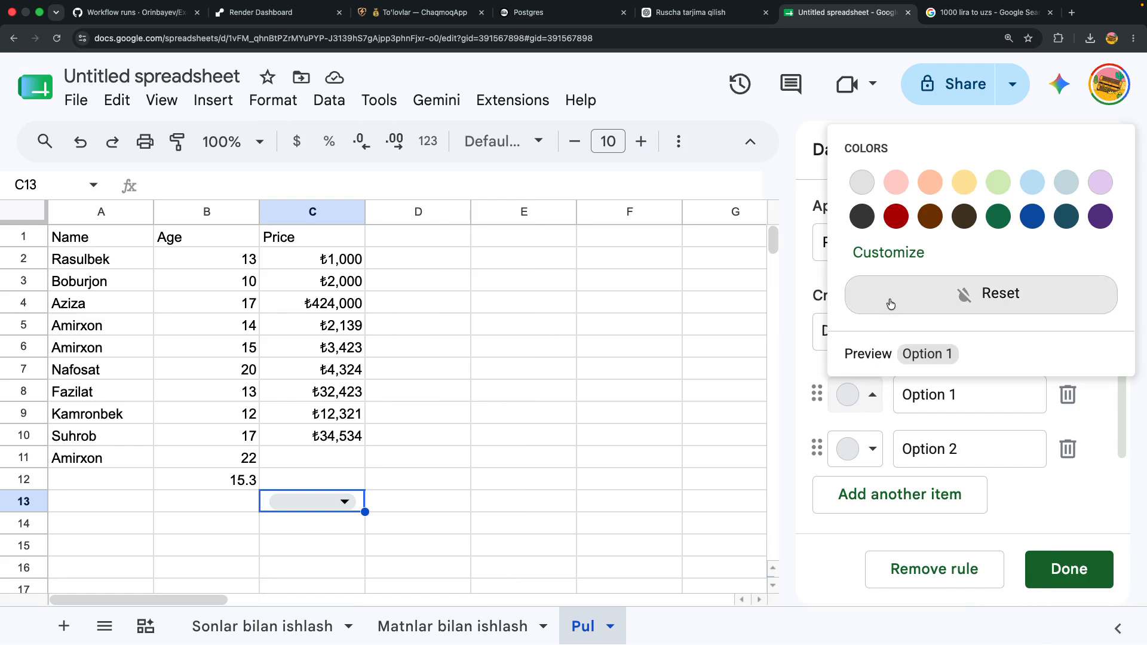
{"action": "left_click", "coordinate": [900, 216]}
{"action": "left_click", "coordinate": [930, 398]}
{"action": "key", "text": "super+a"}
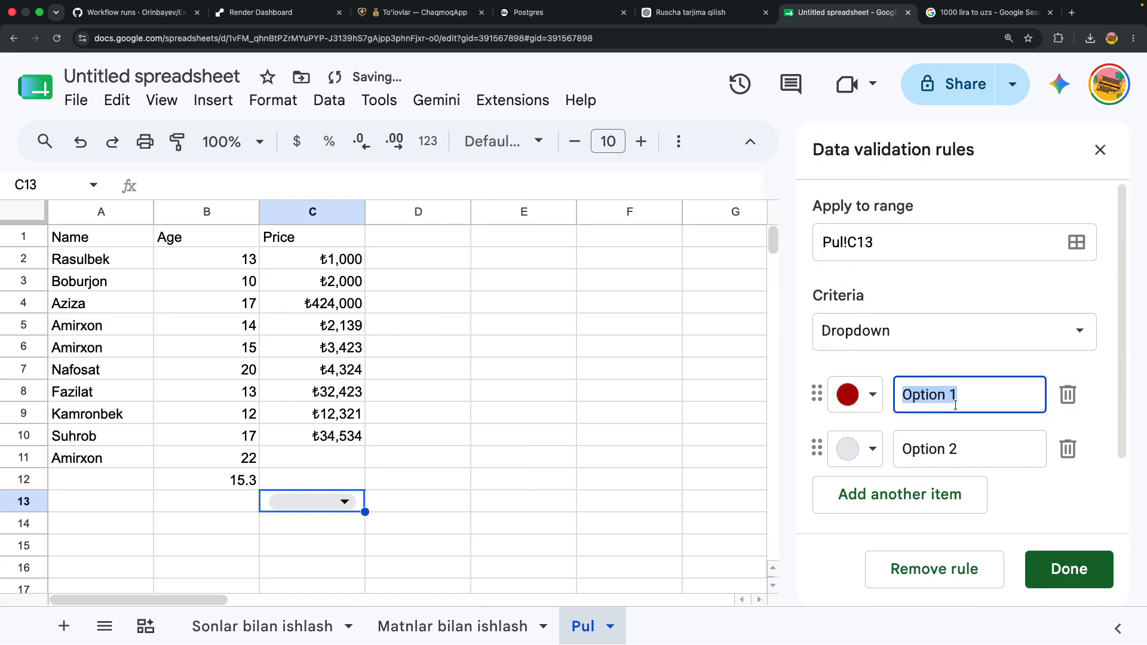
{"action": "type", "text": "1 tanladim"}
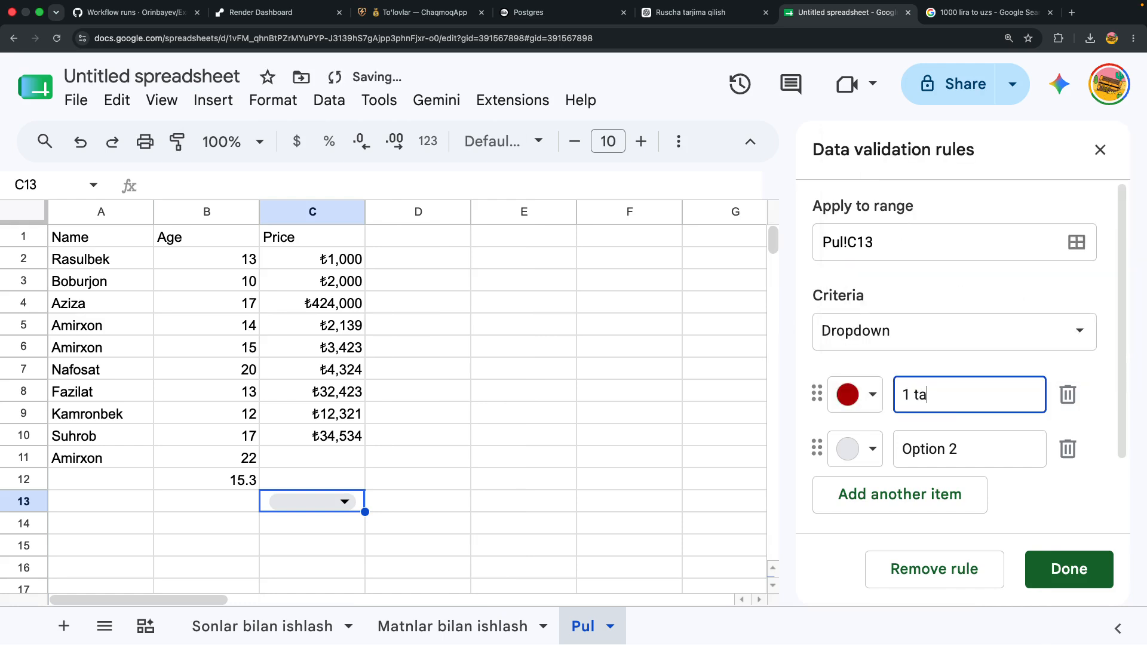
- Add a third item to the dropdown rule and colour the second option dark brown
{"action": "left_click", "coordinate": [877, 454]}
{"action": "left_click", "coordinate": [900, 276]}
{"action": "left_click", "coordinate": [931, 481]}
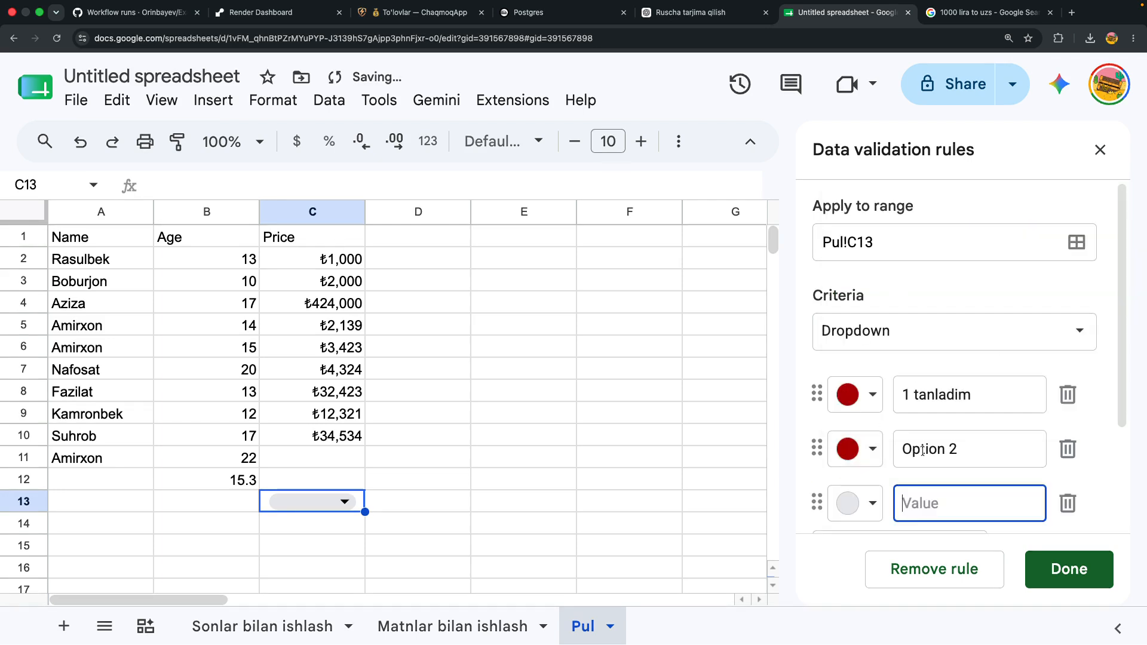
{"action": "left_click", "coordinate": [872, 448]}
{"action": "key", "text": "Escape"}
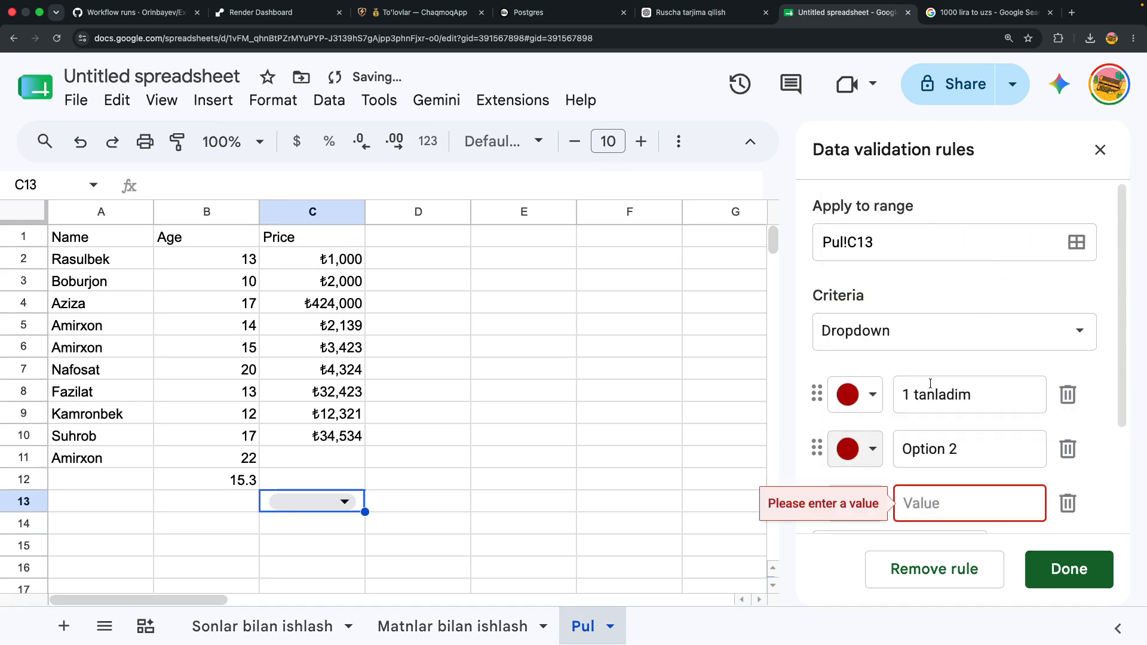
{"action": "left_click", "coordinate": [857, 448]}
{"action": "left_click", "coordinate": [964, 267]}
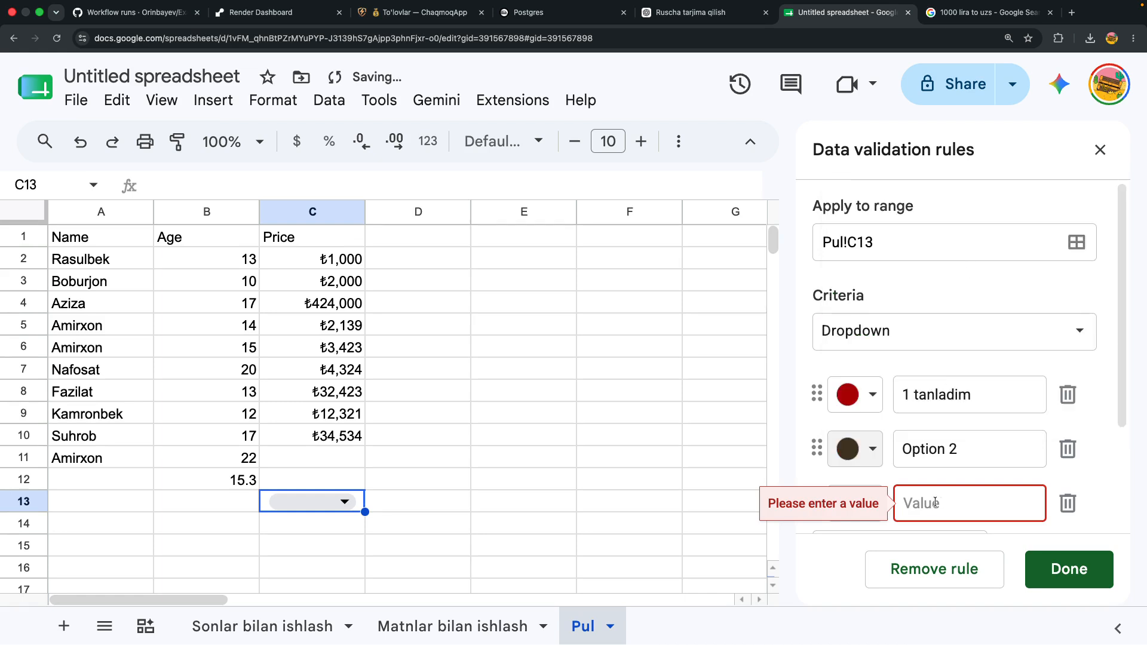
- Label the second dropdown option "2 tanladim" and the third option "- tanladim"
{"action": "left_click", "coordinate": [951, 448]}
{"action": "key", "text": "super+a"}
{"action": "type", "text": "2-"}
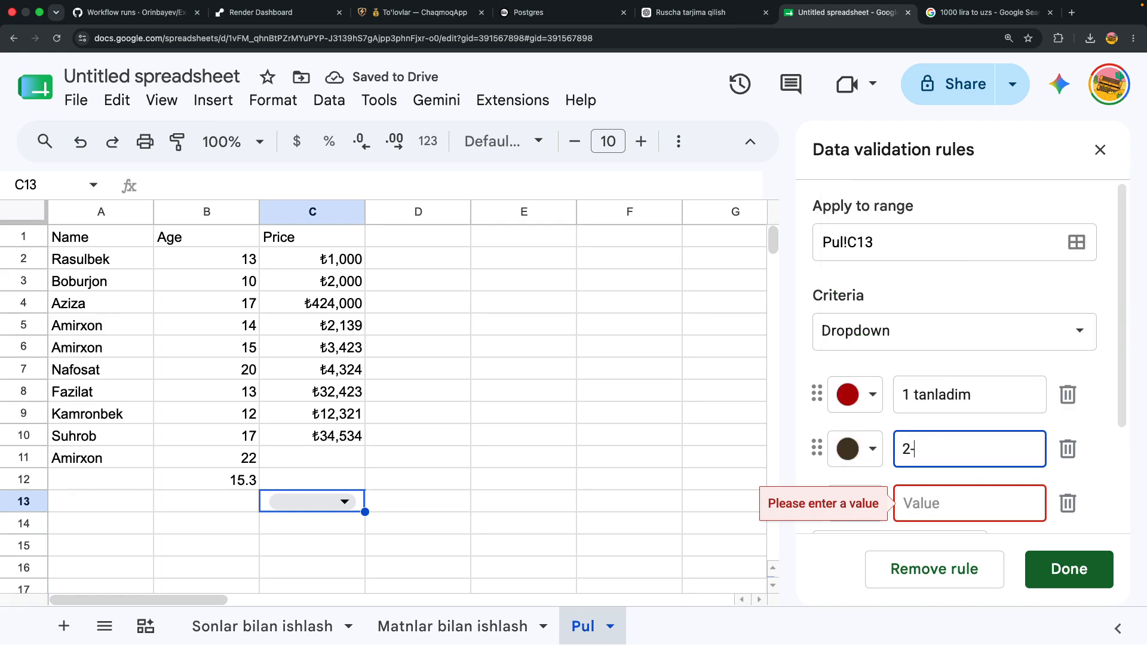
{"action": "key", "text": "BackSpace"}
{"action": "key", "text": "BackSpace"}
{"action": "left_click", "coordinate": [969, 503]}
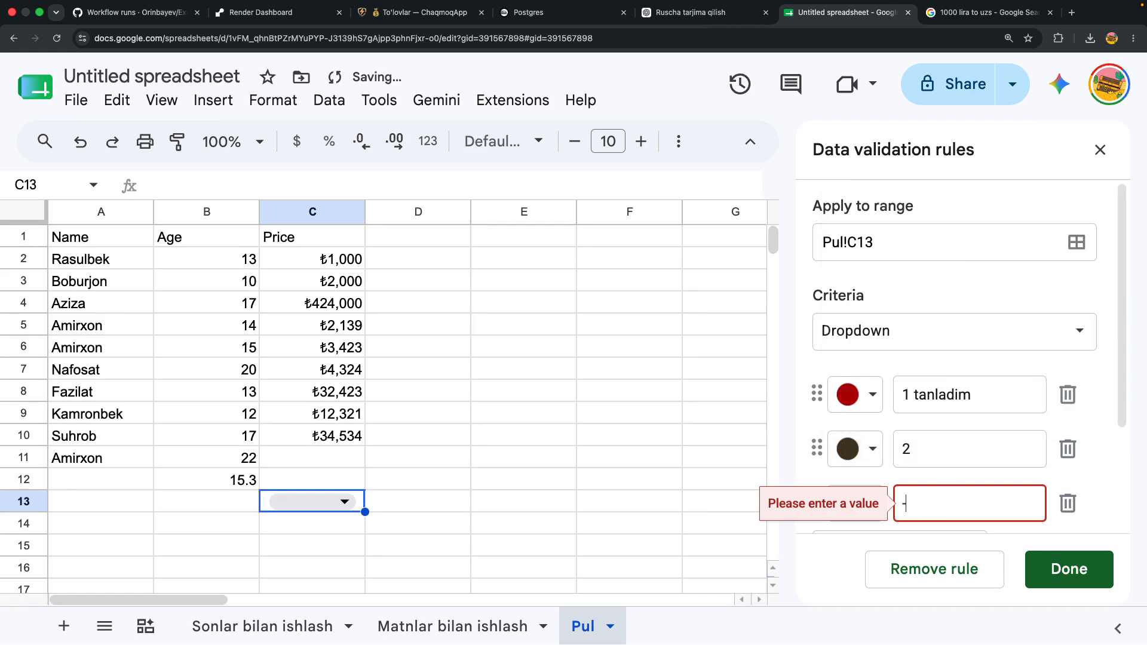
{"action": "type", "text": "- tanladim"}
{"action": "left_click", "coordinate": [961, 449]}
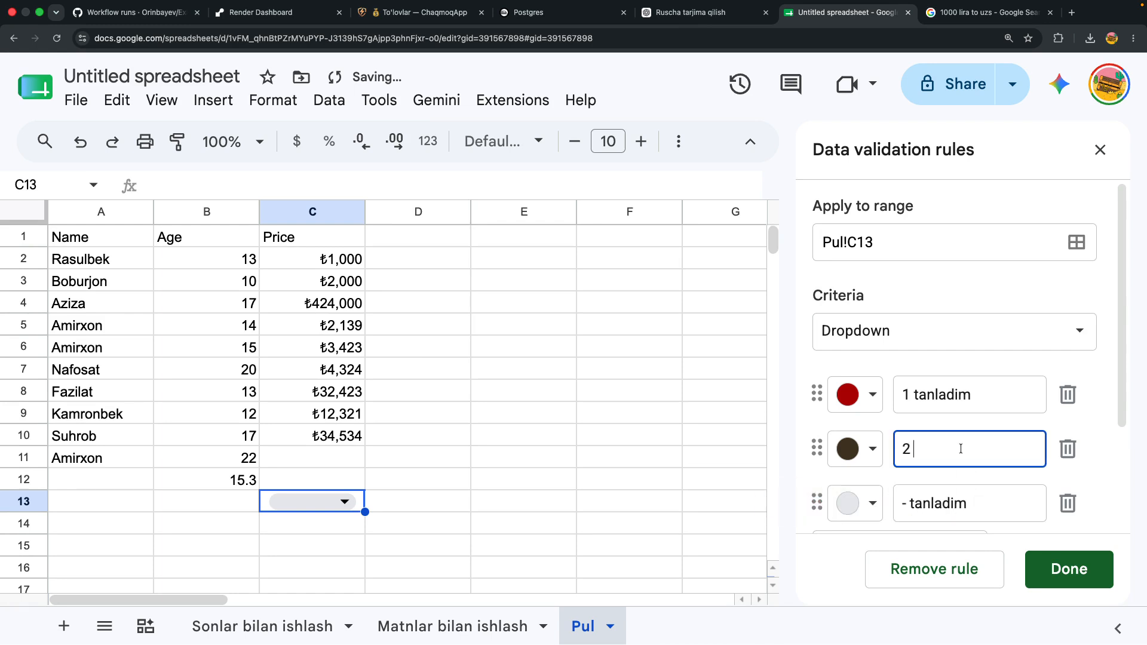
{"action": "type", "text": "tanladim"}
- Save the C13 dropdown rule with the third option in its default grey
{"action": "left_click", "coordinate": [860, 503]}
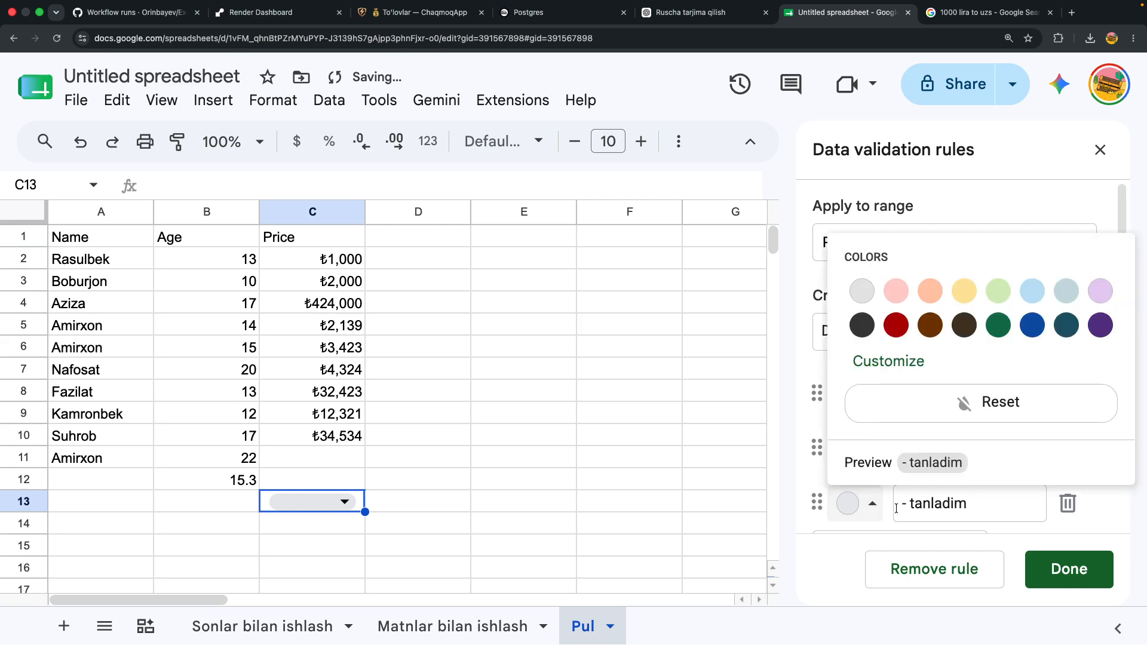
{"action": "left_click", "coordinate": [932, 503]}
{"action": "scroll", "coordinate": [932, 442], "scroll_direction": "down", "scroll_amount": 3}
{"action": "left_click", "coordinate": [1049, 568]}
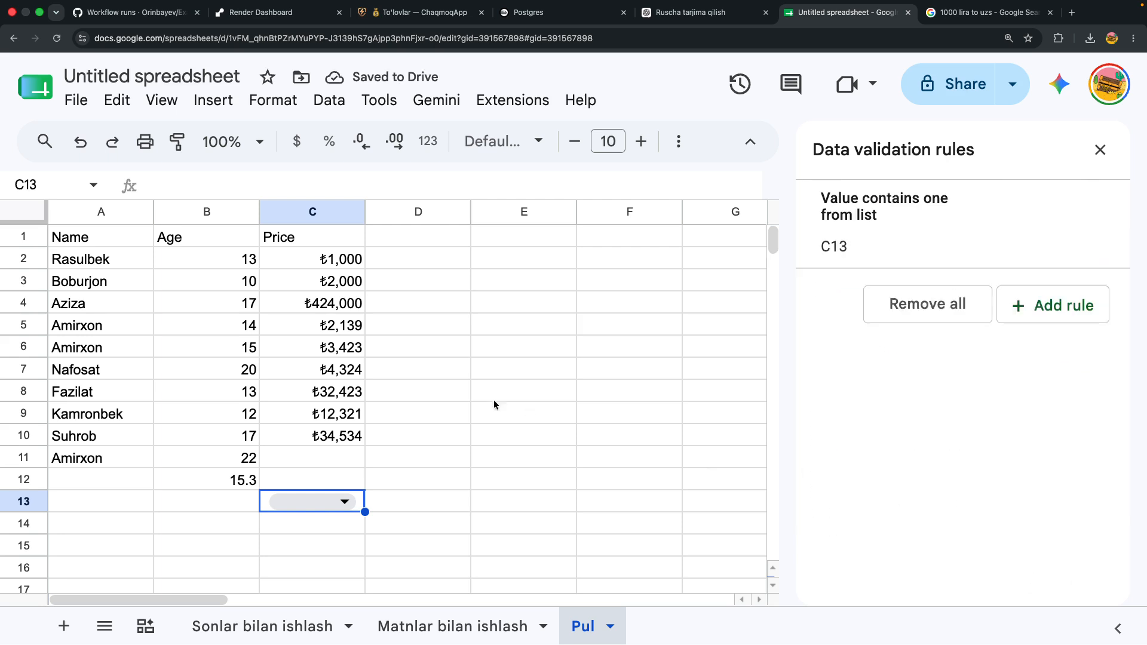
- Choose "2 tanladim" in the C13 dropdown
{"action": "left_click", "coordinate": [417, 472]}
{"action": "left_click", "coordinate": [346, 501]}
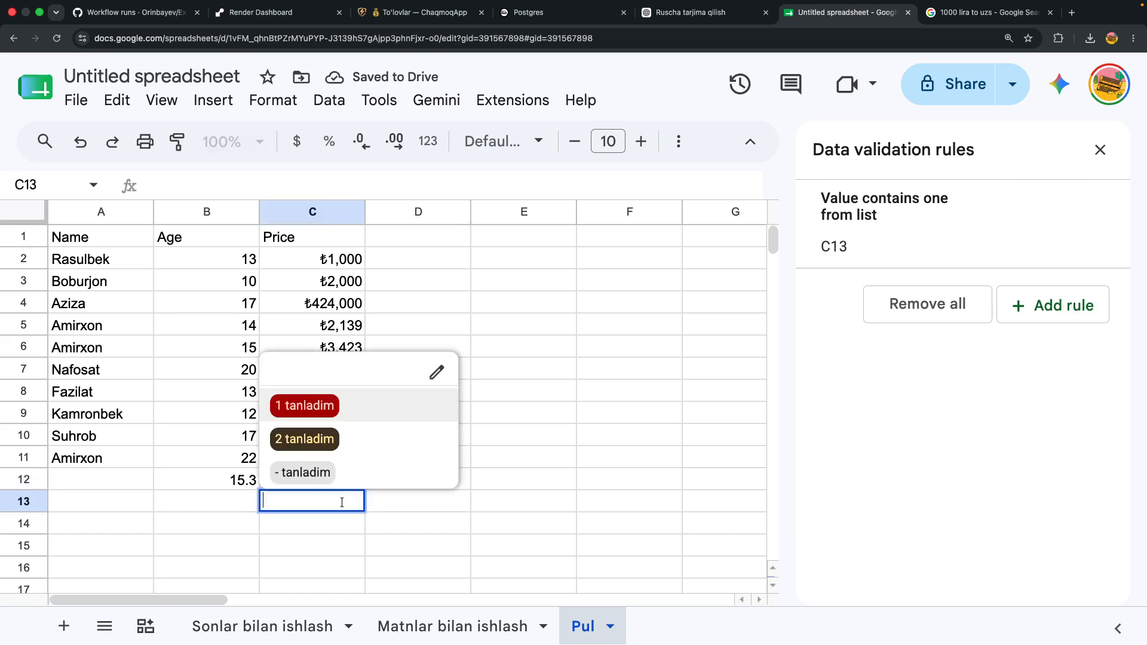
{"action": "left_click", "coordinate": [304, 455]}
{"action": "left_click", "coordinate": [502, 541]}
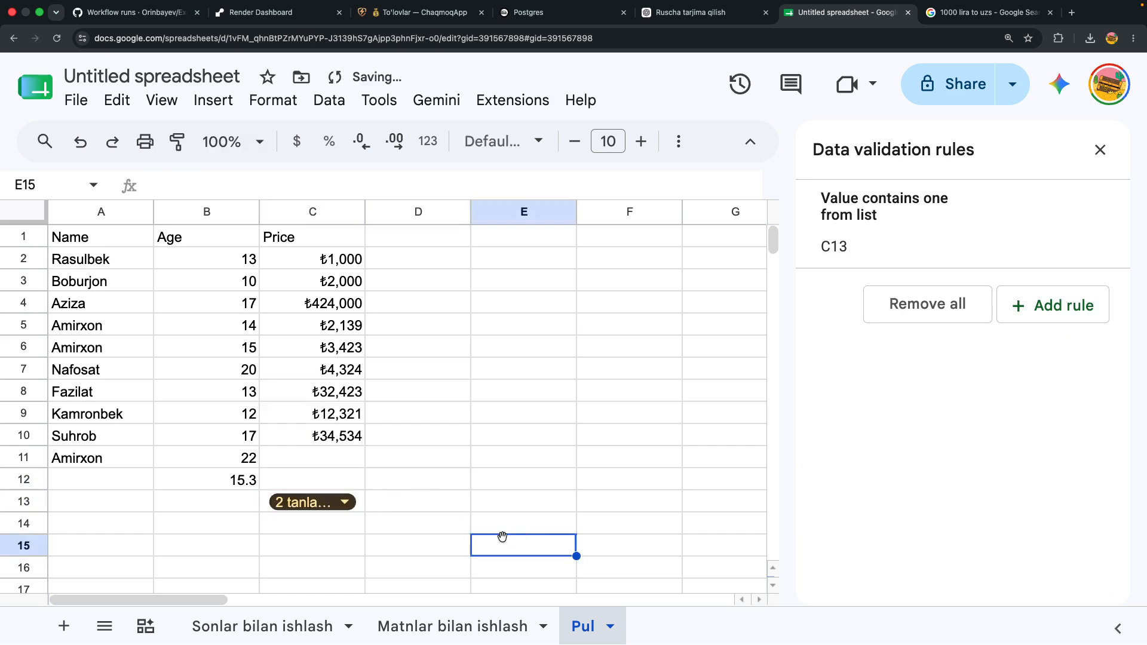
- Change the C13 dropdown selection to "- tanladim" and close the data validation rules
{"action": "left_click", "coordinate": [345, 501]}
{"action": "left_click", "coordinate": [321, 461]}
{"action": "left_click", "coordinate": [485, 478]}
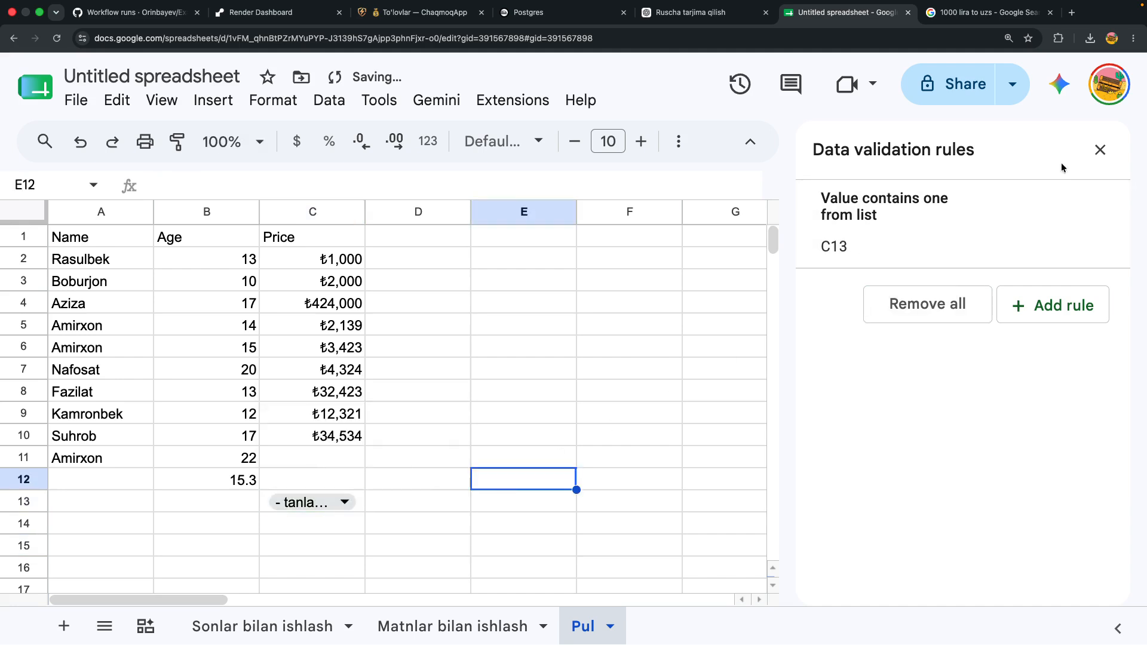
{"action": "left_click", "coordinate": [1093, 154]}
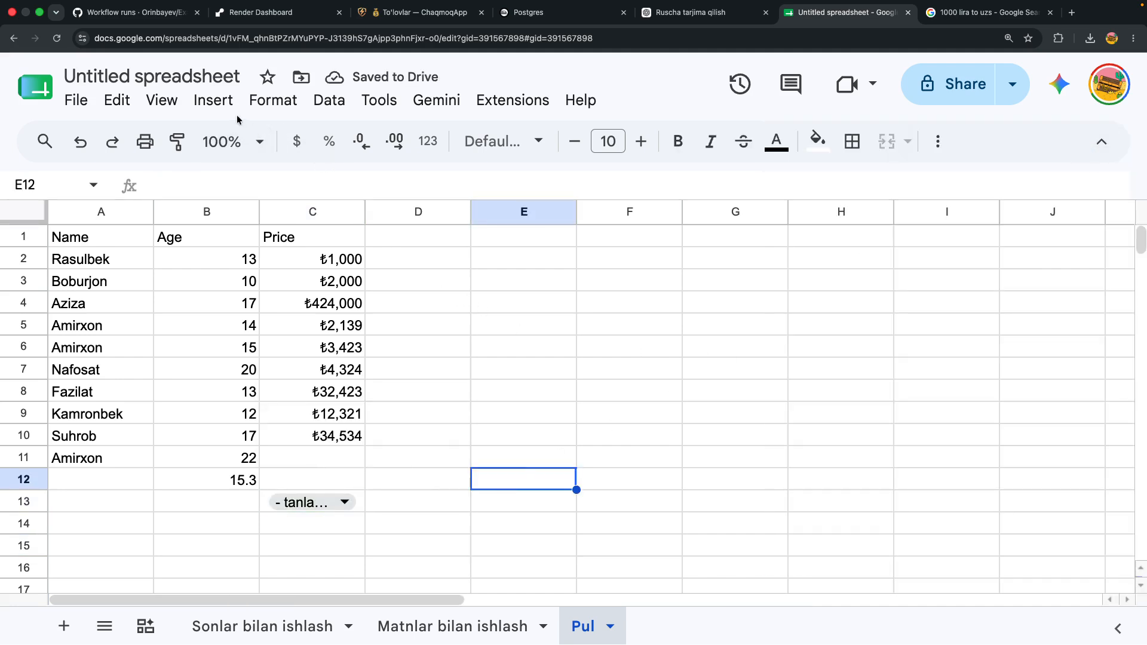
- View the Create a canvas feature in Gemini and close it without generating anything
{"action": "left_click", "coordinate": [218, 106]}
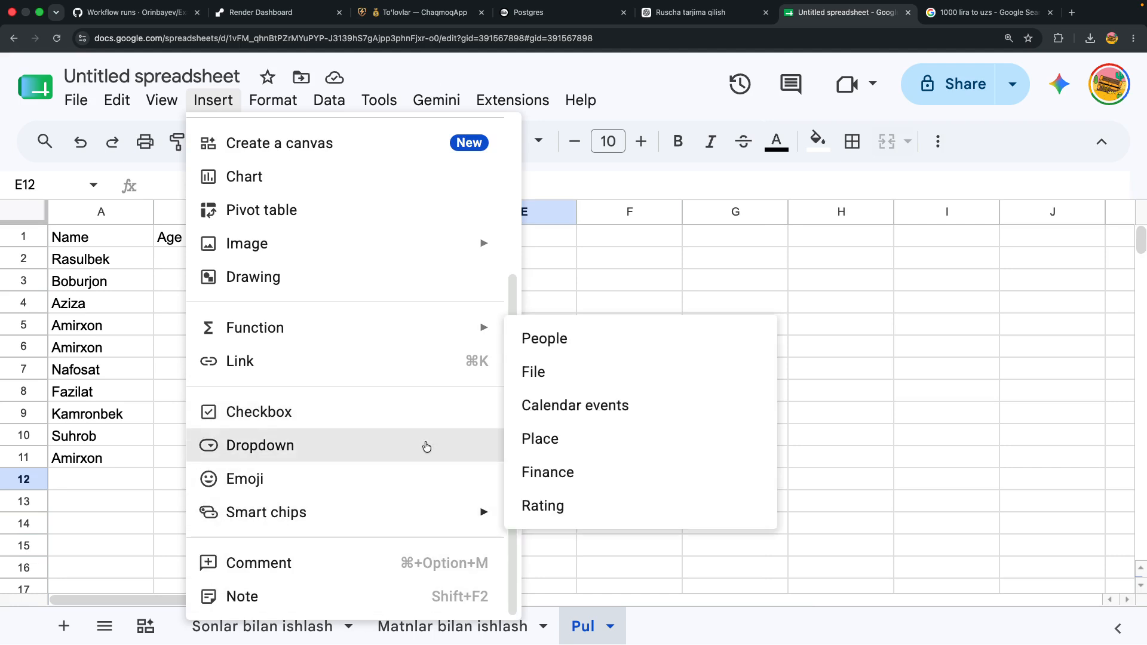
{"action": "scroll", "coordinate": [379, 369], "scroll_direction": "up", "scroll_amount": 5}
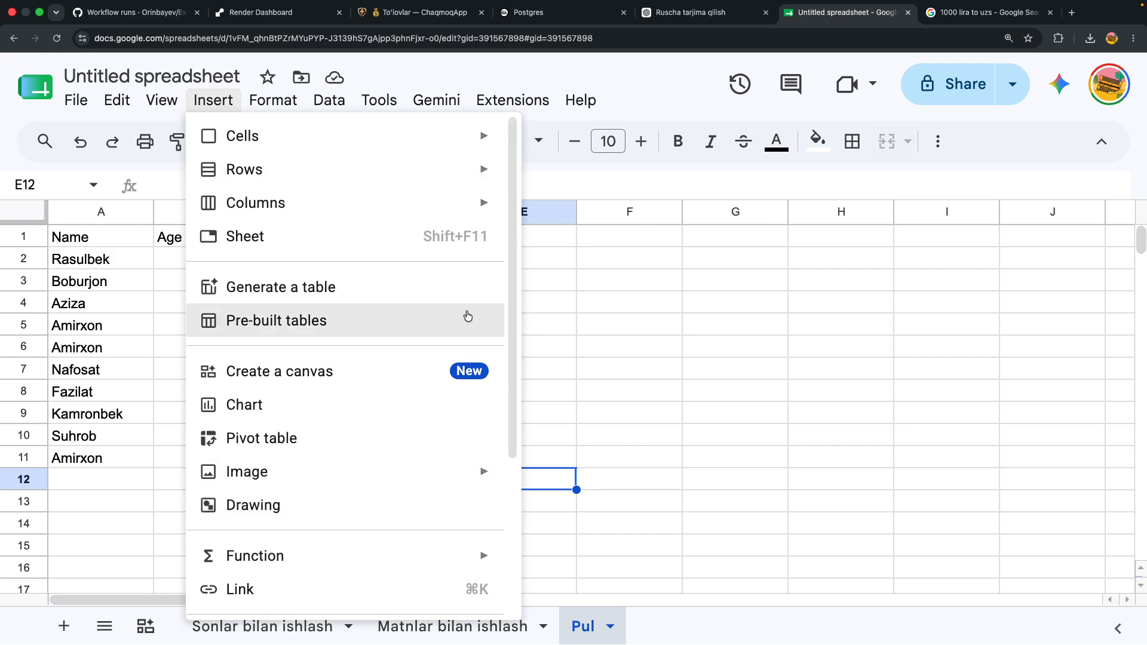
{"action": "left_click", "coordinate": [412, 366]}
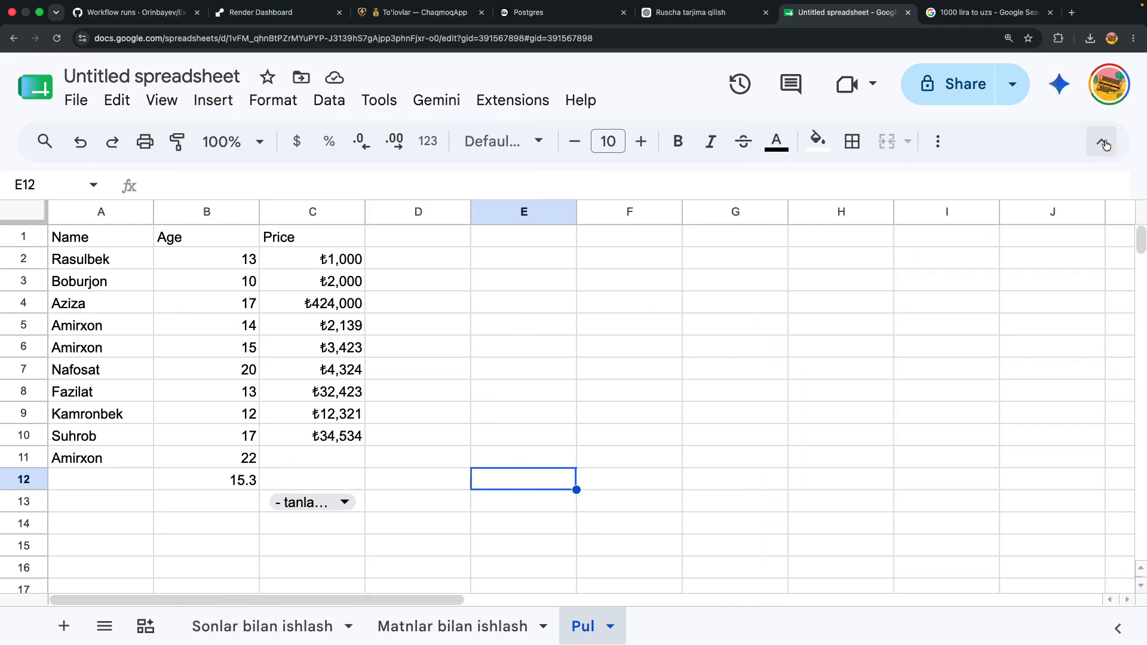
{"action": "left_click", "coordinate": [1104, 147]}
{"action": "left_click", "coordinate": [214, 101]}
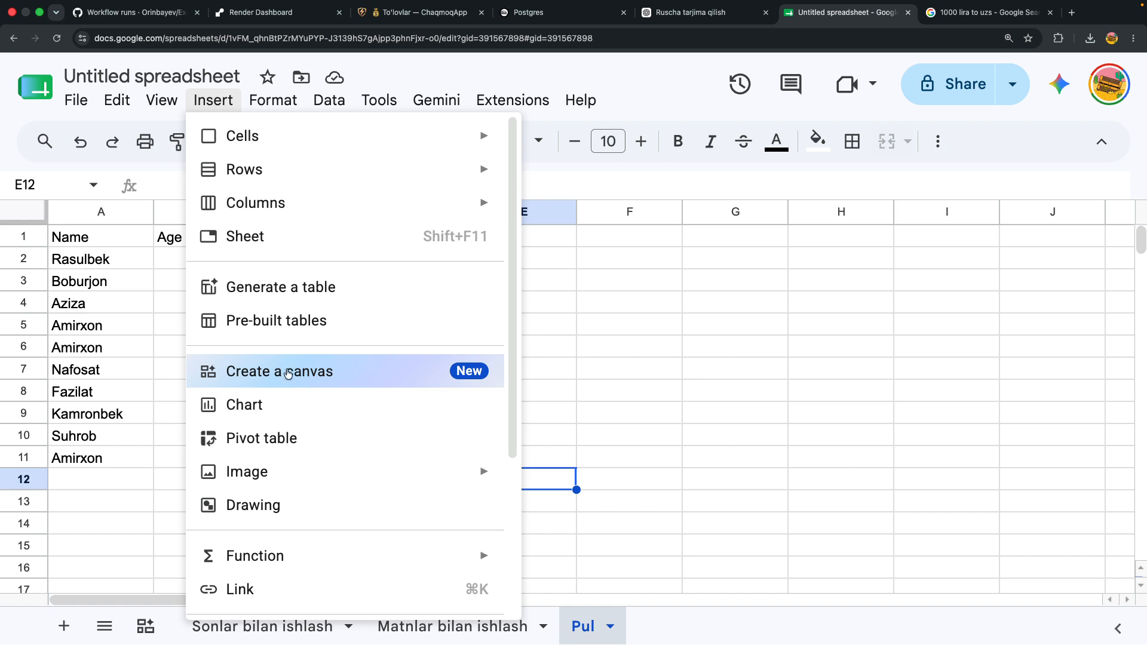
{"action": "left_click", "coordinate": [261, 372]}
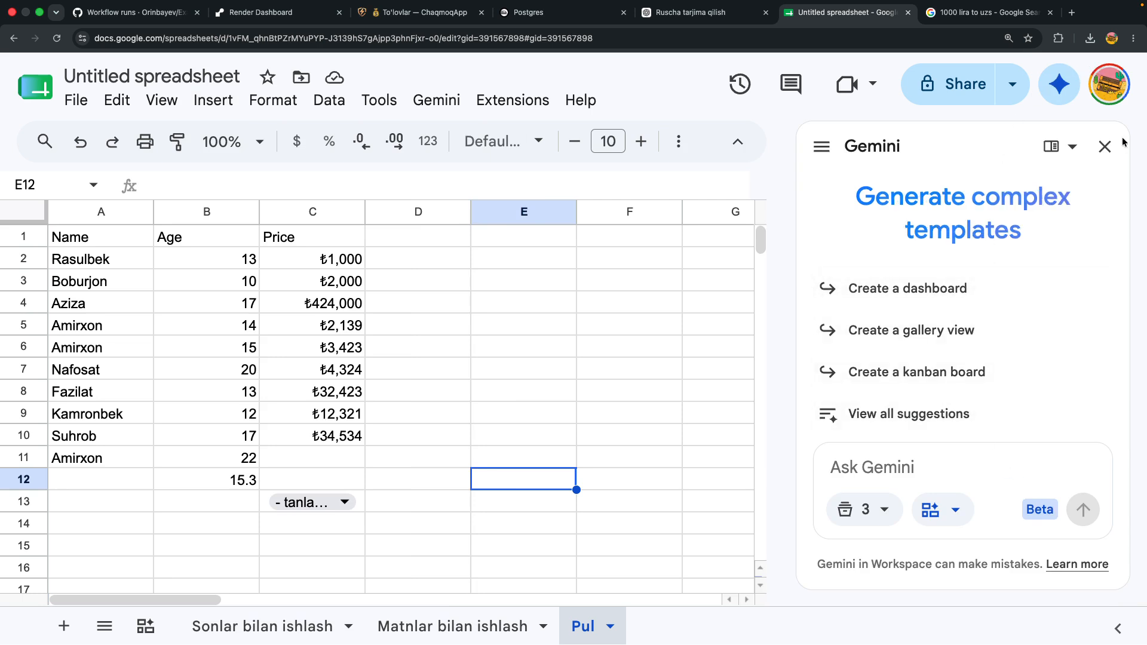
{"action": "left_click", "coordinate": [1105, 146]}
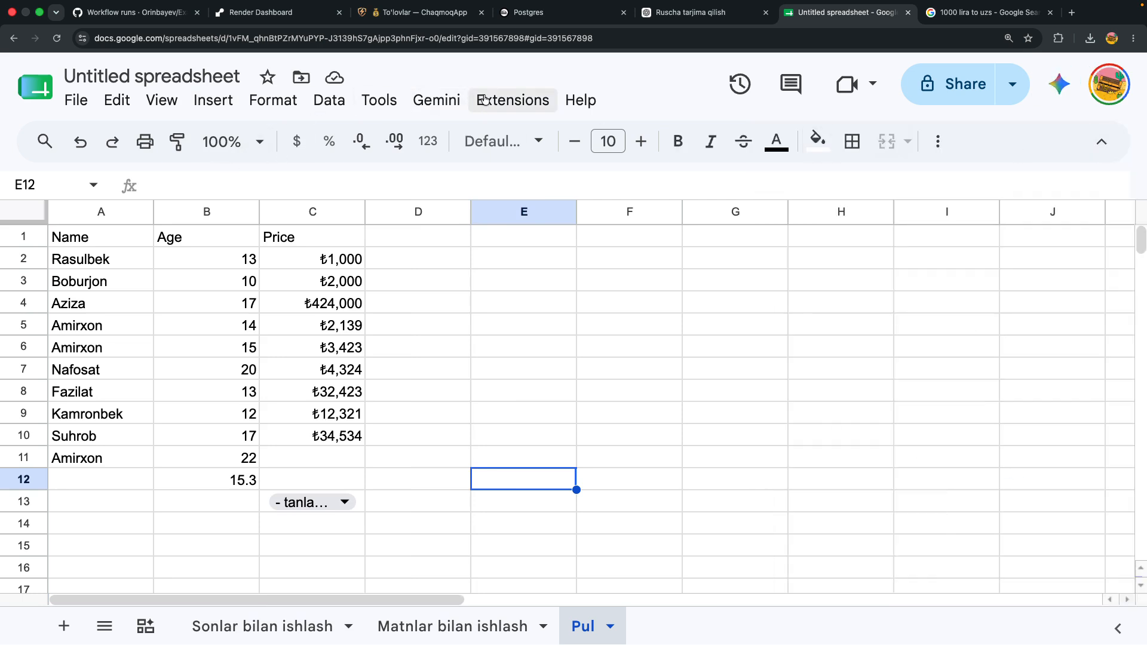
{"action": "left_click", "coordinate": [436, 100]}
{"action": "mouse_move", "coordinate": [499, 103]}
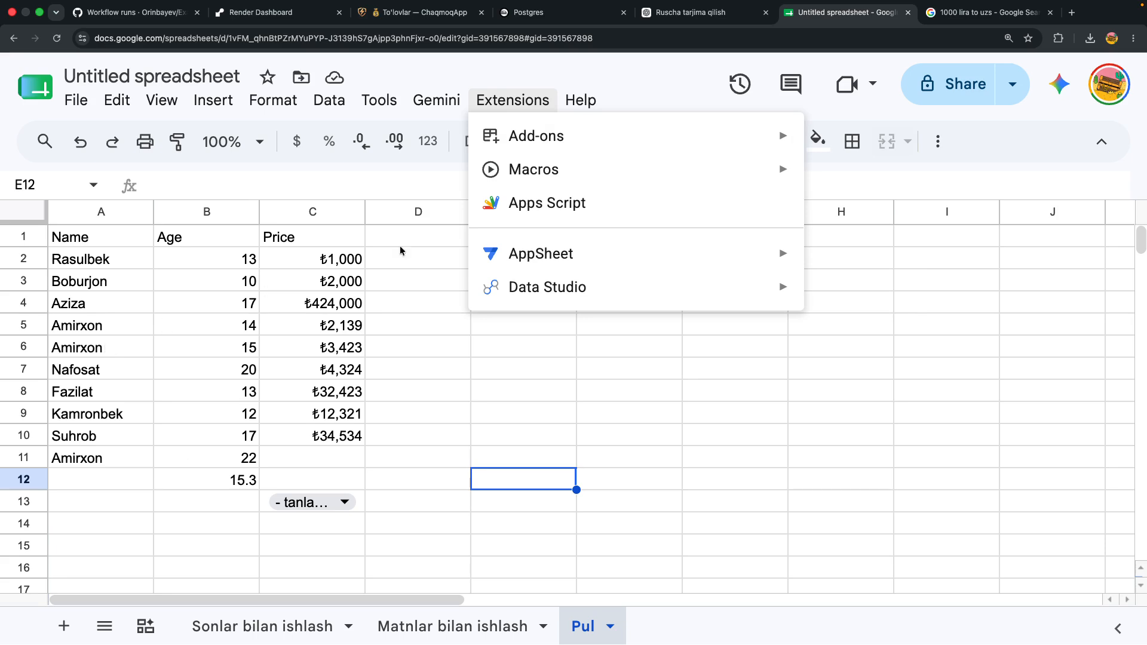
- Open the spreadsheet's Apps Script editor, dismiss the account notice, examine the default myFunction code, and return to the spreadsheet
{"action": "left_click", "coordinate": [515, 197]}
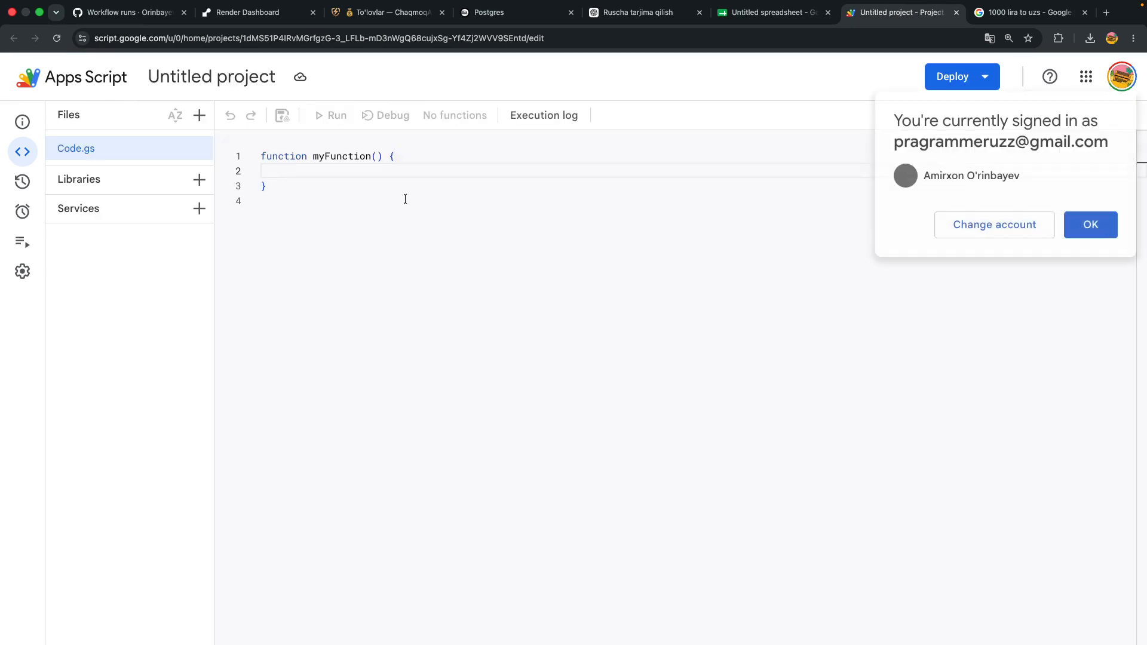
{"action": "left_click", "coordinate": [1091, 225]}
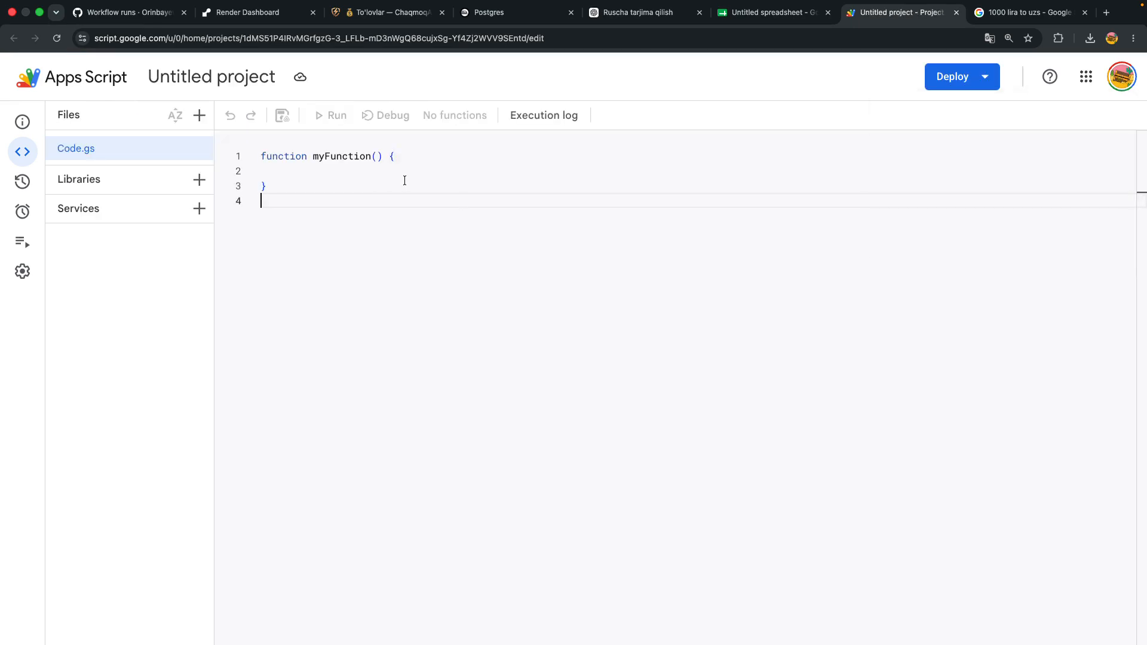
{"action": "left_click_drag", "start_coordinate": [352, 226], "coordinate": [250, 140]}
{"action": "left_click", "coordinate": [453, 265]}
{"action": "left_click", "coordinate": [798, 14]}
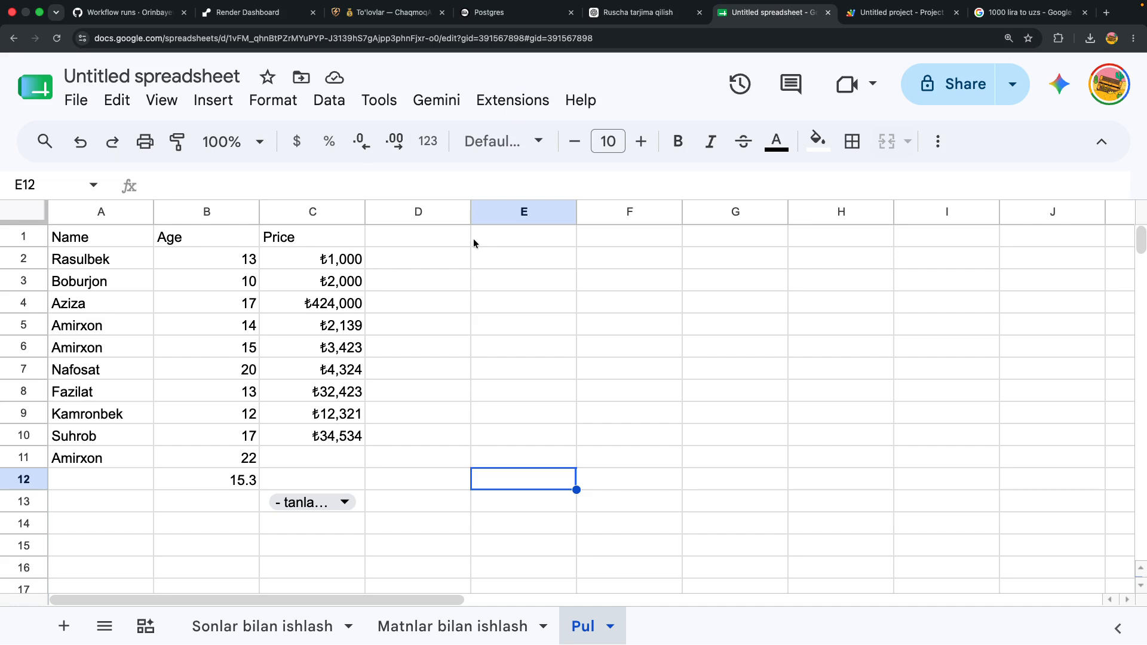
- Reveal the hidden toolbar tools and view the input language options without choosing one
{"action": "left_click", "coordinate": [941, 148]}
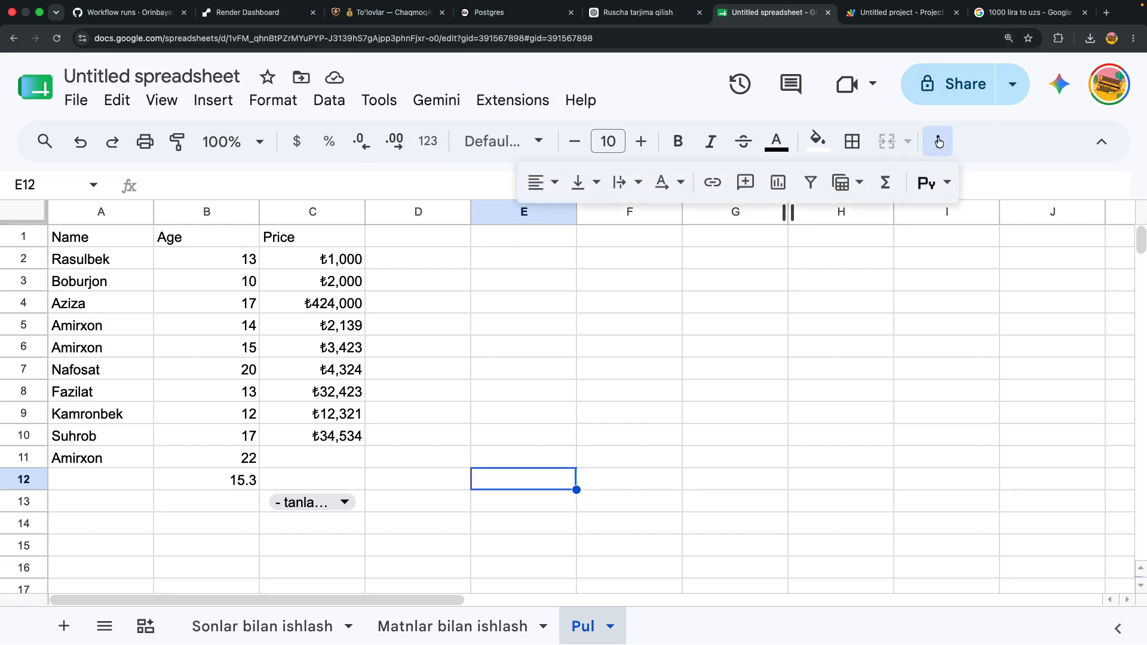
{"action": "left_click", "coordinate": [947, 182]}
{"action": "left_click", "coordinate": [463, 280]}
- Review the Price values in C2:C10, the Age values in B2:B11 and the C13 dropdown's choices, keeping "- tanladim" selected
{"action": "left_click_drag", "start_coordinate": [341, 260], "coordinate": [335, 435]}
{"action": "left_click_drag", "start_coordinate": [225, 264], "coordinate": [217, 465]}
{"action": "left_click", "coordinate": [212, 102]}
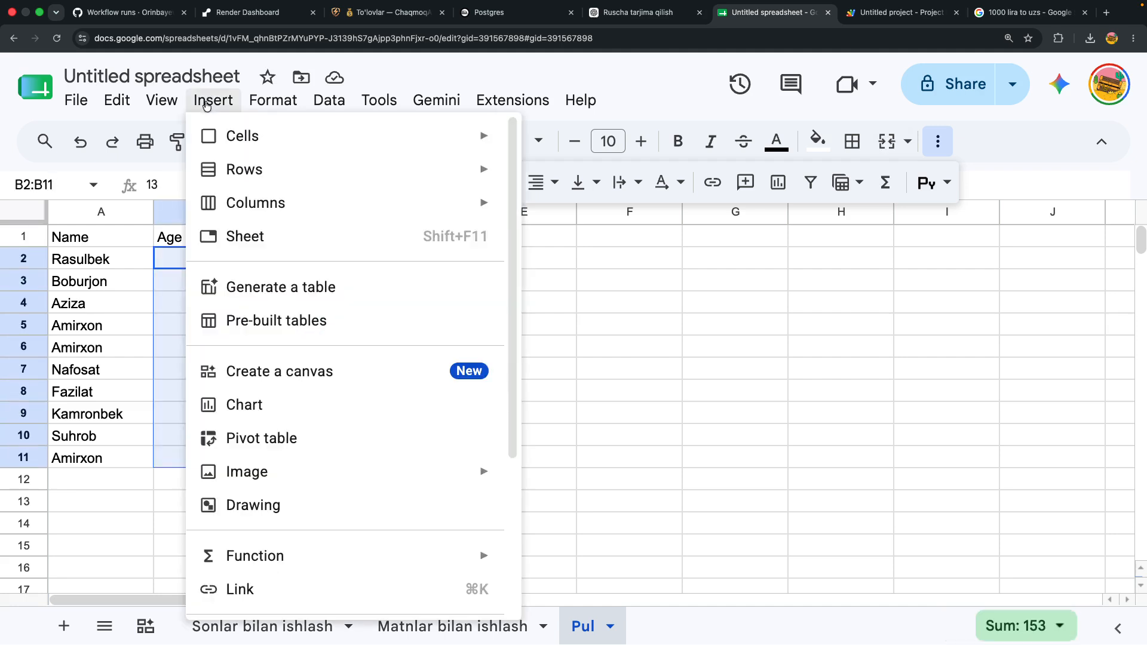
{"action": "left_click", "coordinate": [148, 389]}
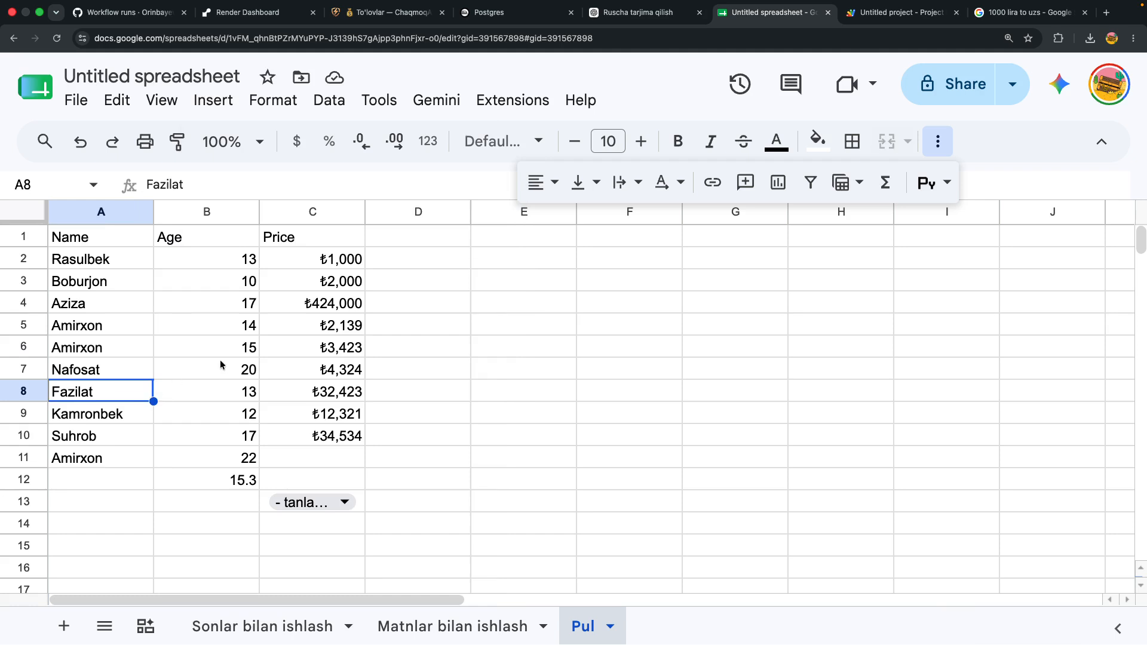
{"action": "left_click", "coordinate": [293, 506]}
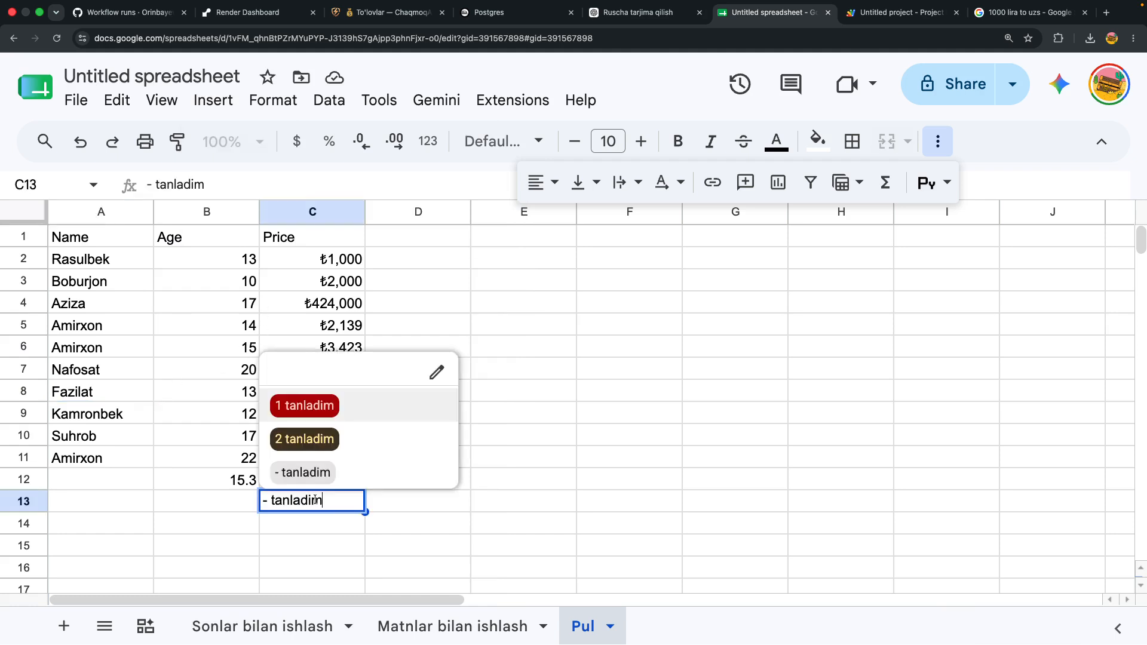
{"action": "left_click", "coordinate": [410, 237]}
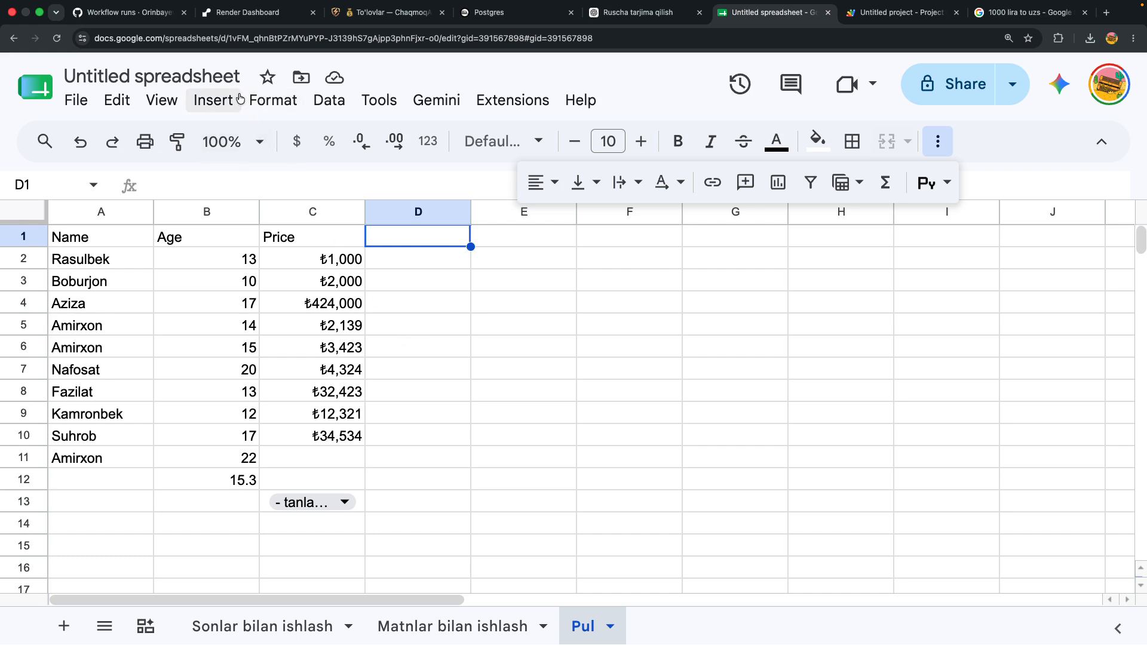
{"action": "left_click", "coordinate": [203, 106]}
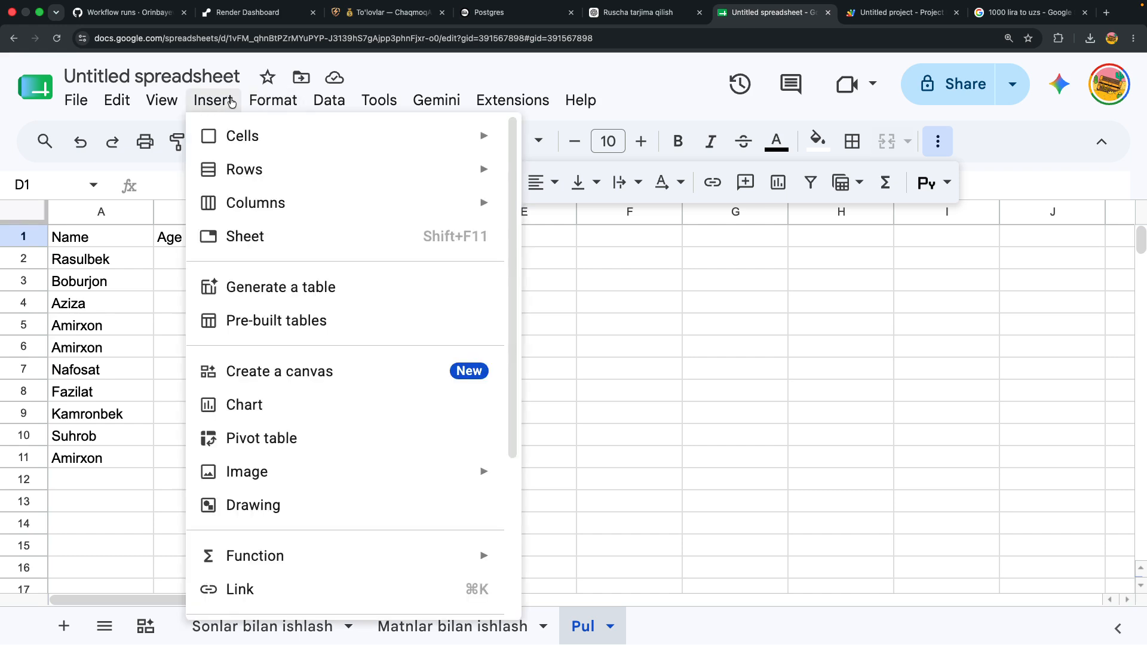
{"action": "mouse_move", "coordinate": [513, 100]}
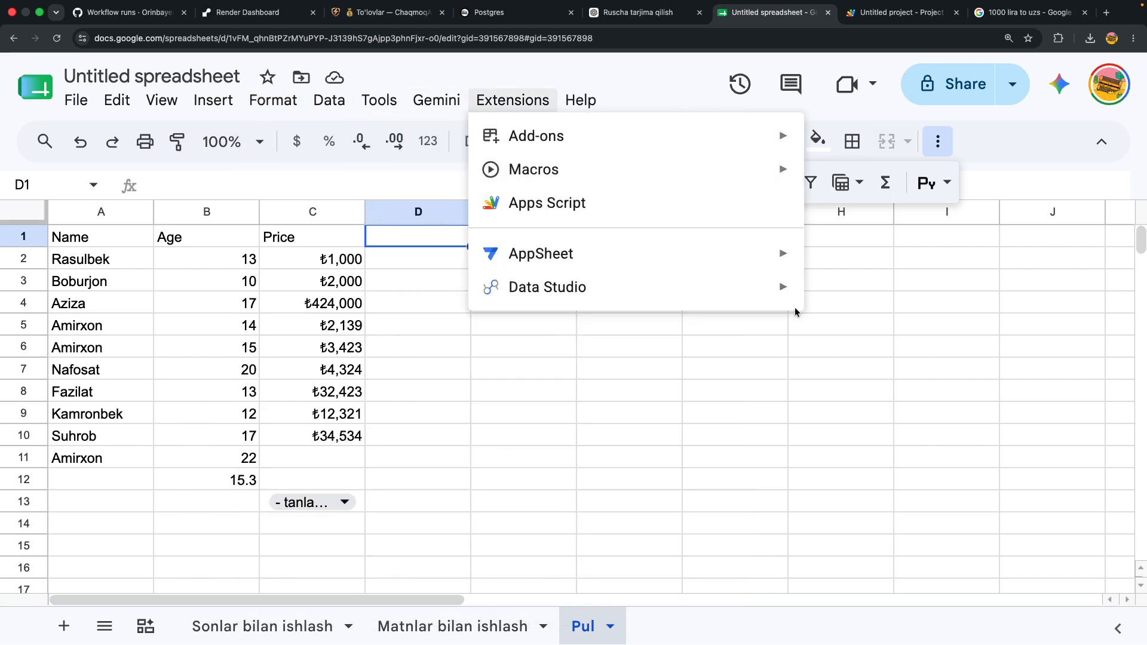
{"action": "left_click", "coordinate": [800, 374]}
{"action": "left_click", "coordinate": [939, 182]}
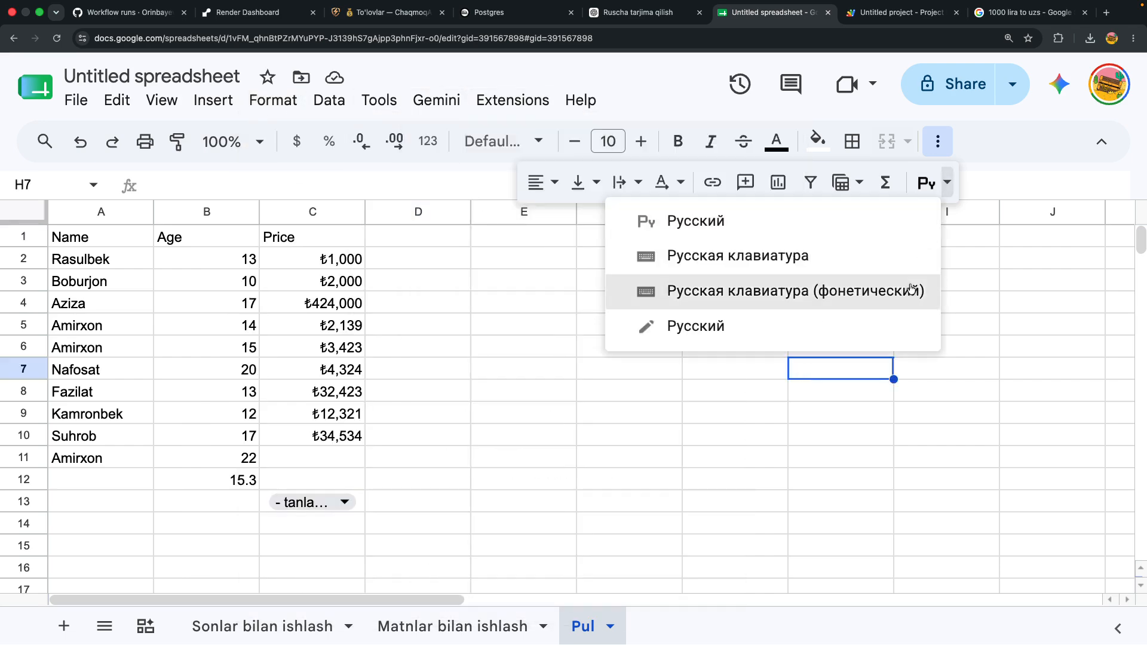
{"action": "left_click", "coordinate": [886, 391]}
{"action": "mouse_move", "coordinate": [872, 3]}
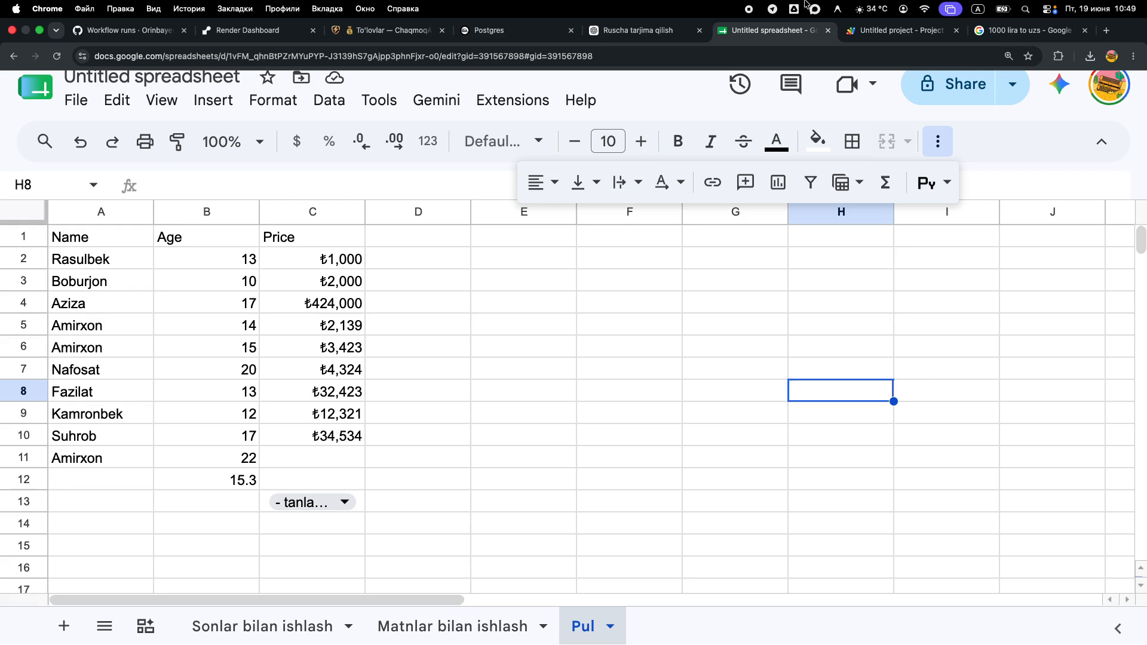